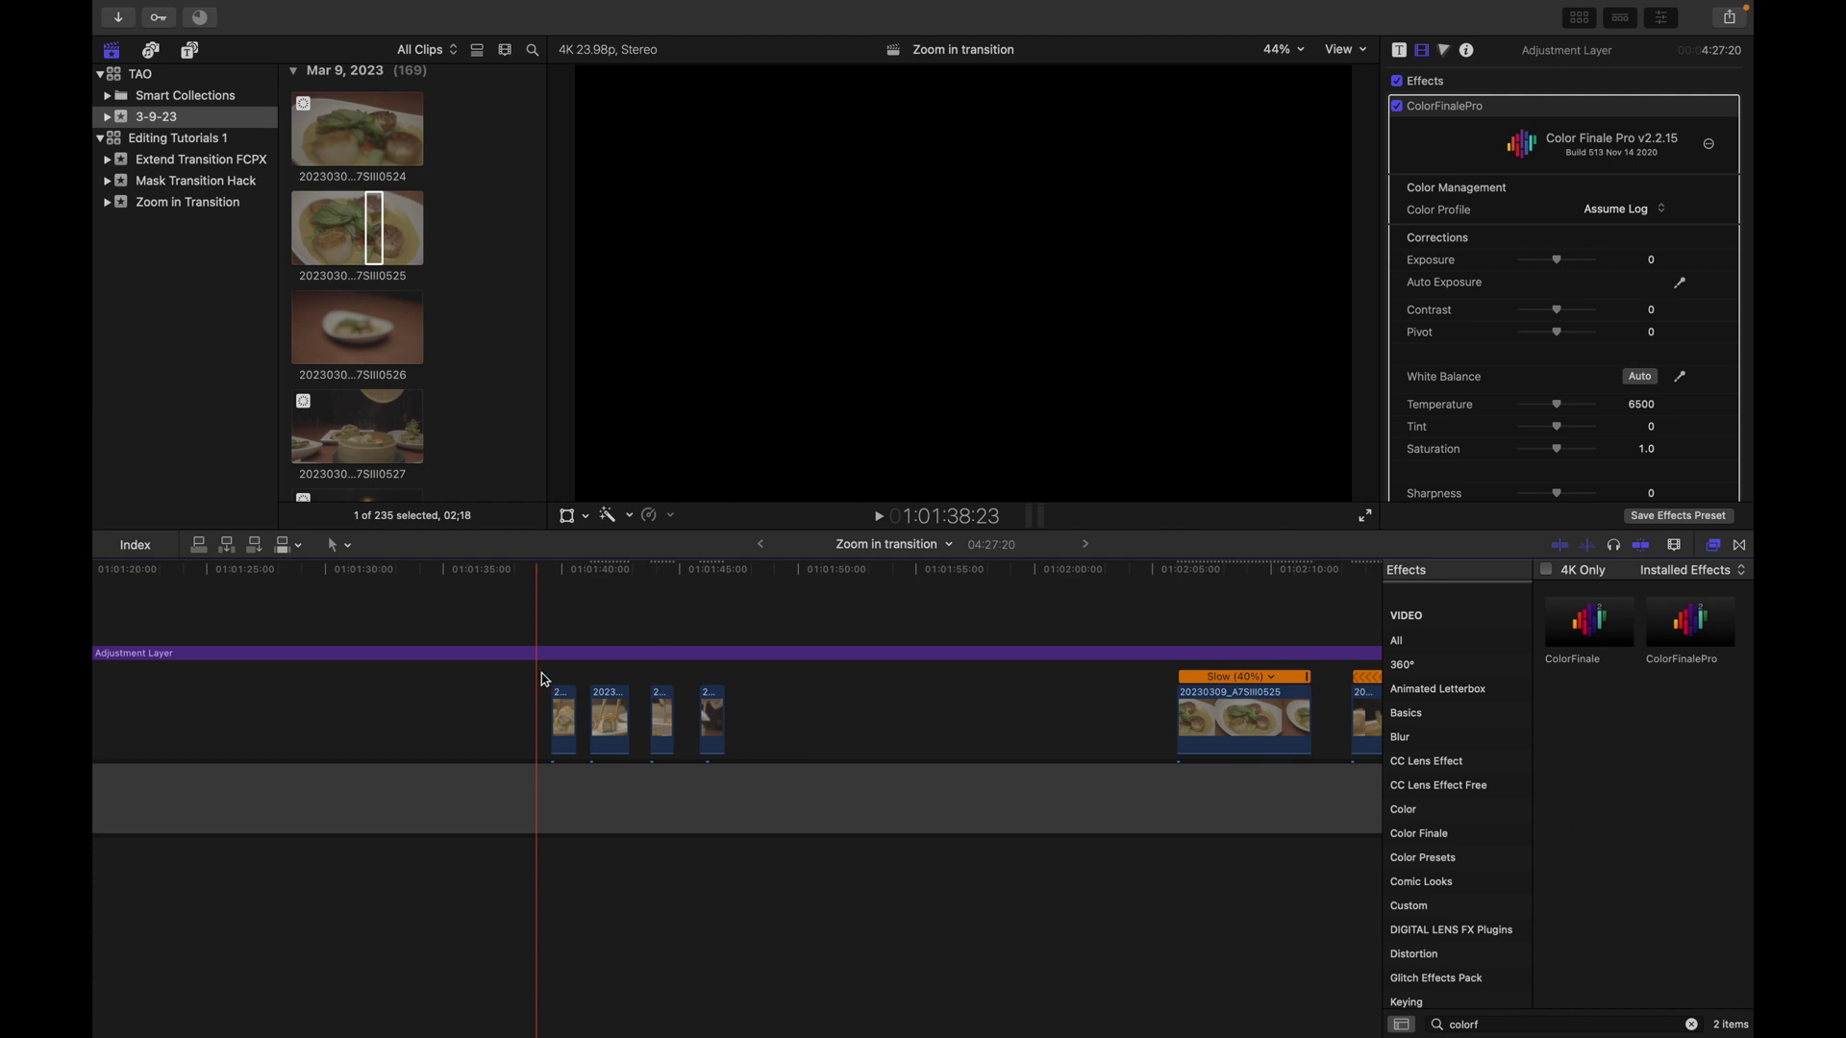
# Review the first clips and trim the start of the sushi clip so it lasts 1:00.
pyautogui.scroll(3, 545, 680)
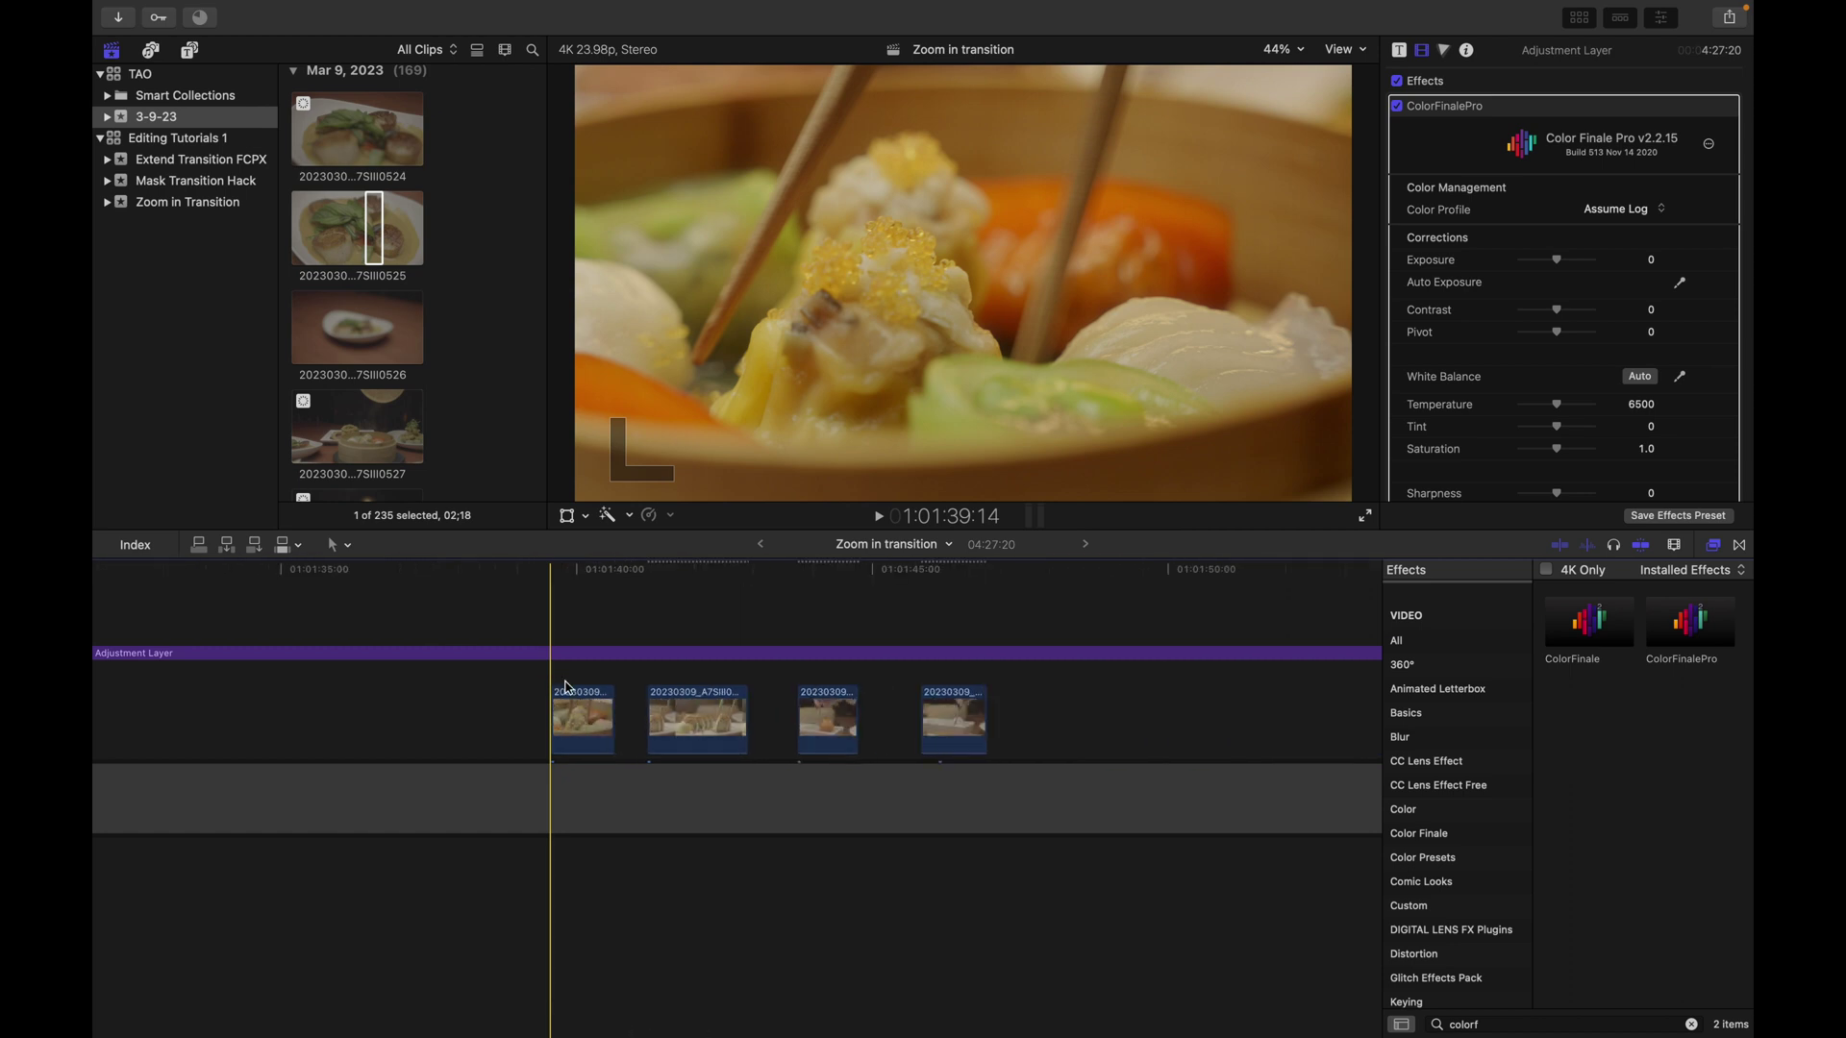
pyautogui.press('super+minus')
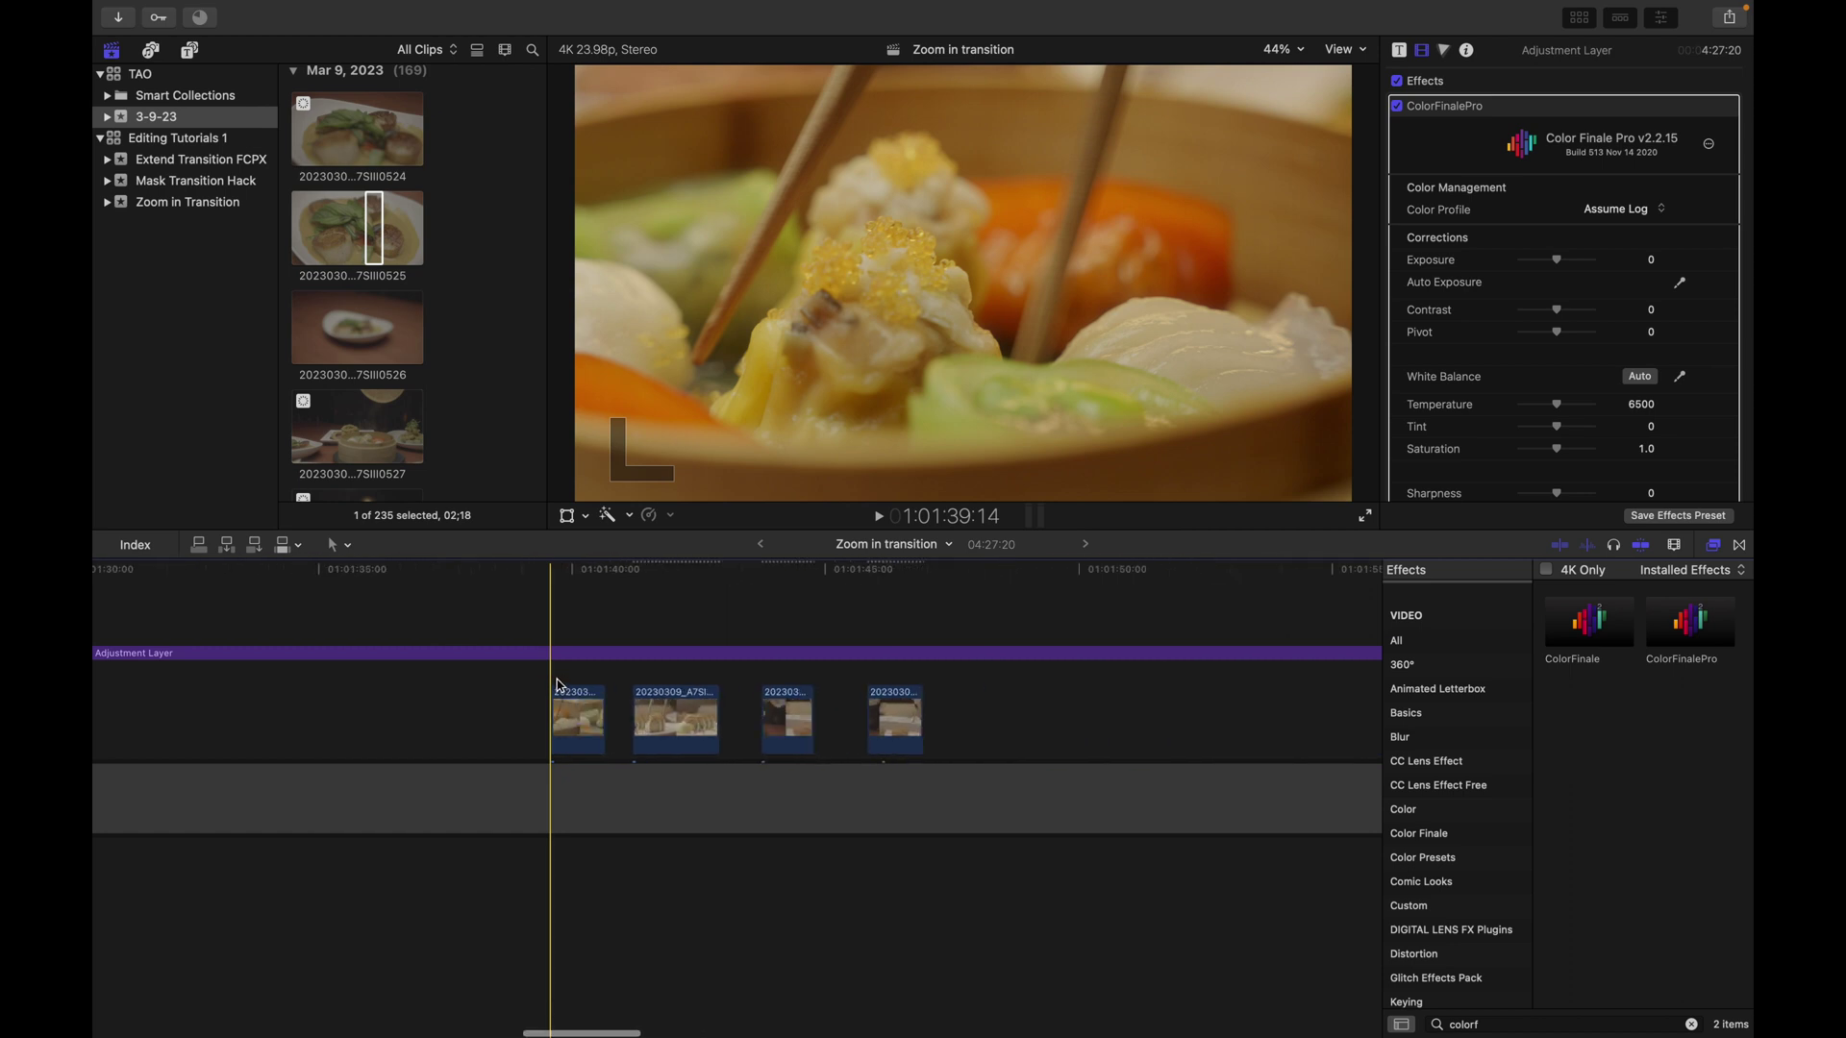
pyautogui.press('l')
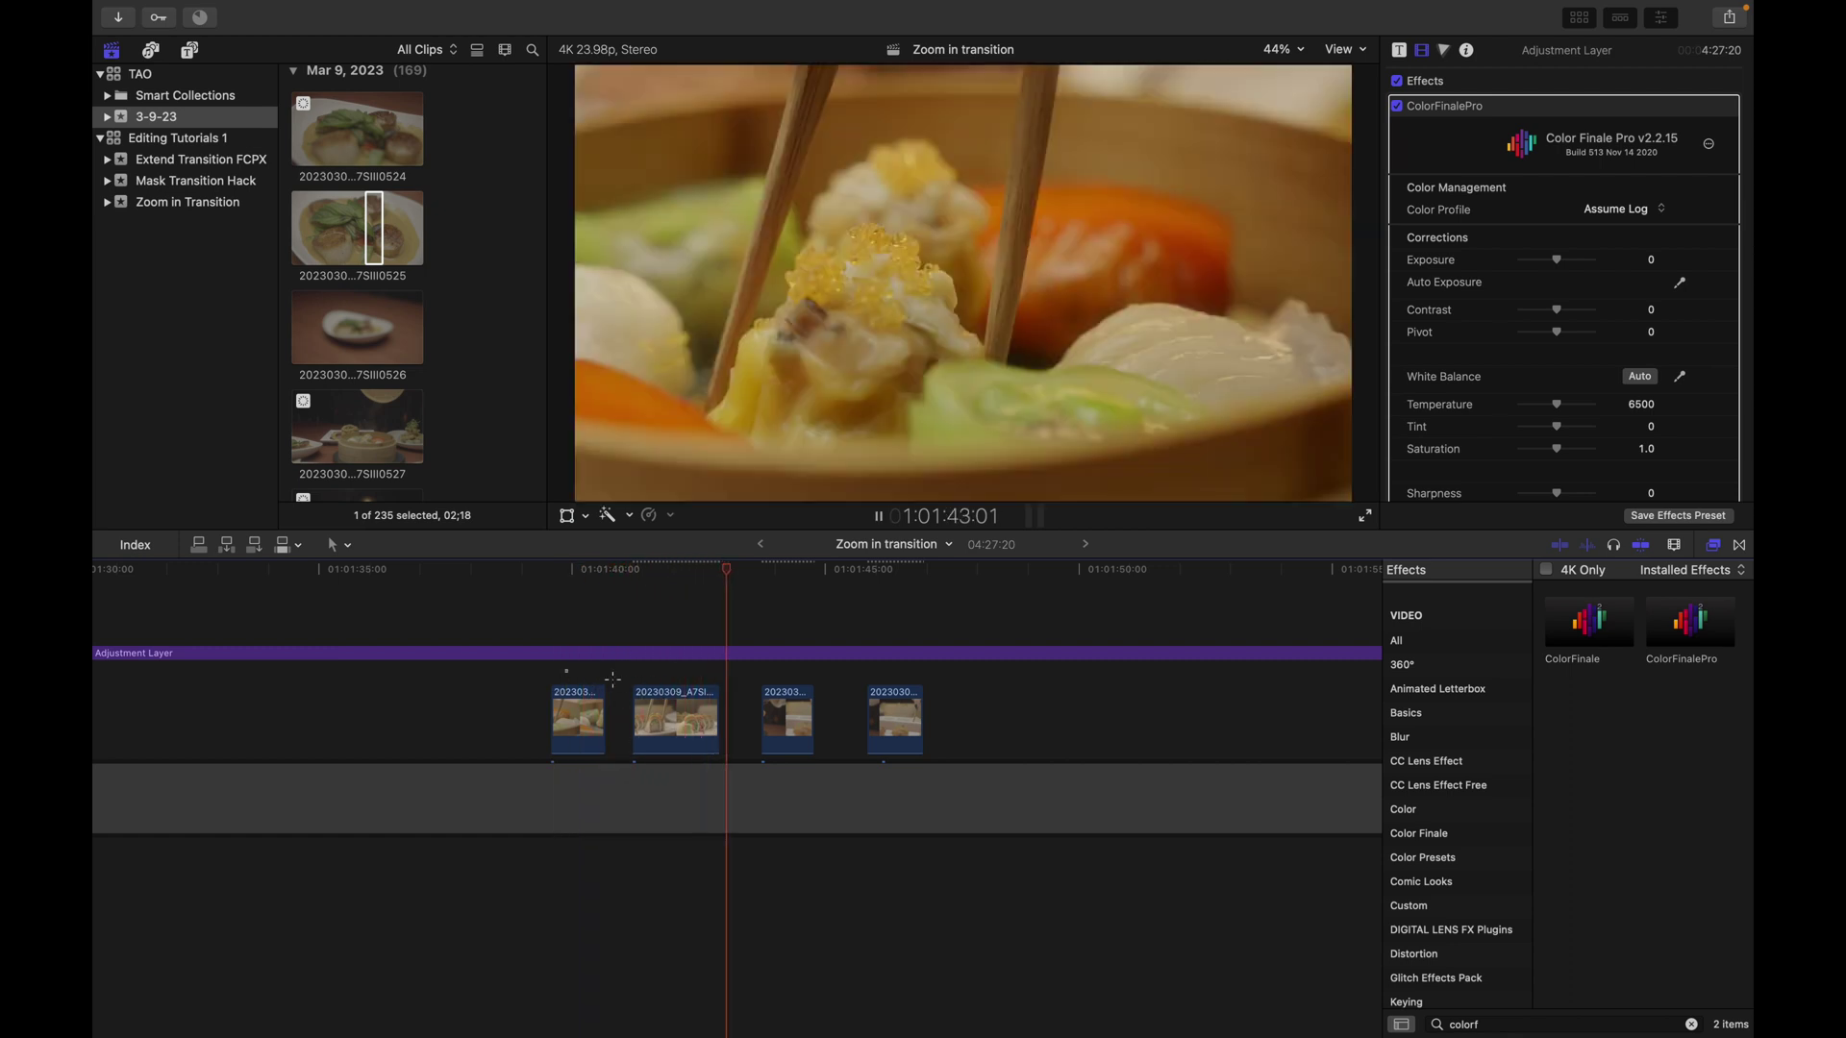
pyautogui.click(591, 678)
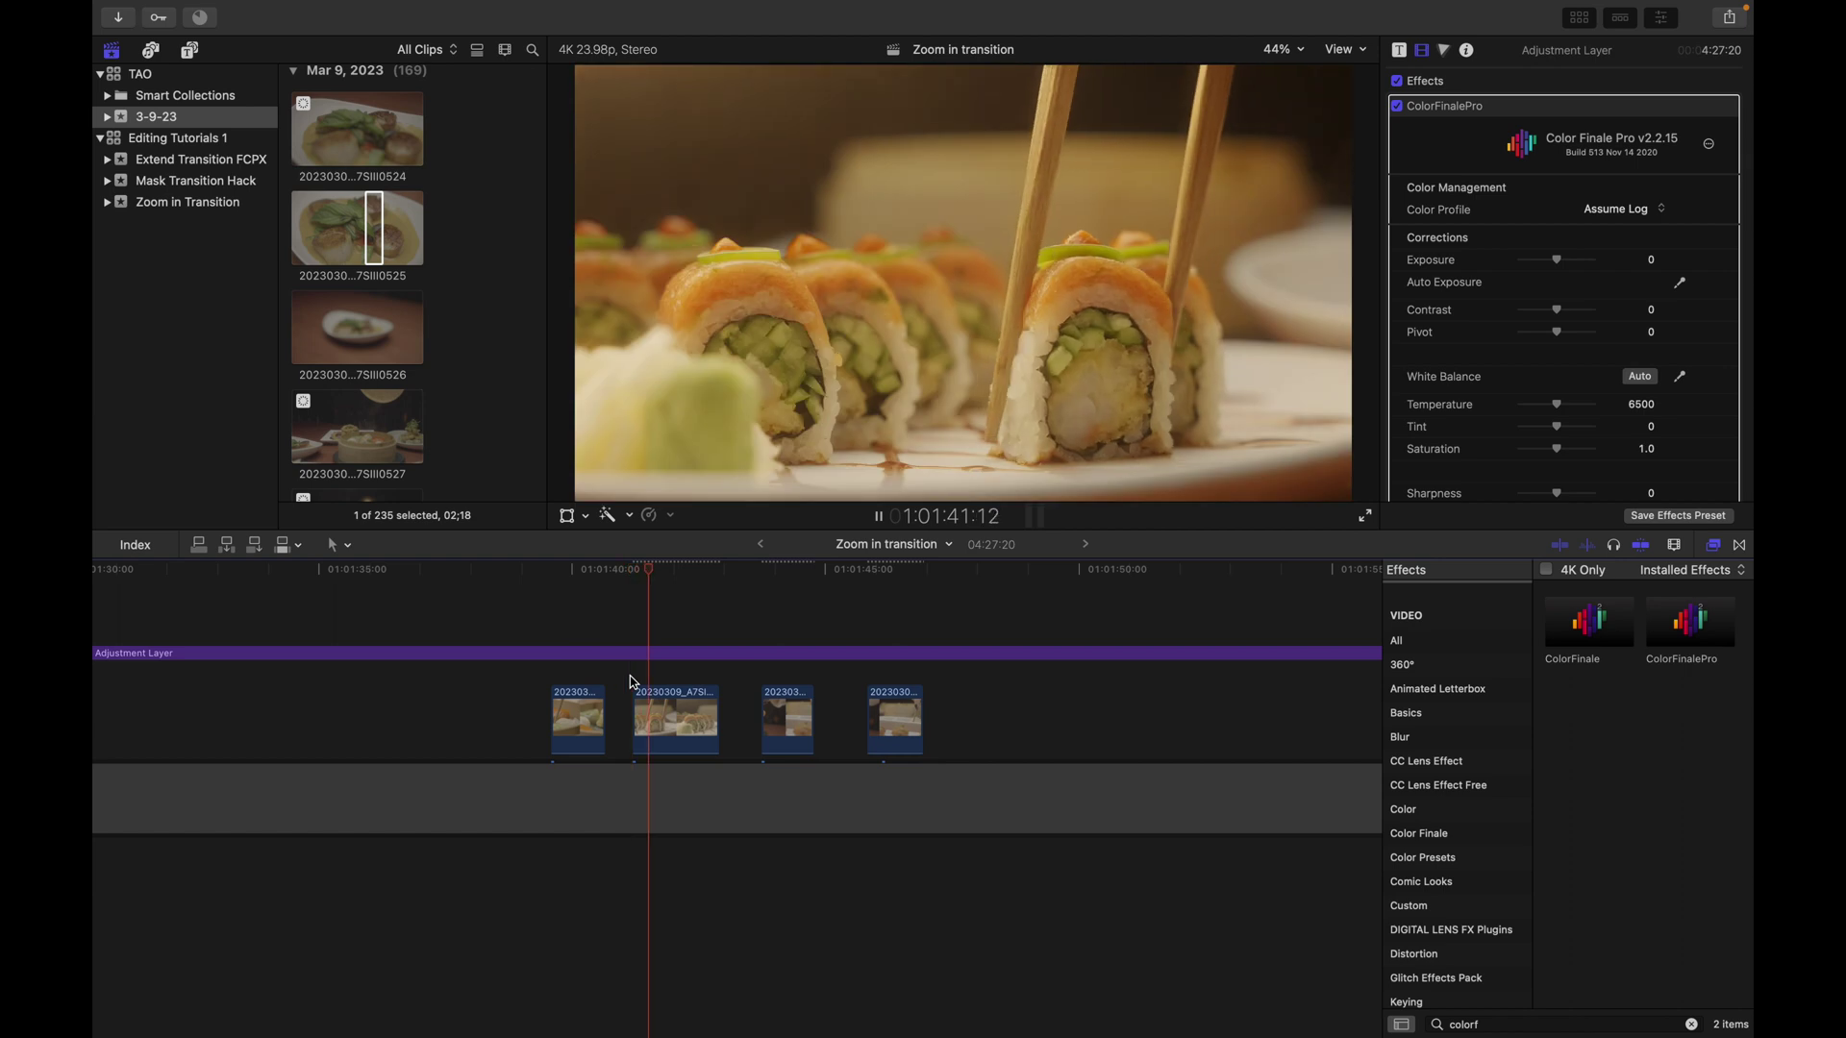
pyautogui.press('space')
pyautogui.moveTo(633, 694); pyautogui.dragTo(670, 694)
pyautogui.press('space')
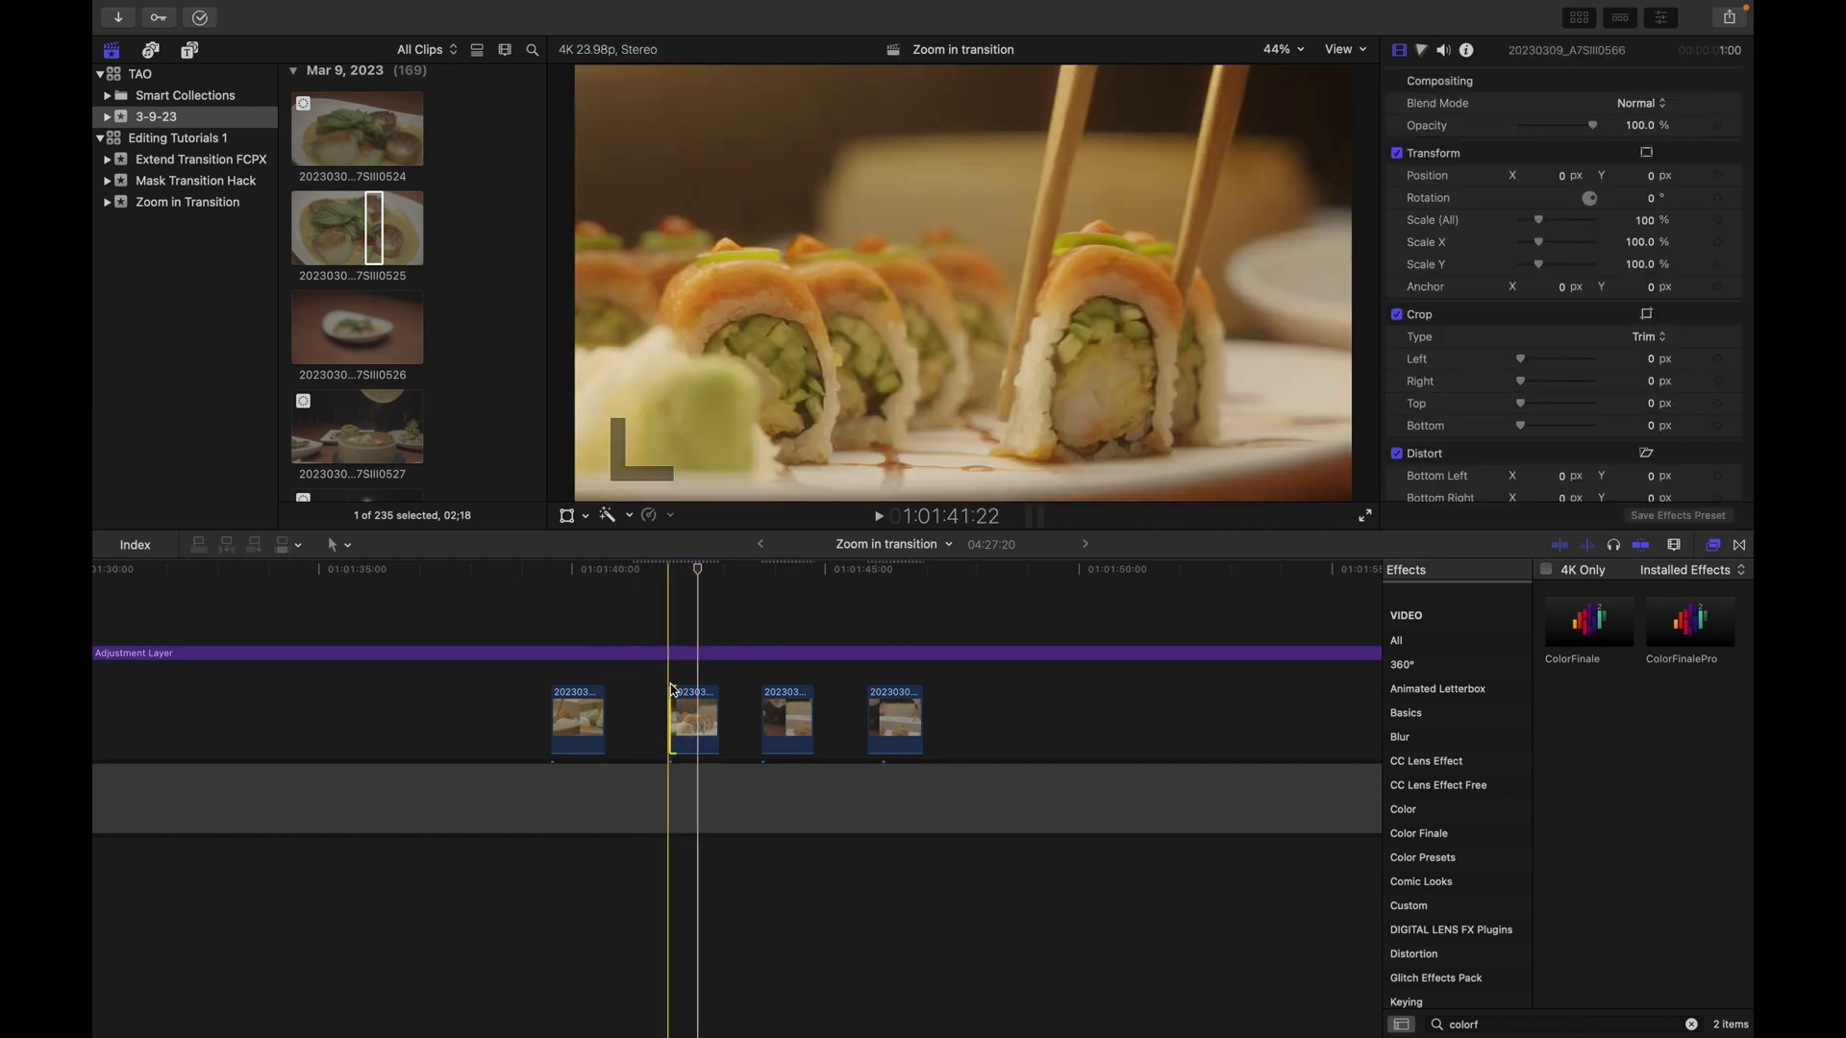
# Replace the trimmed sushi clip in the timeline with another 1:06 range from its source clip, 20230309_A7SIII0566, and play it back.
pyautogui.rightClick(690, 728)
pyautogui.click(750, 1018)
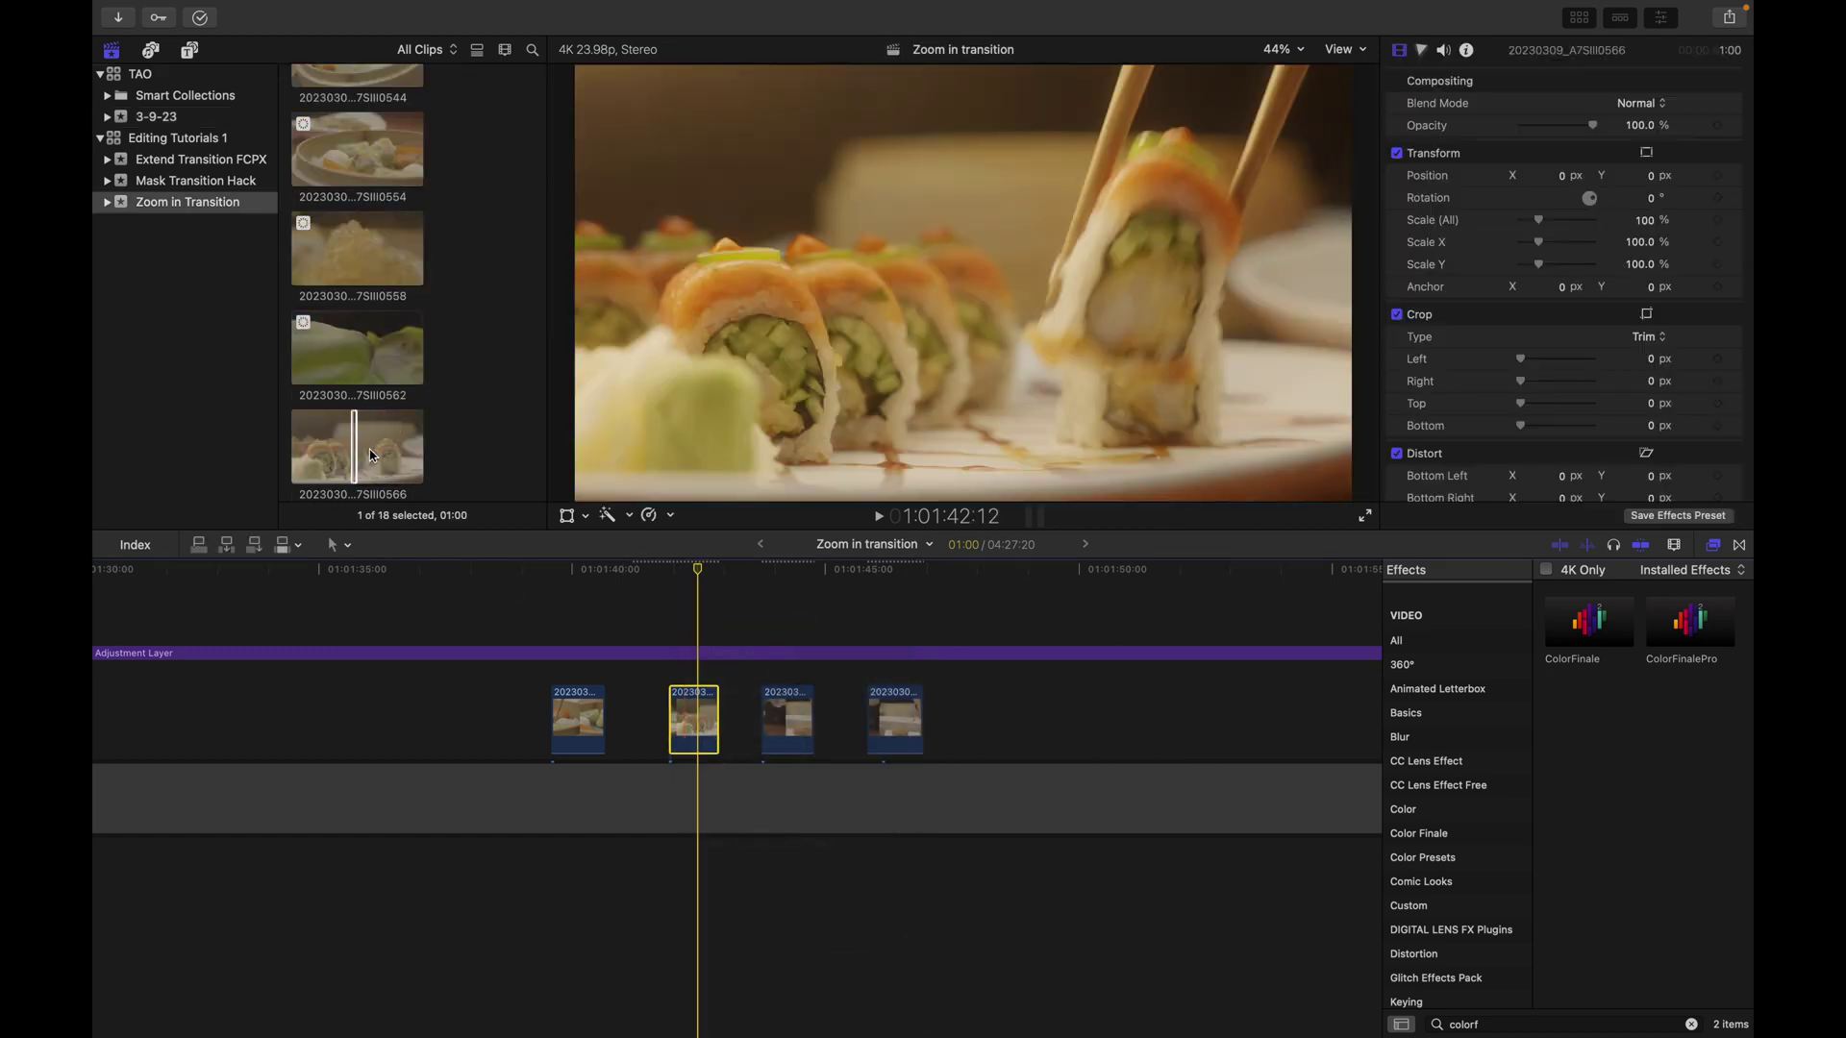
pyautogui.click(369, 455)
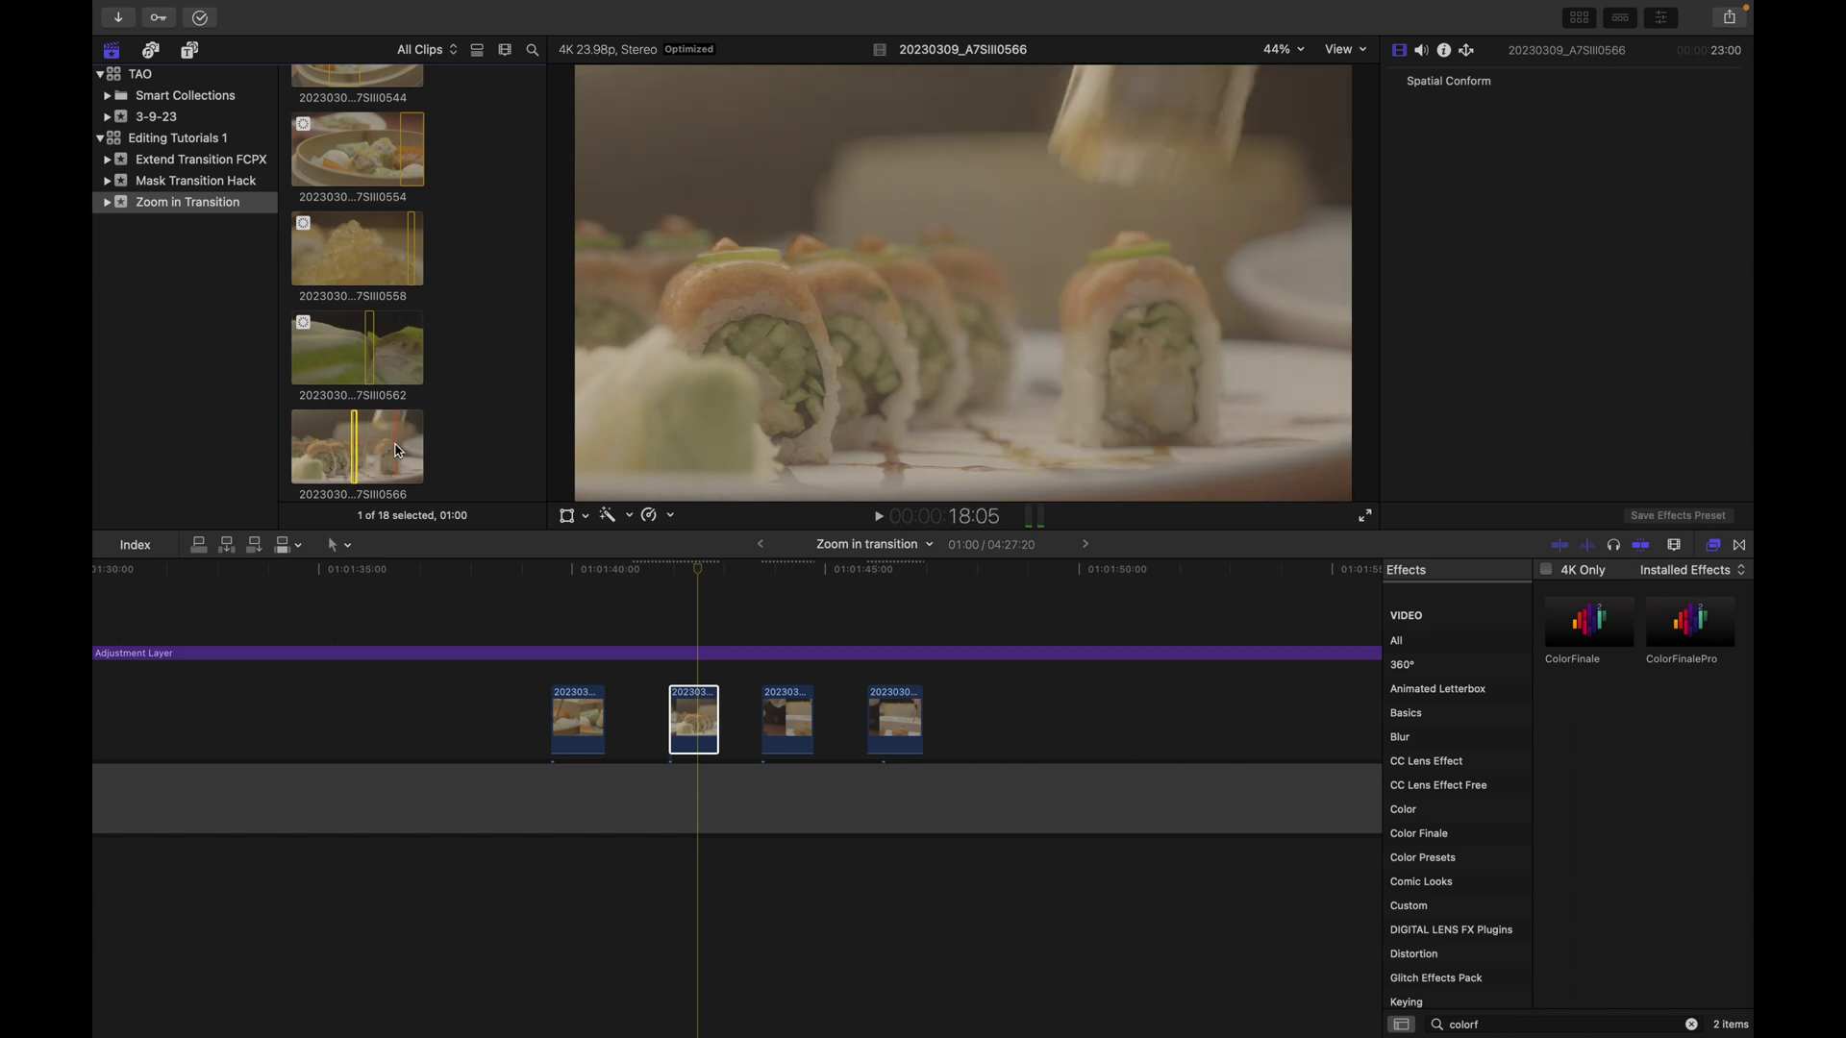
pyautogui.moveTo(391, 448); pyautogui.dragTo(672, 673)
pyautogui.click(681, 723)
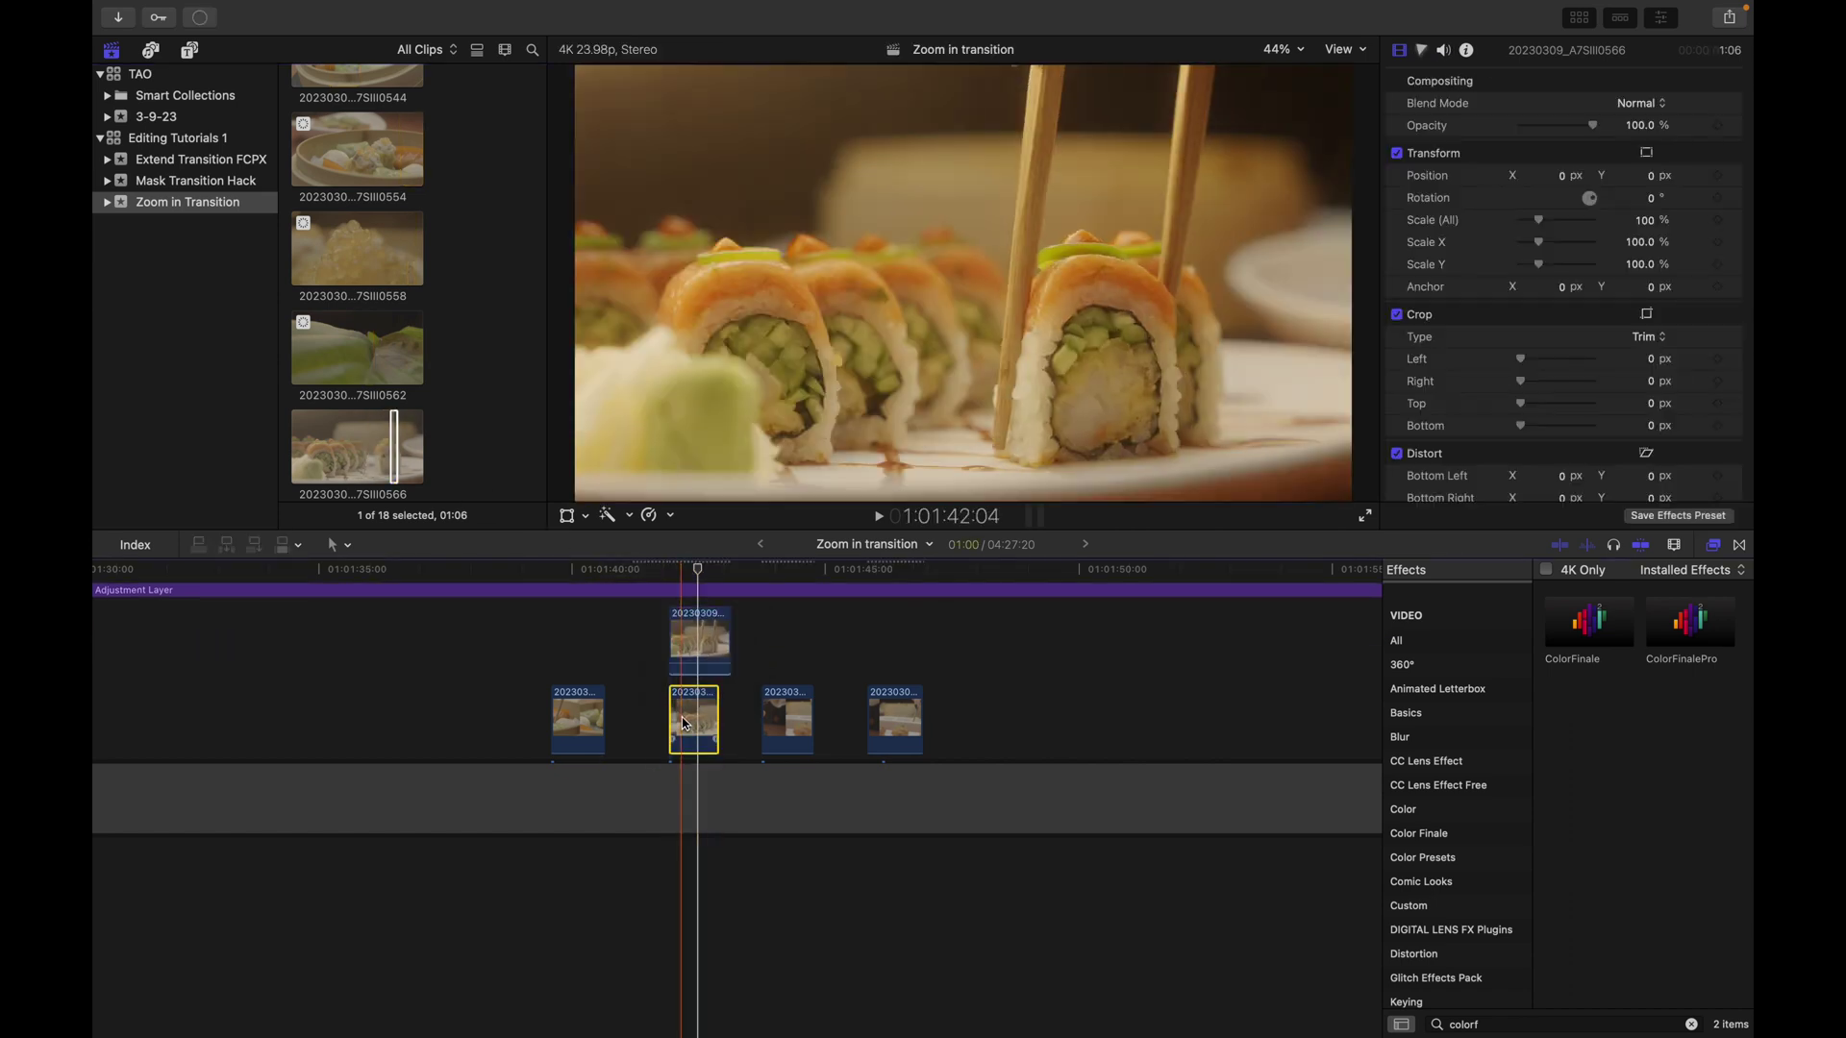
pyautogui.press('Delete')
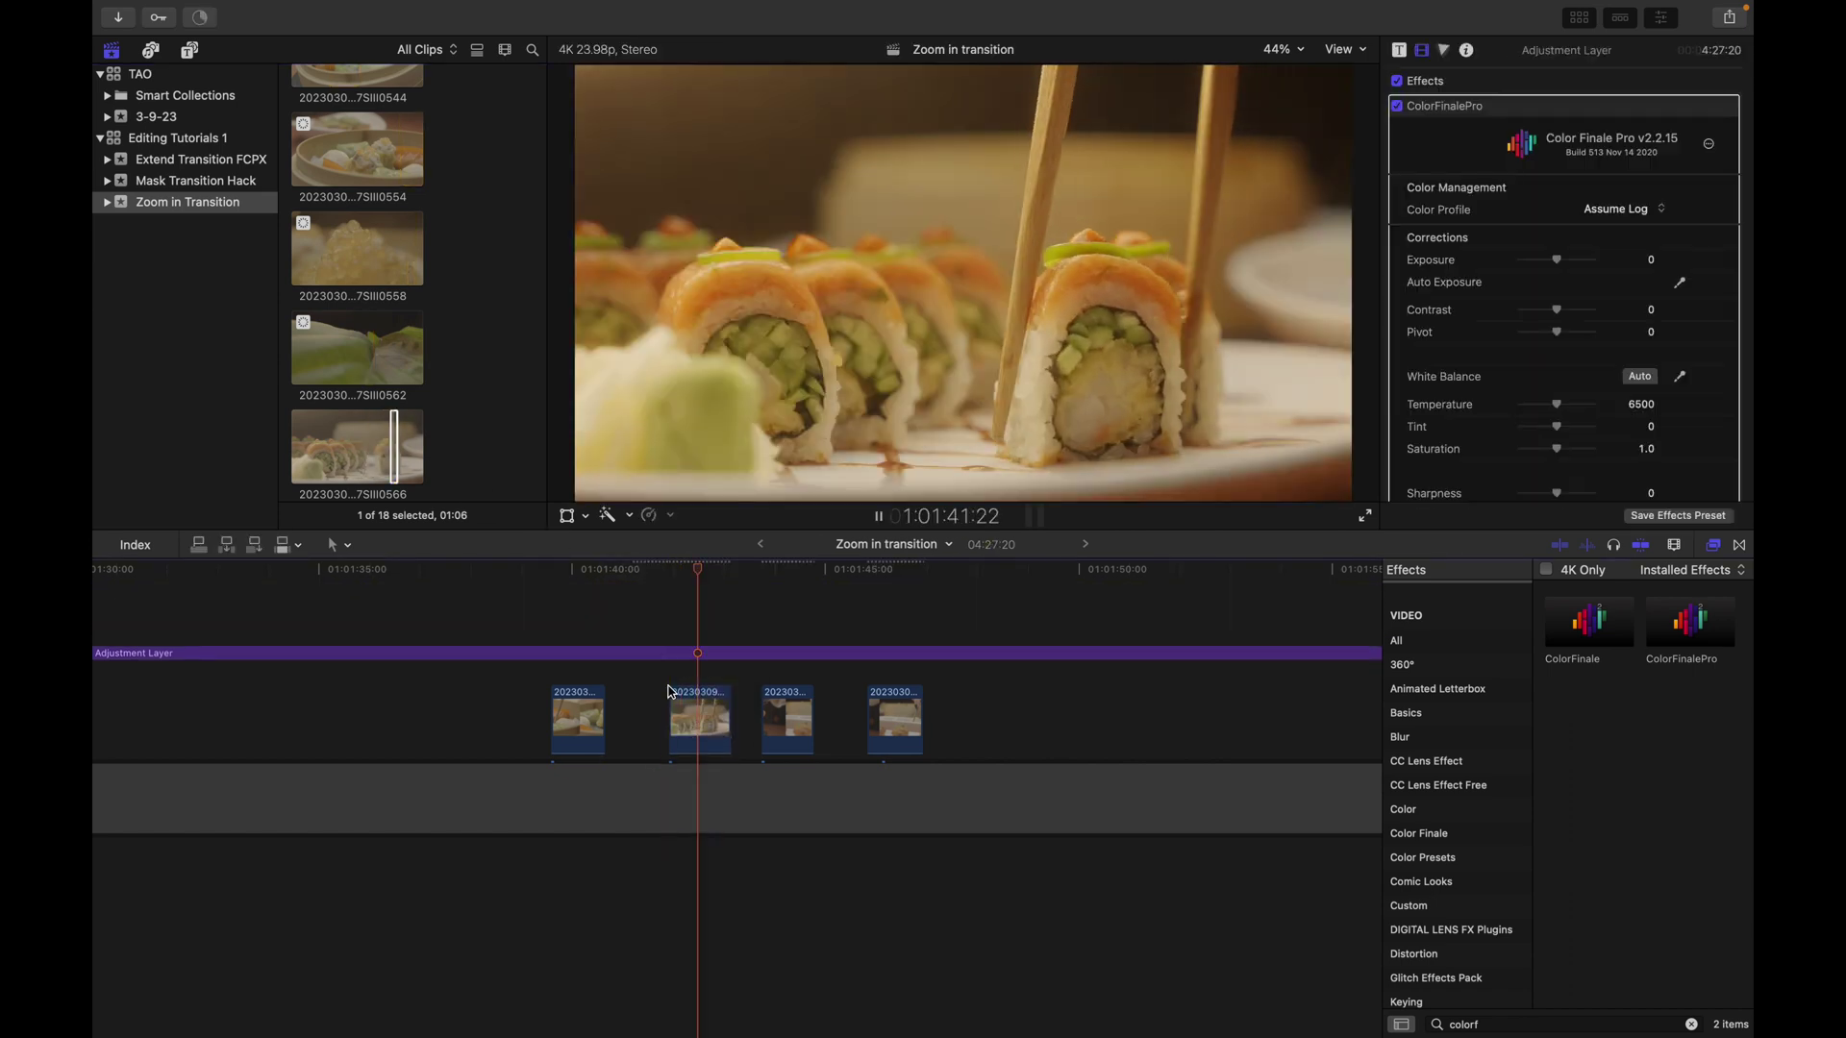
pyautogui.press('space')
pyautogui.press('space')
pyautogui.press('space')
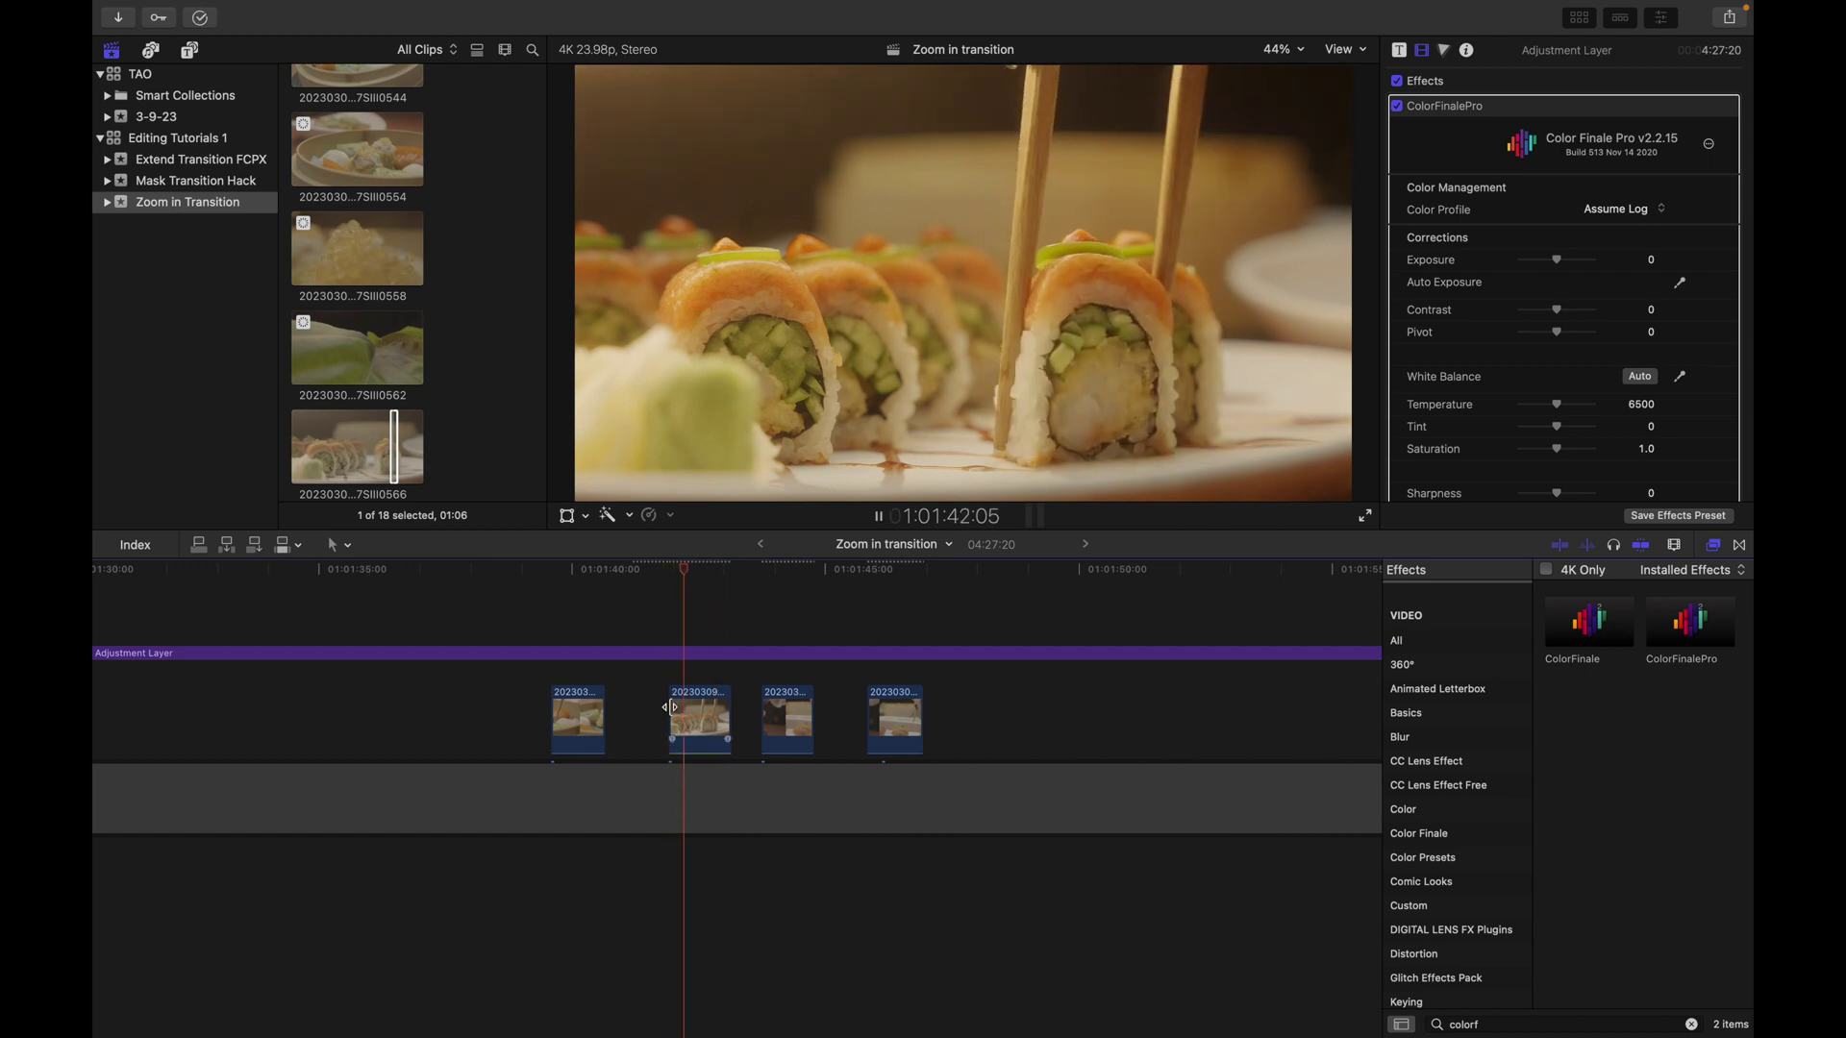
pyautogui.press('space')
# Move the first clip, the dumpling shot, 18 frames later in the timeline and play through the clips.
pyautogui.moveTo(577, 721); pyautogui.dragTo(616, 721)
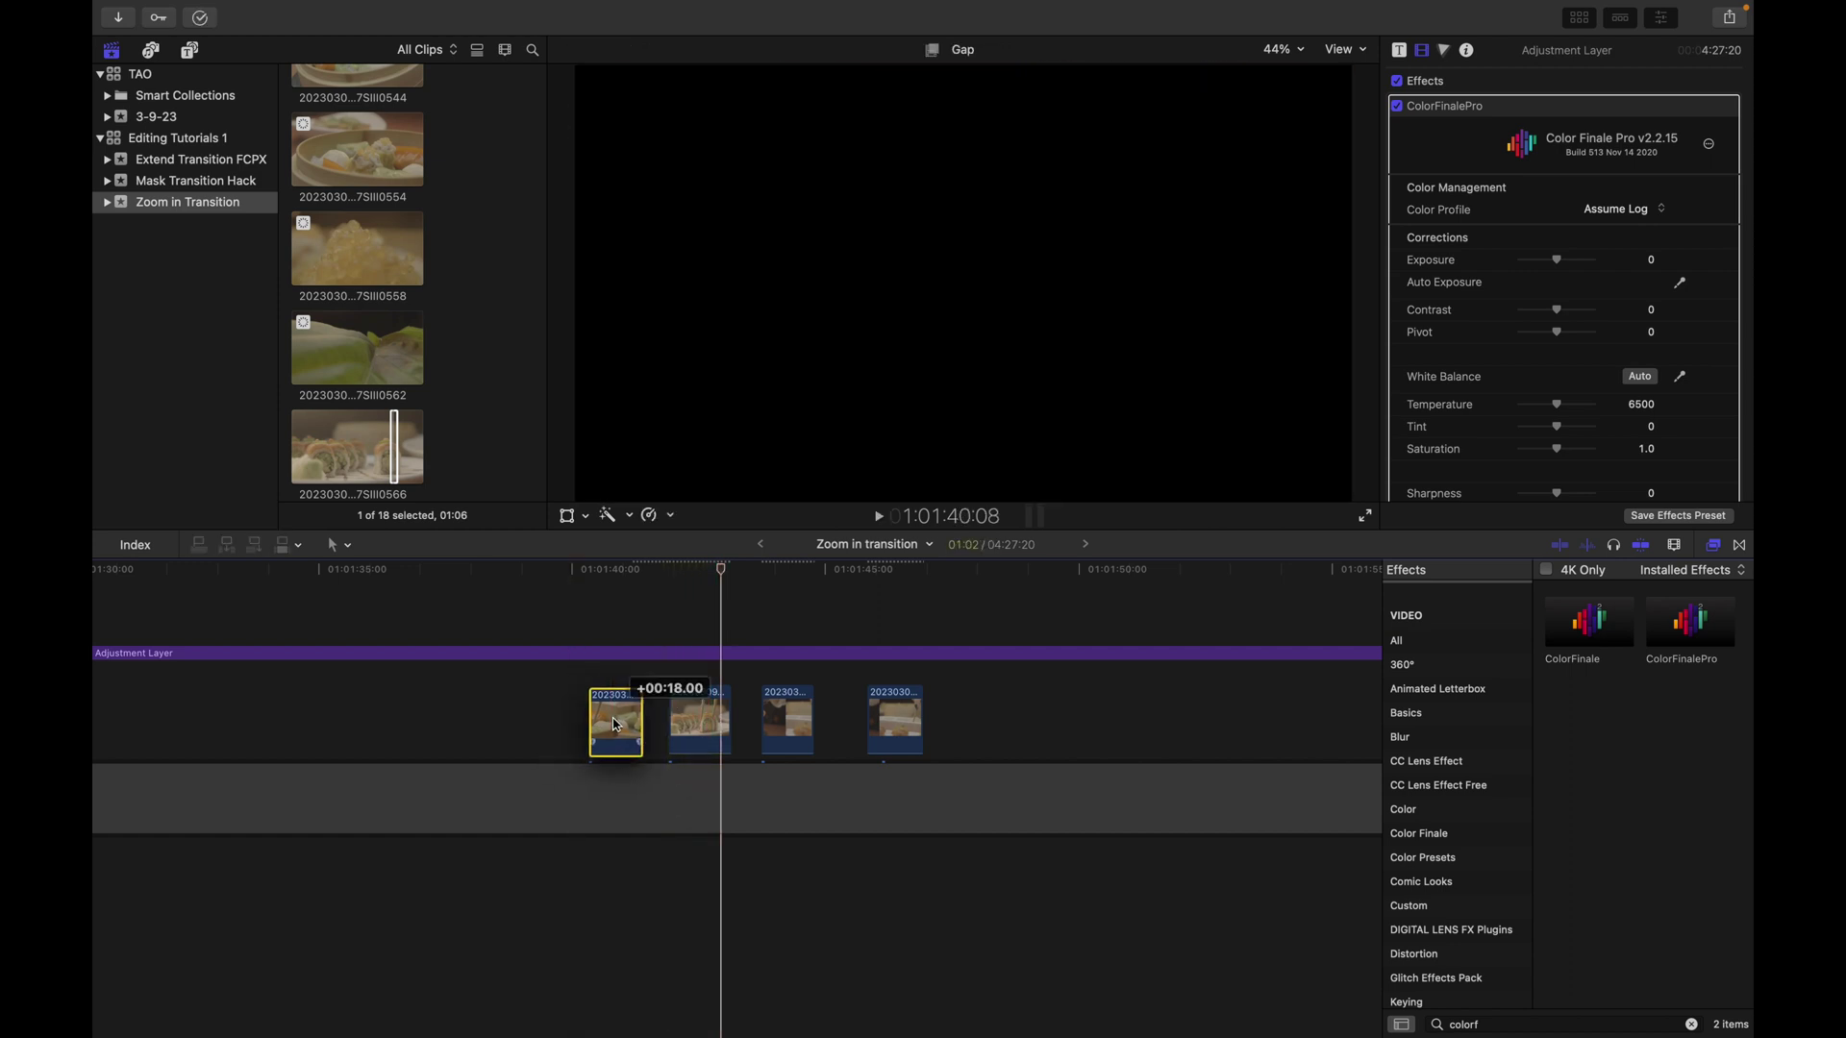
pyautogui.press('space')
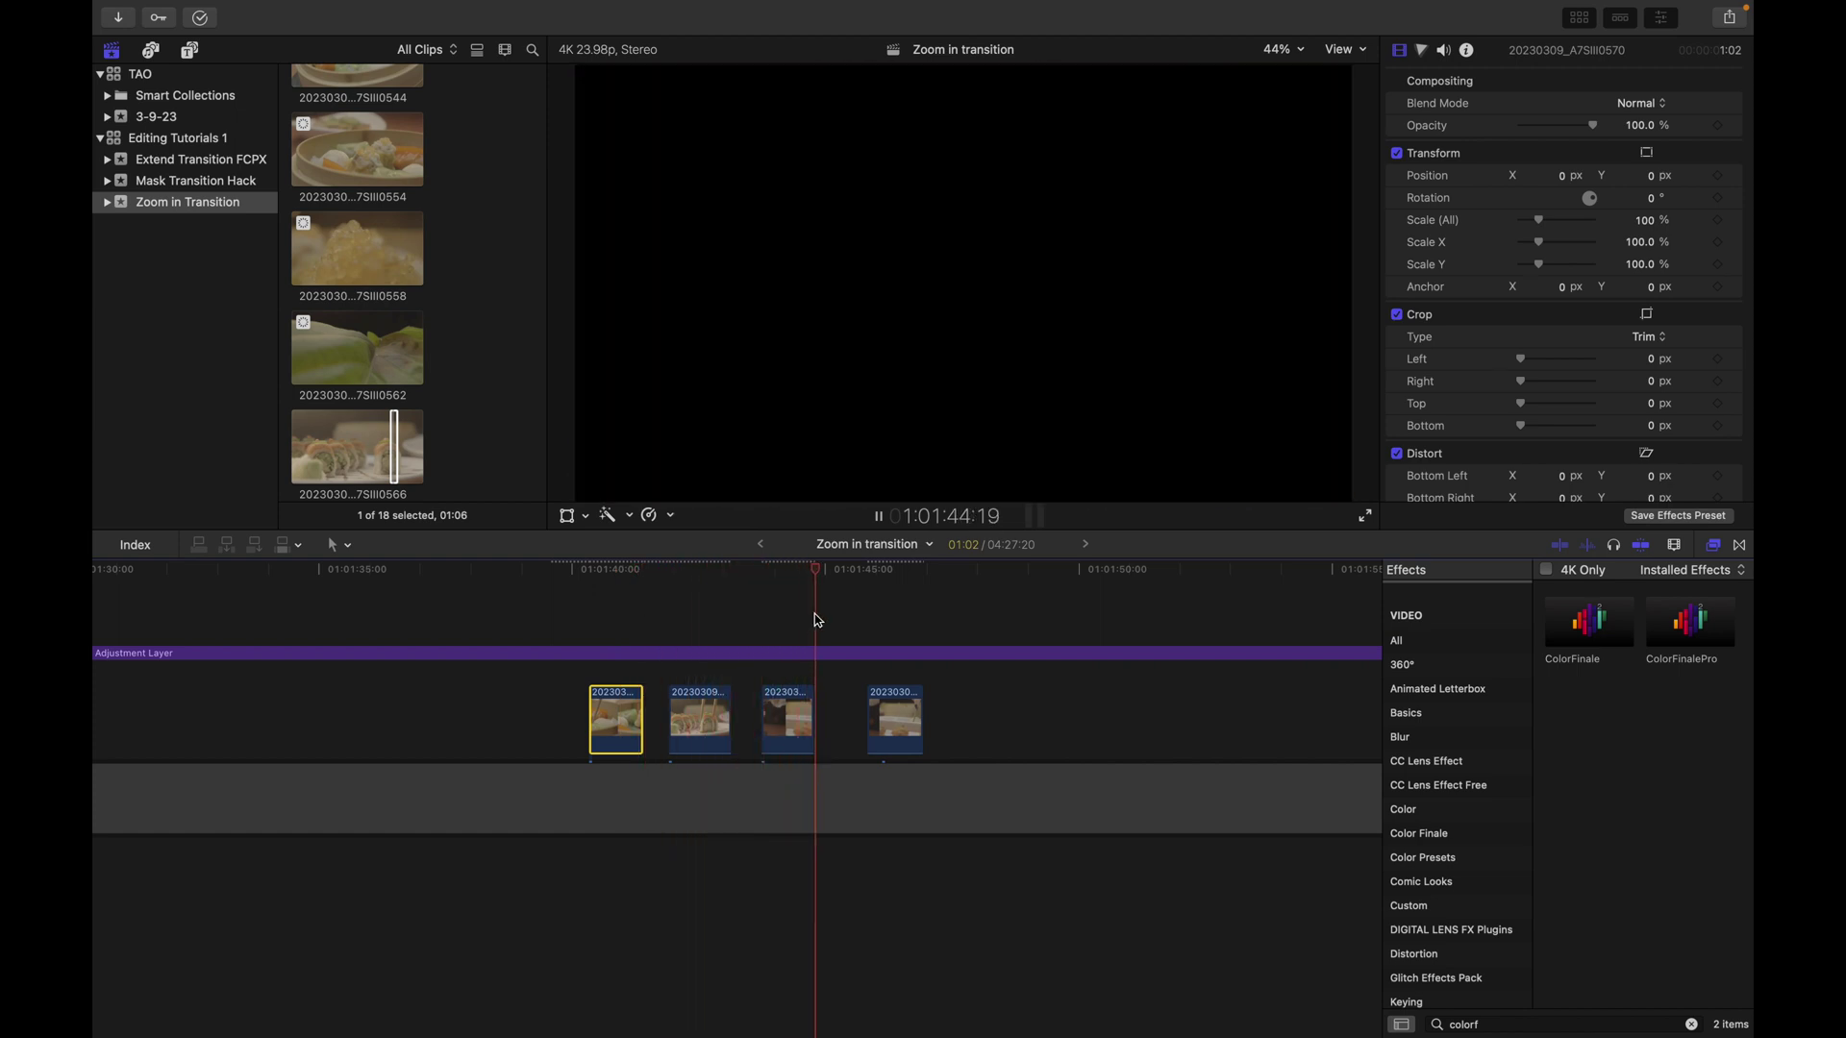
pyautogui.click(754, 607)
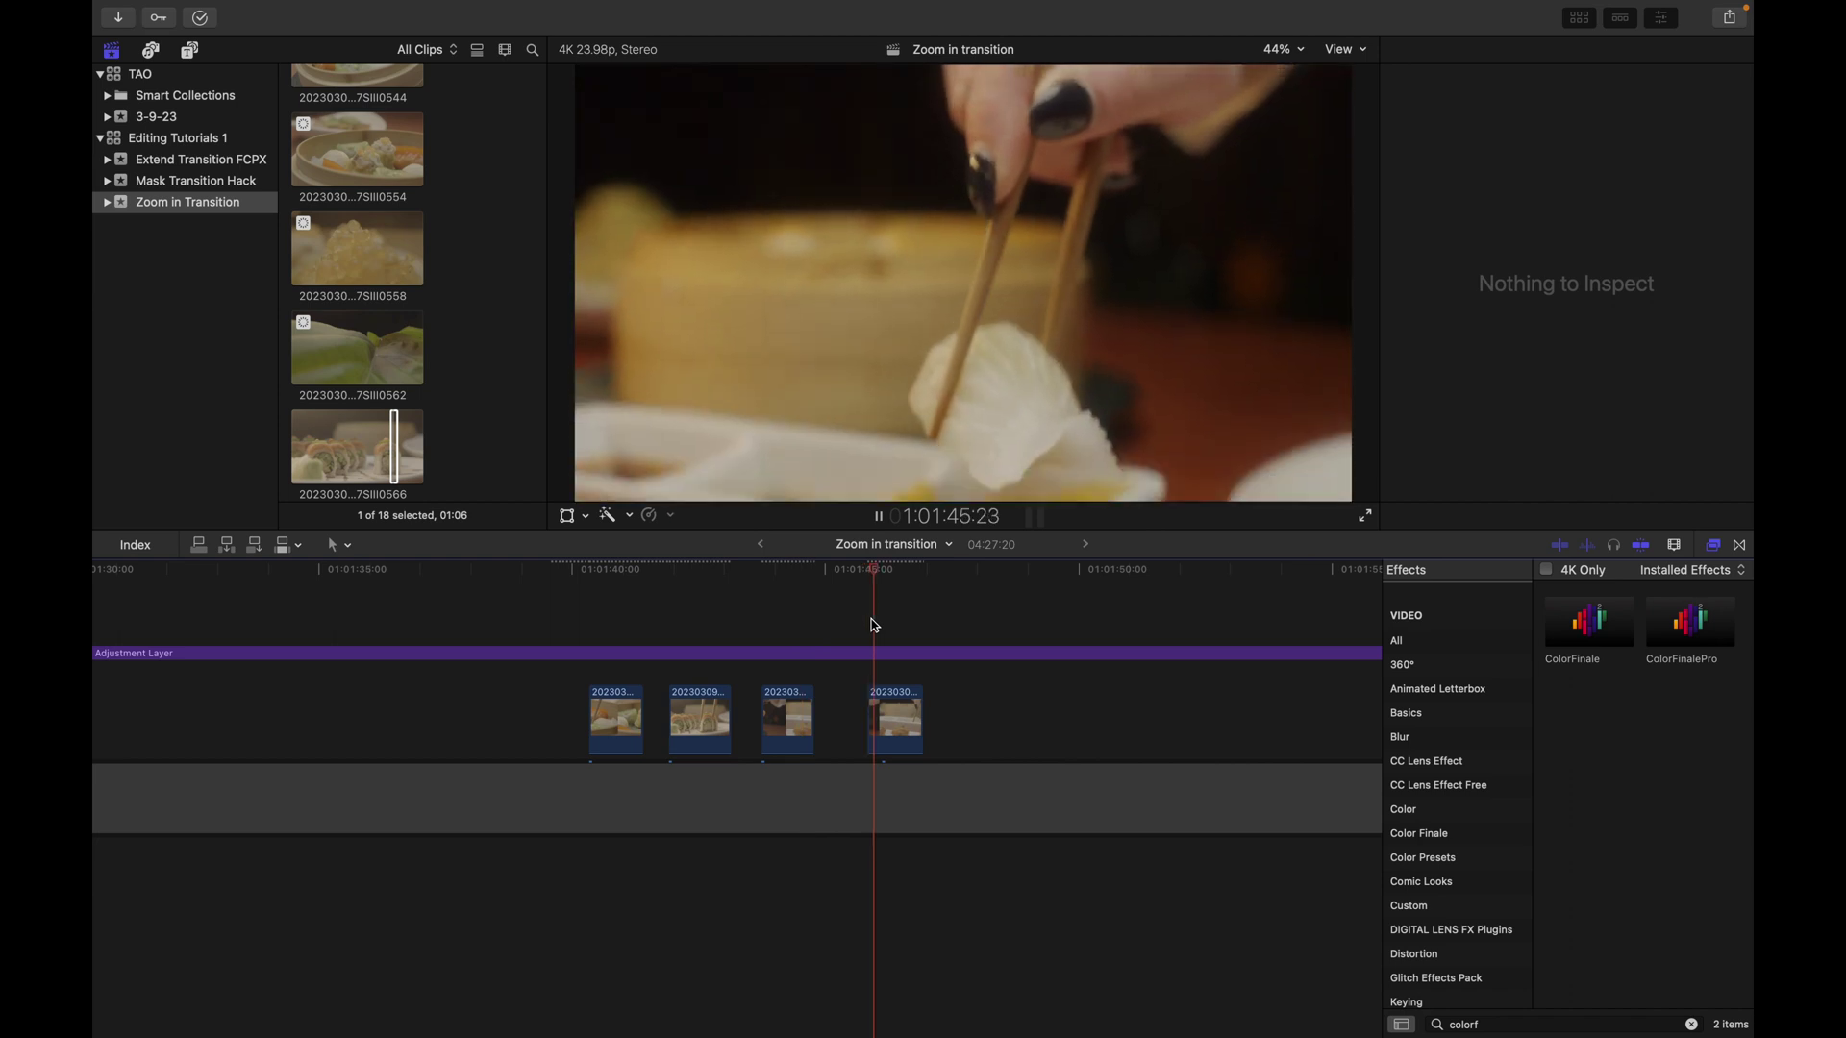
pyautogui.click(770, 619)
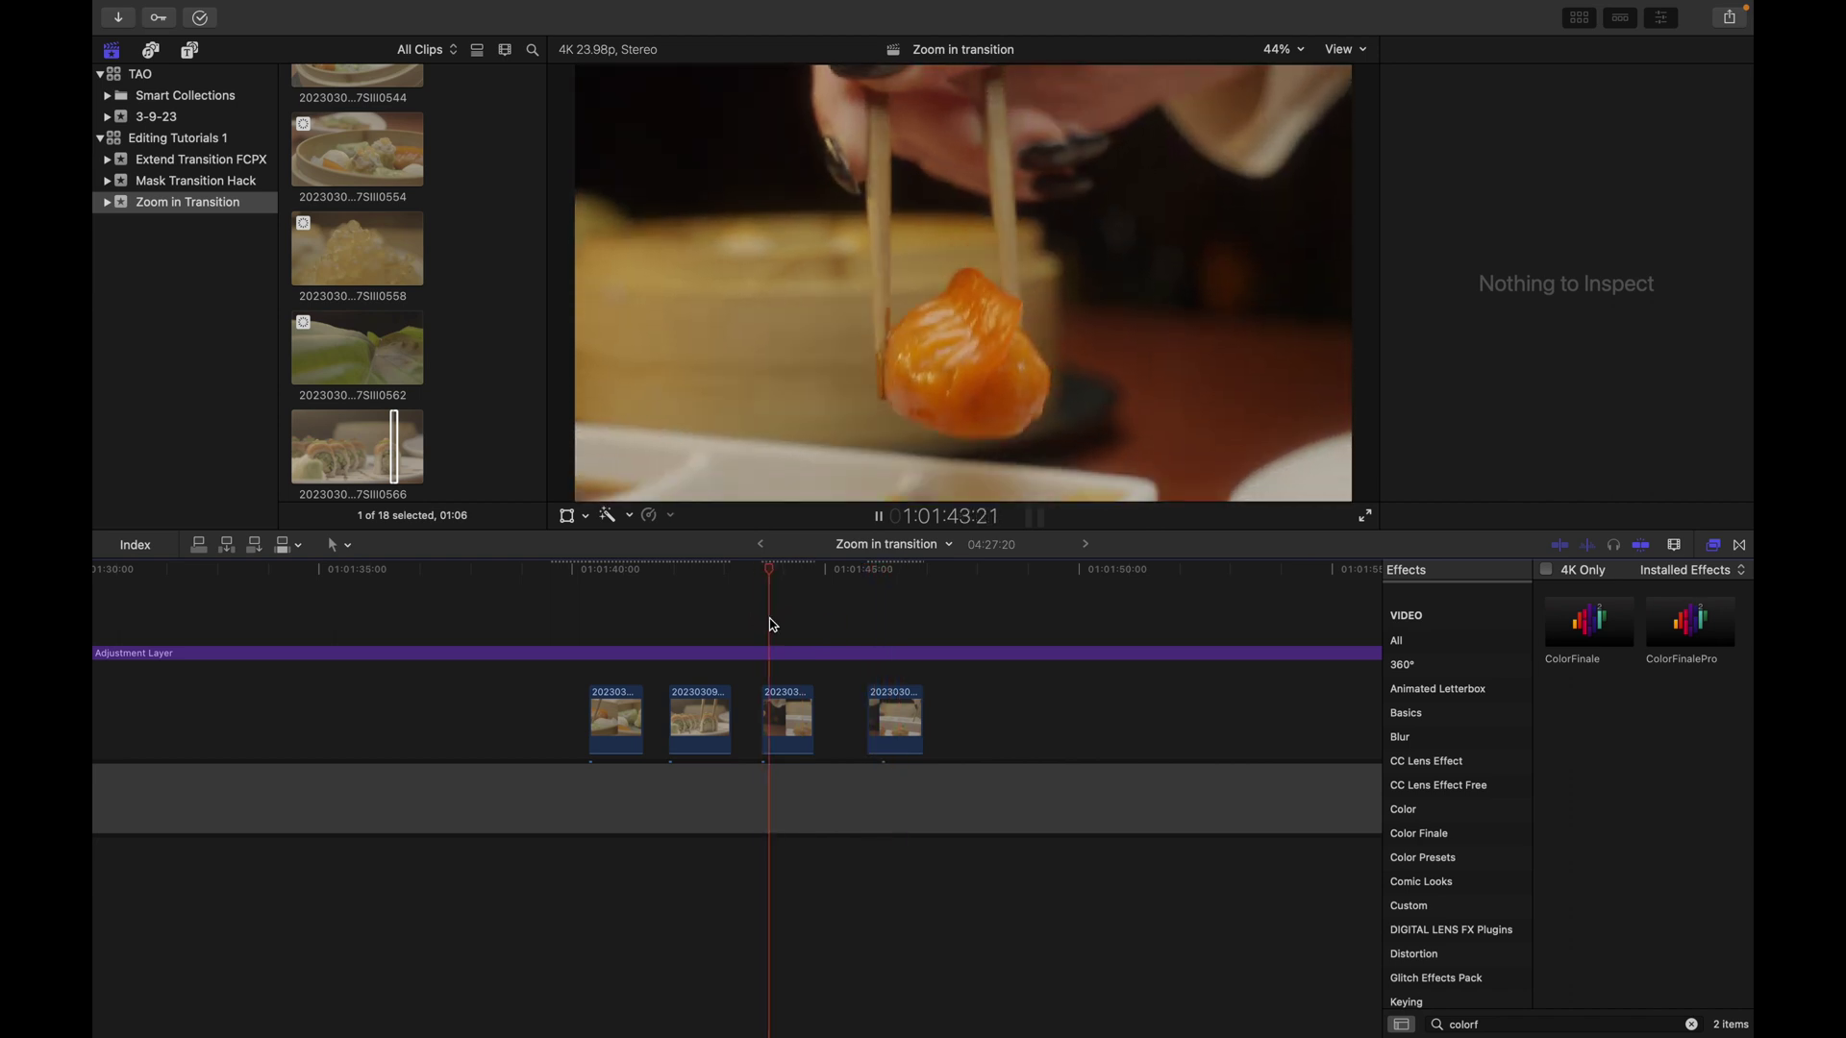
# Keyframe Position, Rotation, Scale and Anchor at the first frame of the dumpling clip.
pyautogui.click(589, 620)
pyautogui.press('space')
pyautogui.click(593, 653)
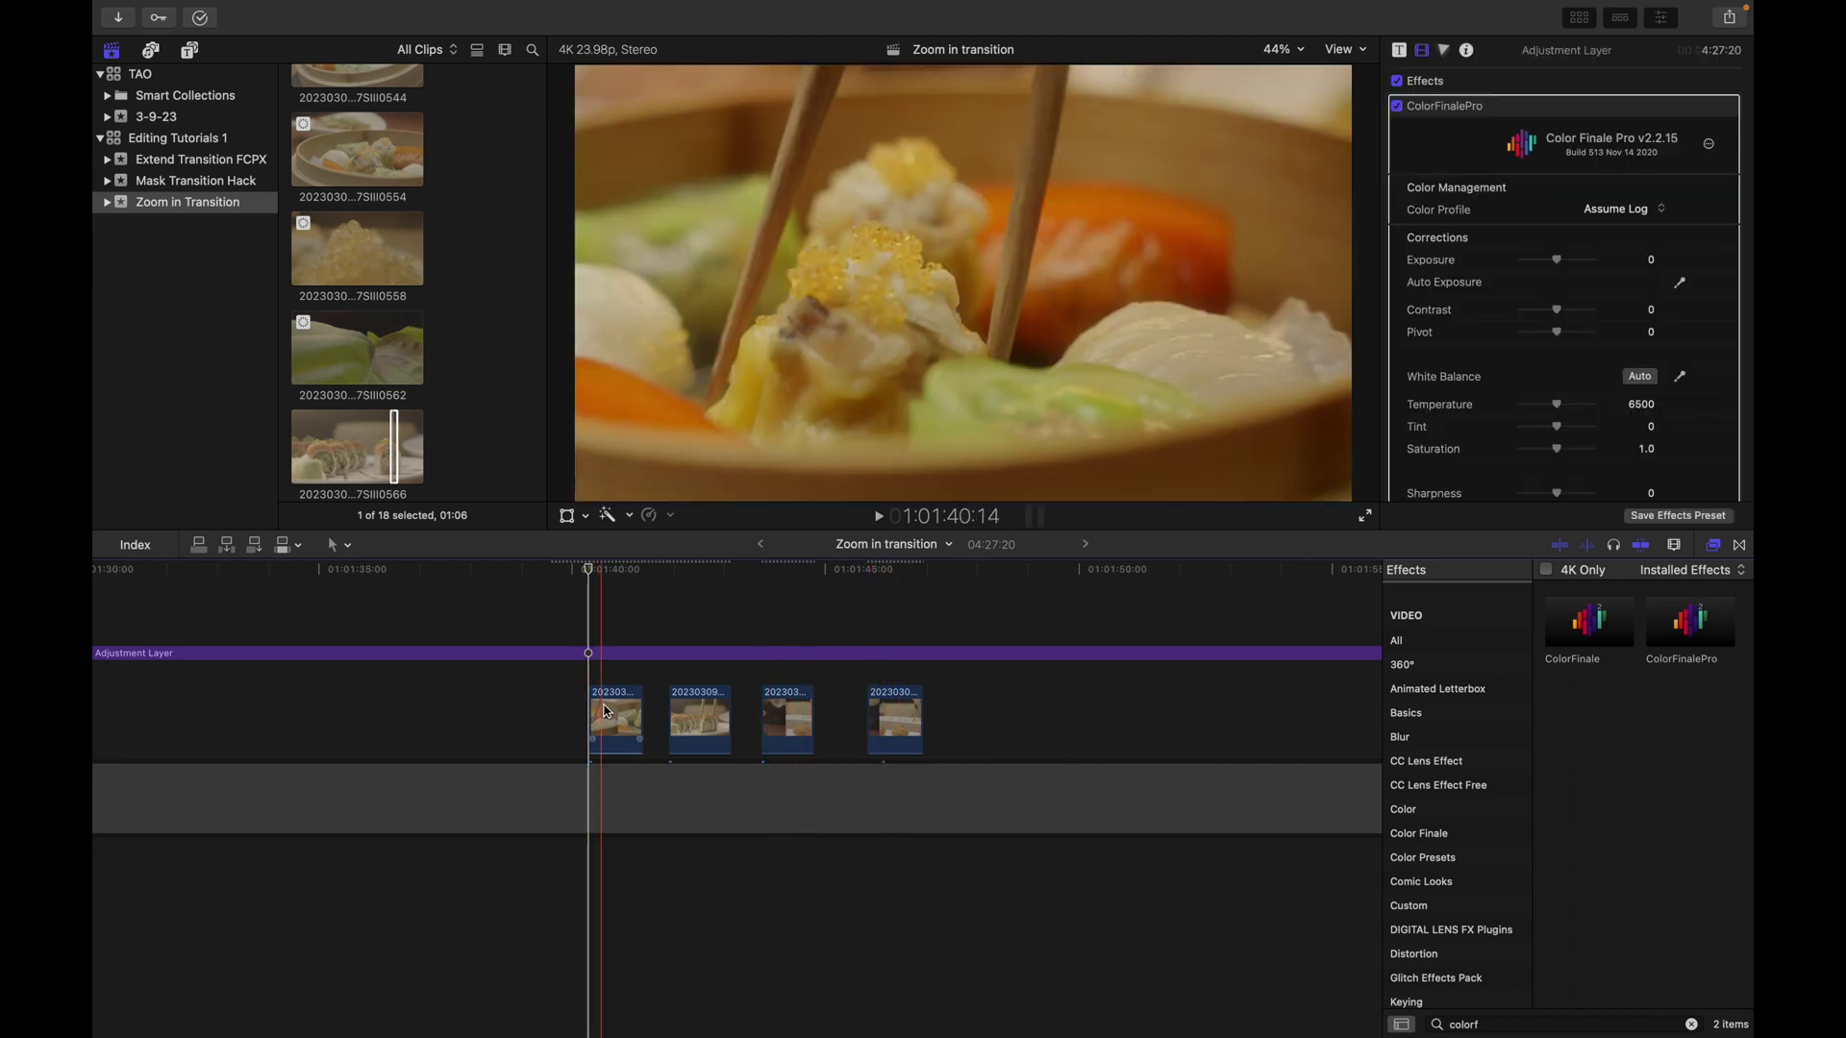
pyautogui.click(615, 719)
pyautogui.scroll(-5, 1559, 290)
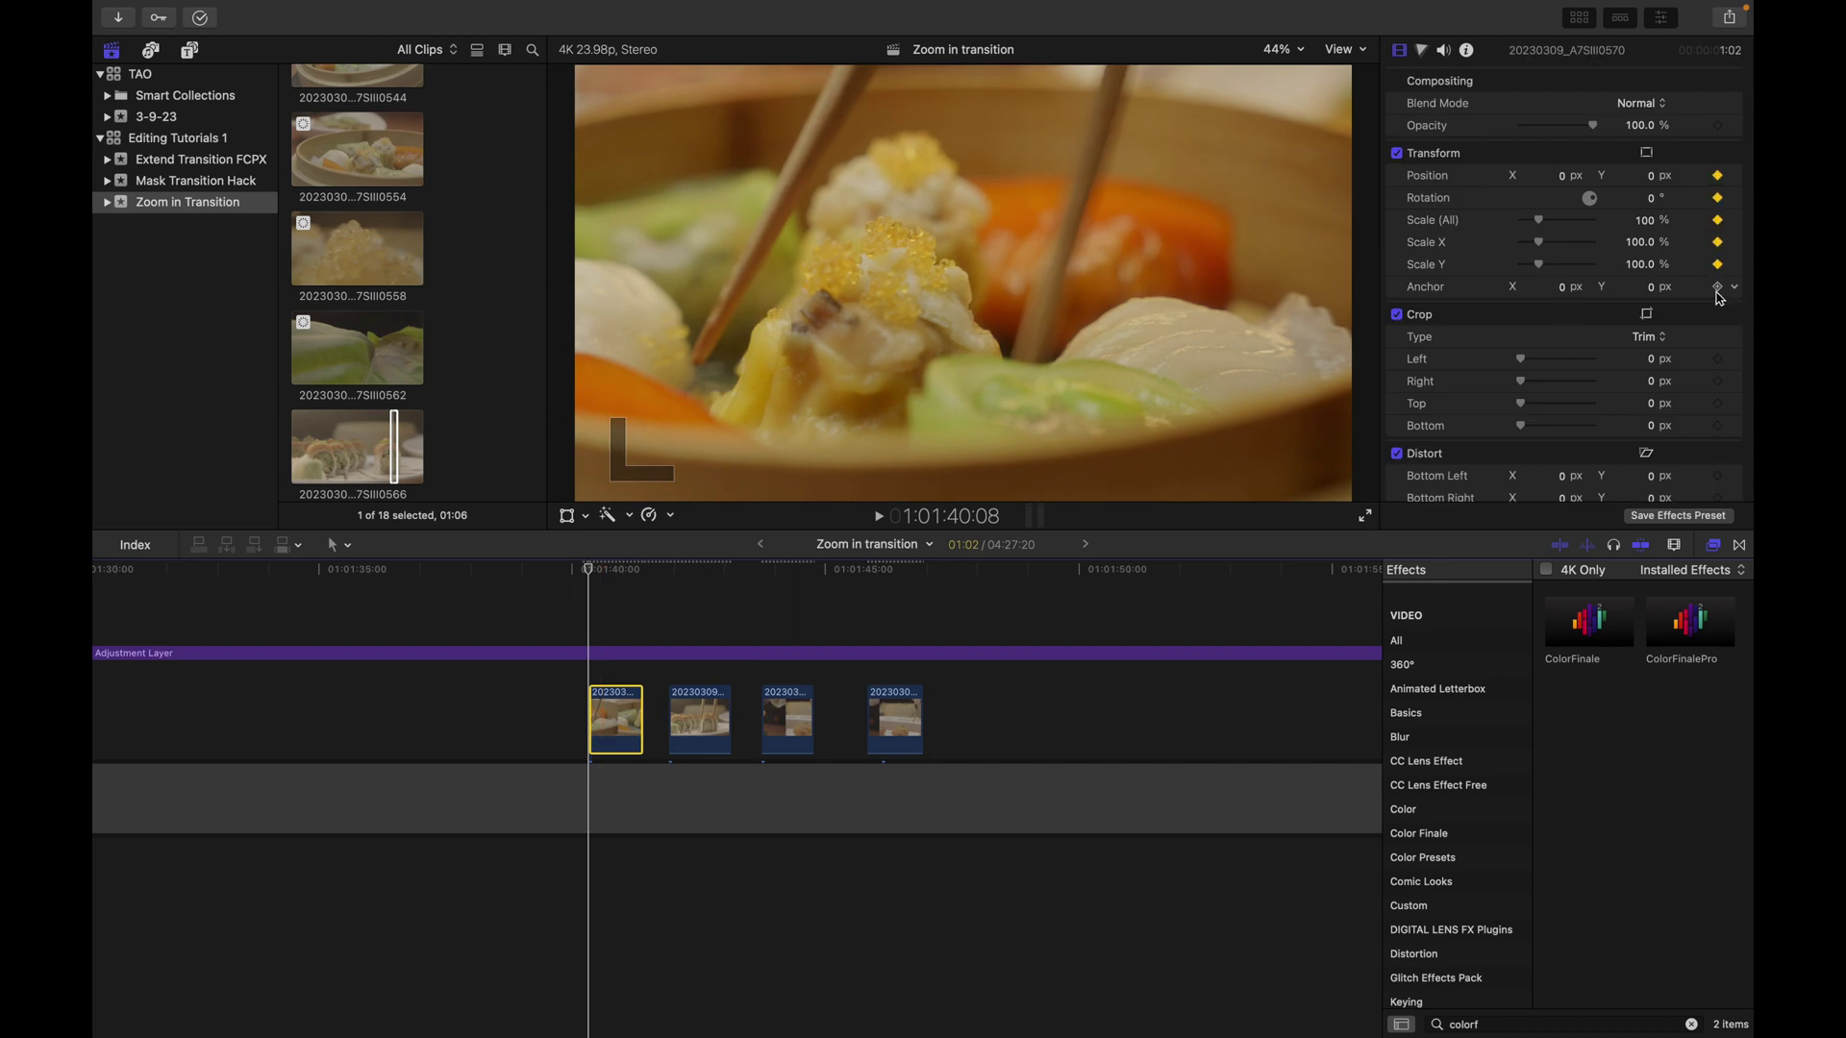
pyautogui.click(1716, 287)
# Set Scale (All) to 157% at the last frame of the dumpling clip and play back the zoom.
pyautogui.click(645, 679)
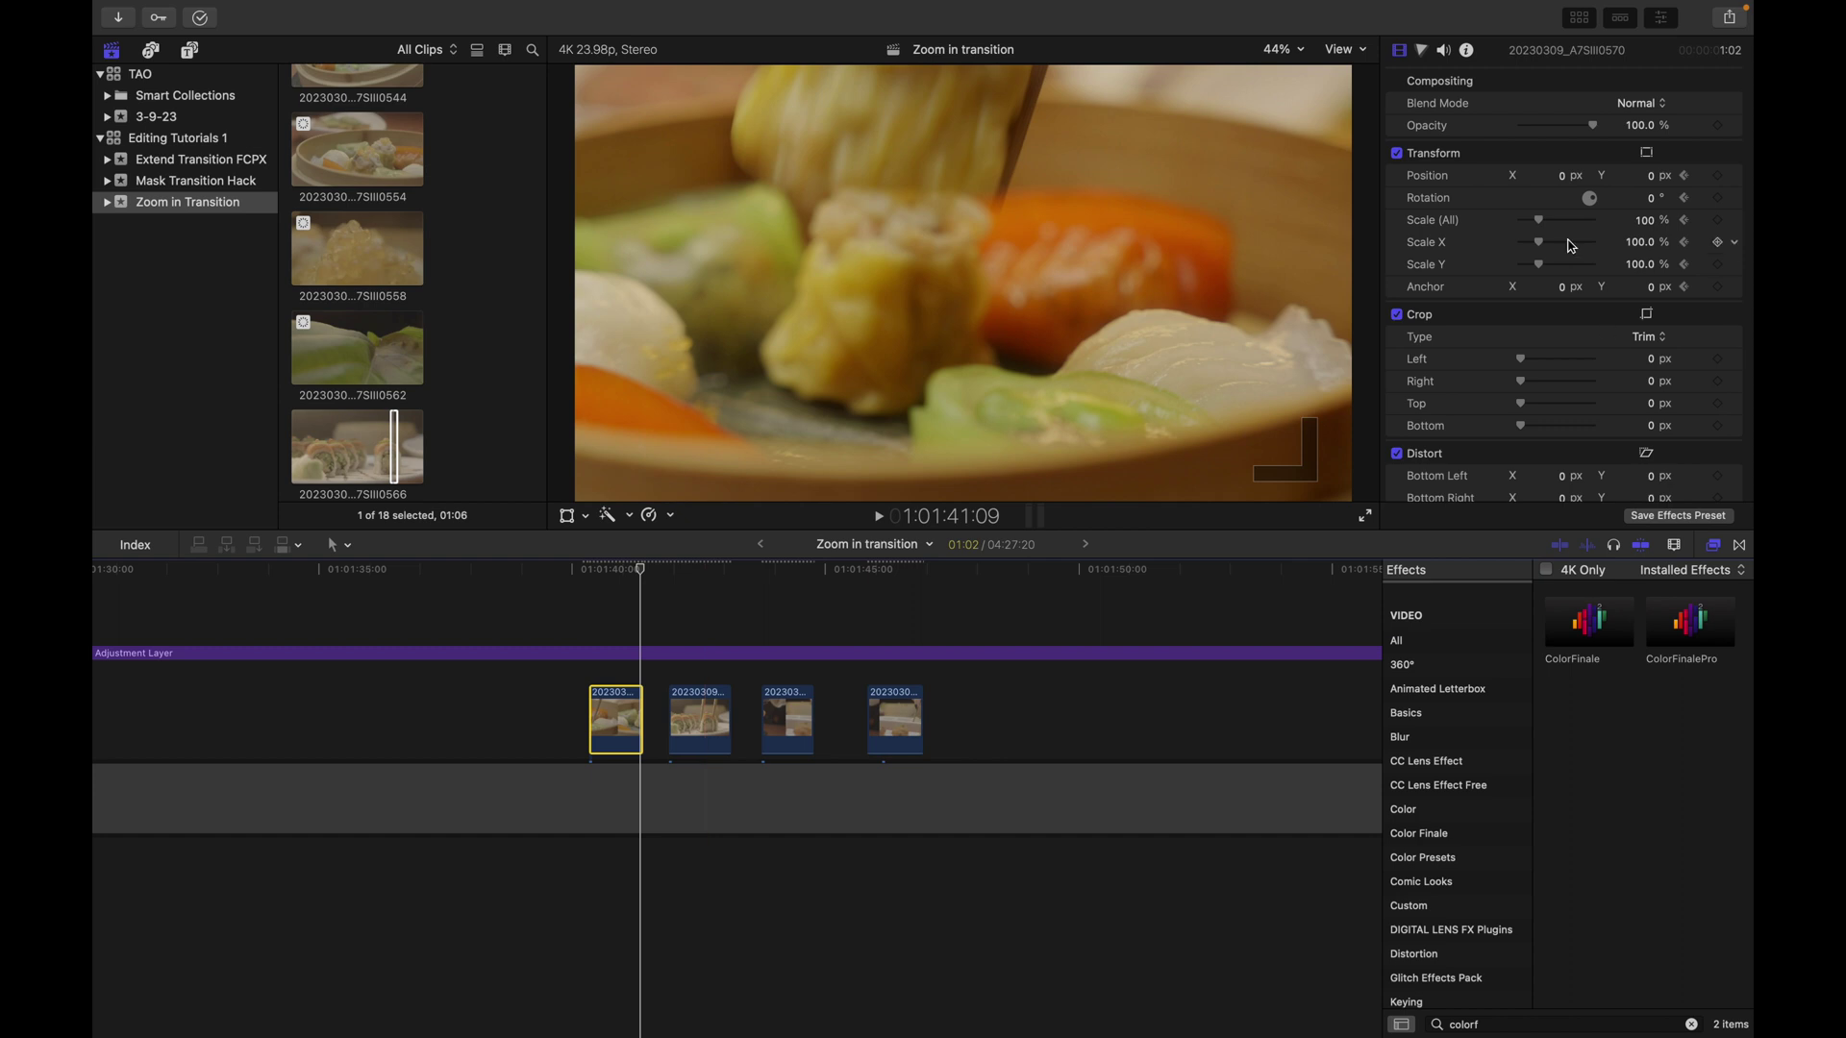
pyautogui.press('Left')
pyautogui.press('Left')
pyautogui.press('Left')
pyautogui.press('Left')
pyautogui.press('Left')
pyautogui.press('Left')
pyautogui.press('Right')
pyautogui.press('Right')
pyautogui.press('Right')
pyautogui.press('Right')
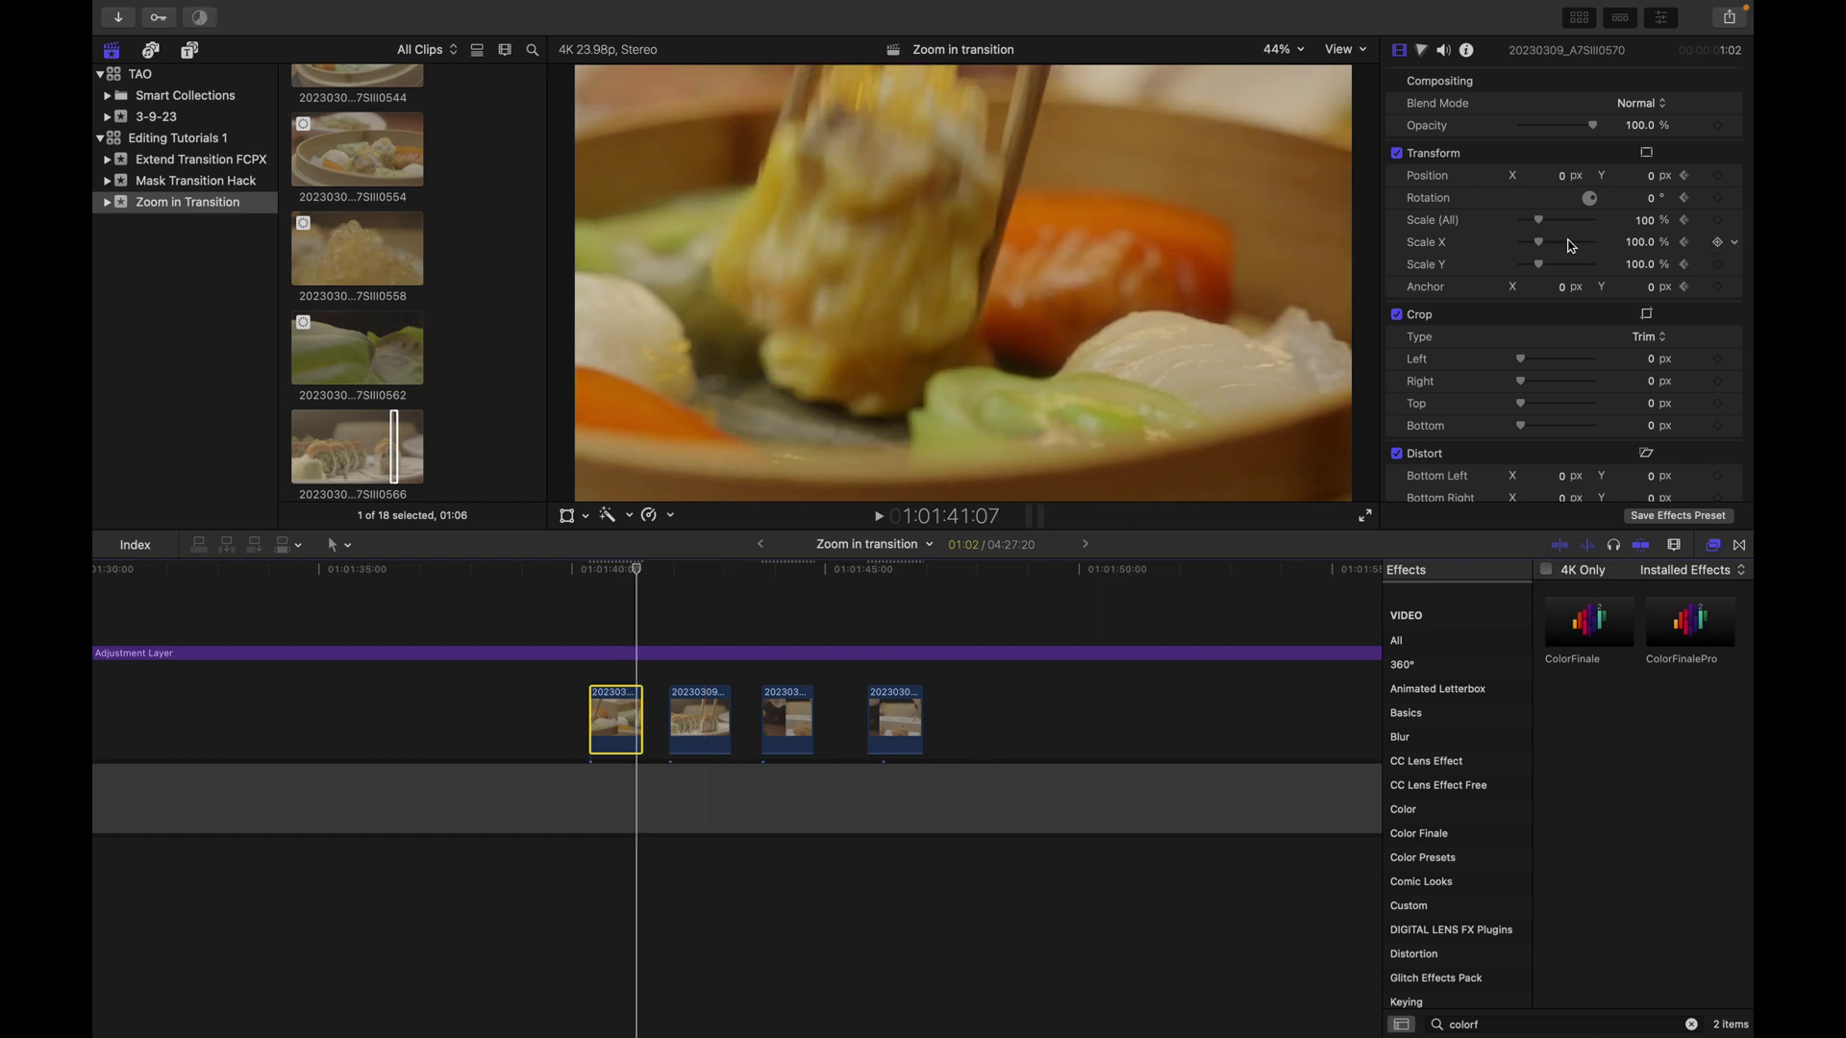
pyautogui.press('Right')
pyautogui.press('Right')
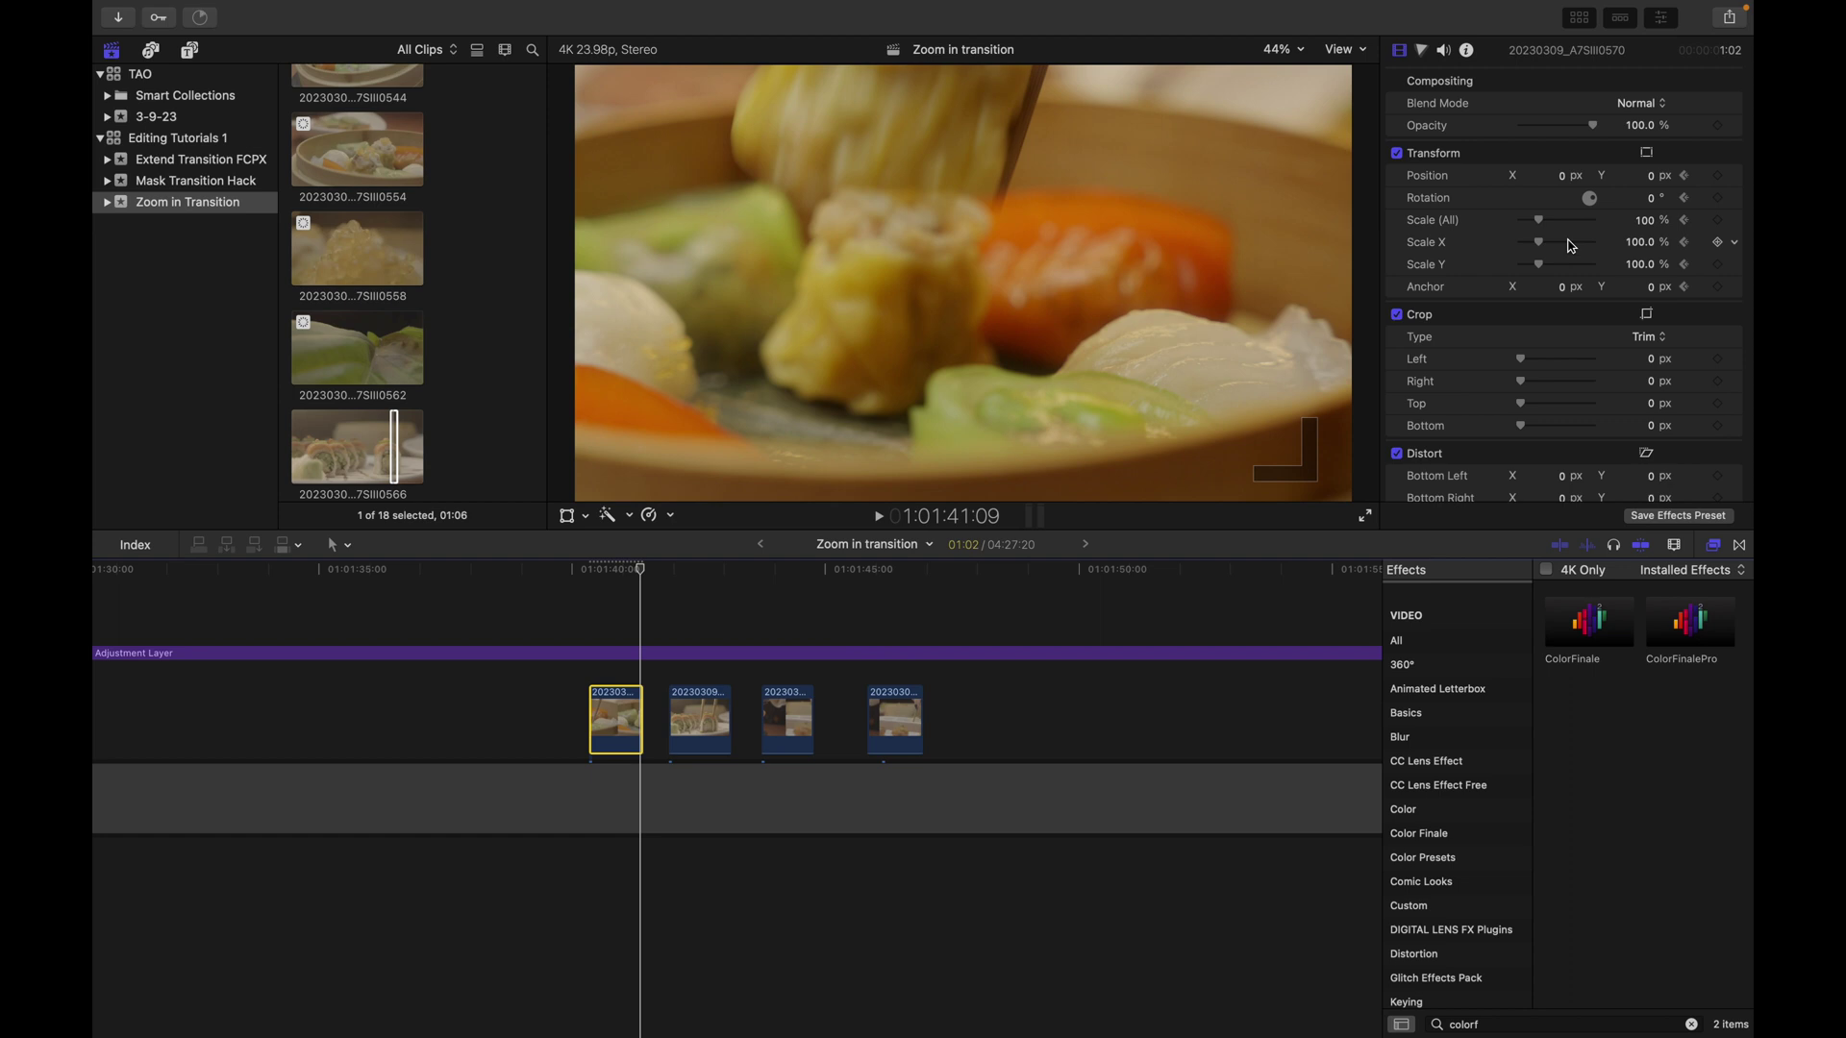
pyautogui.press('space')
pyautogui.moveTo(1543, 219); pyautogui.dragTo(1549, 220)
pyautogui.hotkey('shift', '/')
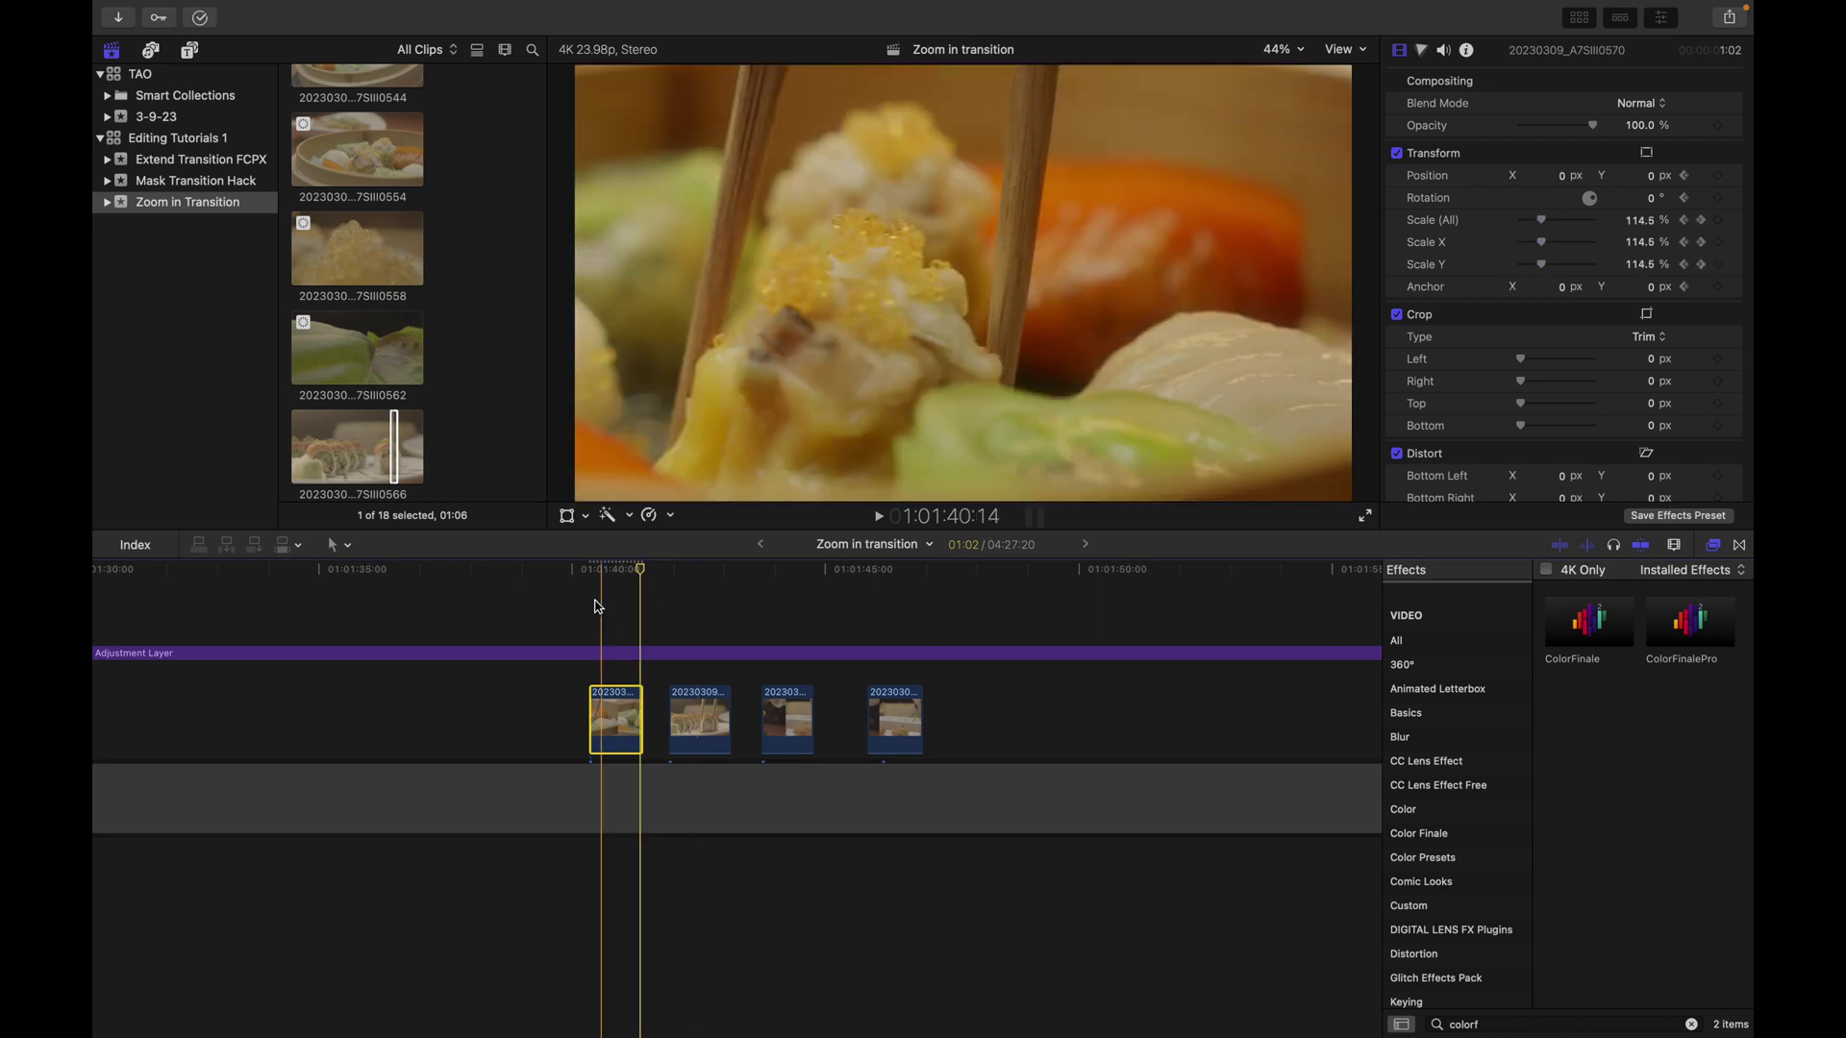
pyautogui.click(589, 605)
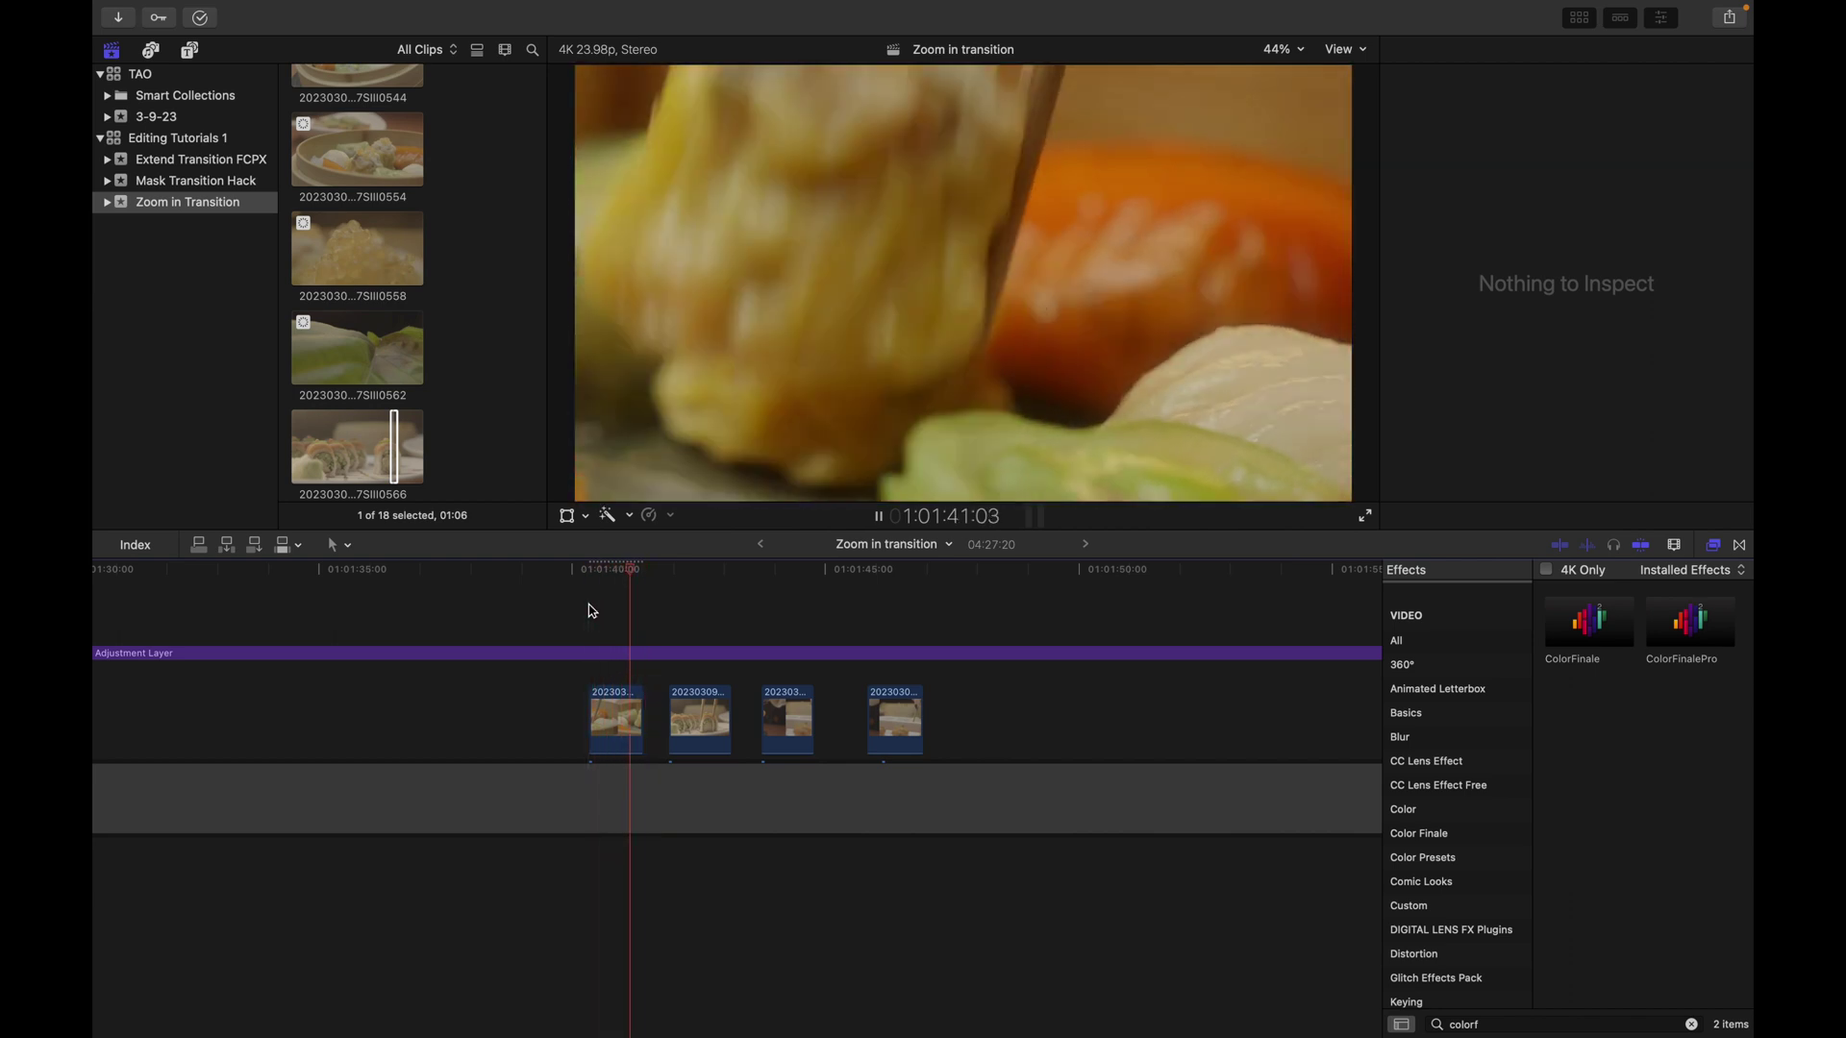
pyautogui.press('space')
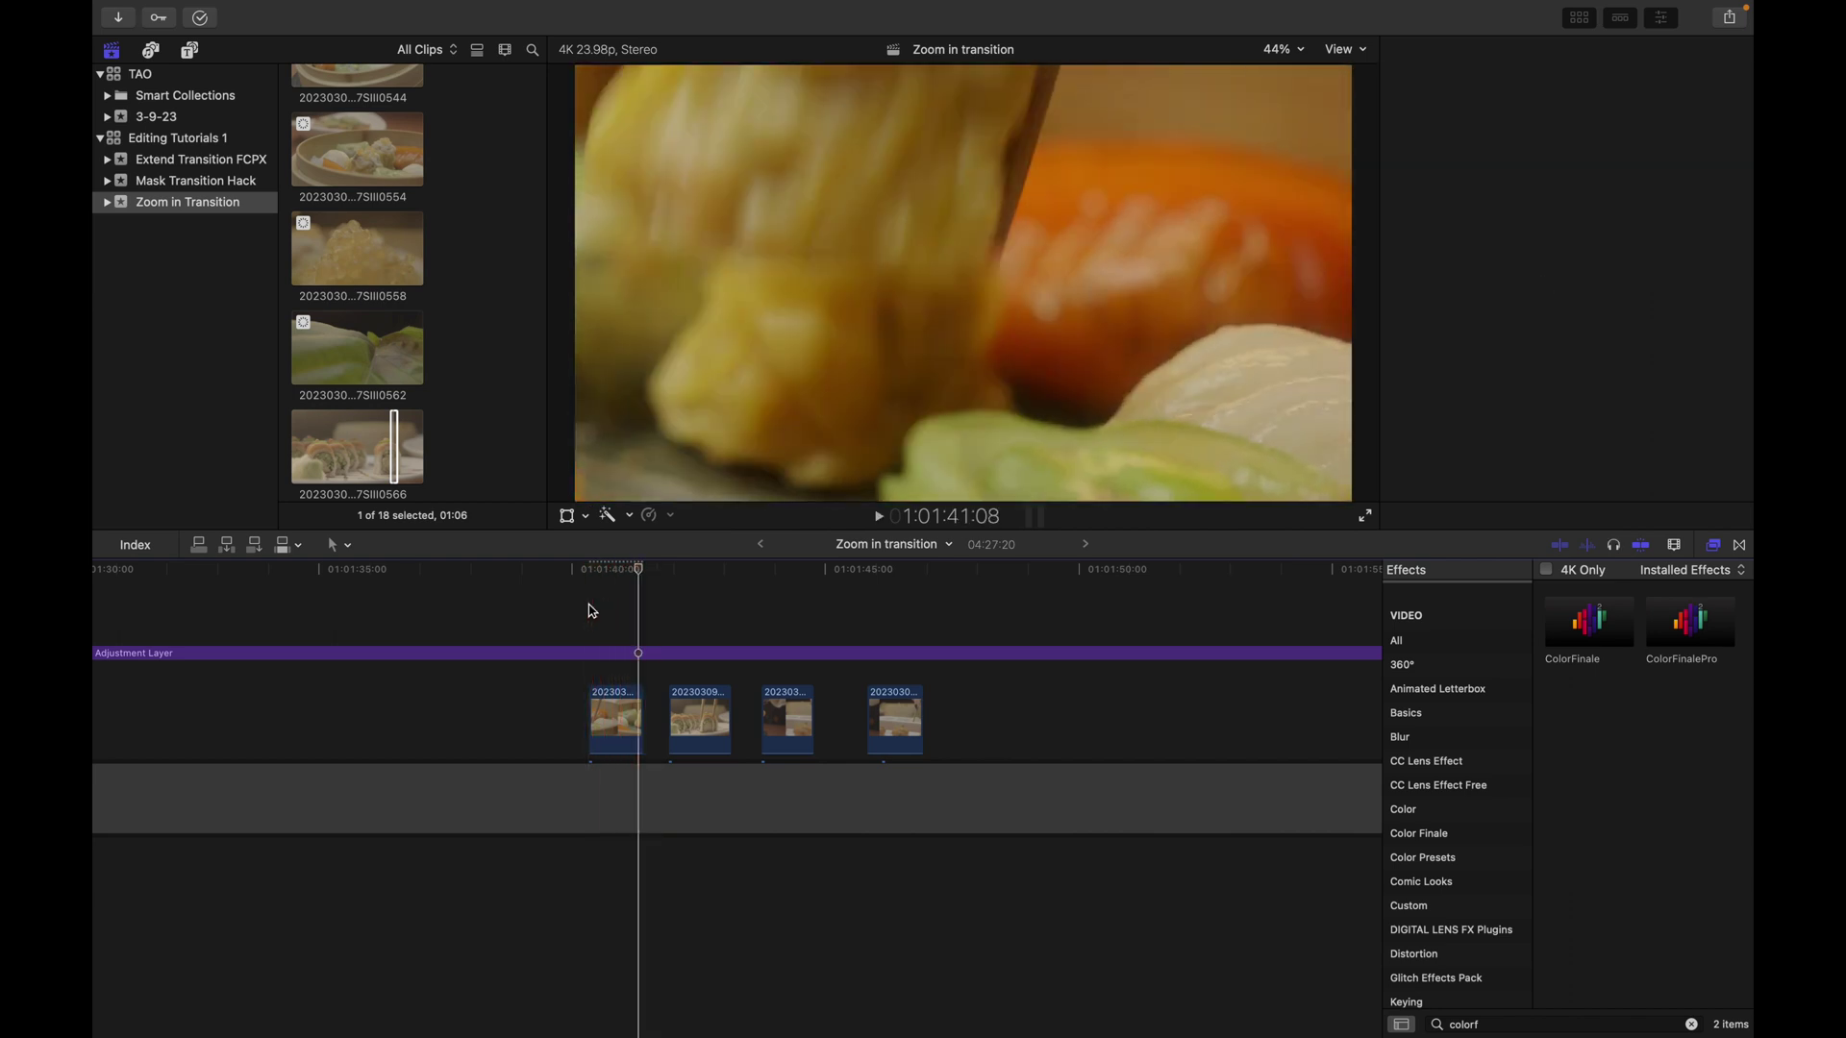
# Reposition the enlarged image at the dumpling clip's last keyframe to about X 343.6 px, Y -427.7 px, and play back the zoom.
pyautogui.click(588, 610)
pyautogui.press('x')
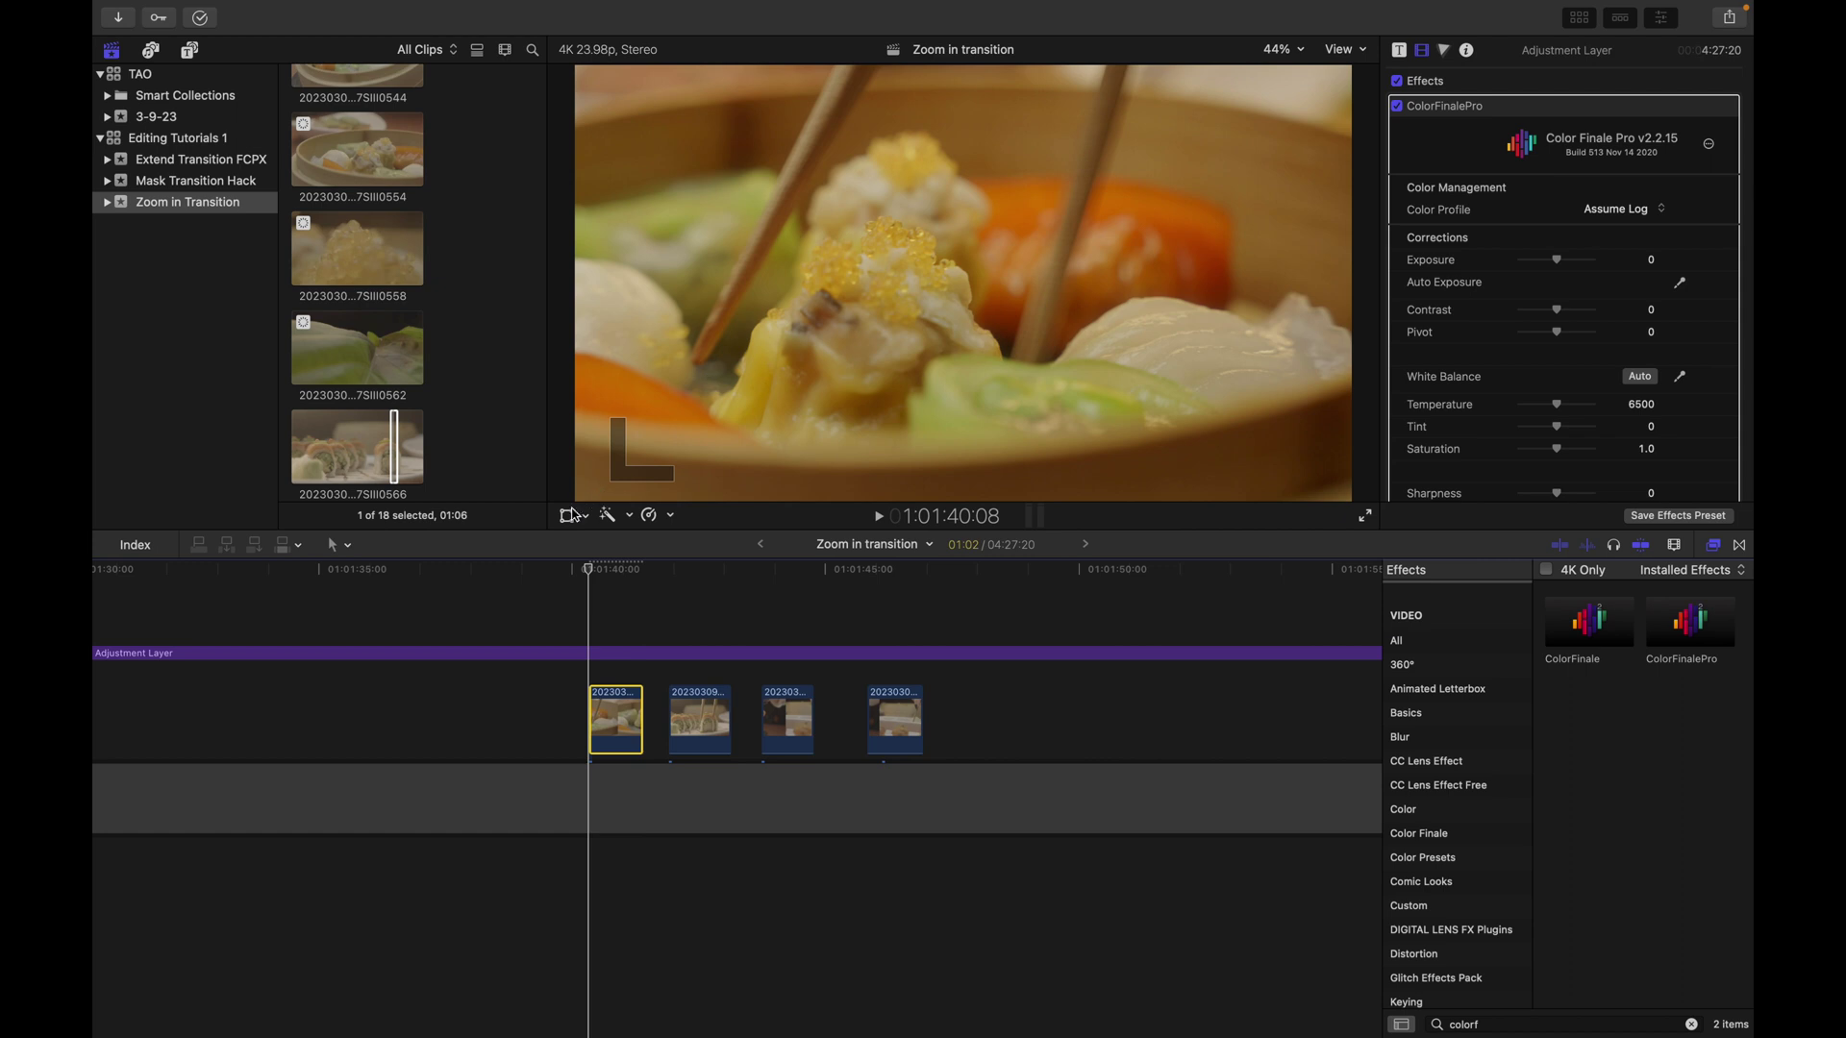
pyautogui.click(567, 518)
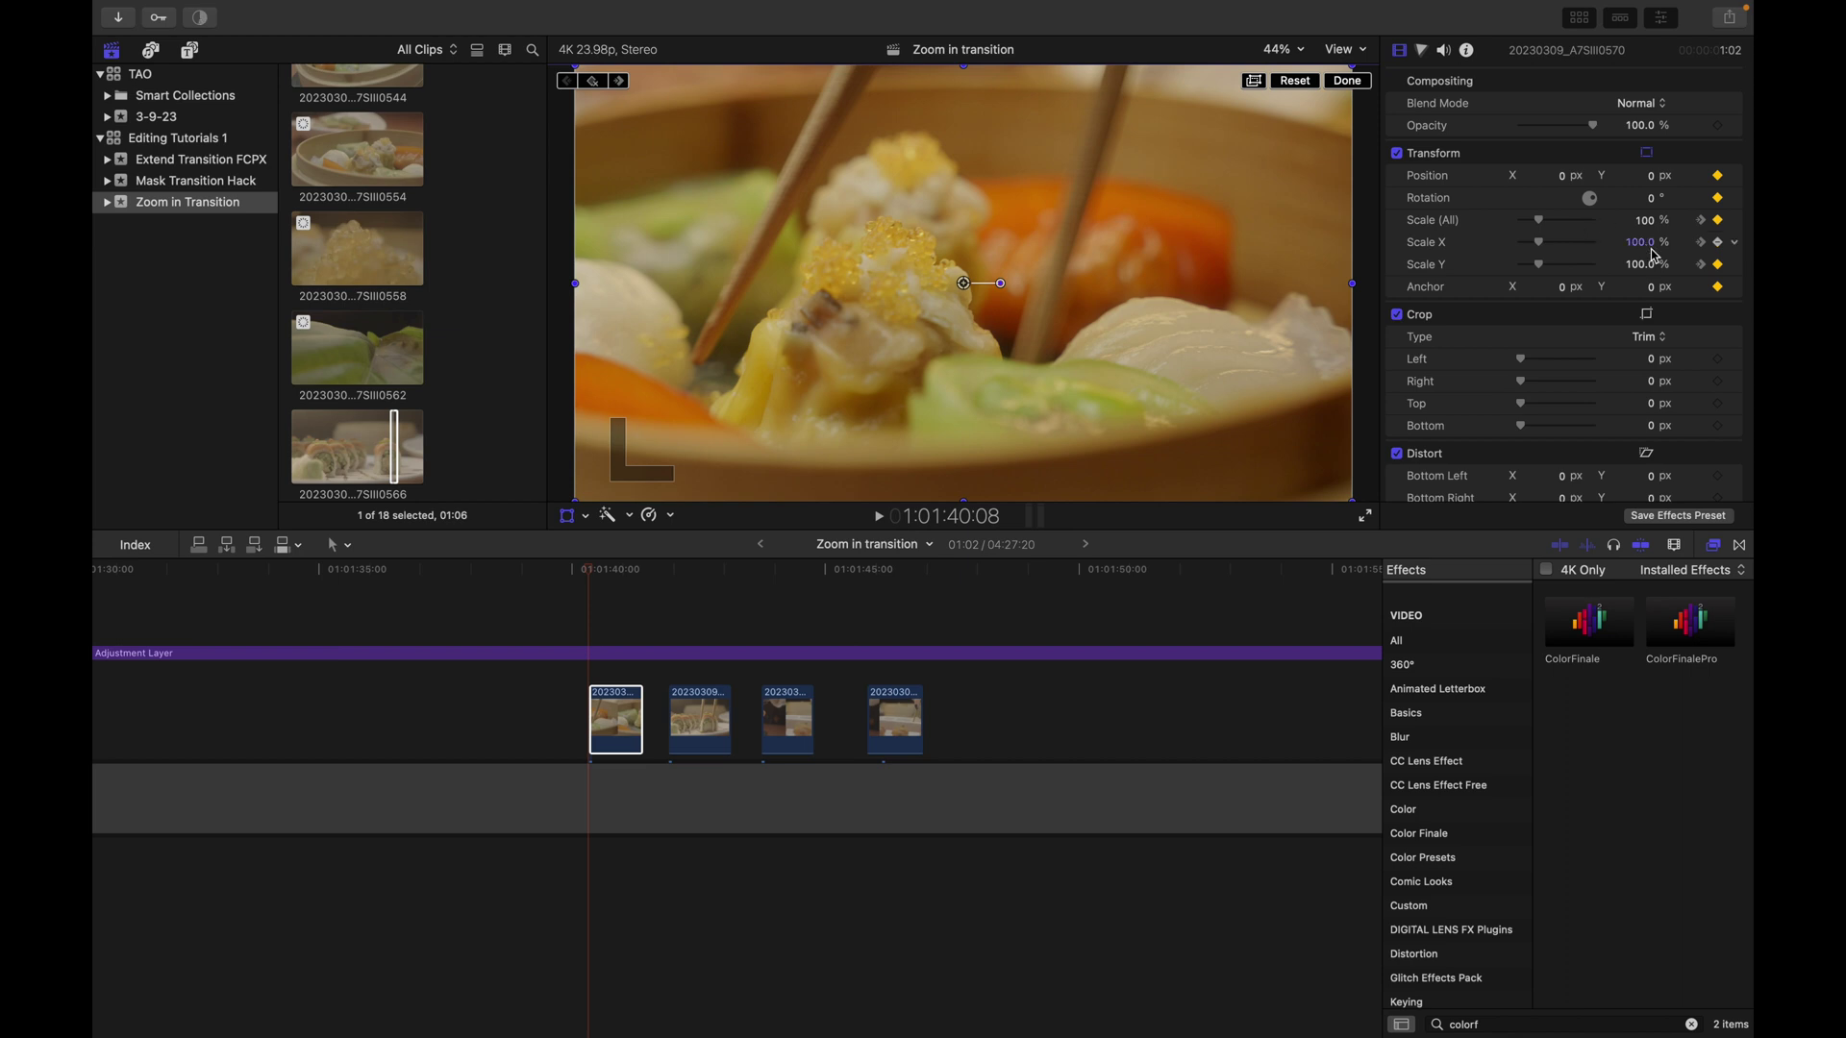
pyautogui.click(1704, 227)
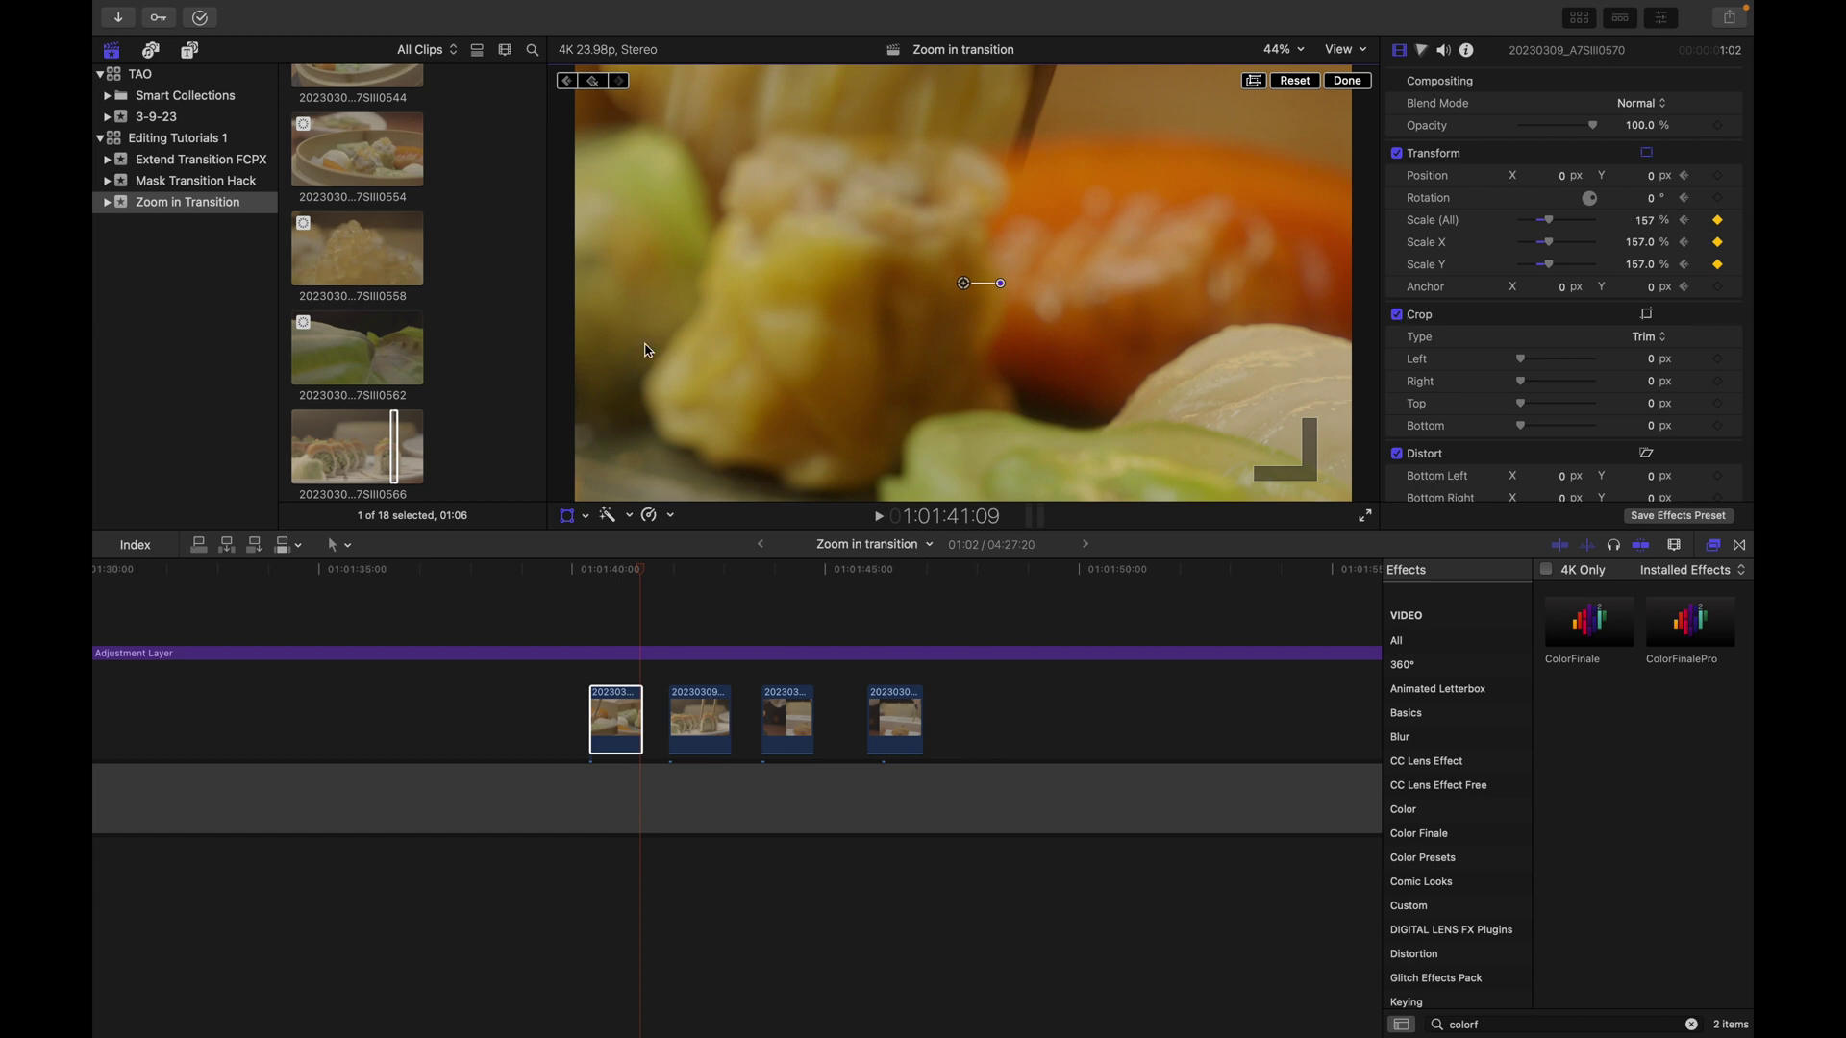
pyautogui.moveTo(964, 285); pyautogui.dragTo(1035, 372)
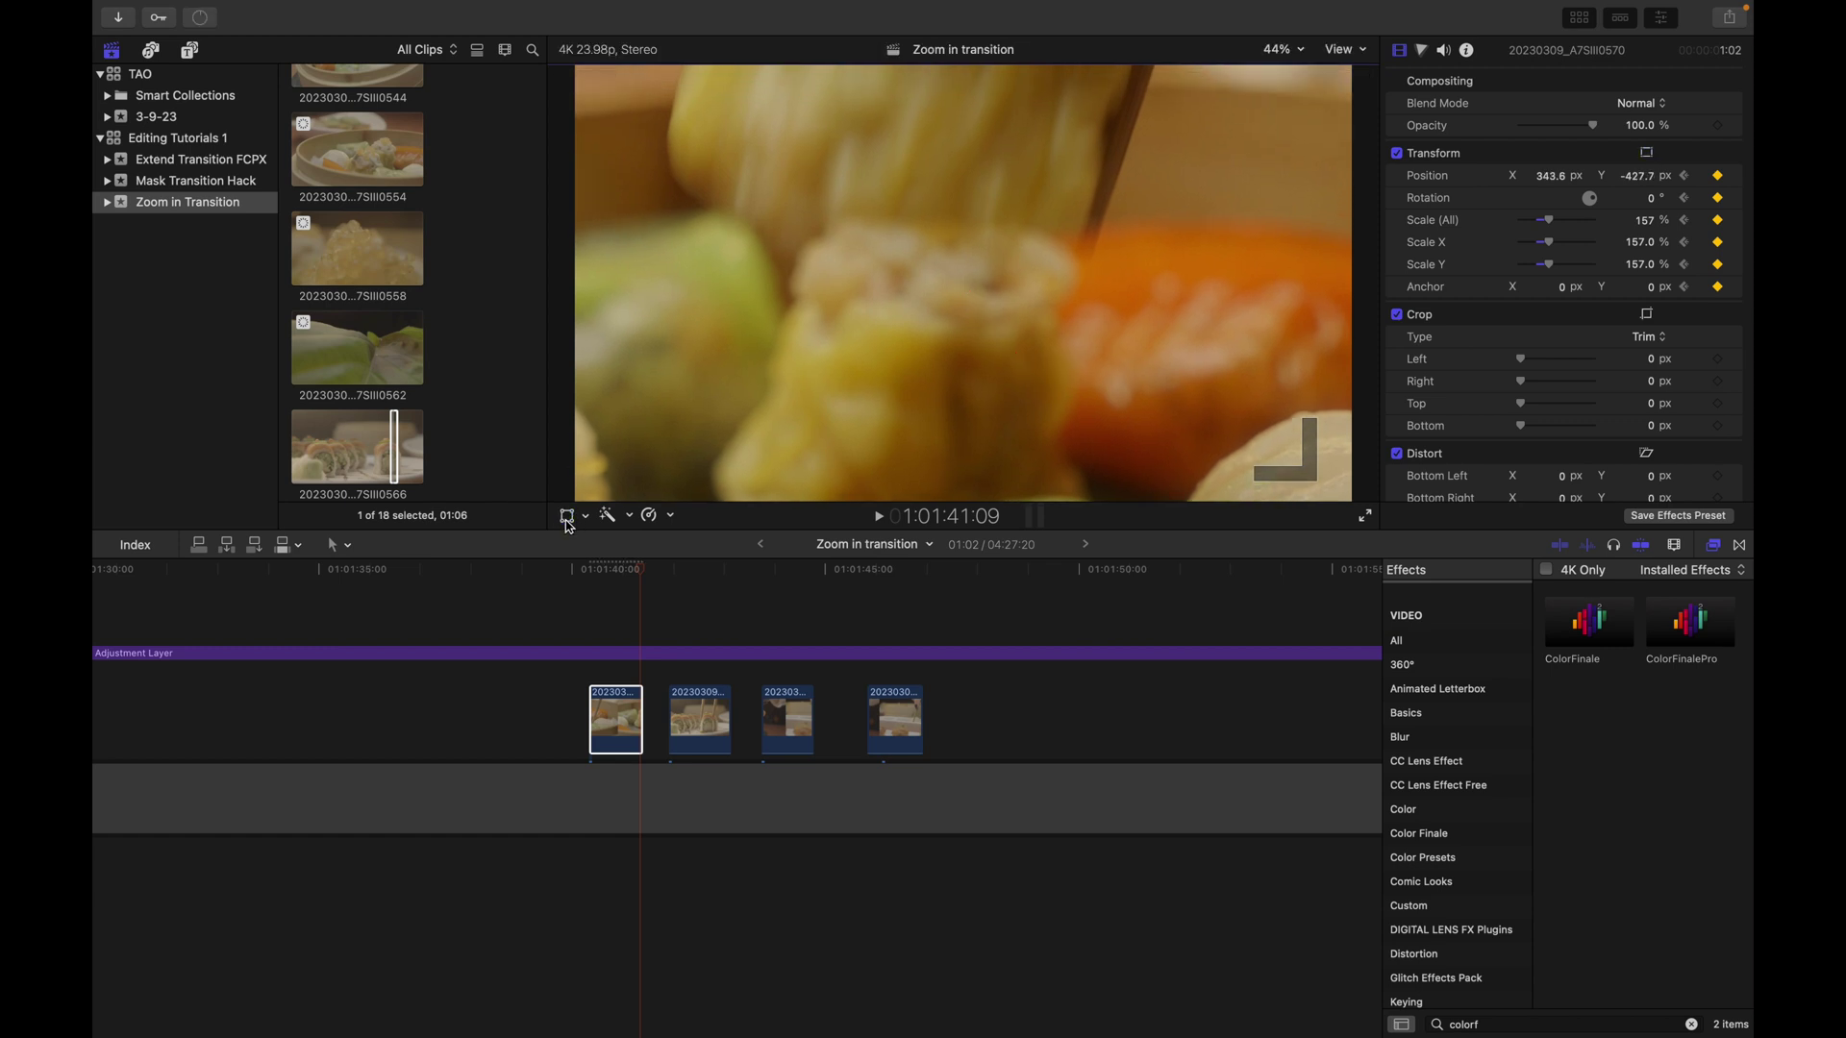
pyautogui.click(588, 616)
pyautogui.press('space')
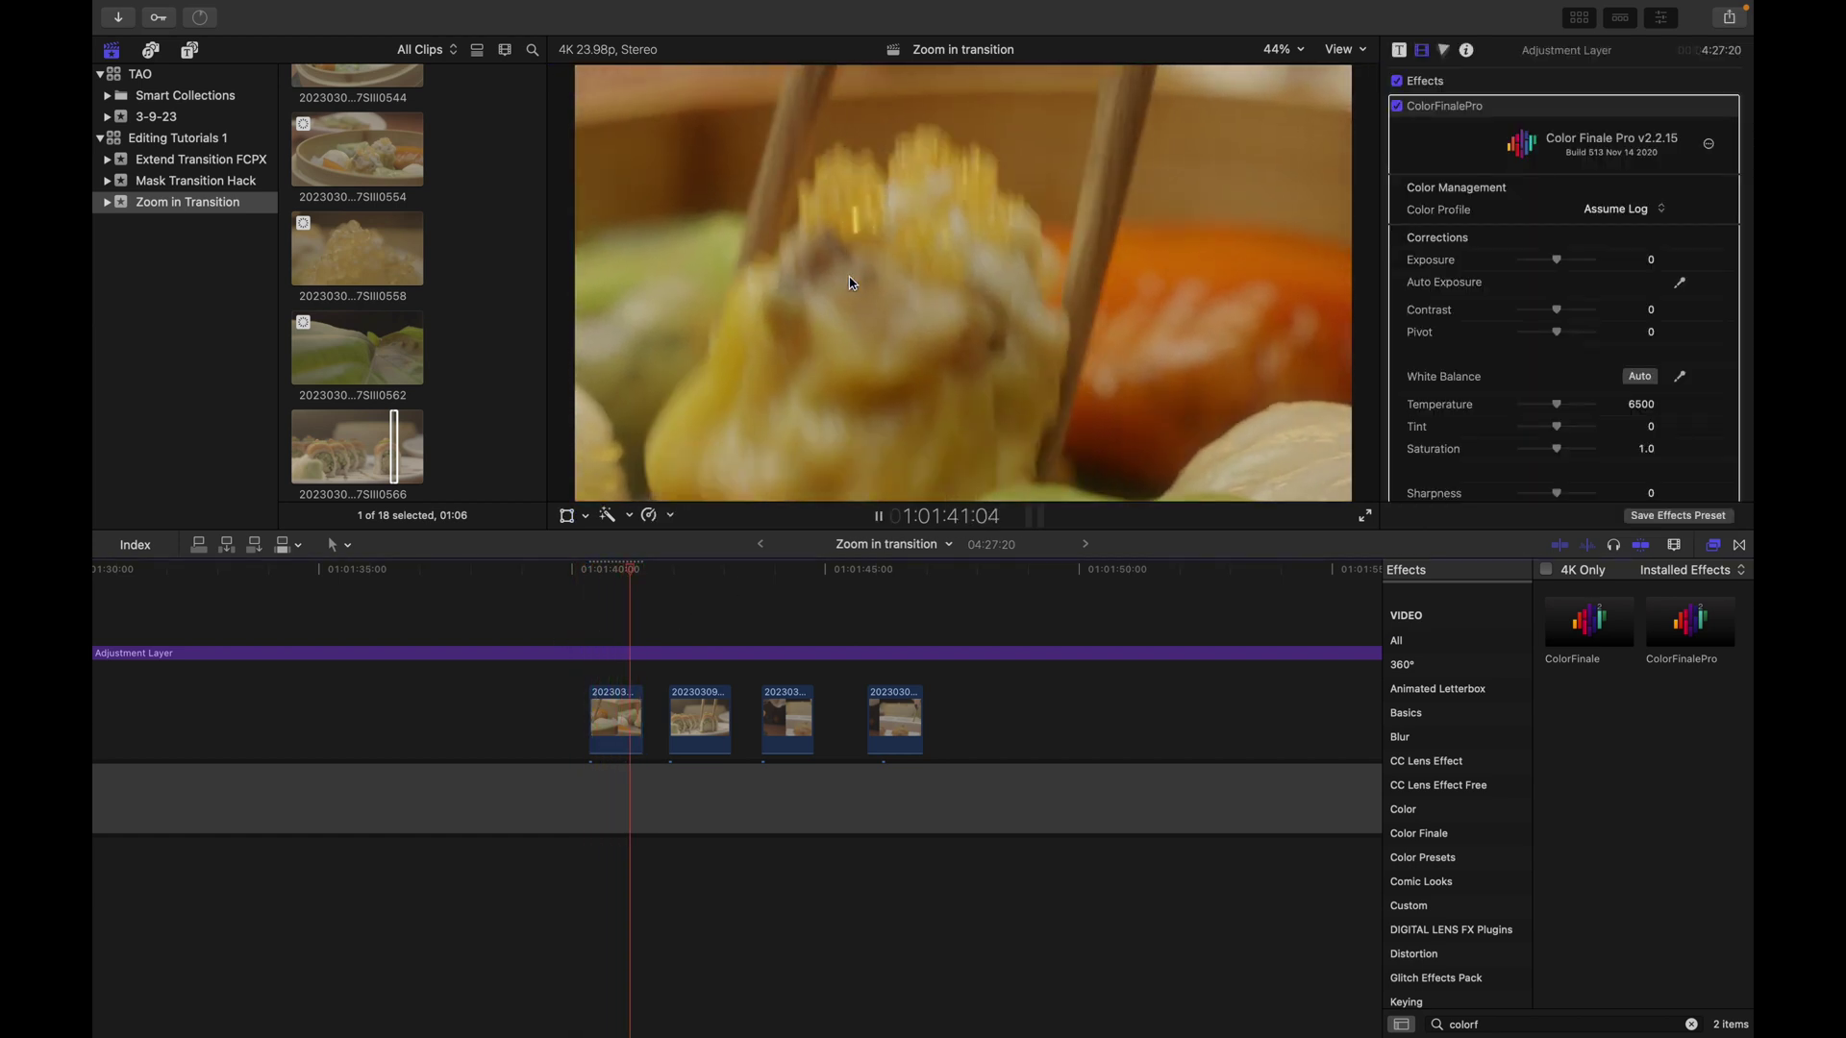
pyautogui.press('space')
# Move the sushi clip earlier so it starts directly at the end of the dumpling clip.
pyautogui.moveTo(698, 702); pyautogui.dragTo(673, 702)
pyautogui.click(643, 674)
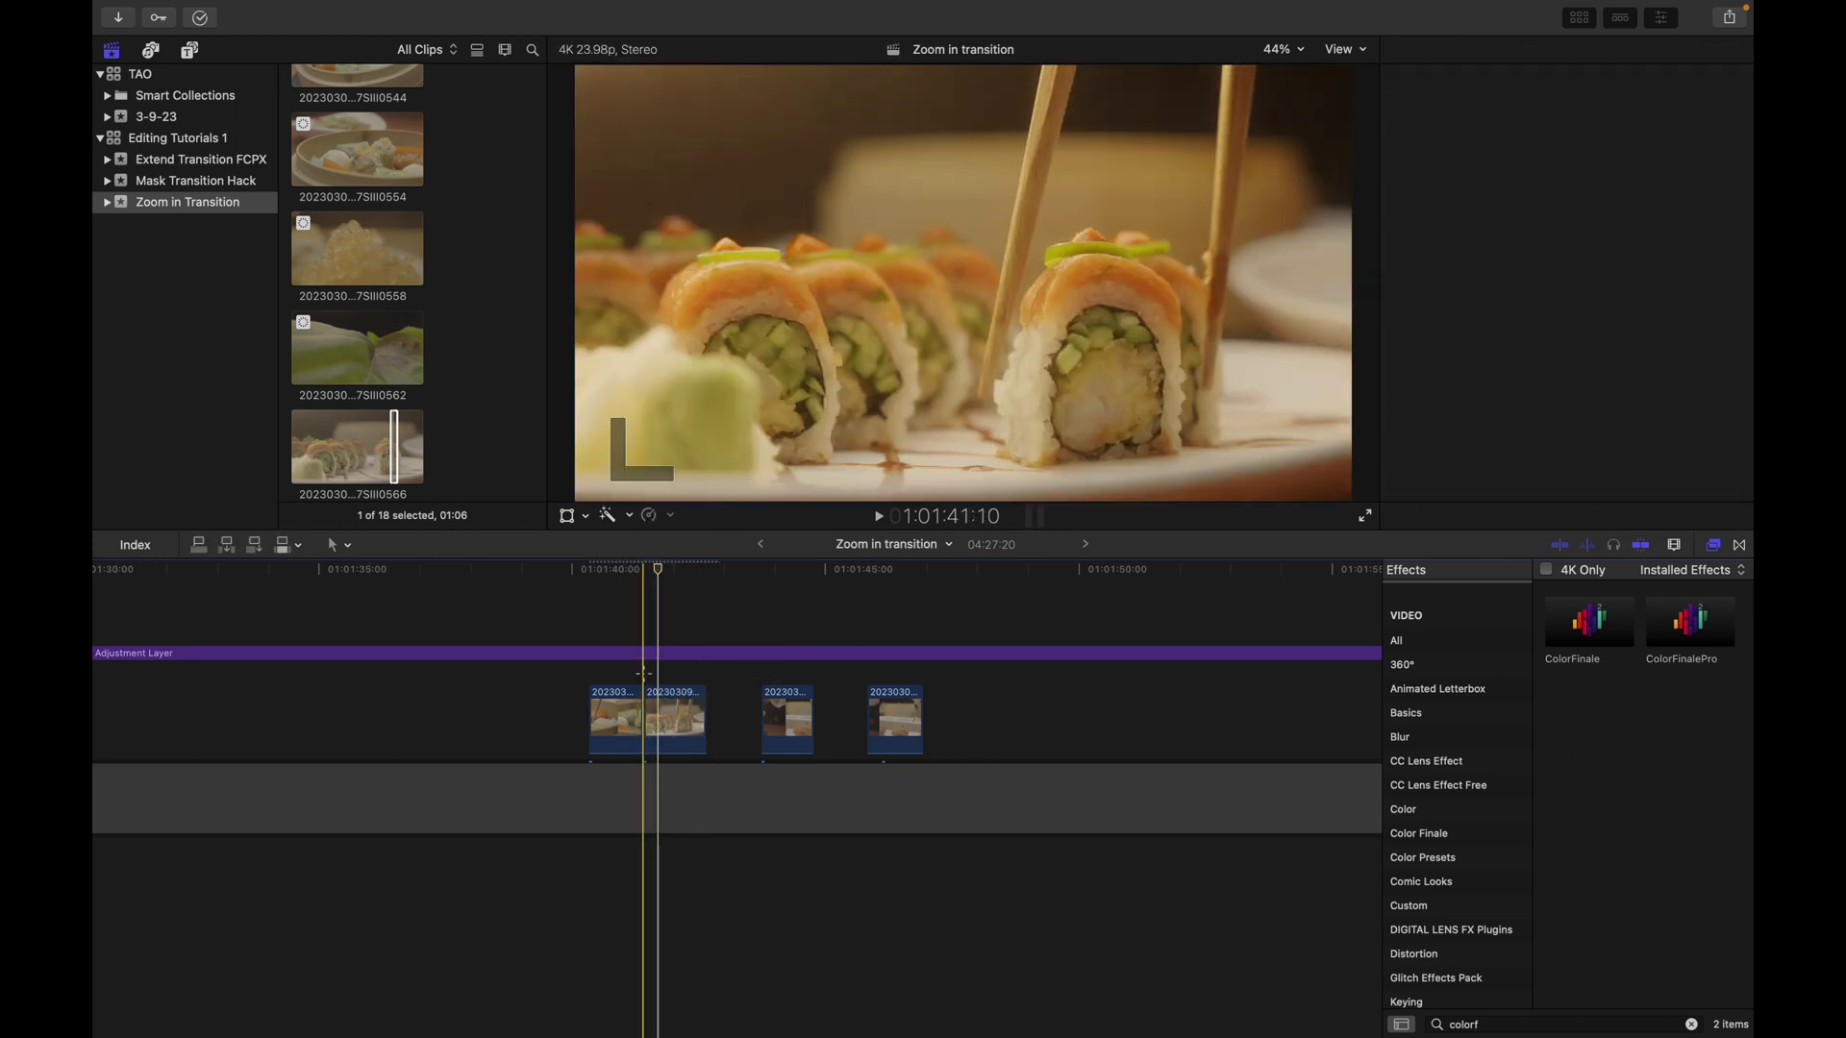
pyautogui.click(673, 716)
# Play across the cut and trim the end of the sushi clip so it lasts 1:00.
pyautogui.press('space')
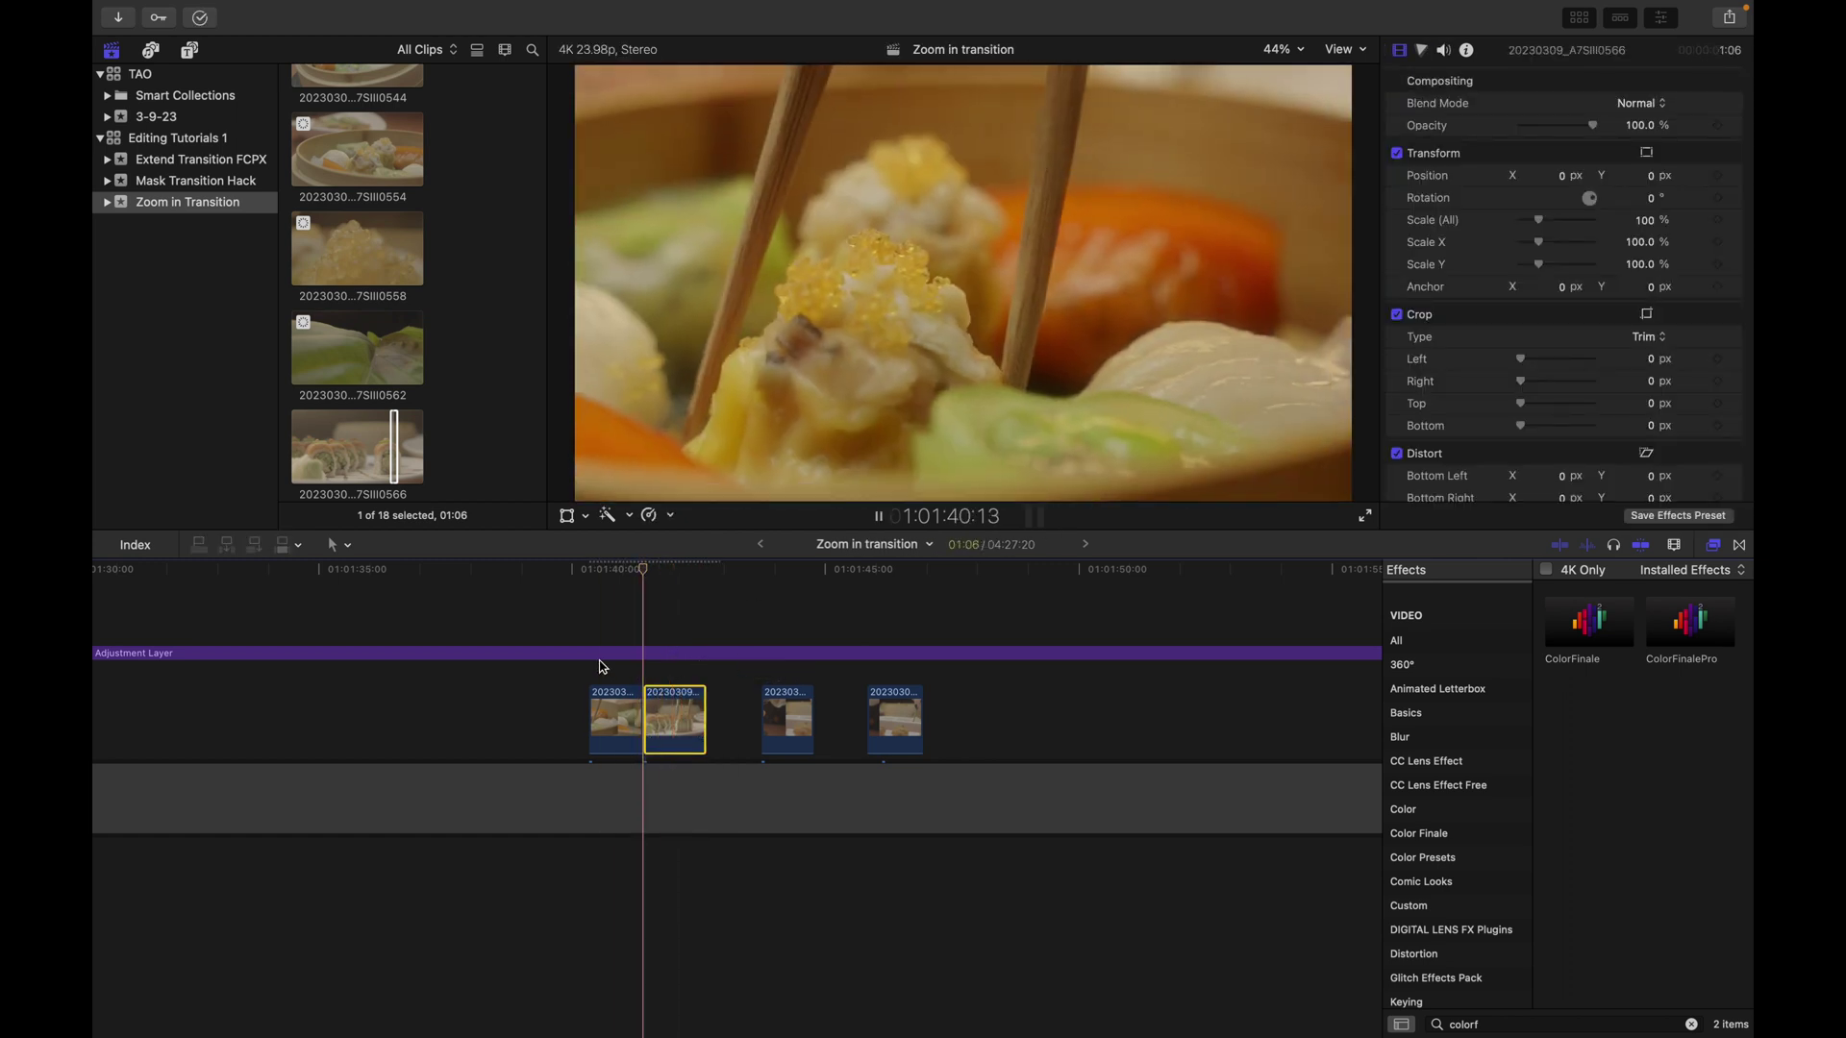
pyautogui.press('space')
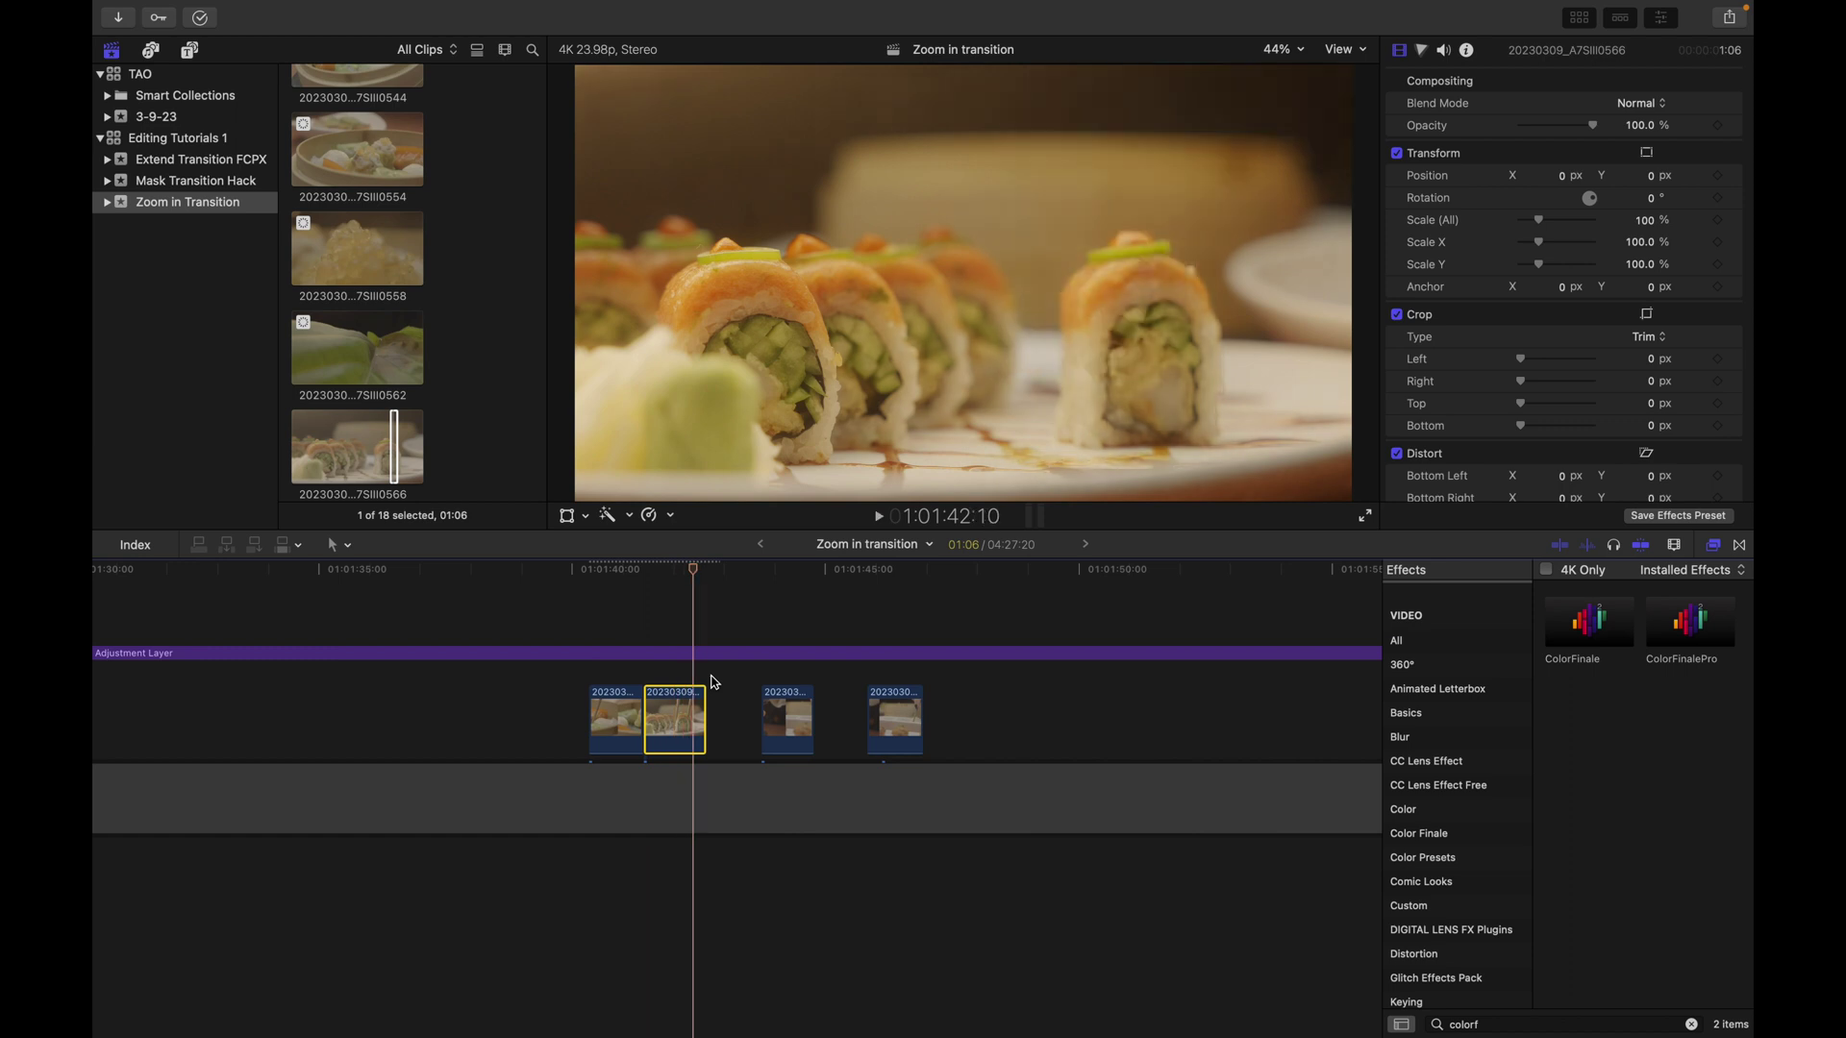
pyautogui.press('Left')
pyautogui.press('Right')
pyautogui.press('Left')
pyautogui.press('Right')
pyautogui.moveTo(697, 706); pyautogui.dragTo(690, 709)
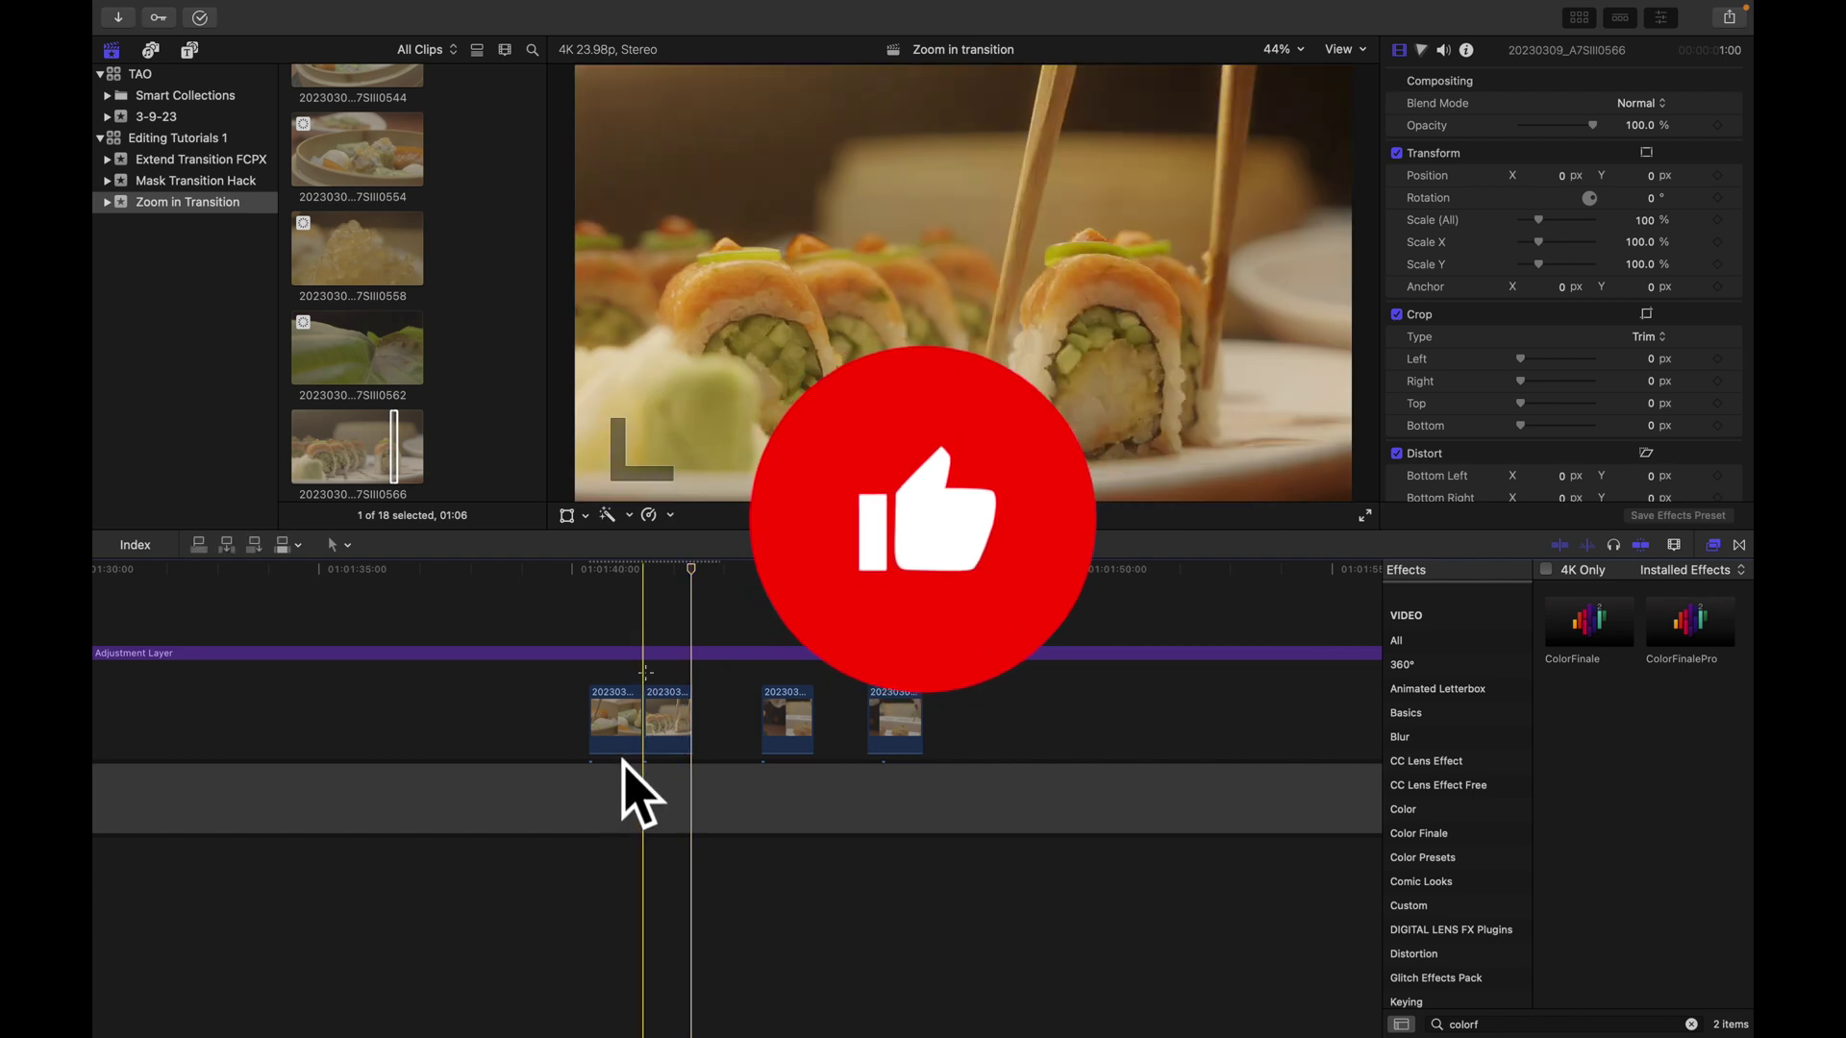
# Keyframe Position, Rotation, Scale and Anchor at the first frame of the sushi clip.
pyautogui.click(645, 673)
pyautogui.click(657, 716)
pyautogui.scroll(-7, 1714, 266)
pyautogui.scroll(3, 1714, 265)
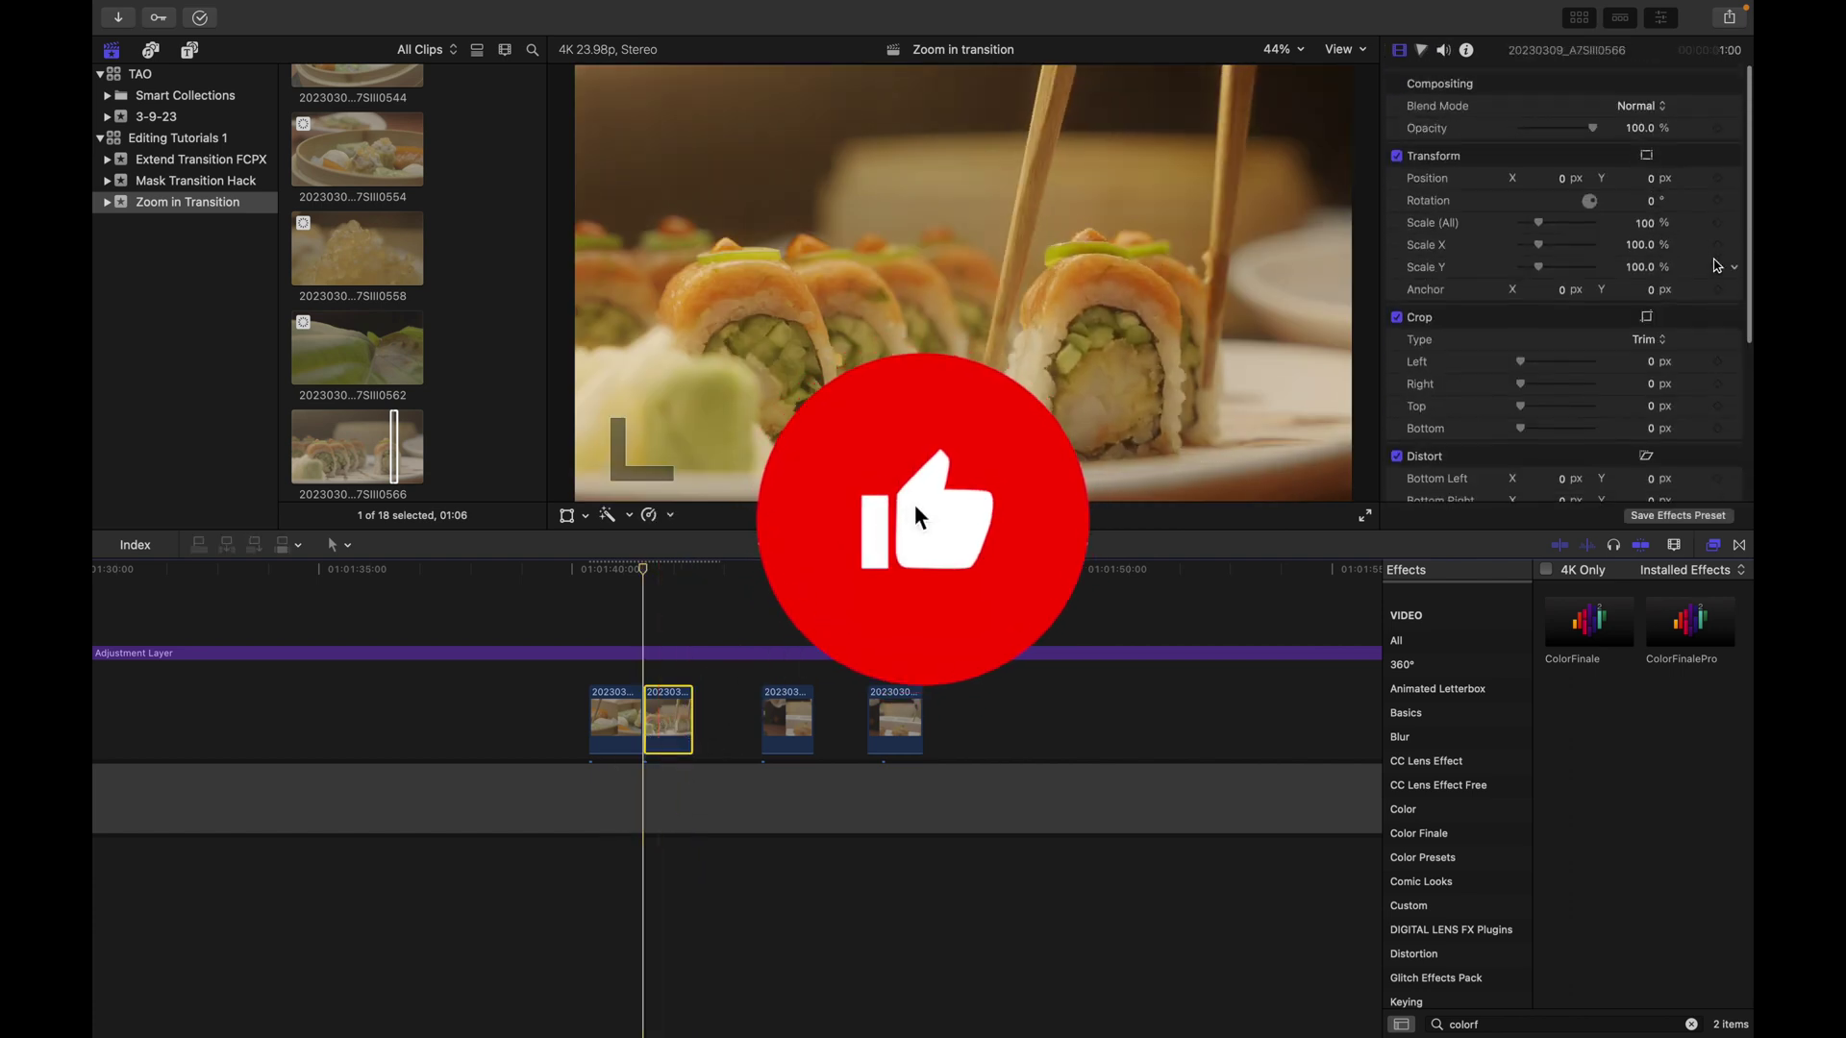
pyautogui.click(1716, 177)
pyautogui.click(1717, 199)
pyautogui.click(1717, 221)
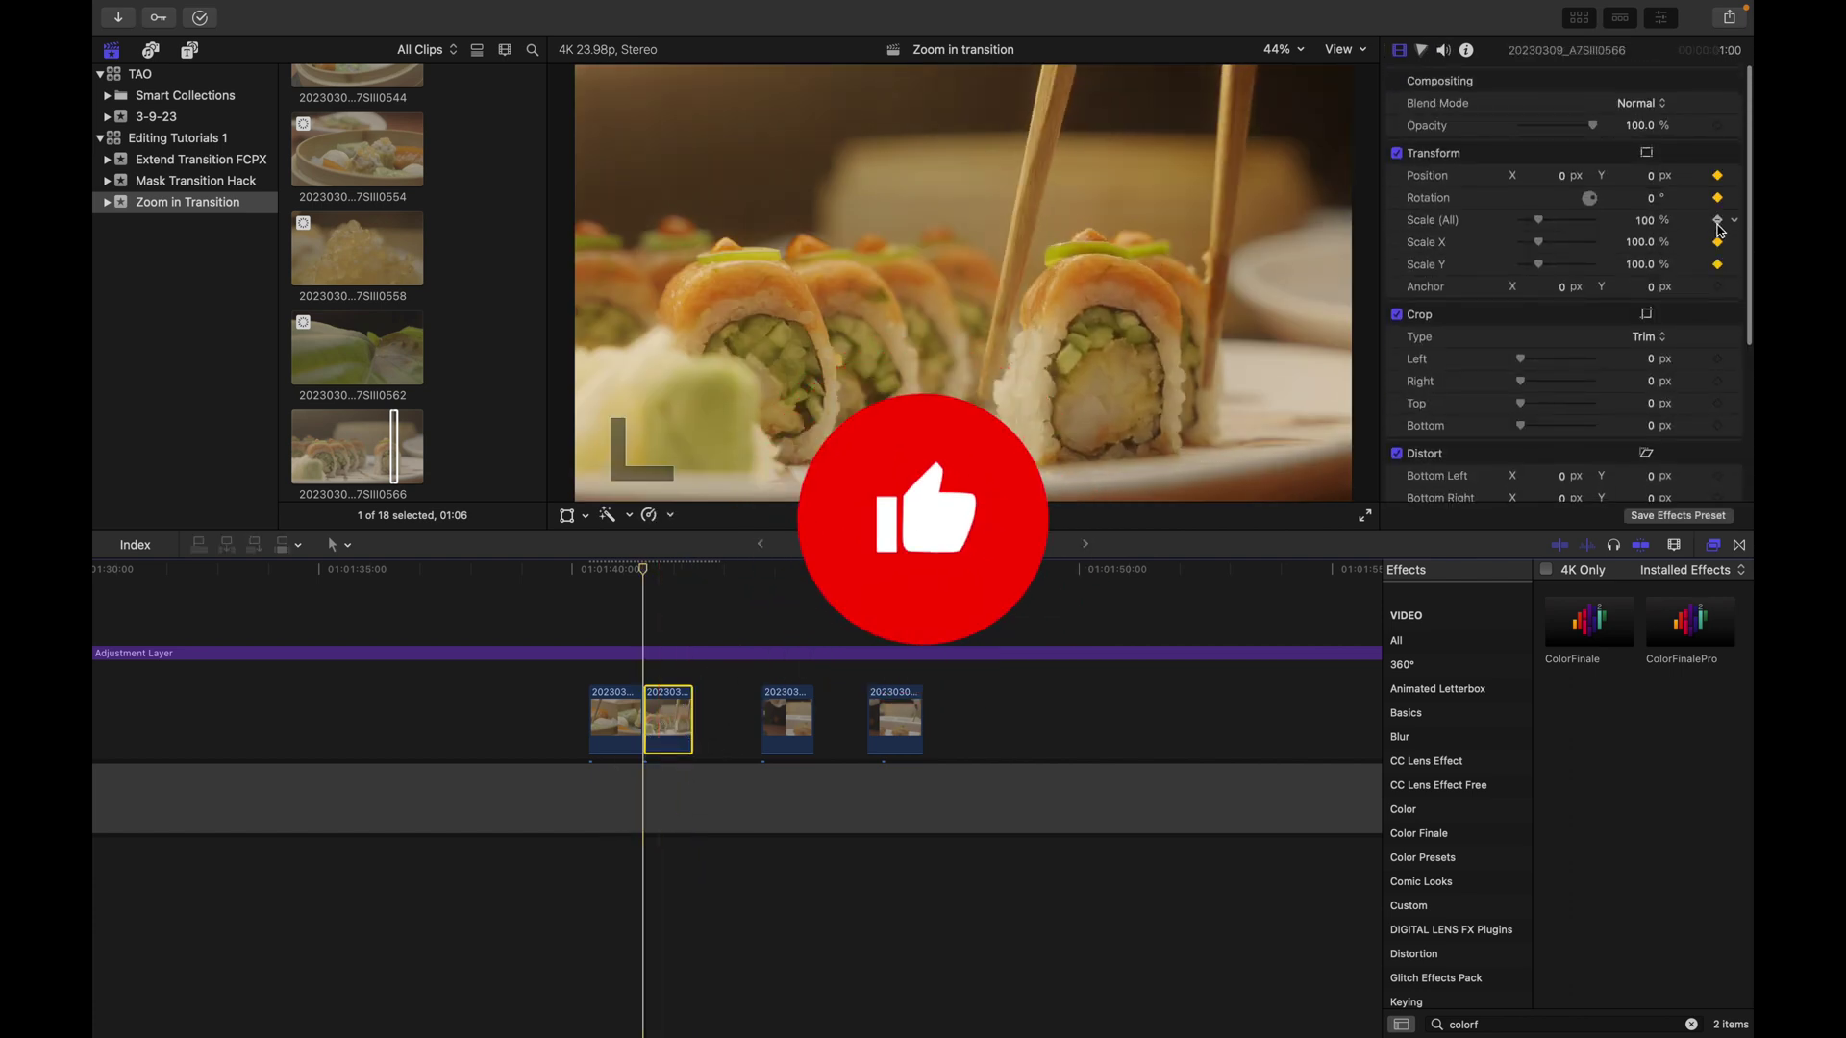
pyautogui.click(1716, 286)
# Scale the sushi clip to 154% at its last frame, reposition the image to about X -405.7 px, Y -280.4 px, and play back both zooms.
pyautogui.press('Left')
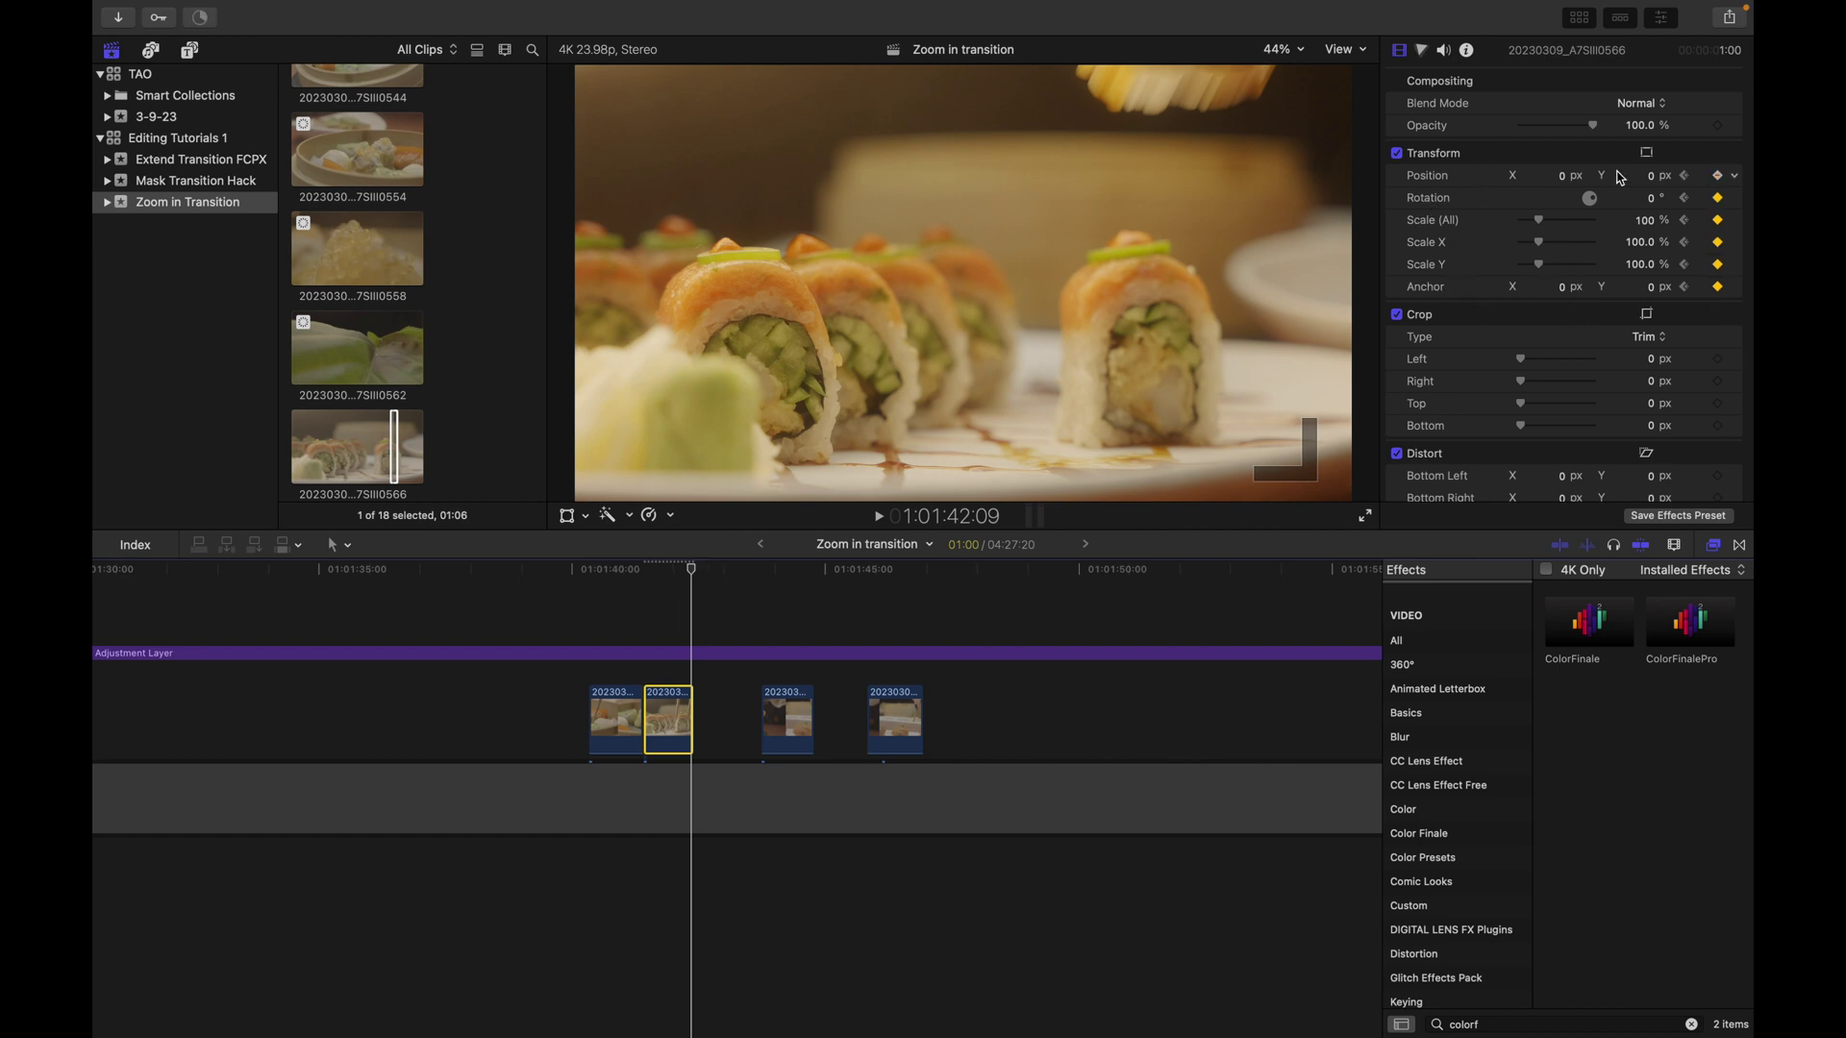
pyautogui.moveTo(1538, 220); pyautogui.dragTo(1547, 220)
pyautogui.click(963, 282)
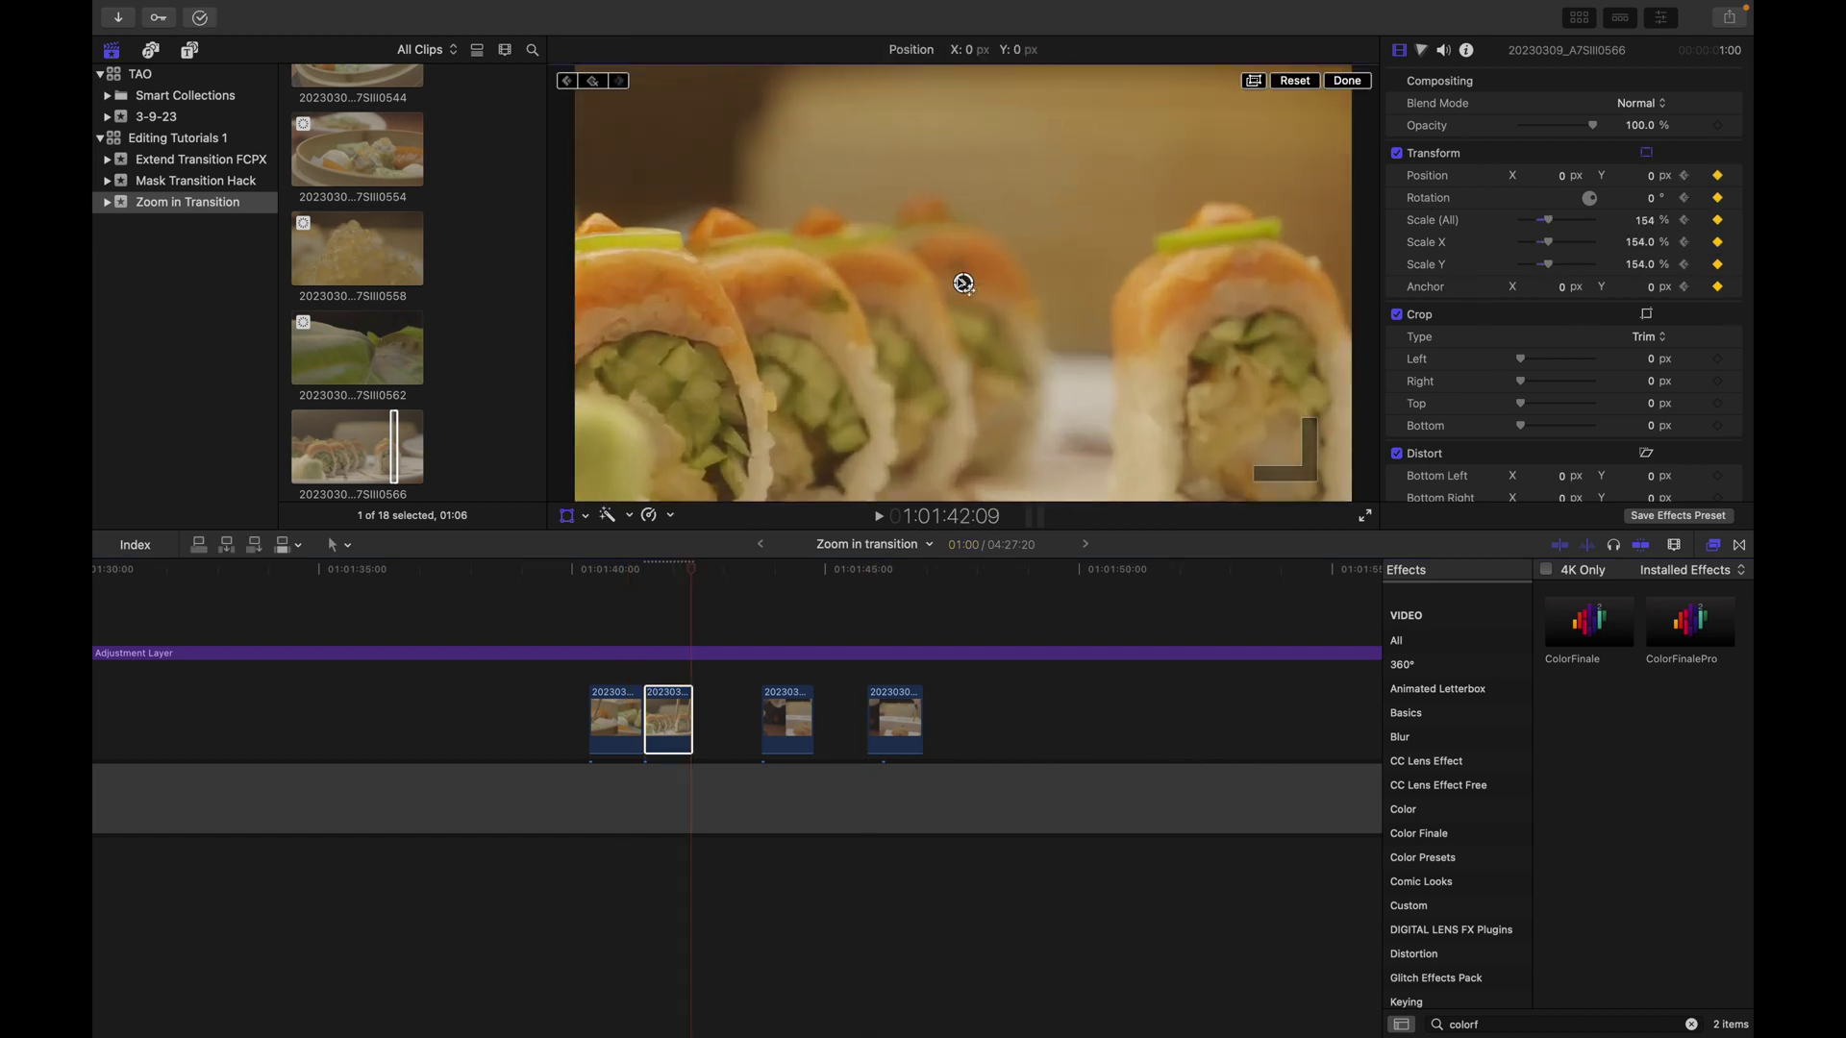
pyautogui.moveTo(963, 283); pyautogui.dragTo(880, 339)
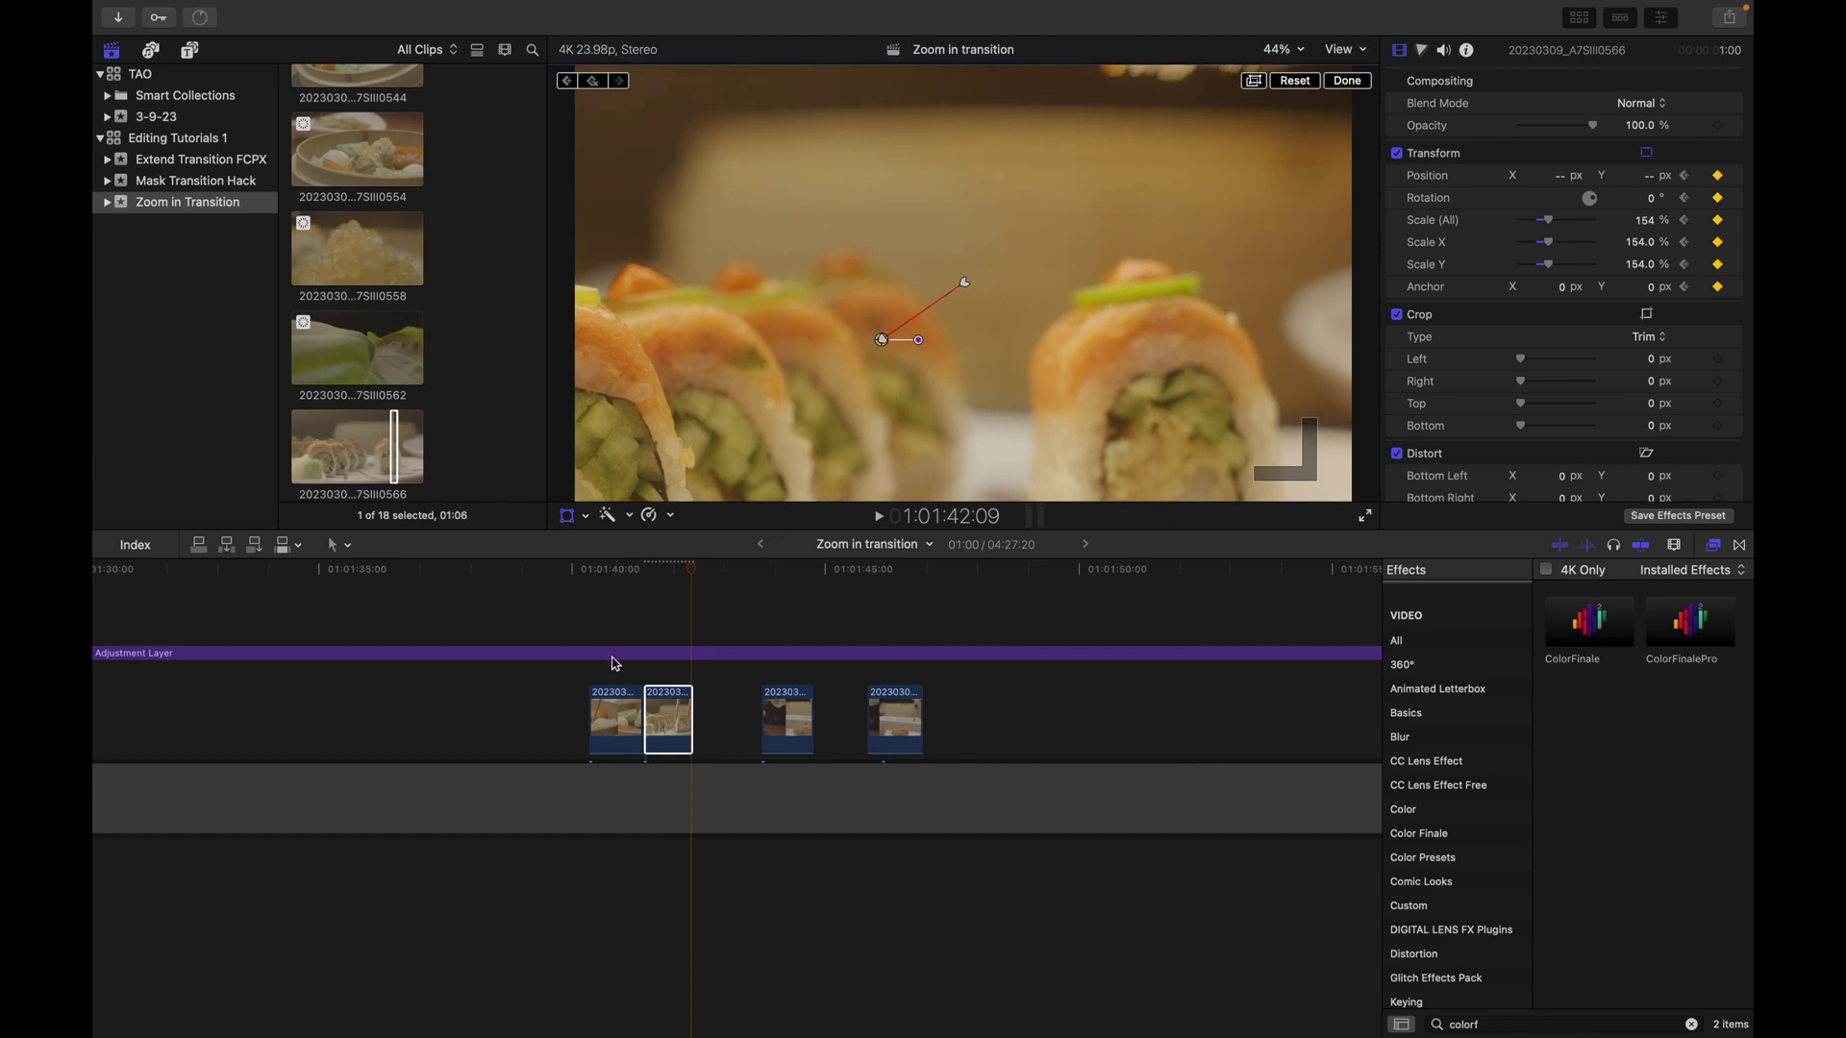
pyautogui.click(643, 632)
pyautogui.click(645, 653)
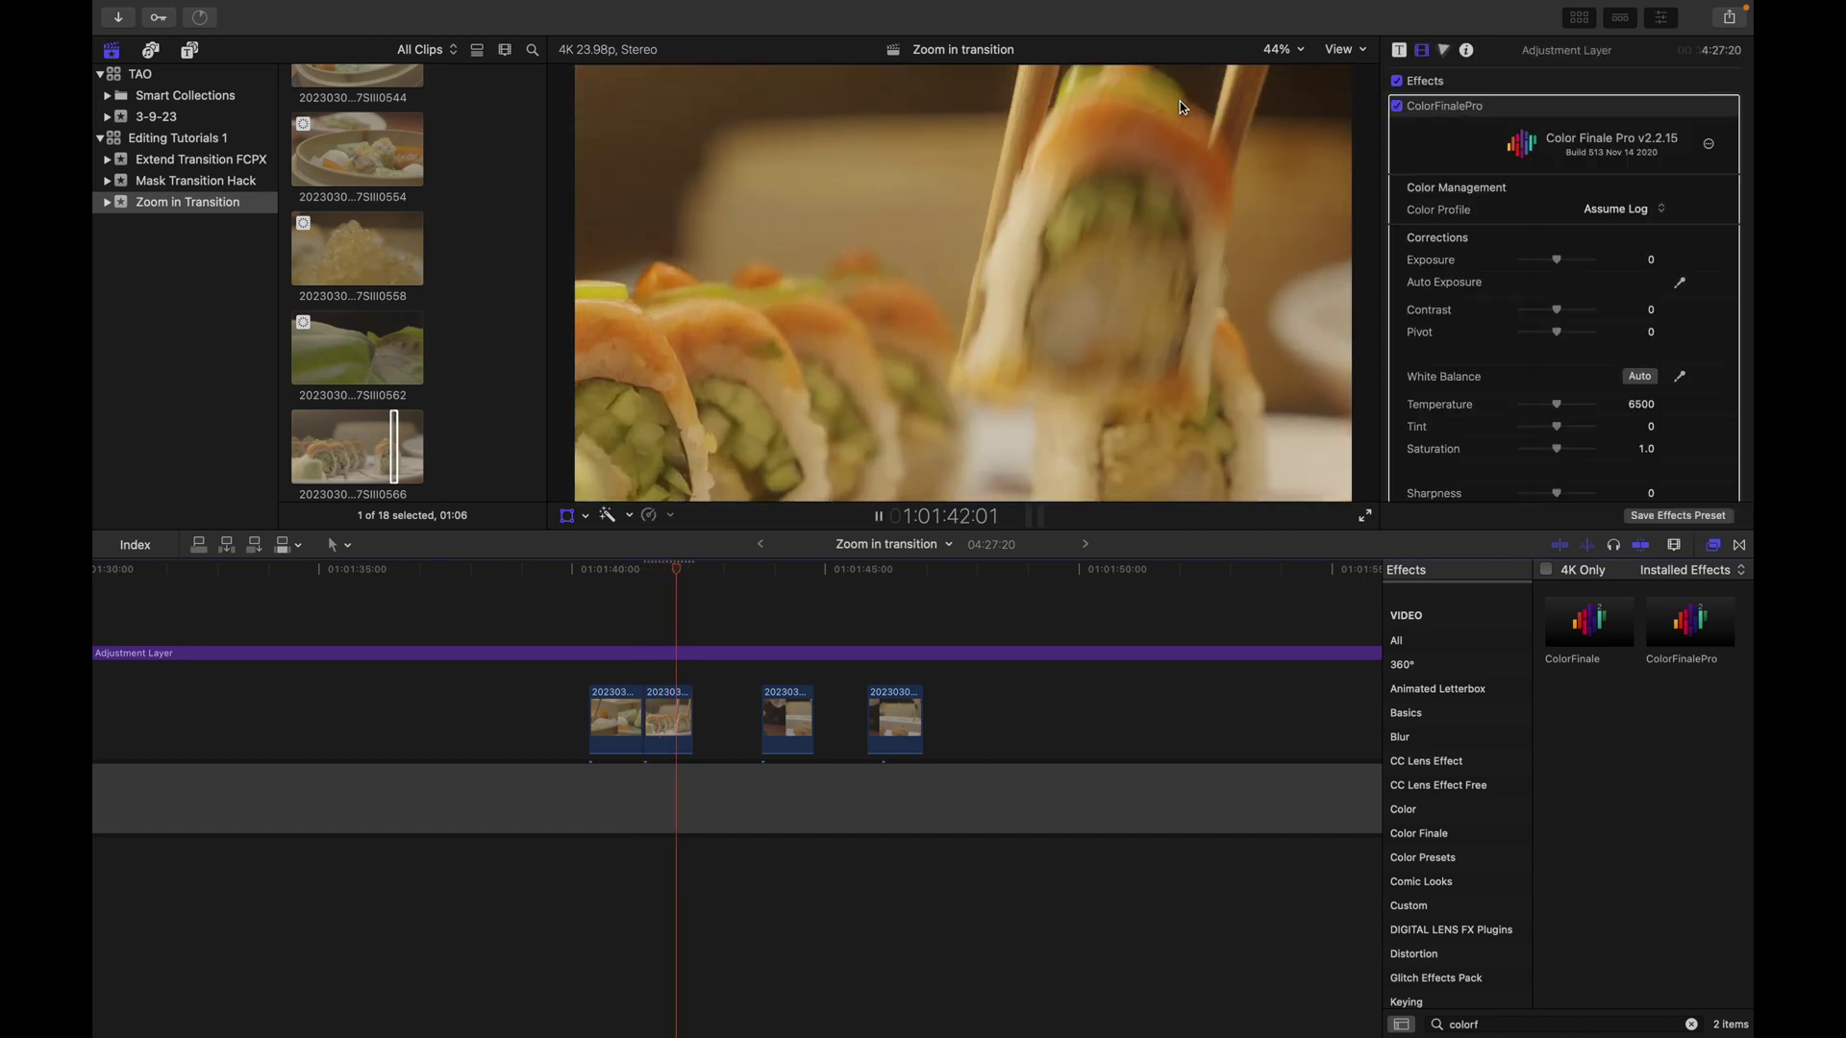
pyautogui.press('space')
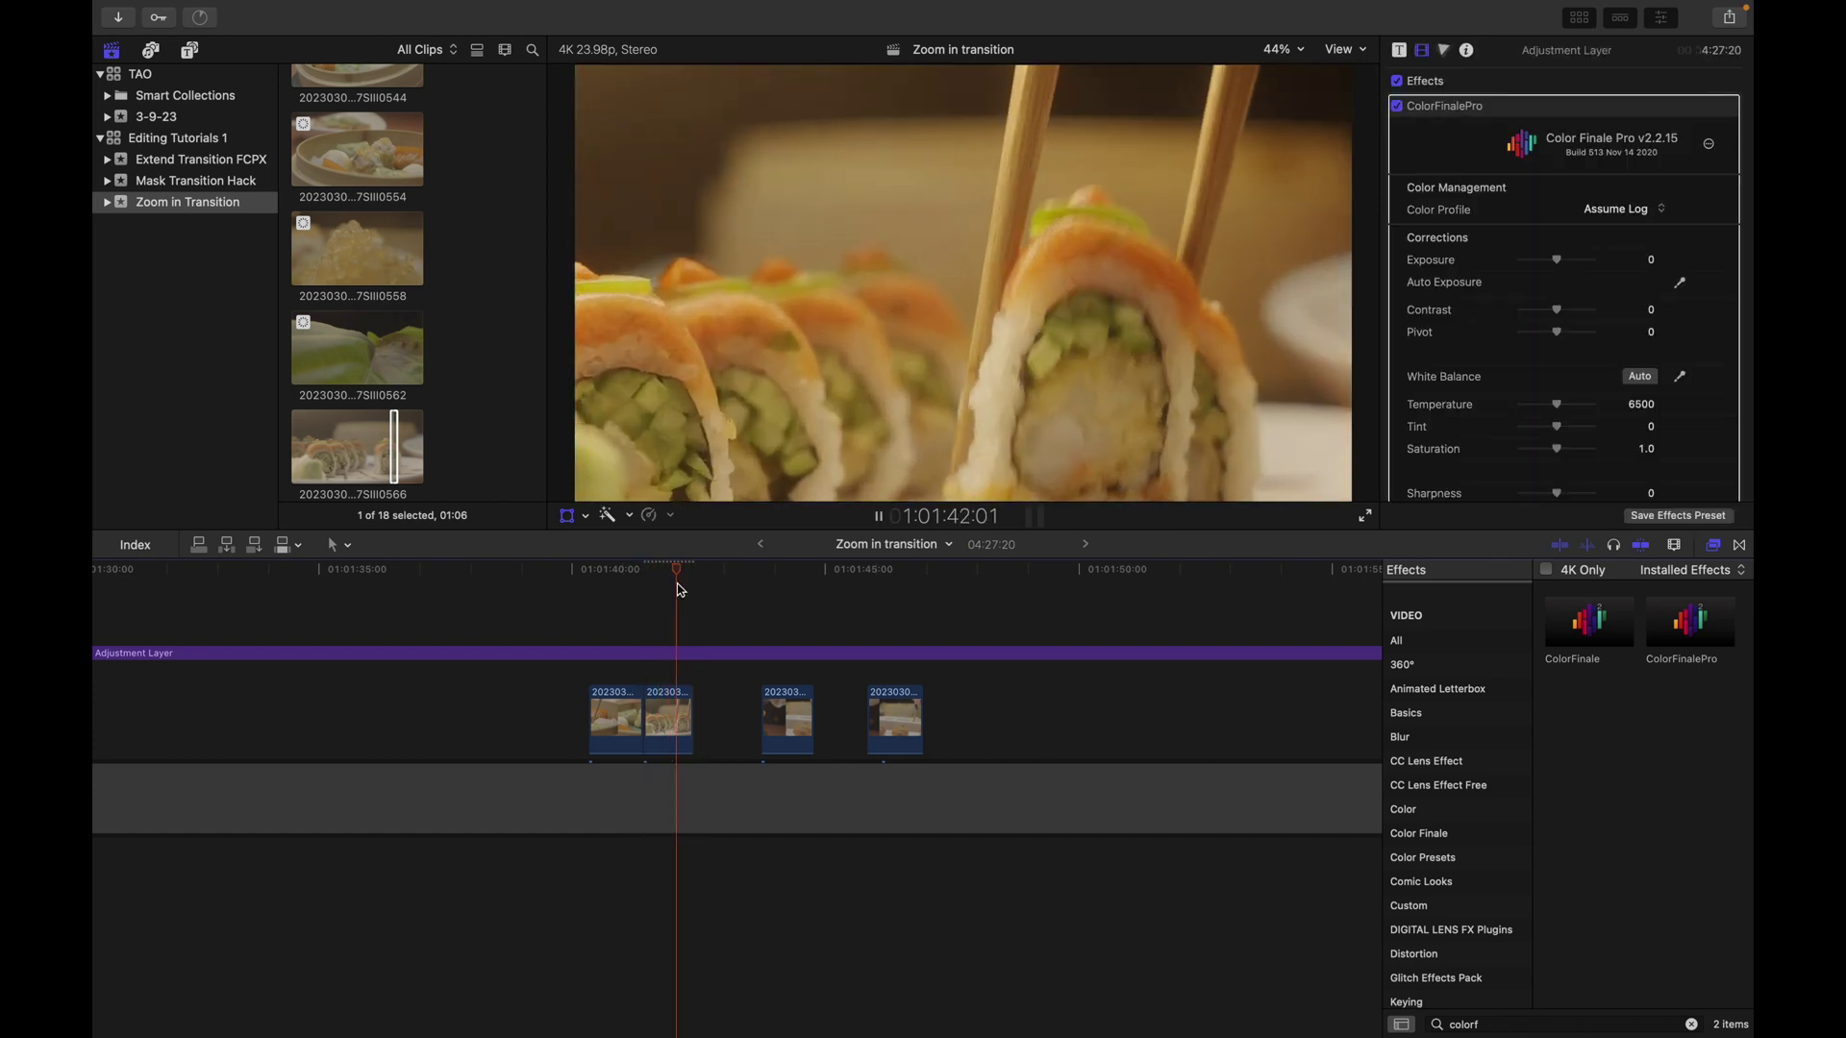
pyautogui.click(589, 604)
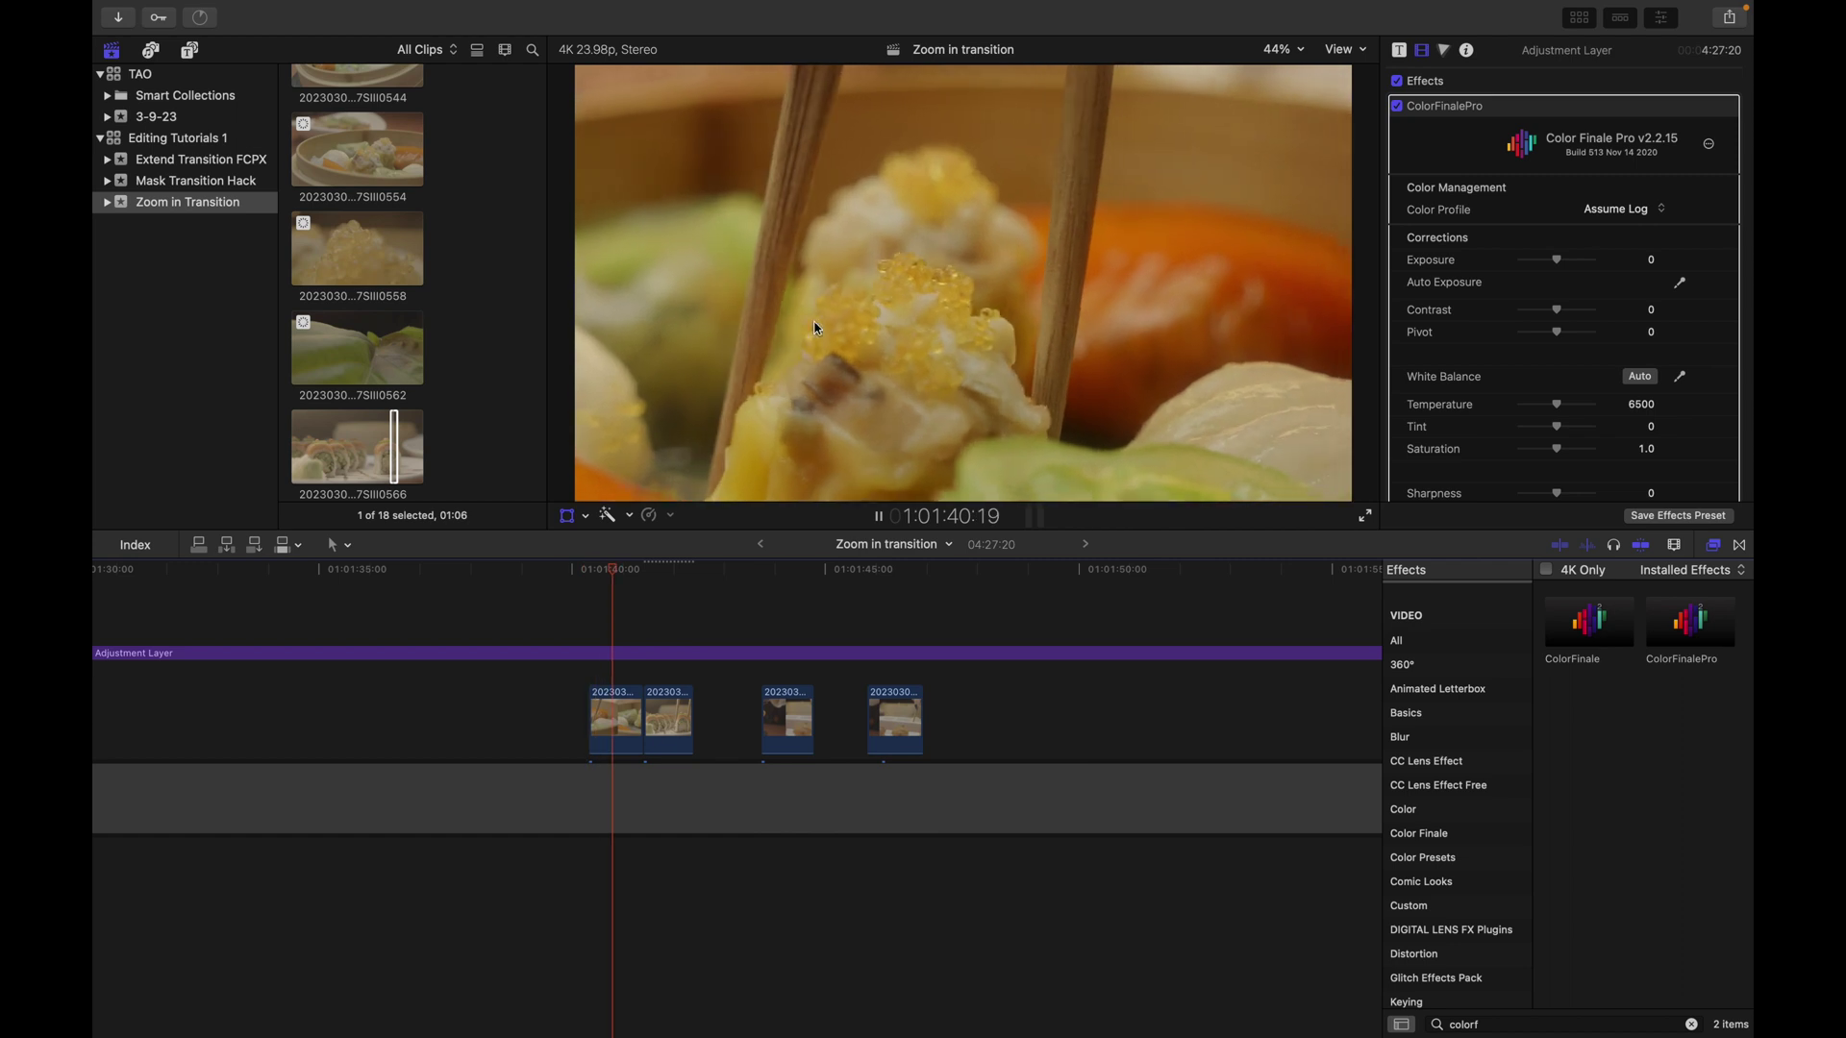
pyautogui.click(586, 610)
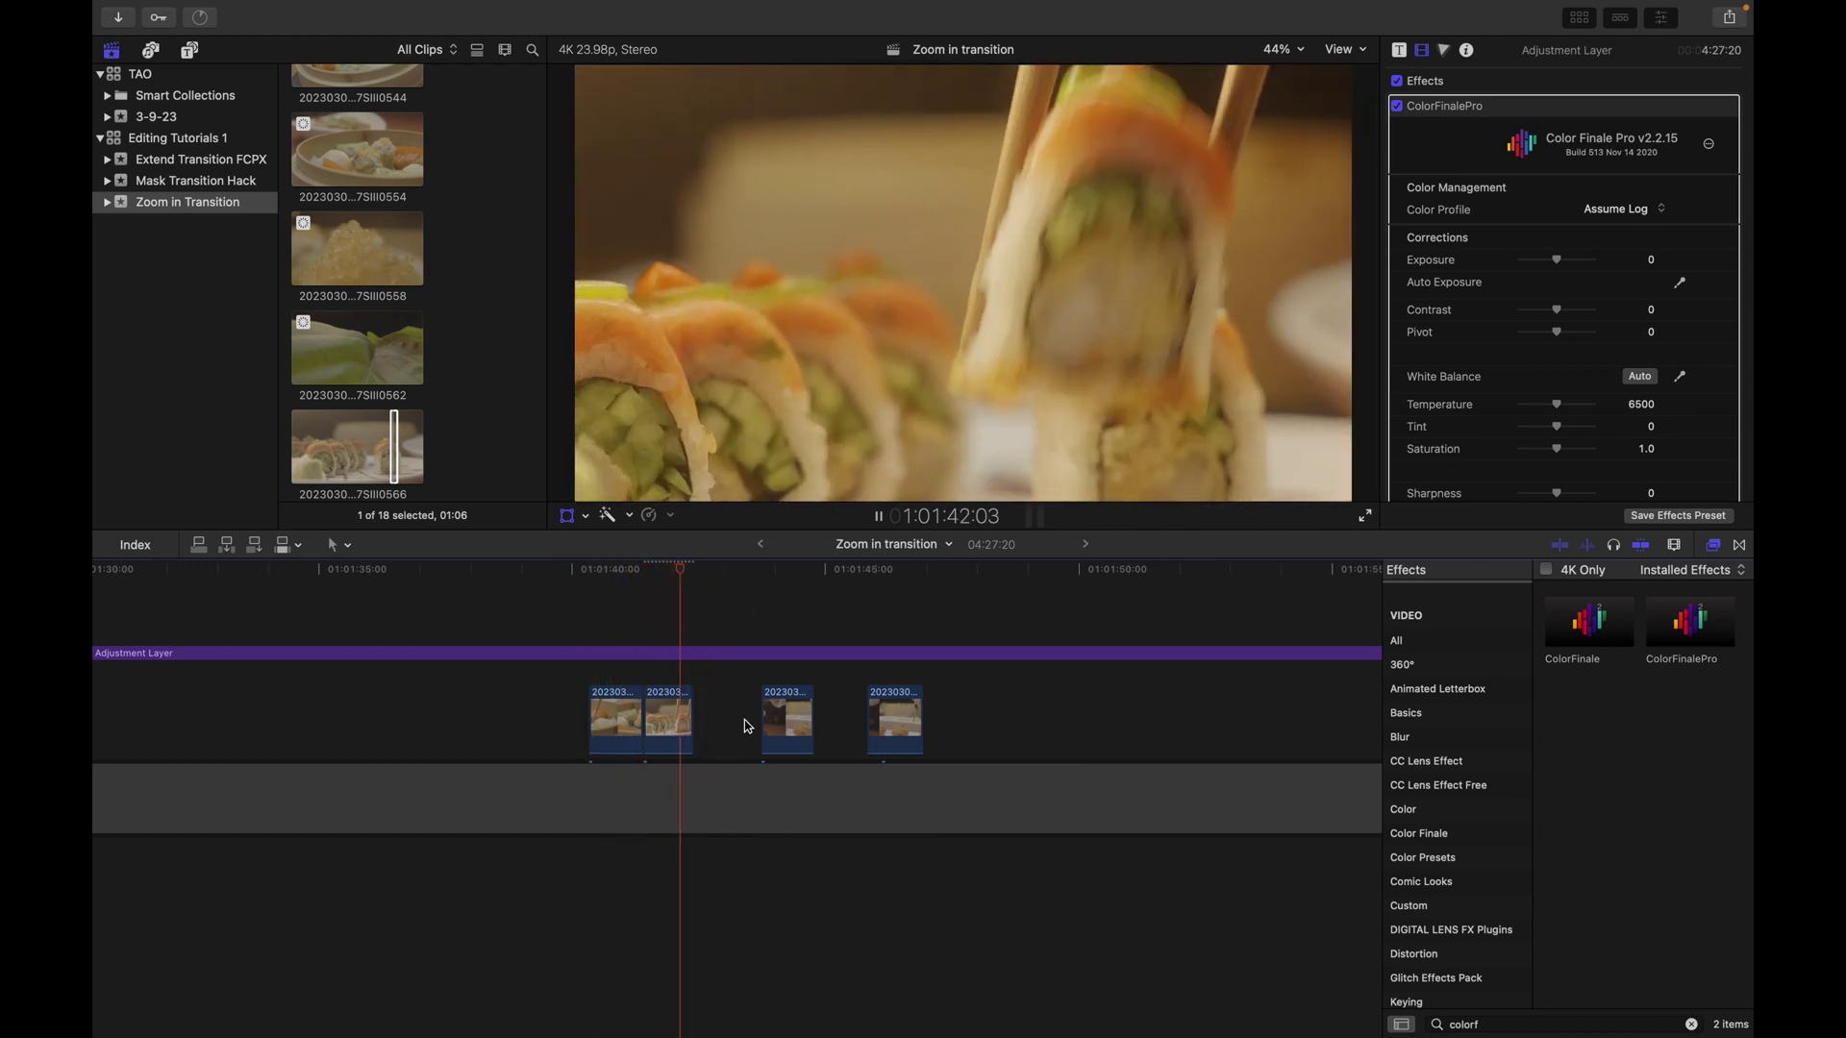
# Move the third clip directly behind the sushi clip and enlarge it with a 135% scale keyframe at its last frame.
pyautogui.scroll(-8, 1573, 320)
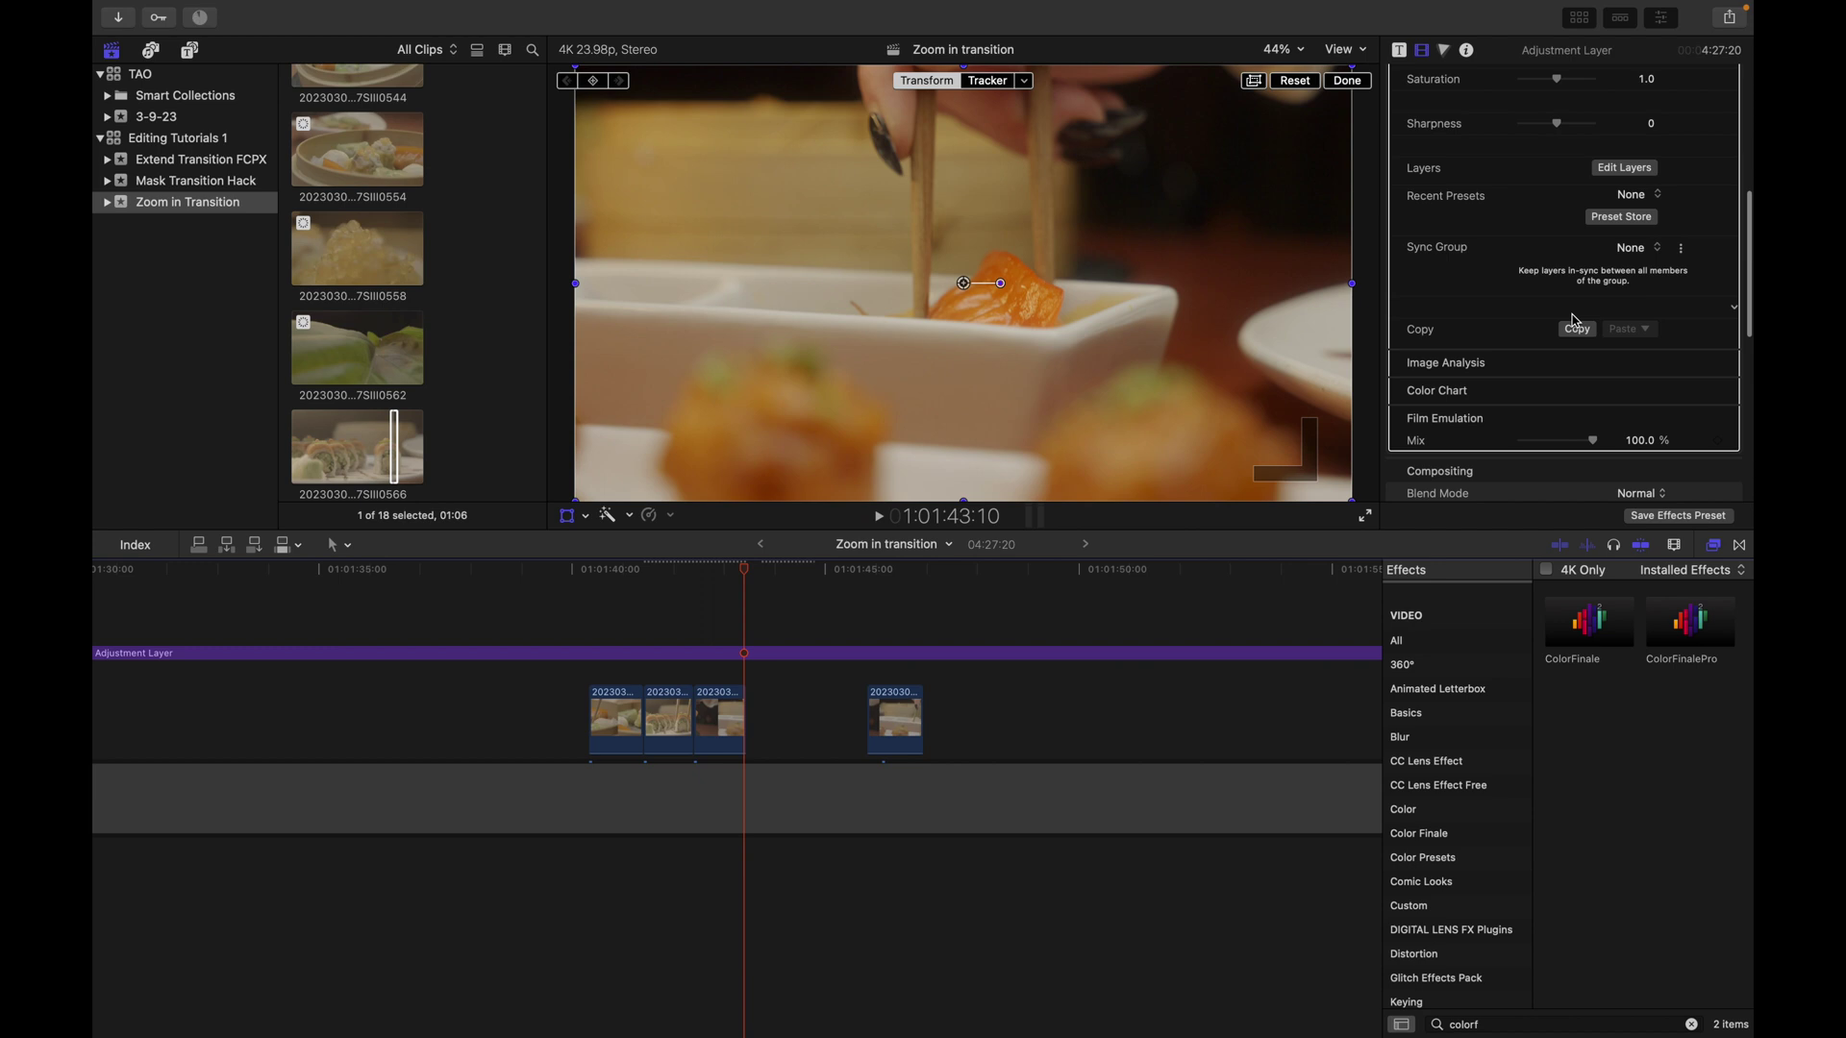
pyautogui.scroll(-6, 1573, 320)
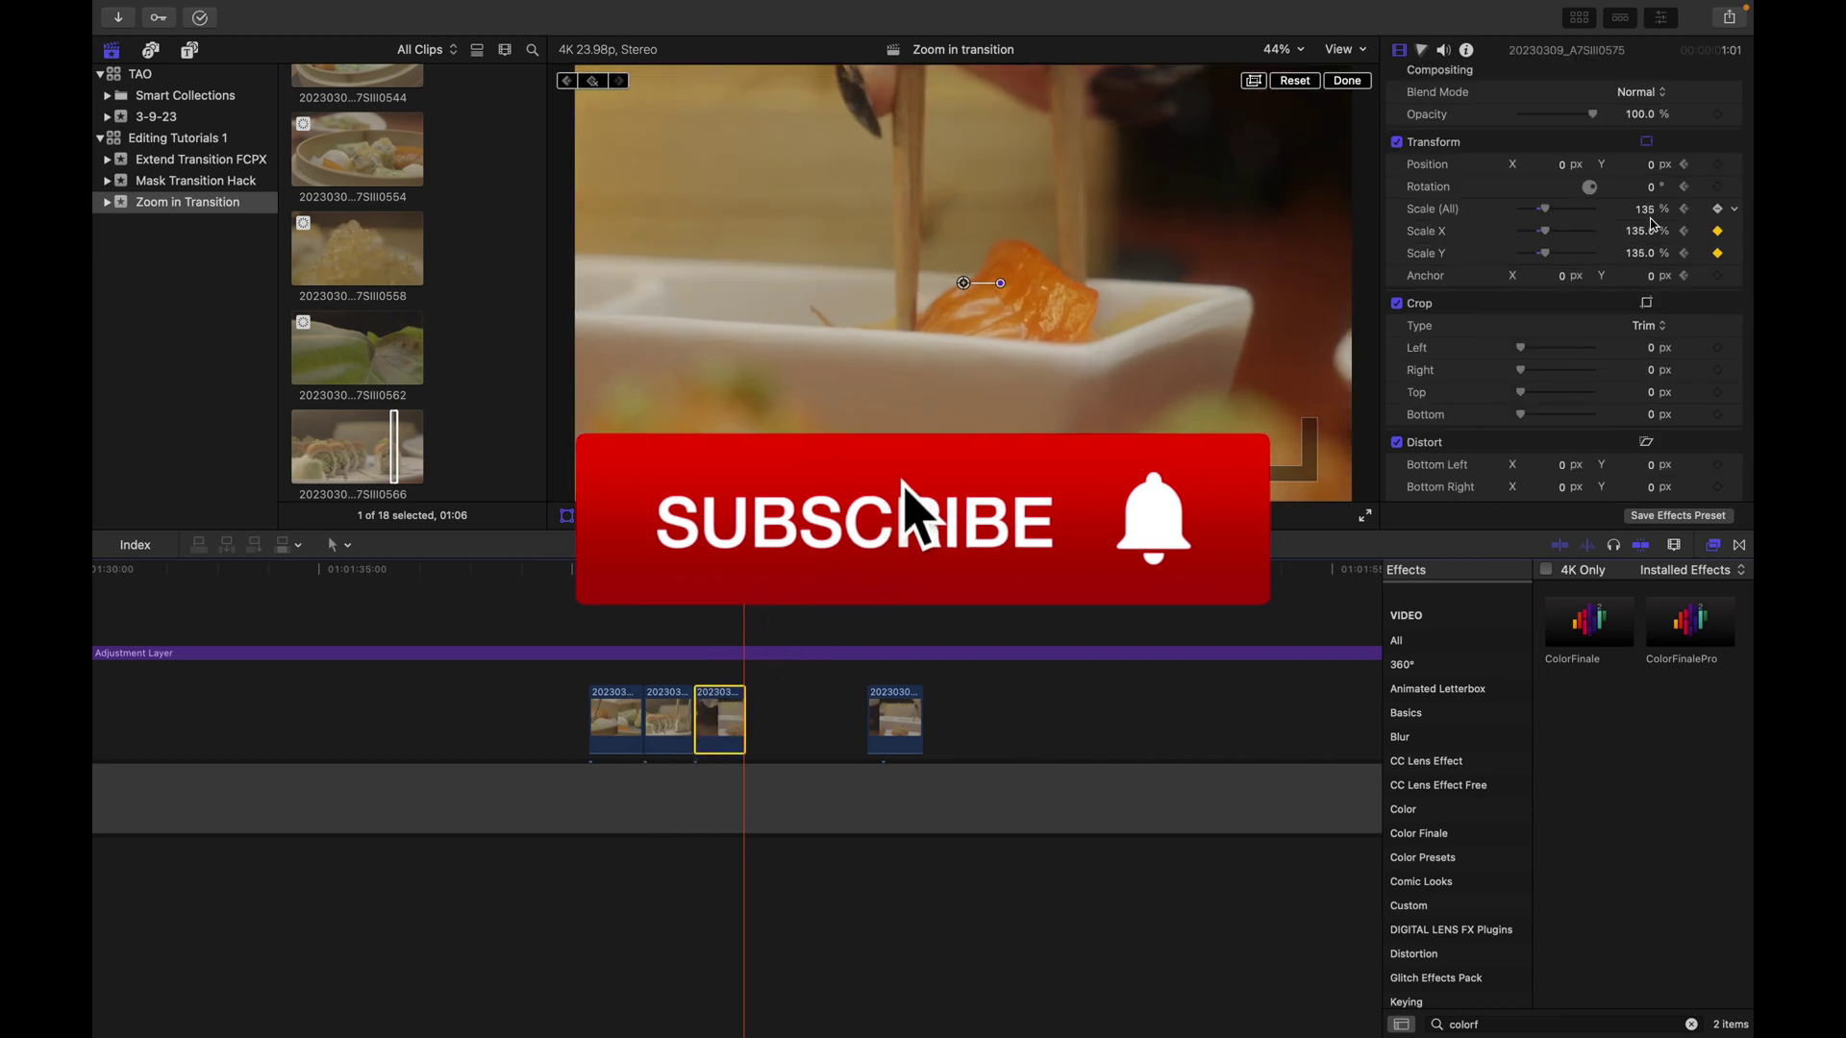
# Compare the framing on both sides of the cuts, hide the transform controls, and play back the three joined clips.
pyautogui.click(691, 653)
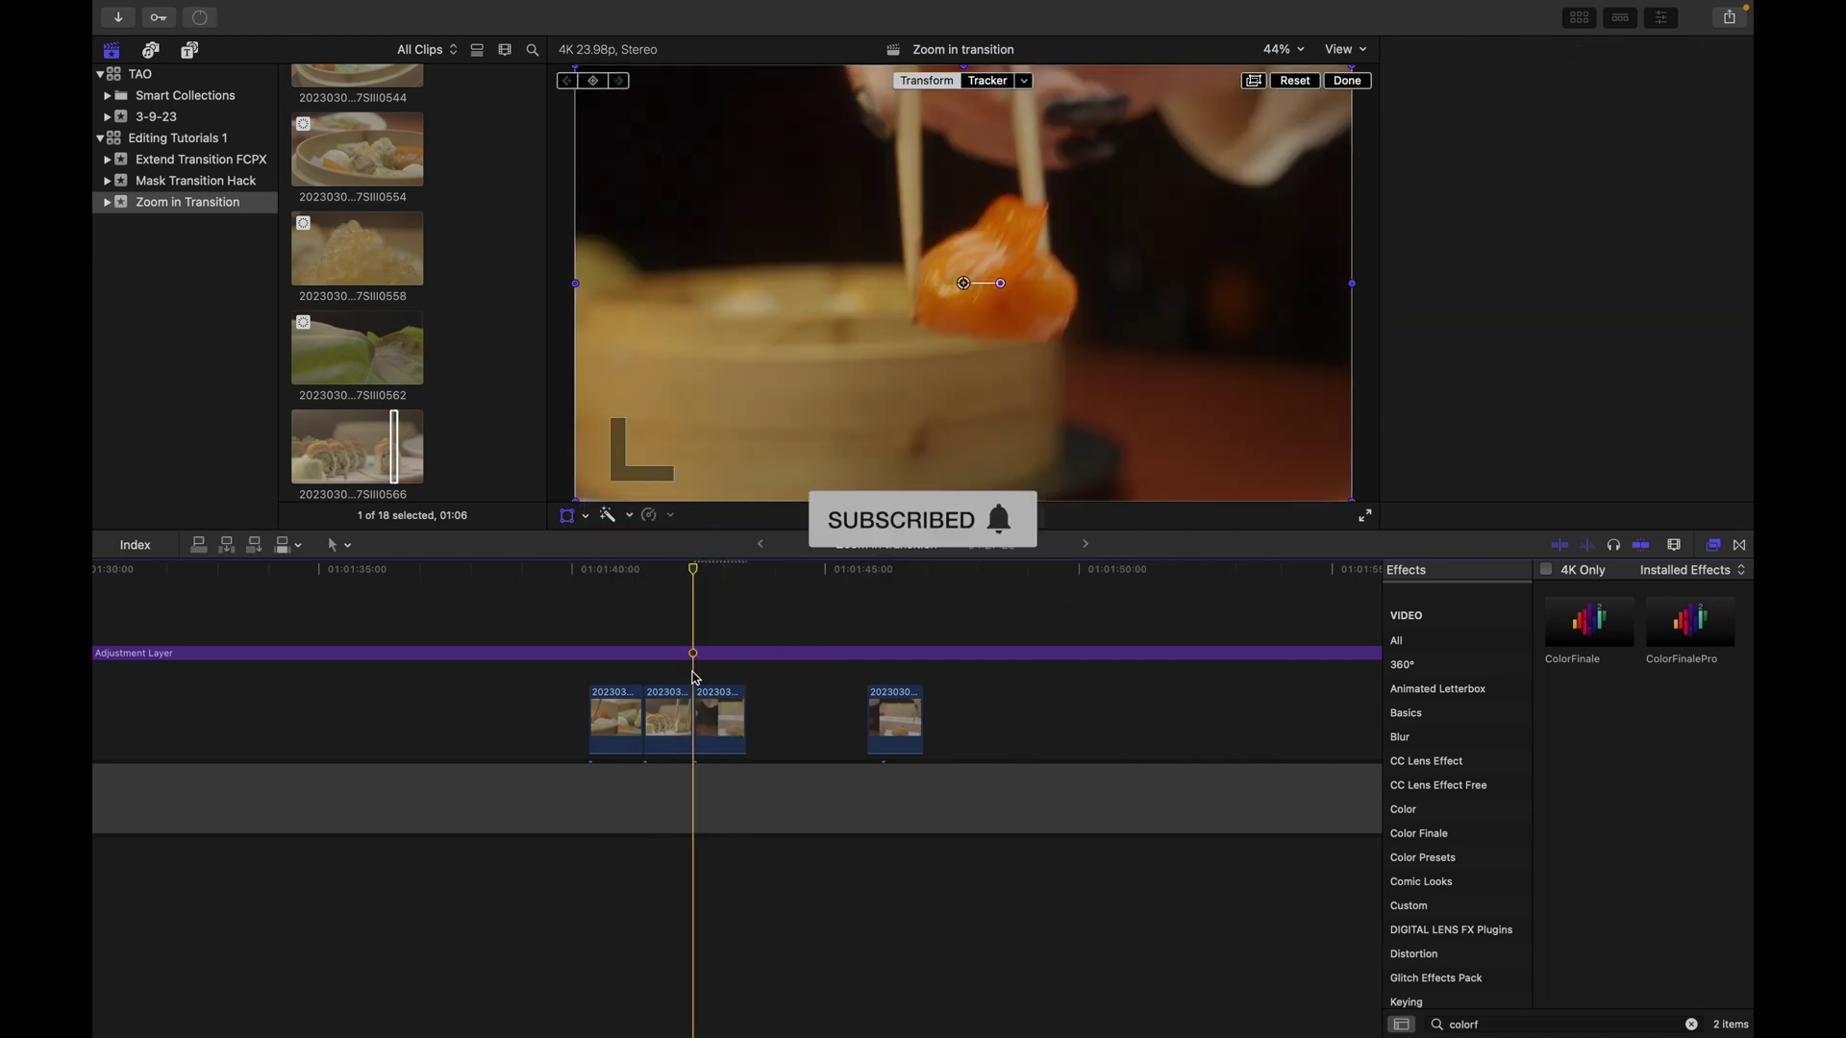
pyautogui.click(679, 713)
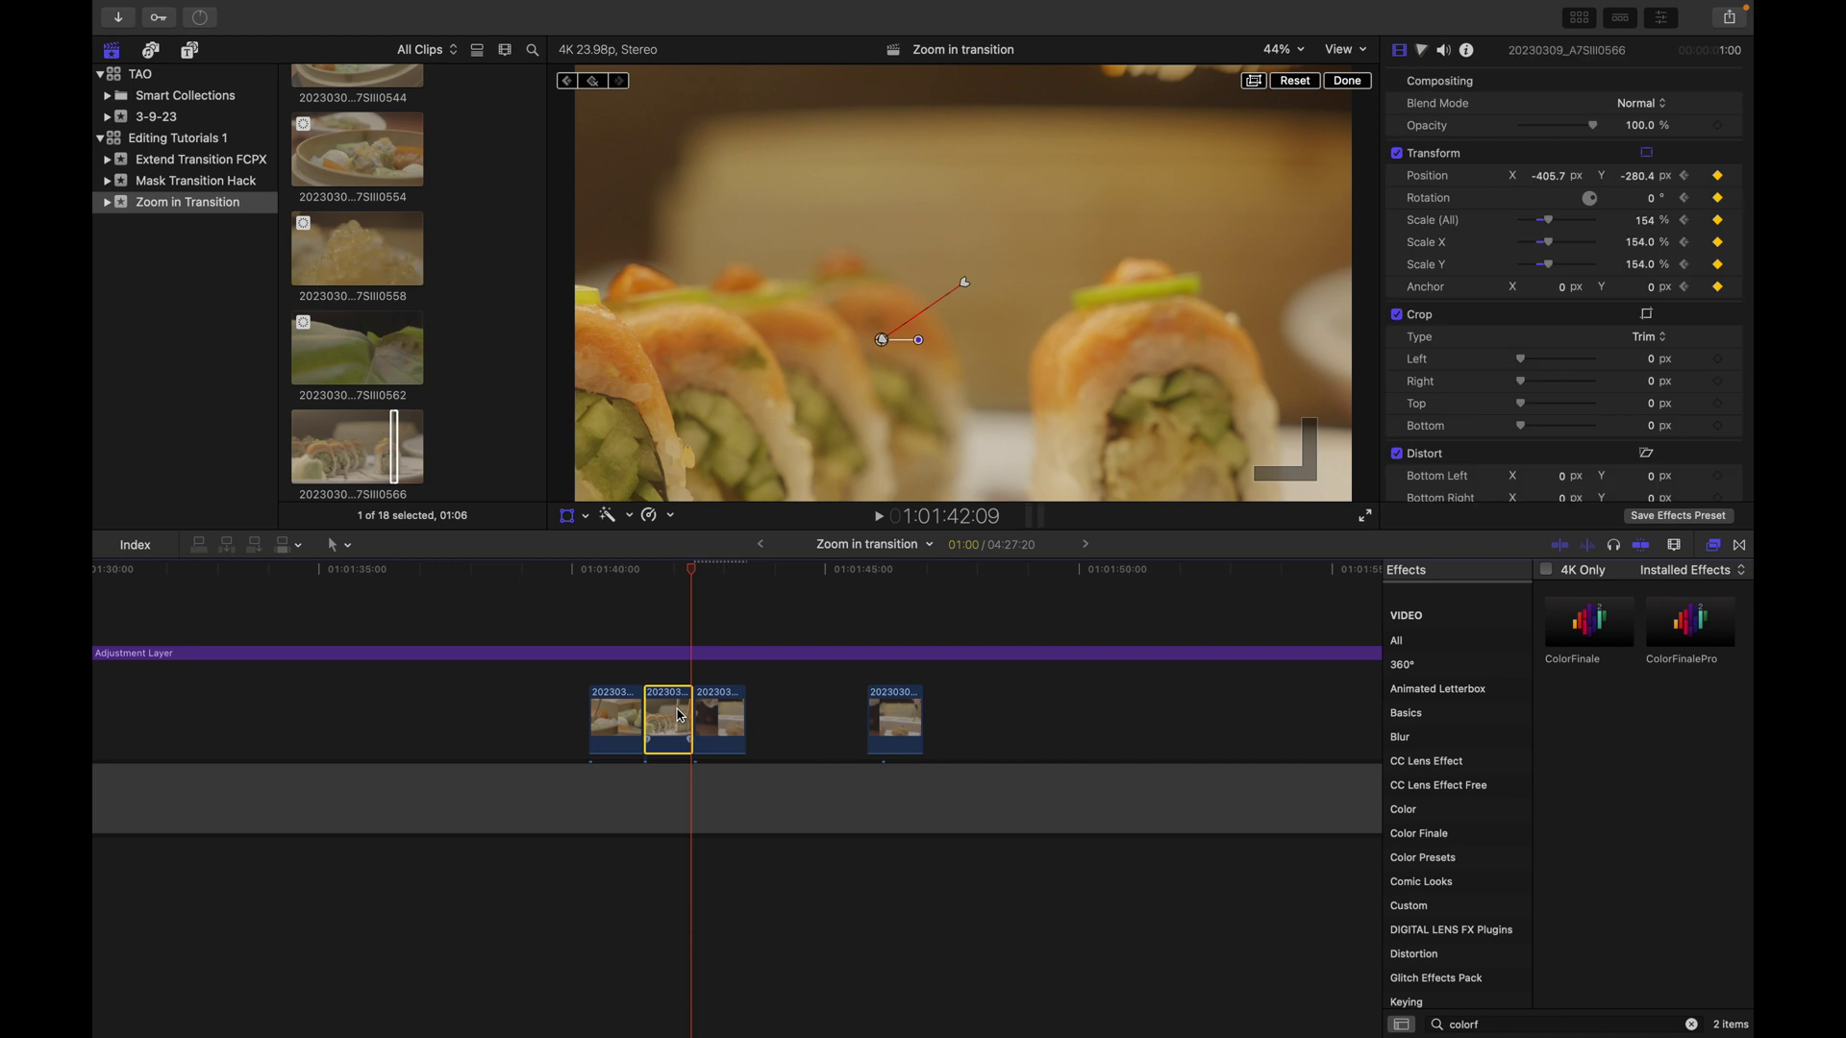
pyautogui.click(643, 673)
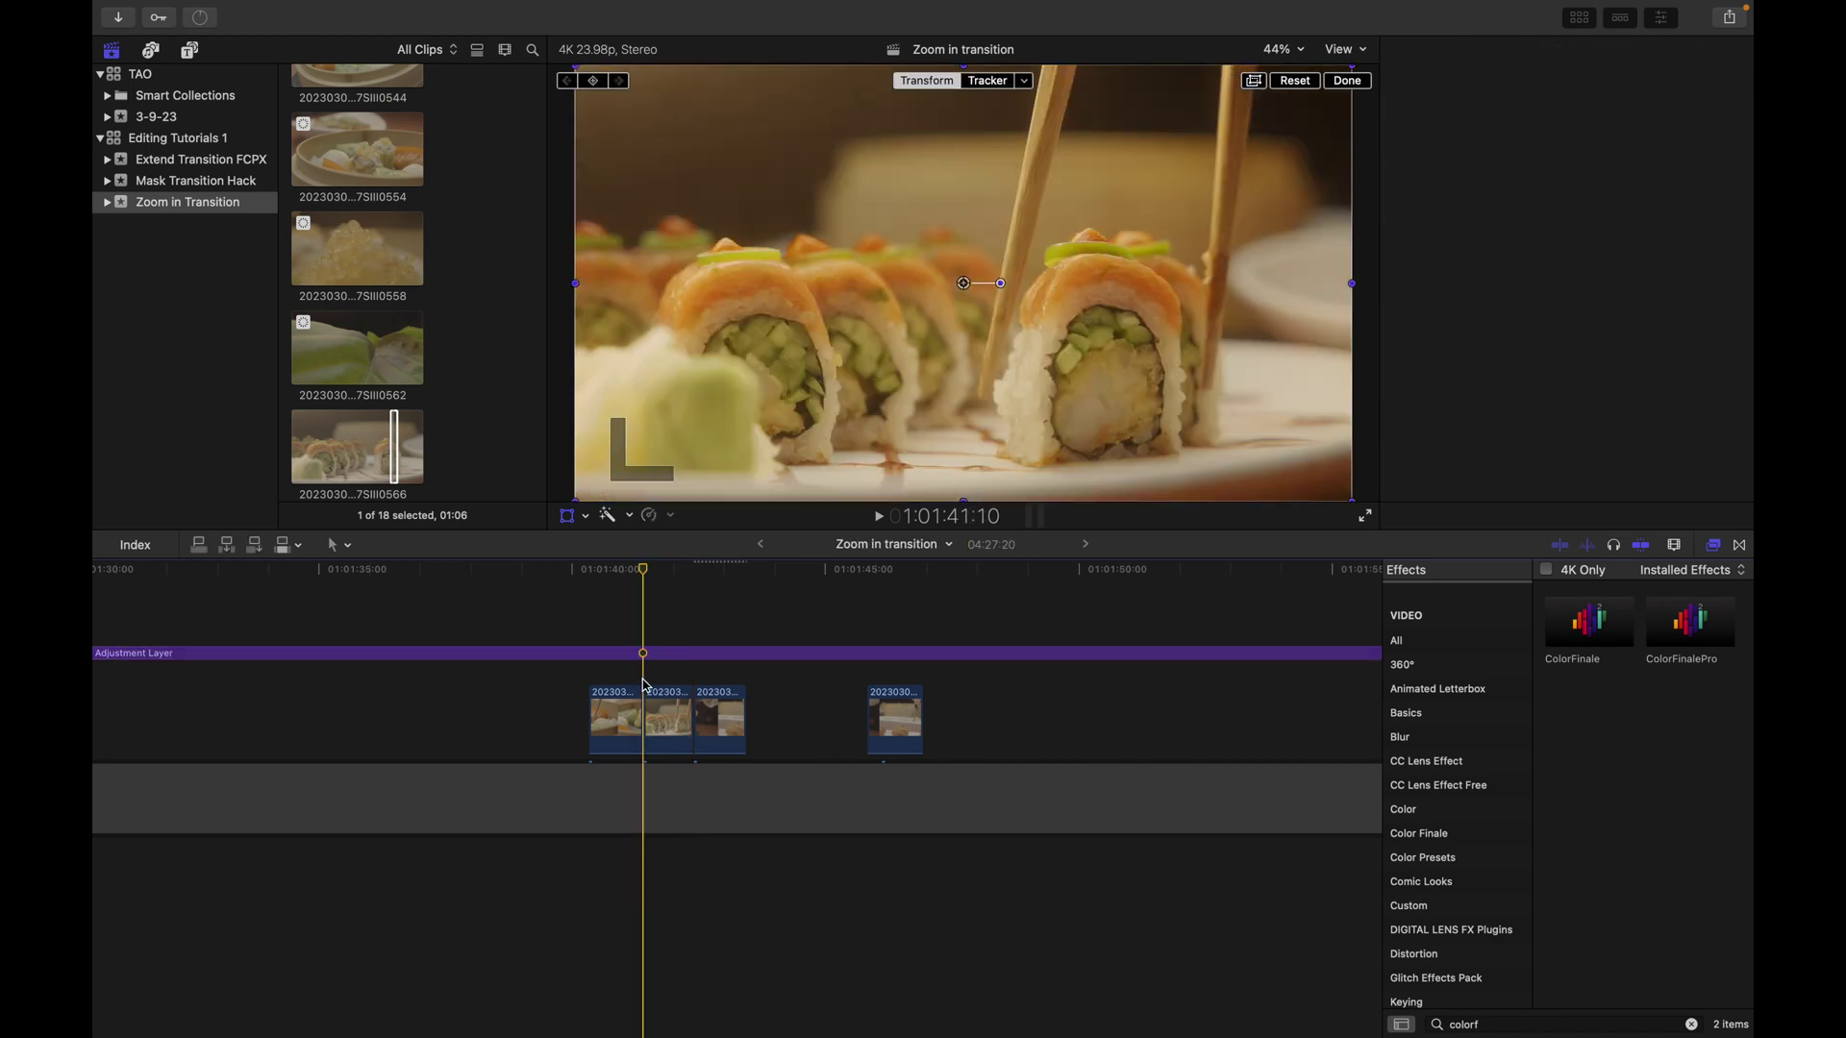
pyautogui.press('Left')
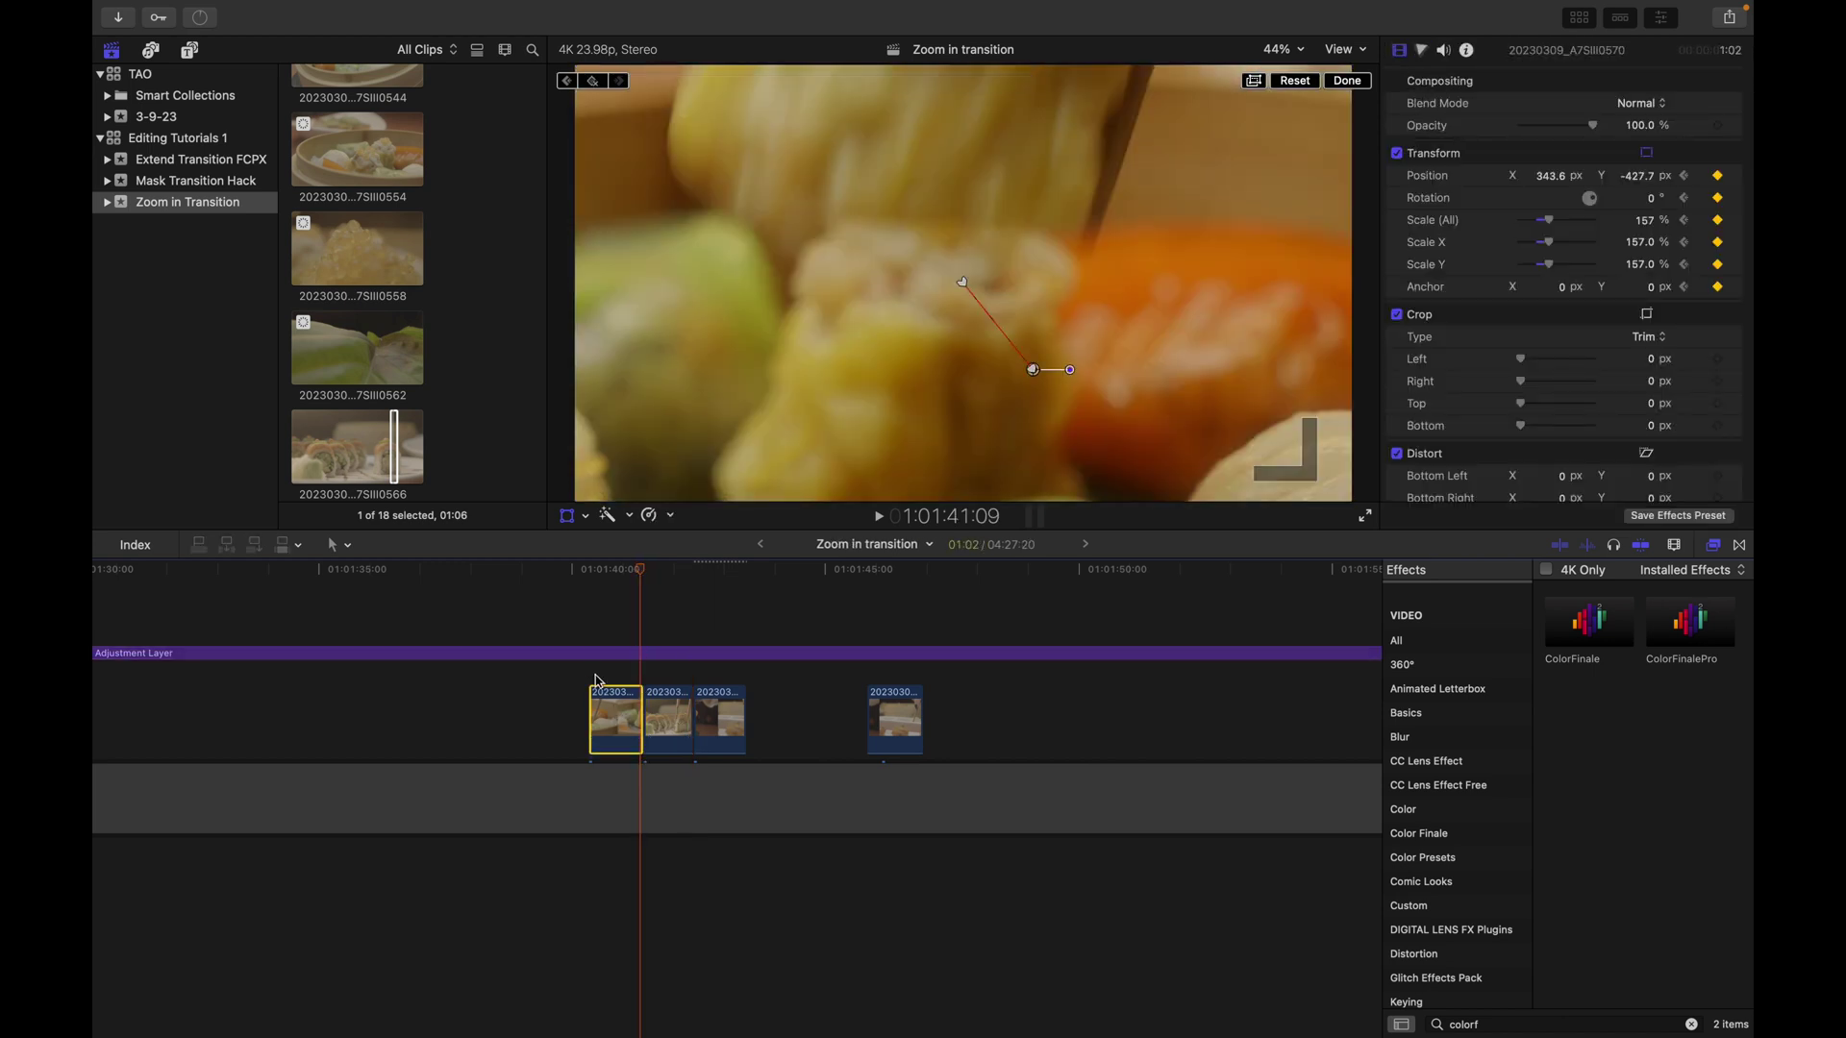
pyautogui.click(586, 602)
pyautogui.click(565, 516)
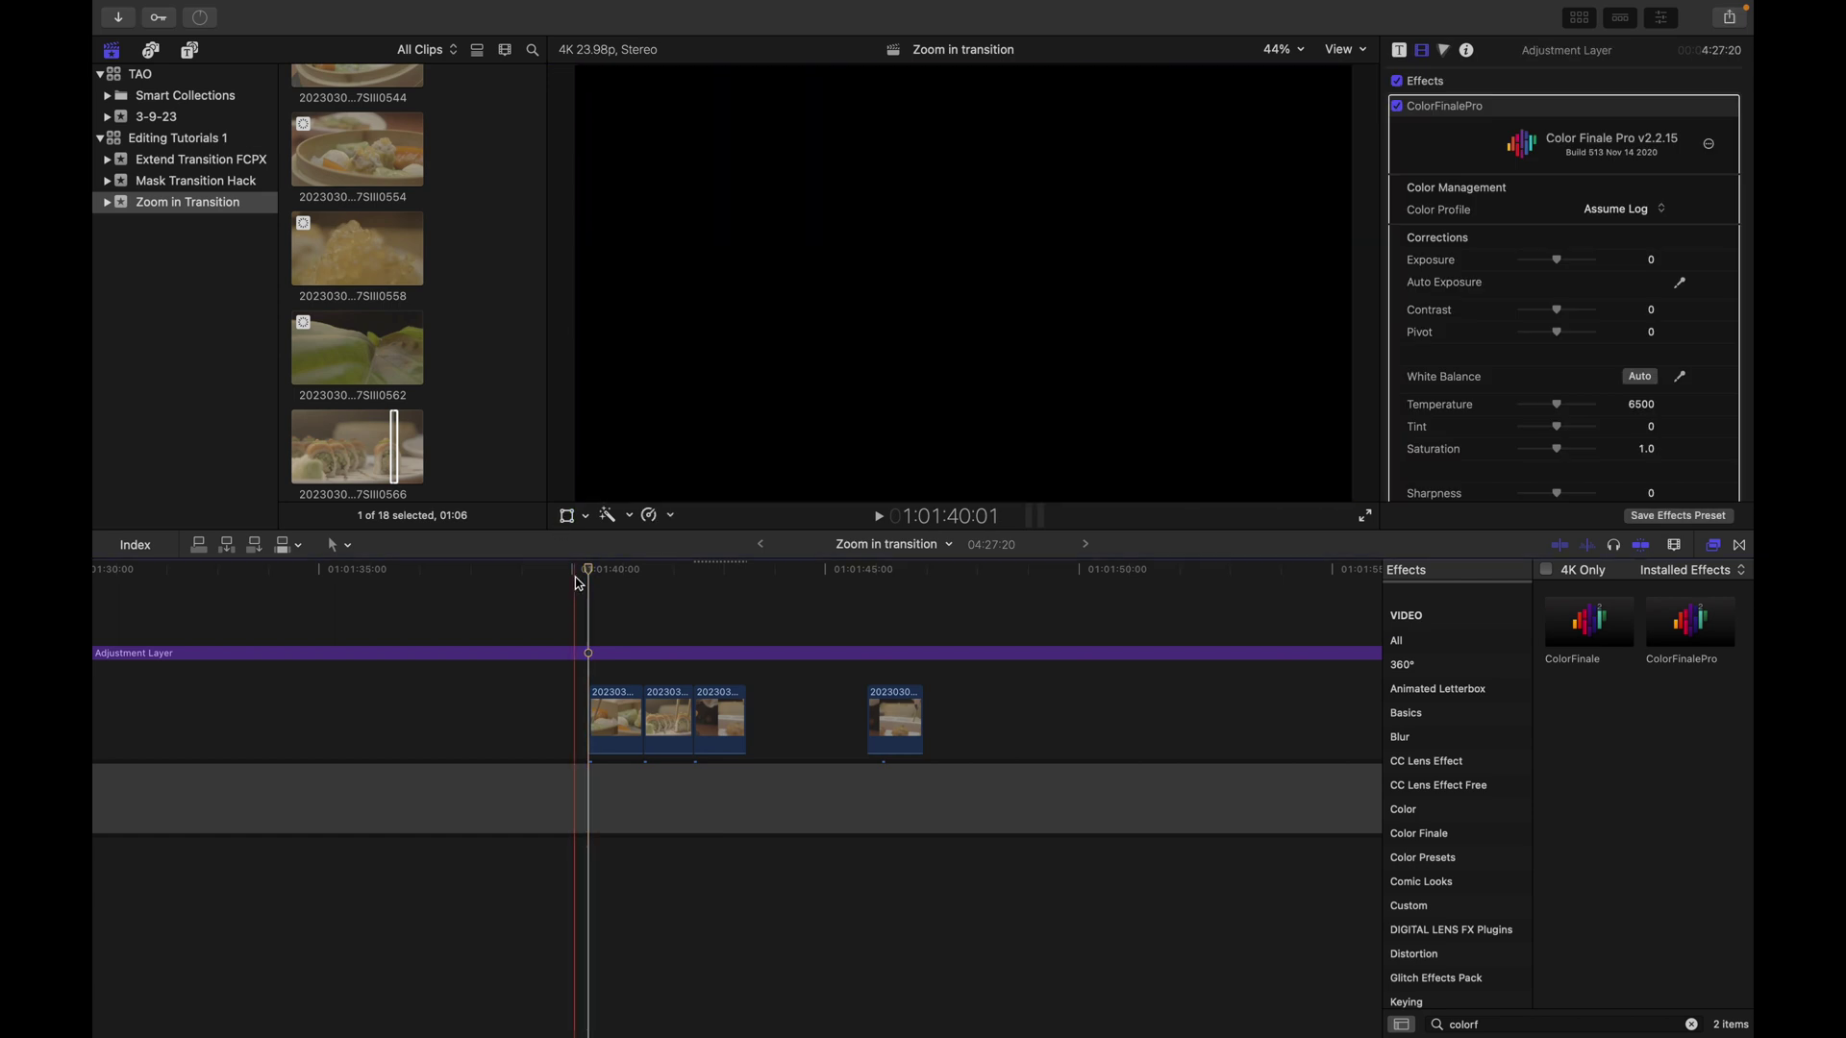
pyautogui.press('space')
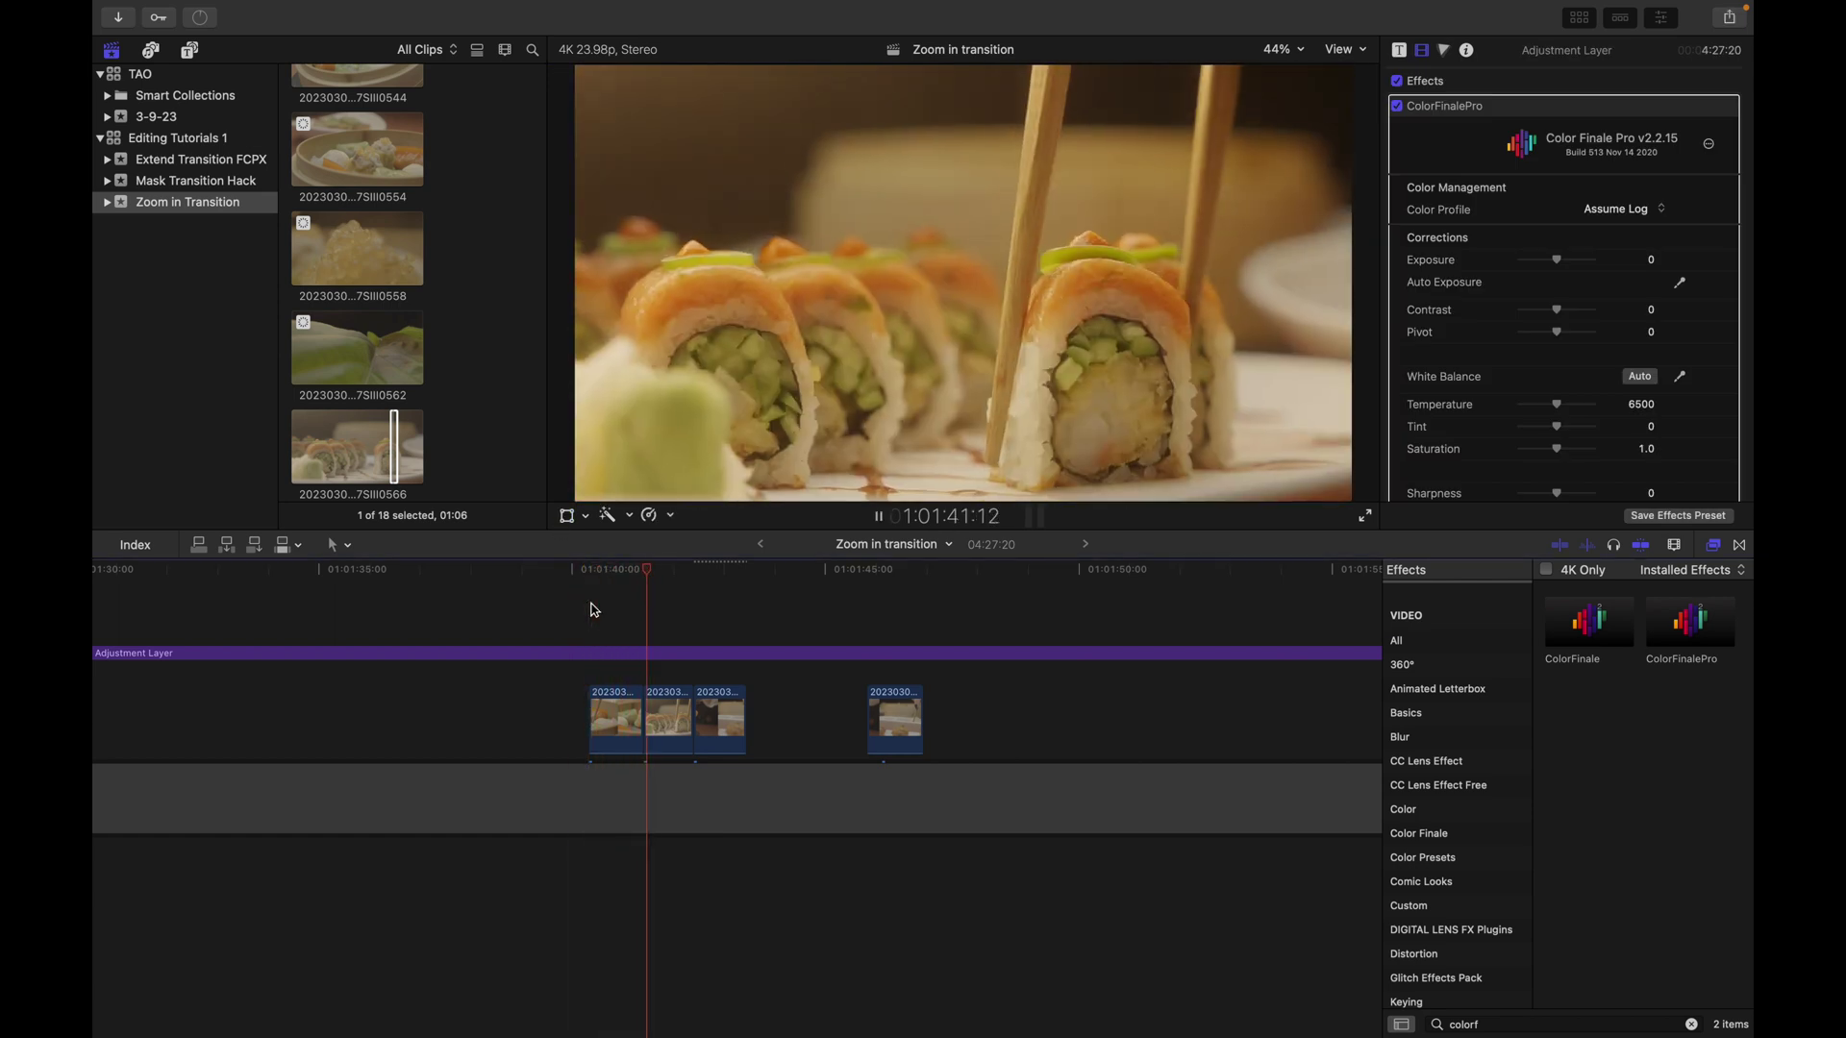
pyautogui.click(595, 606)
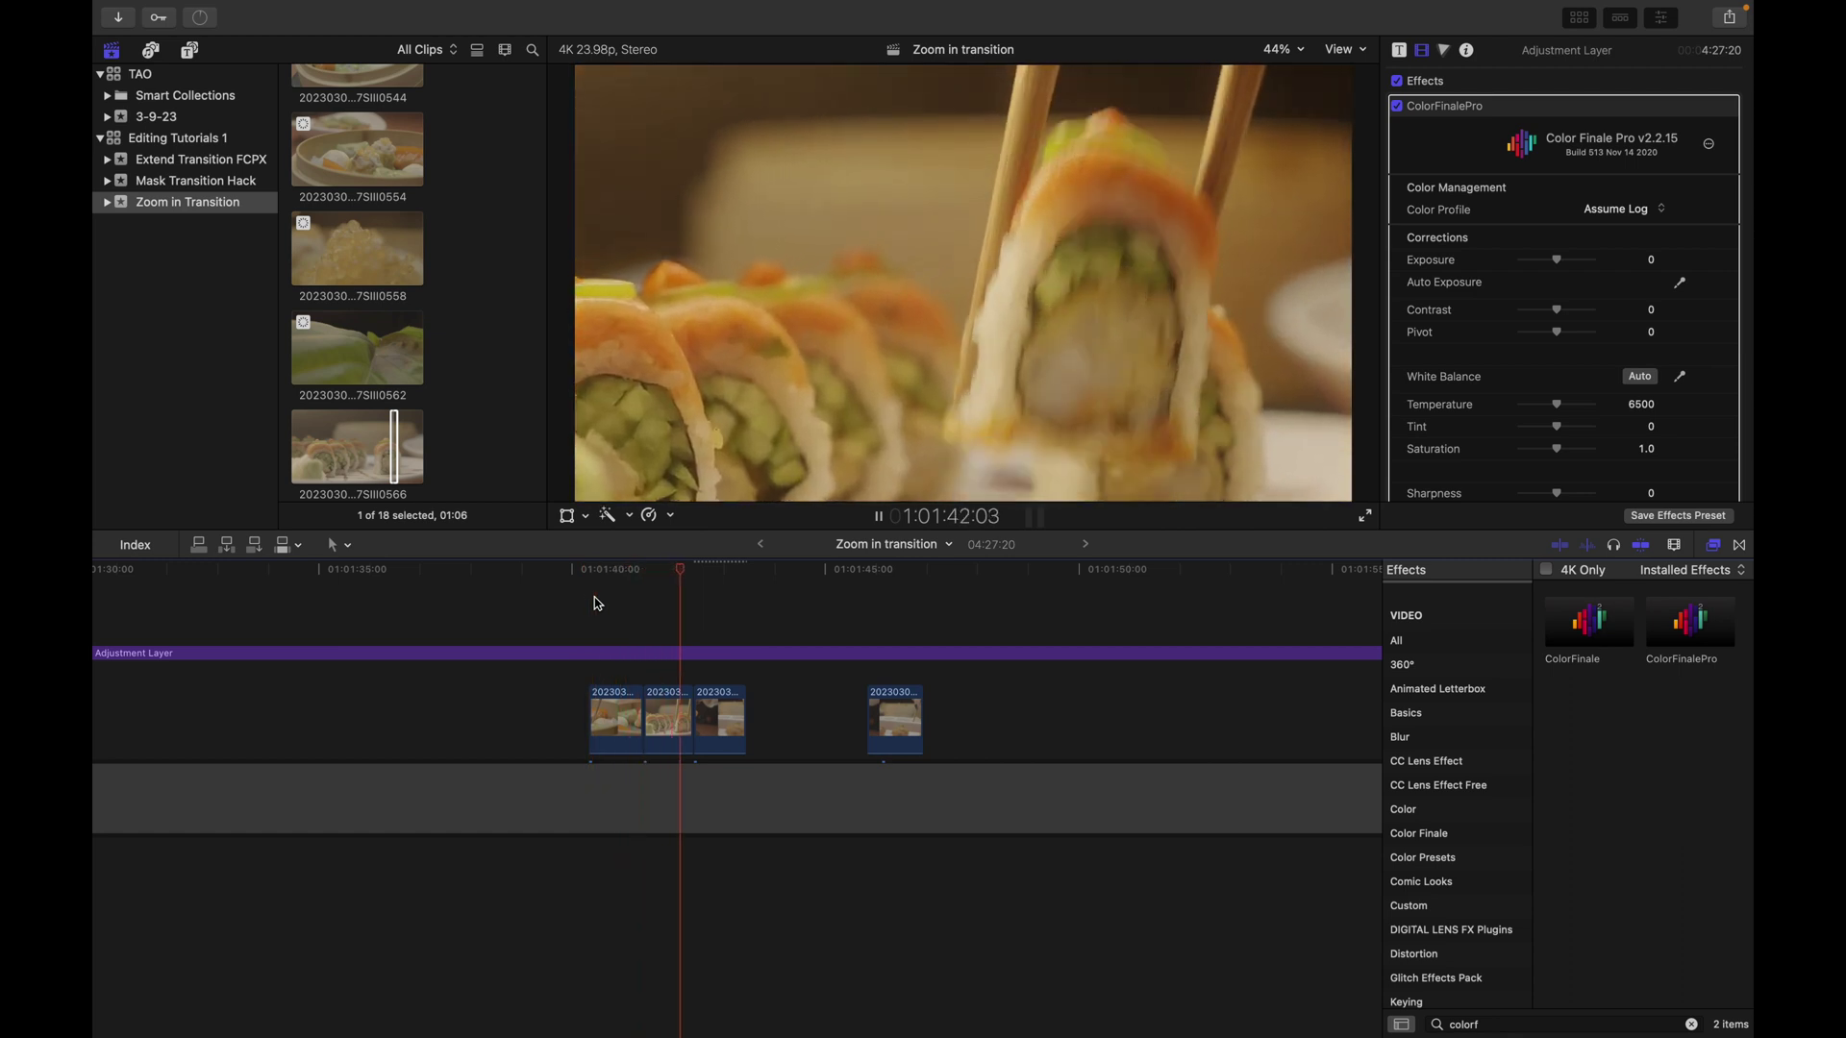
pyautogui.click(594, 596)
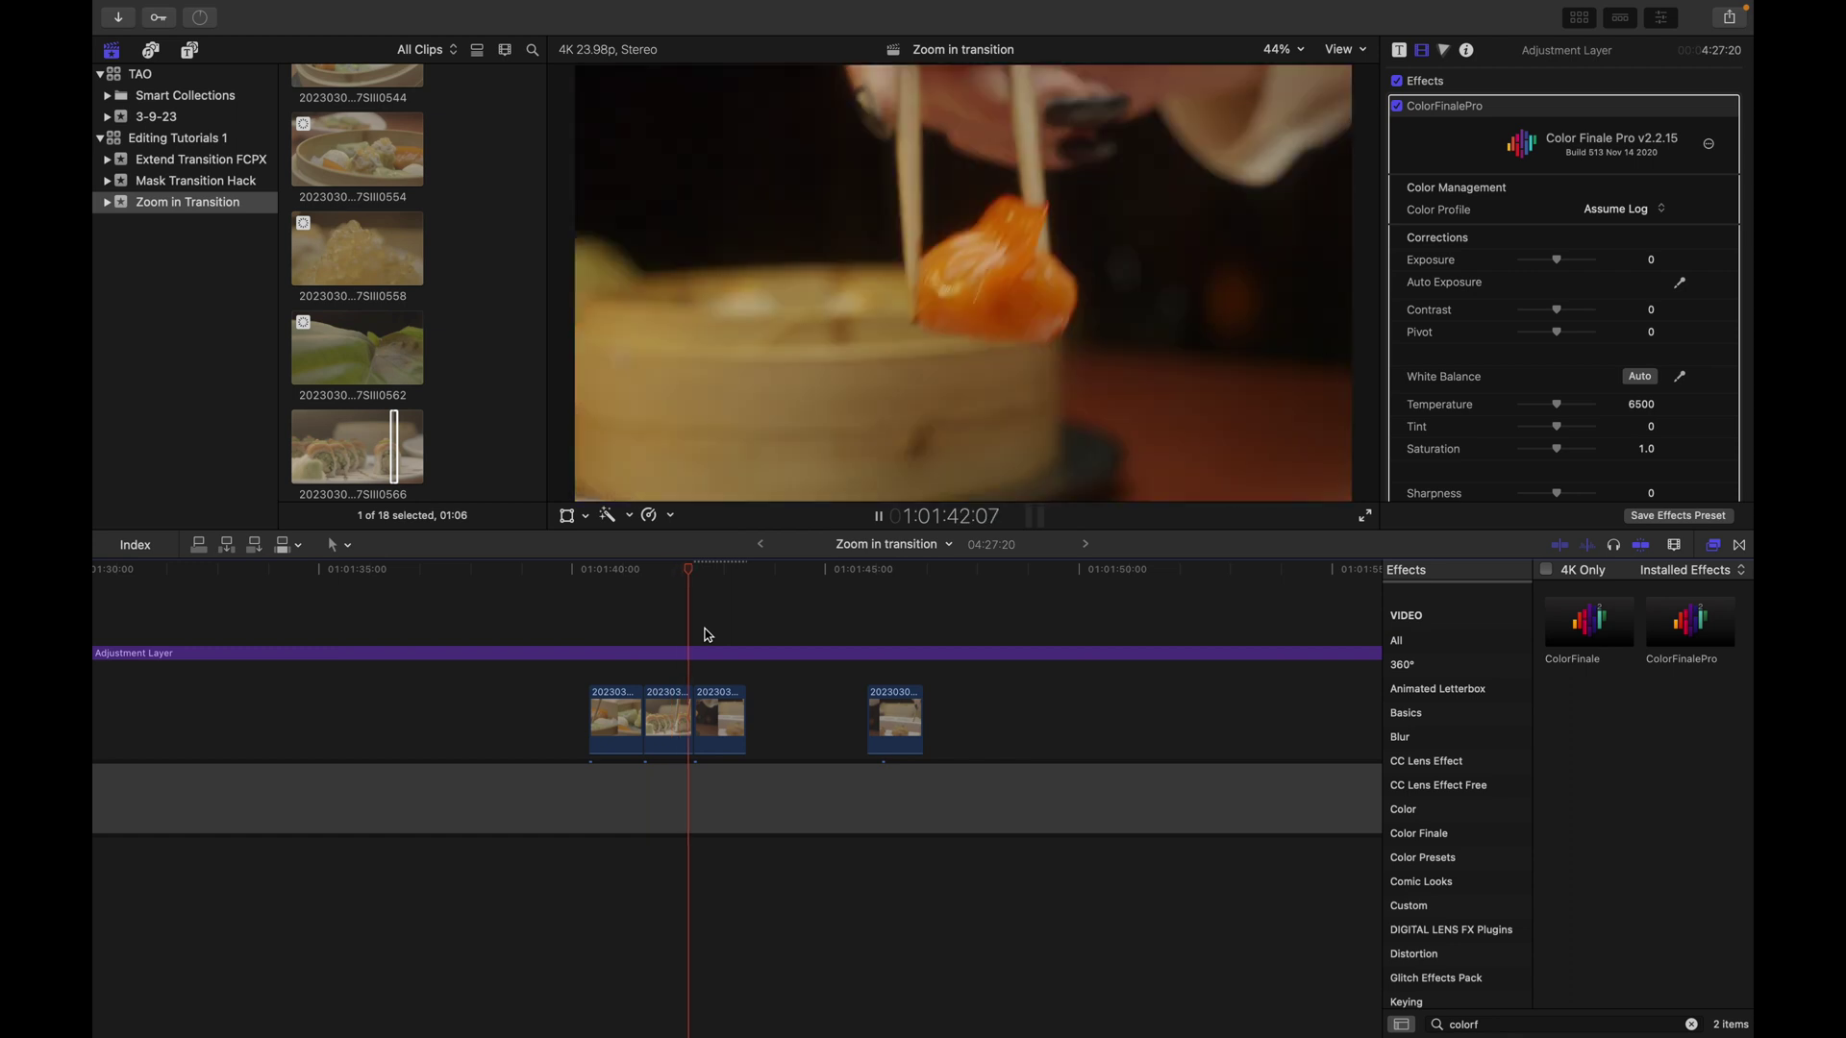
# Move the fourth clip directly behind the third and keyframe its Position, Rotation, Scale and Anchor at its first frame.
pyautogui.press('space')
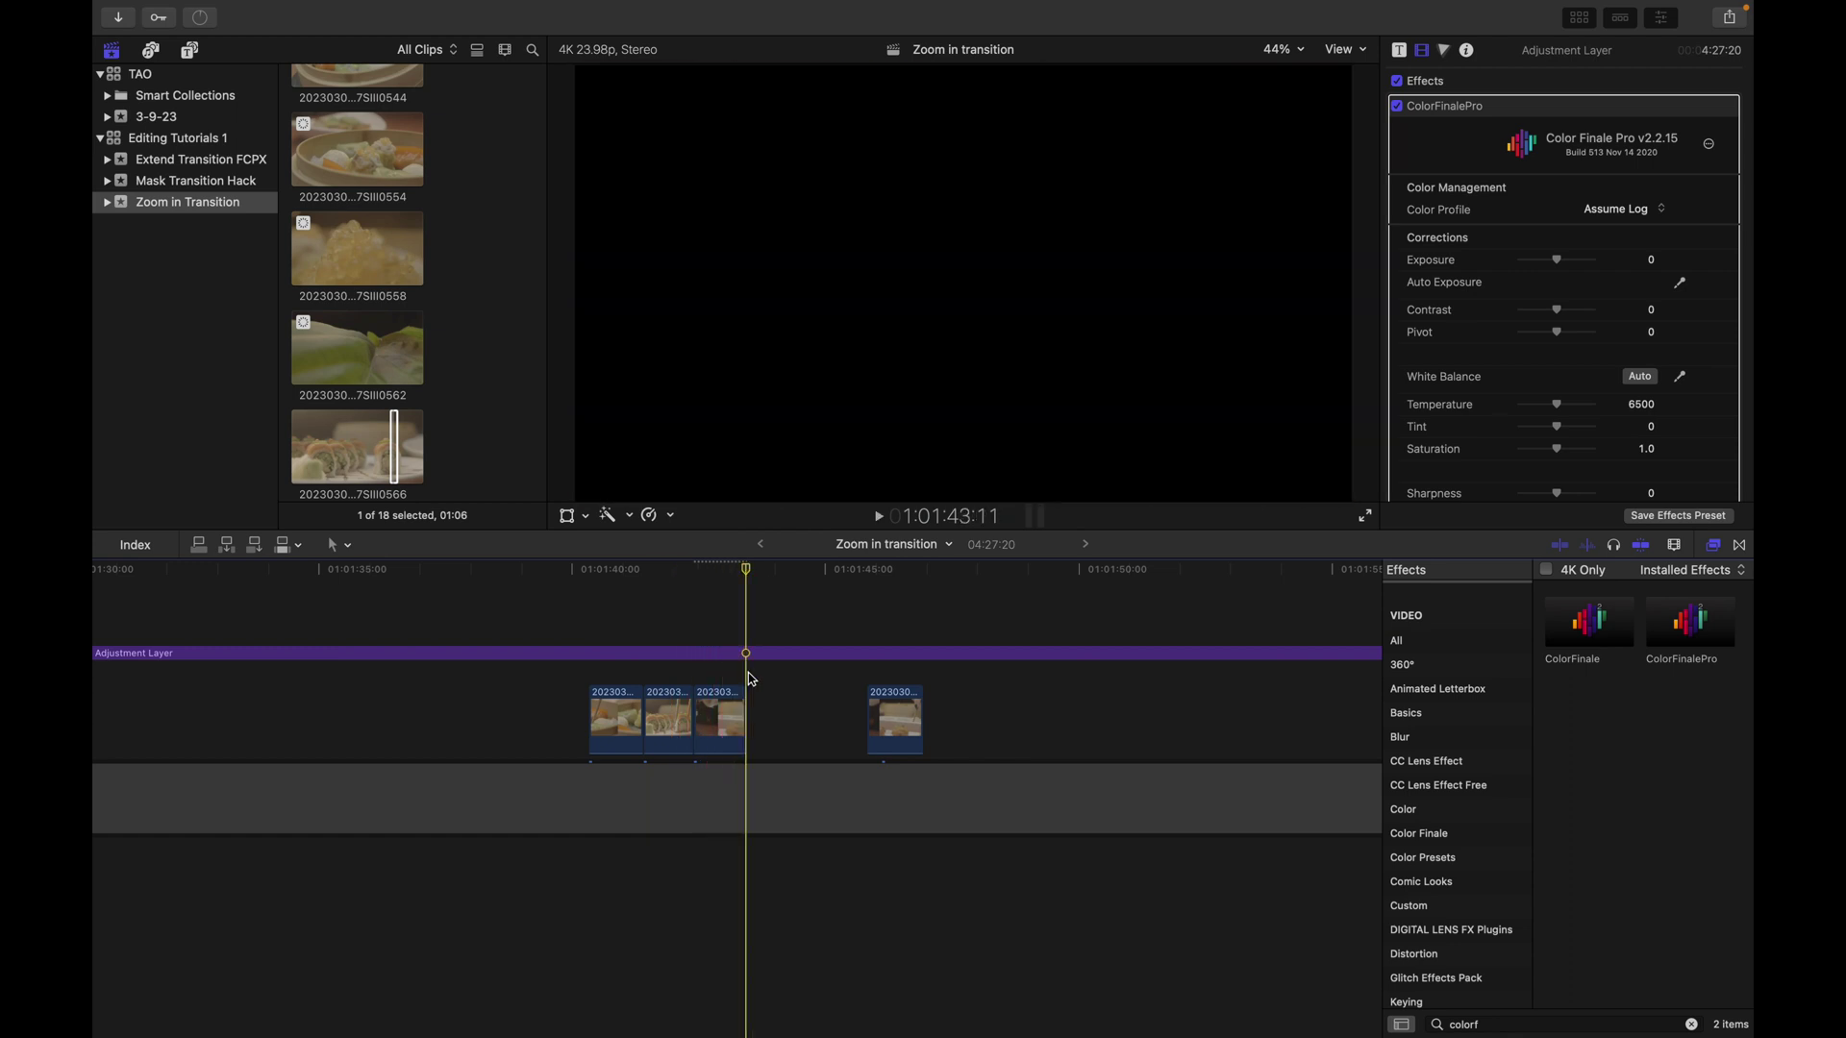
pyautogui.press('Left')
pyautogui.click(738, 697)
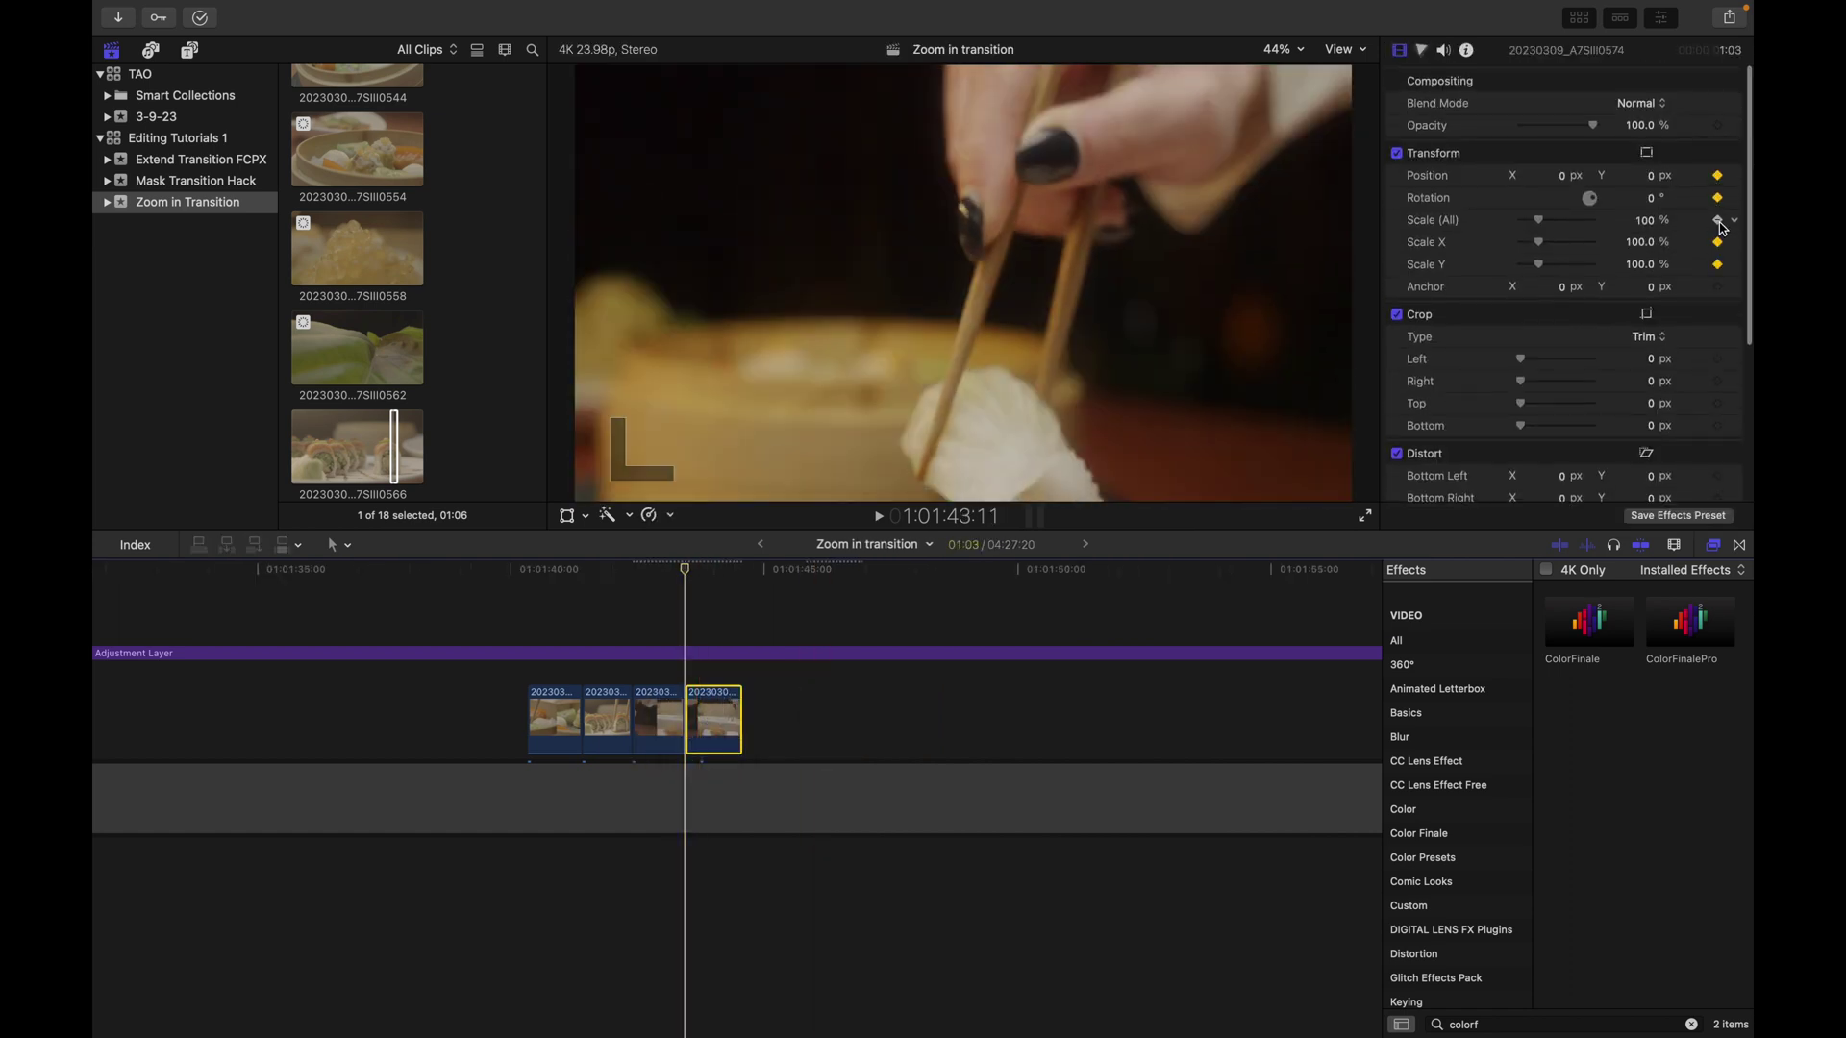
# Scale the fourth clip to 164% at its last frame, shift the image slightly up and left, and play back all four clips.
pyautogui.moveTo(1534, 227); pyautogui.dragTo(1554, 226)
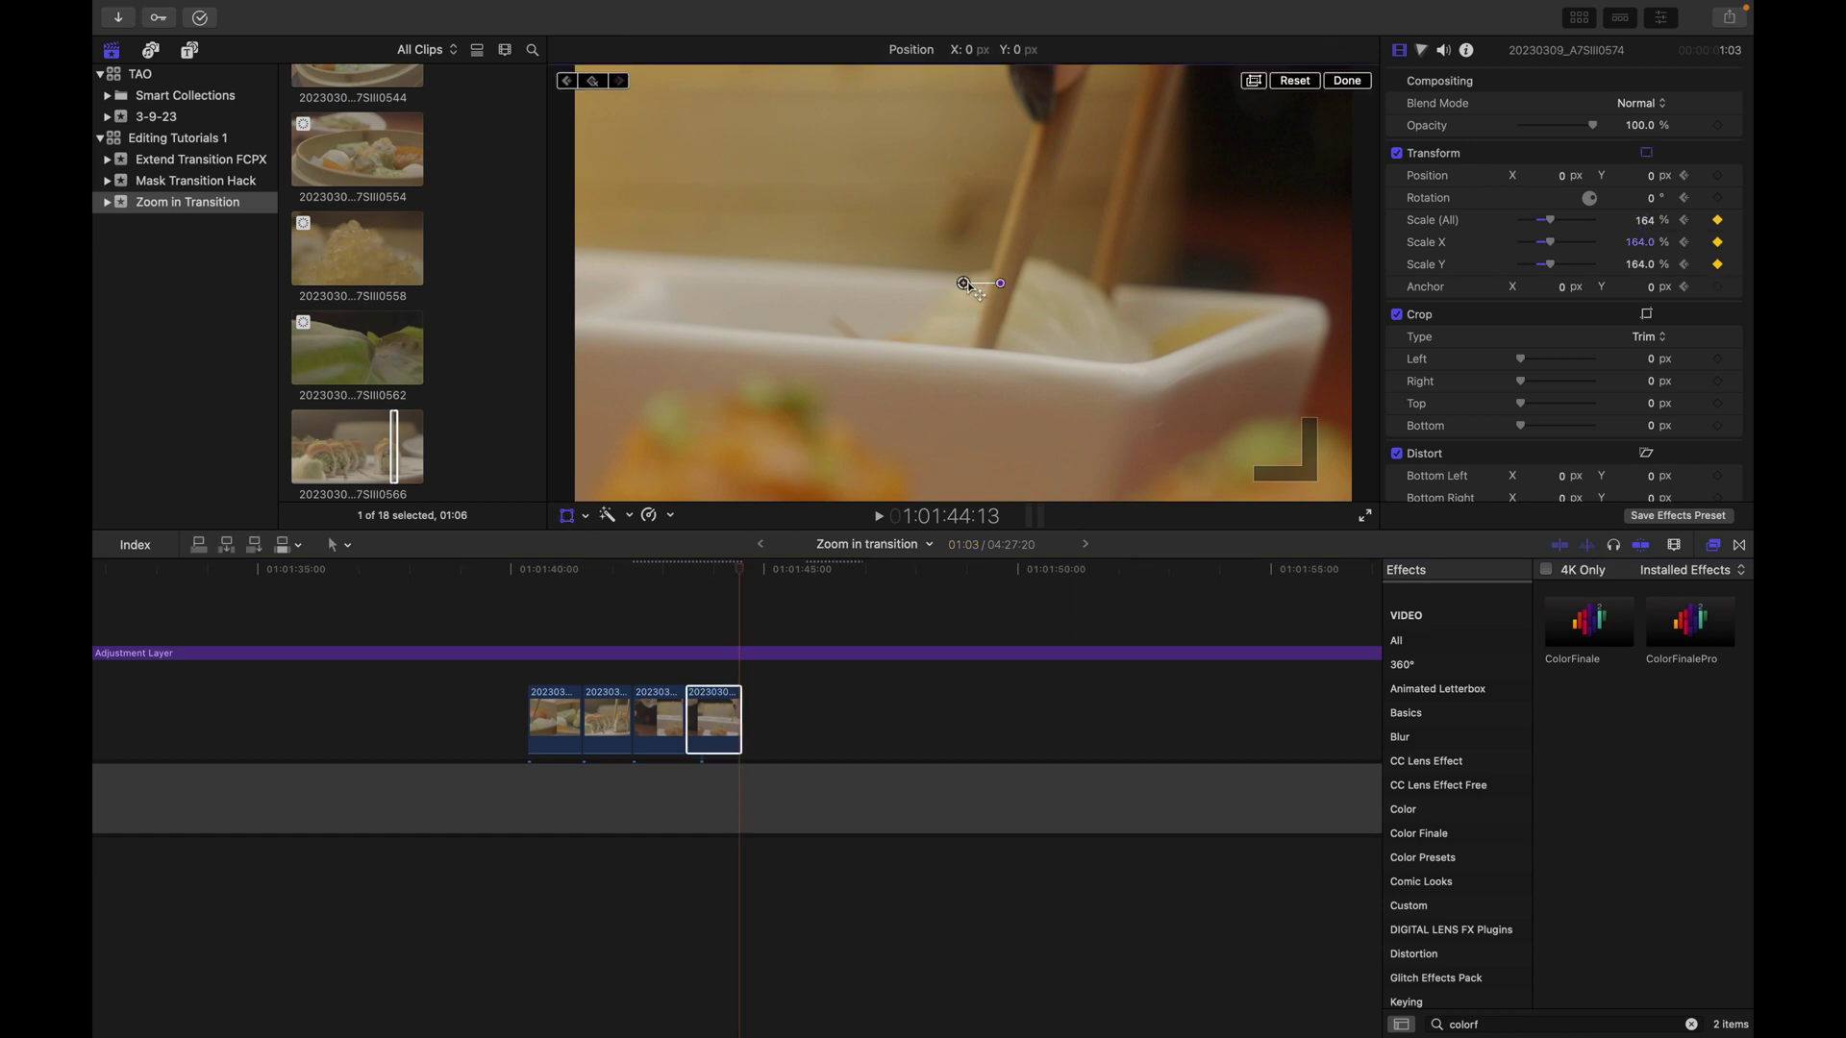
pyautogui.moveTo(968, 287); pyautogui.dragTo(923, 266)
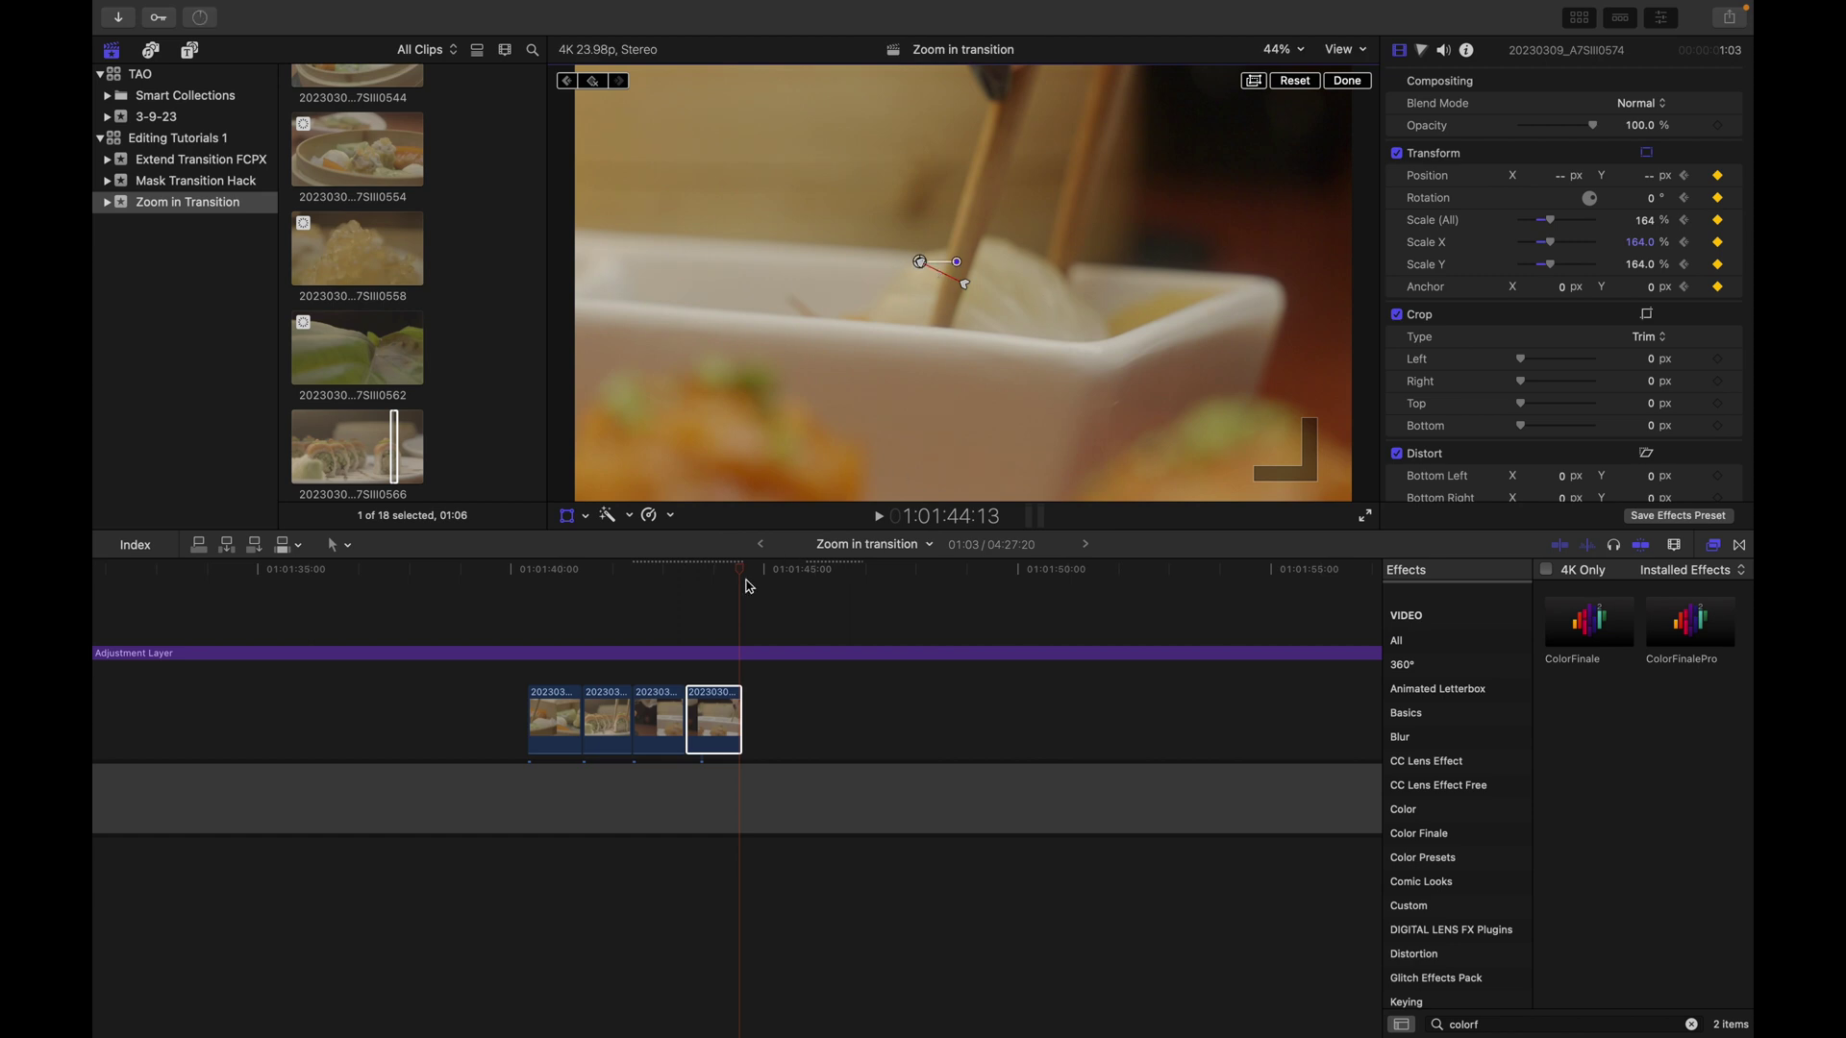
pyautogui.click(543, 601)
pyautogui.click(529, 600)
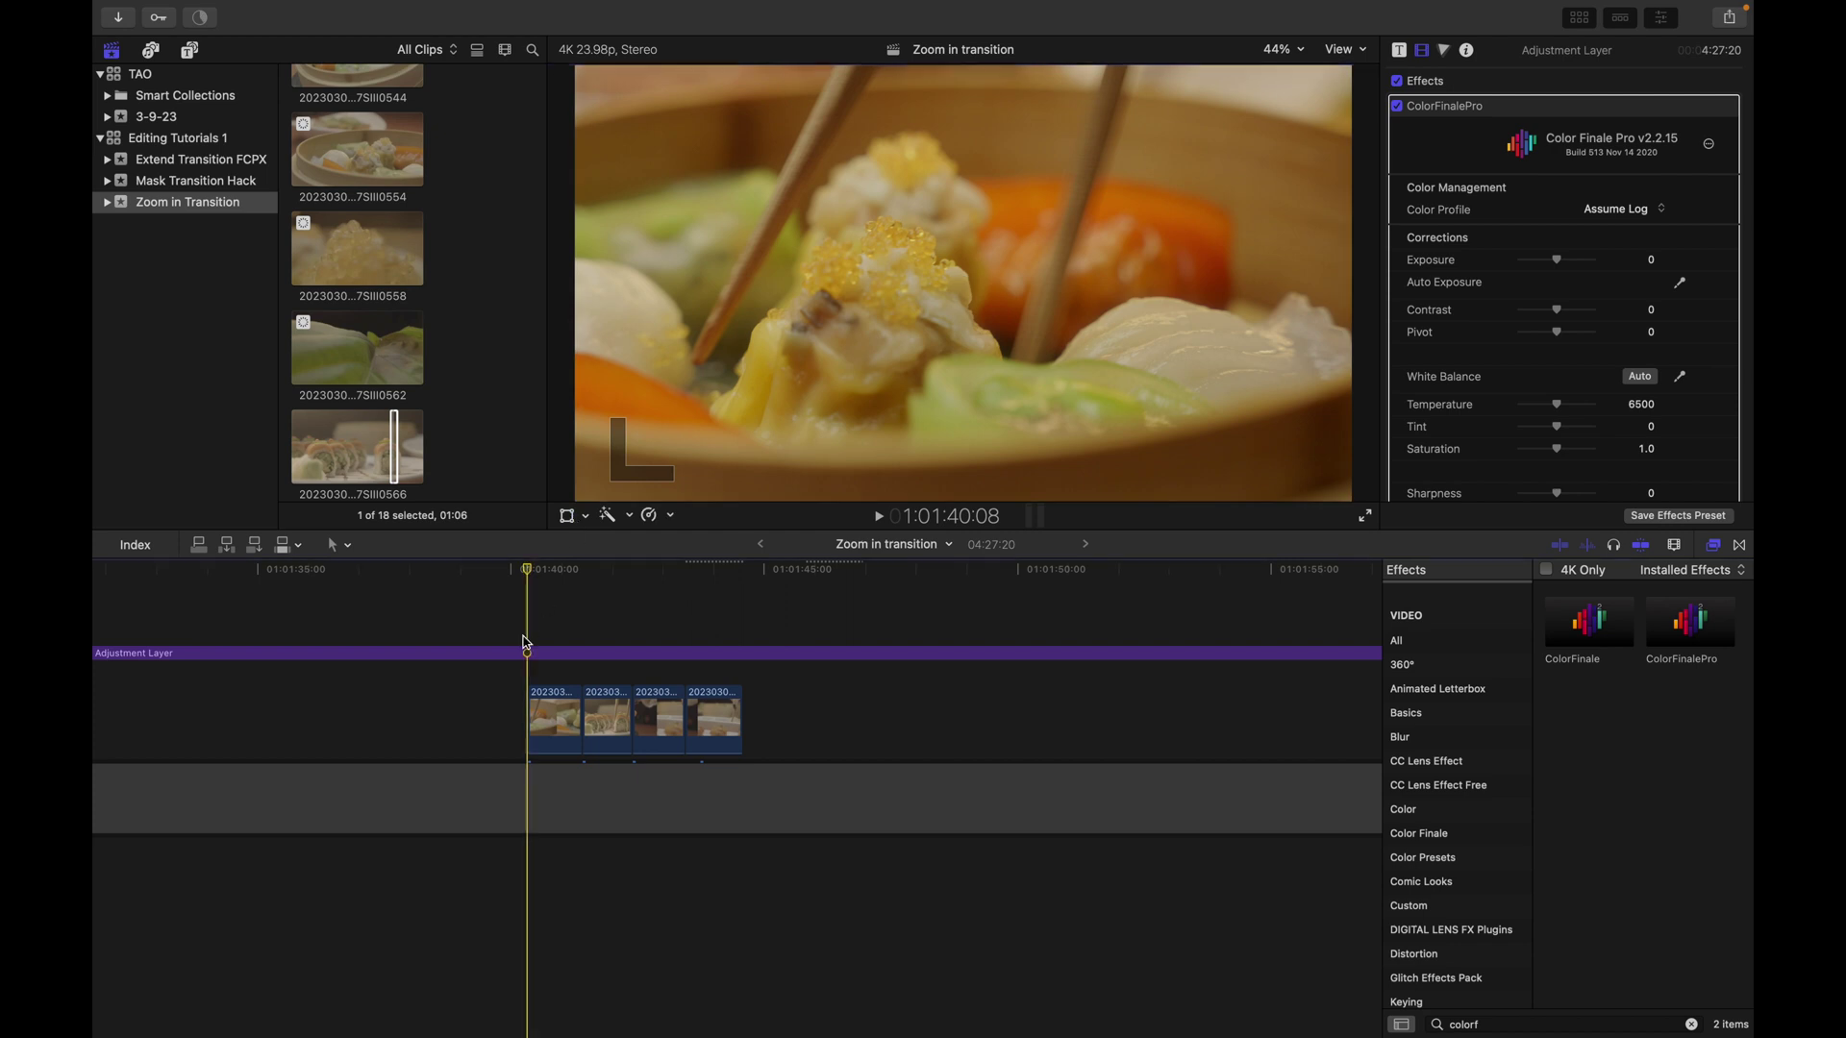
pyautogui.press('space')
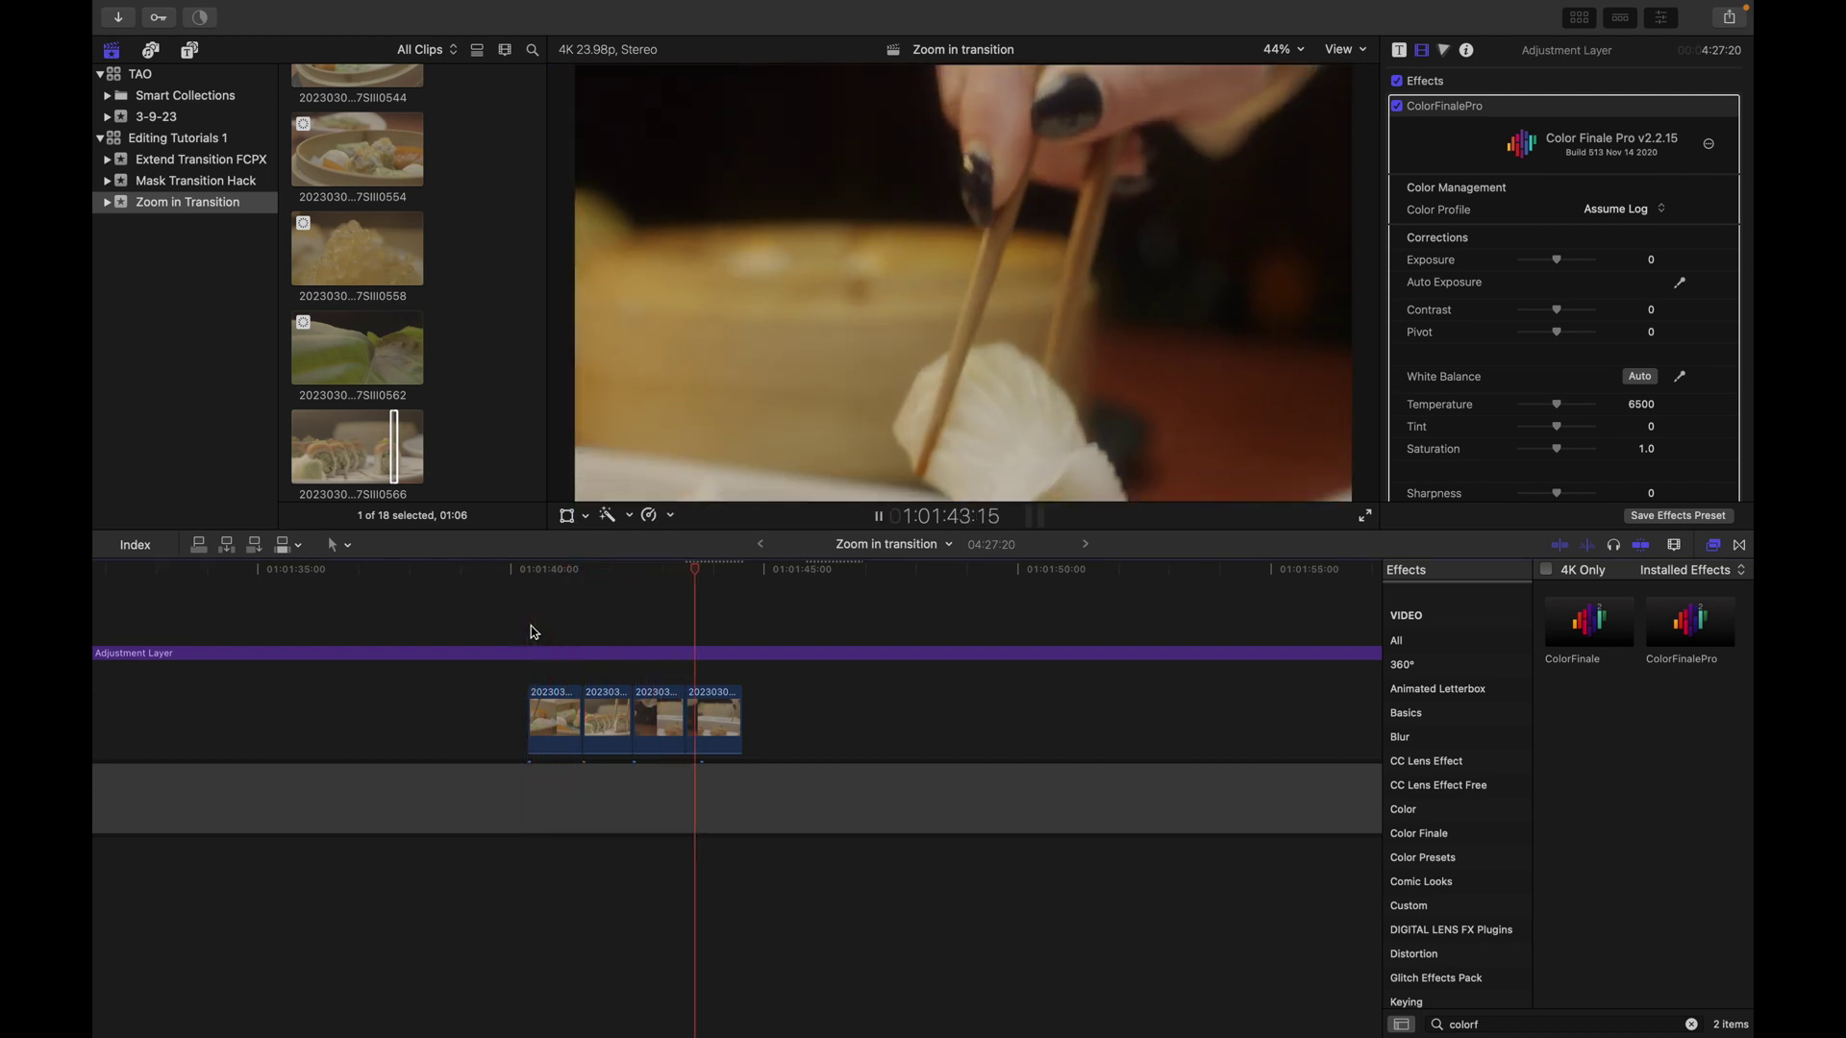
pyautogui.click(531, 626)
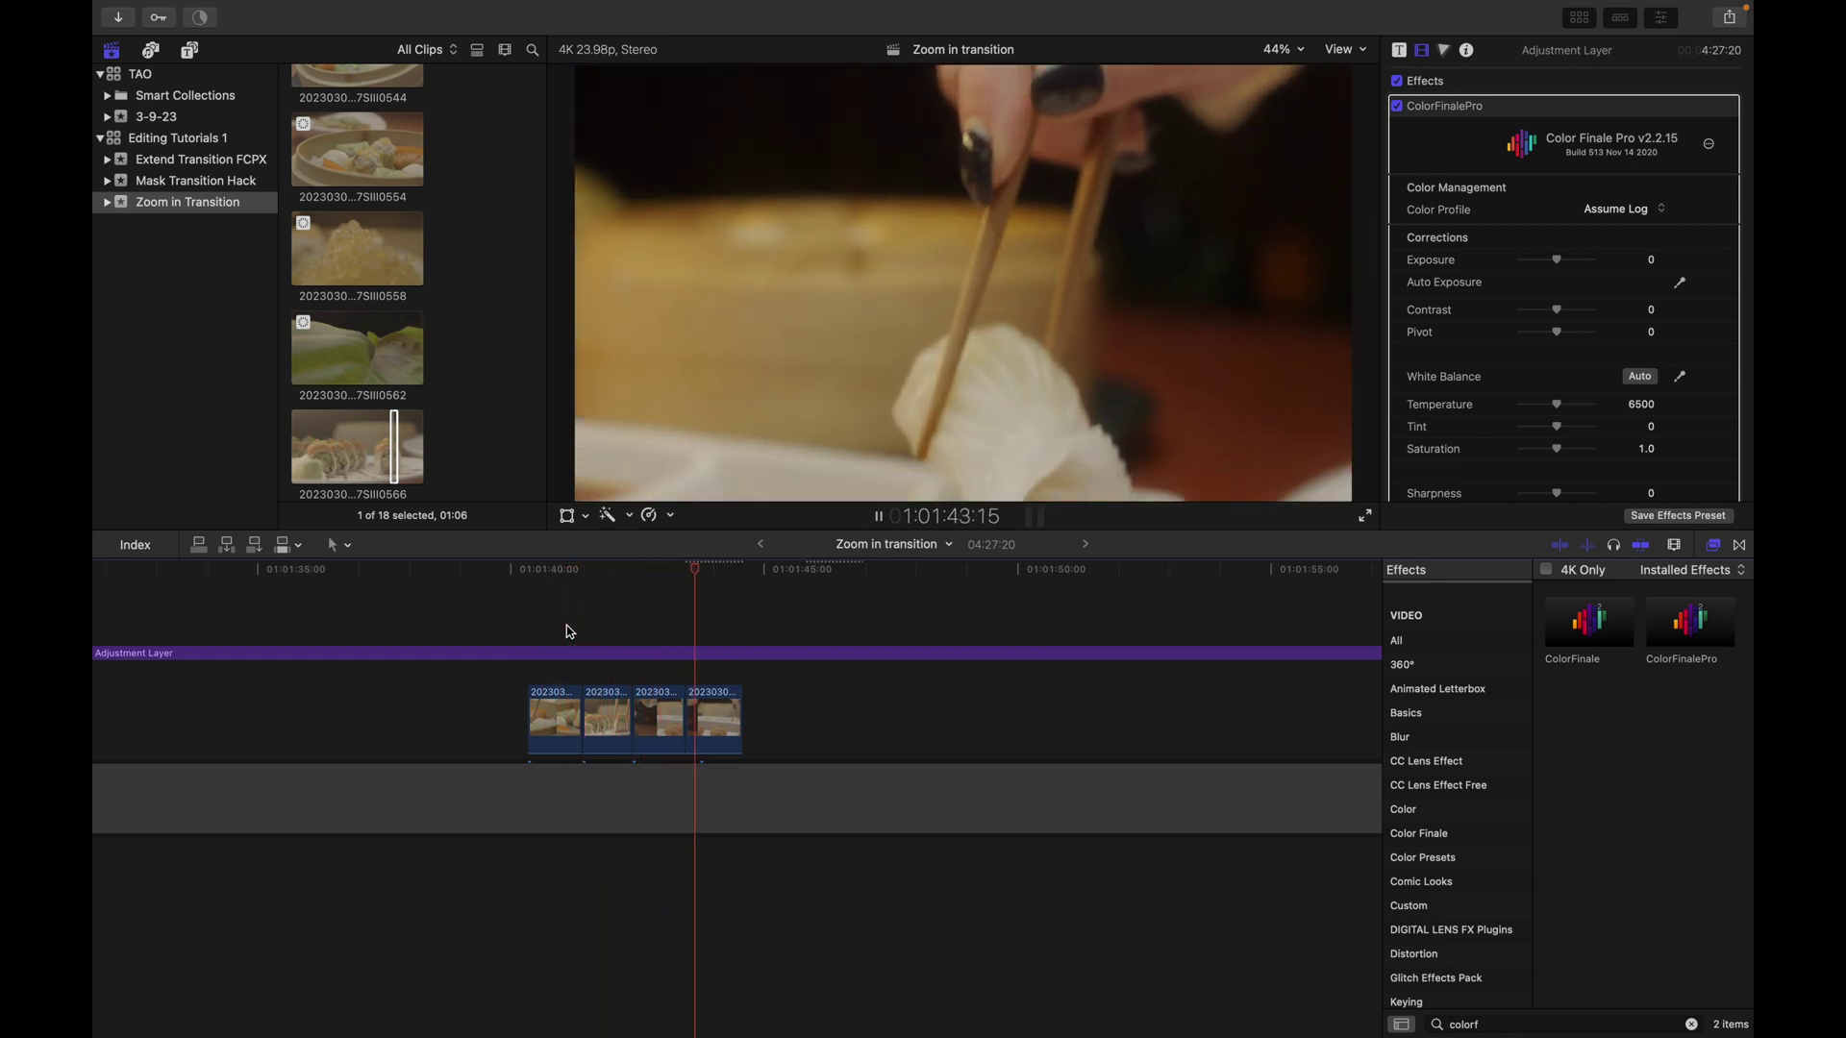
pyautogui.click(525, 600)
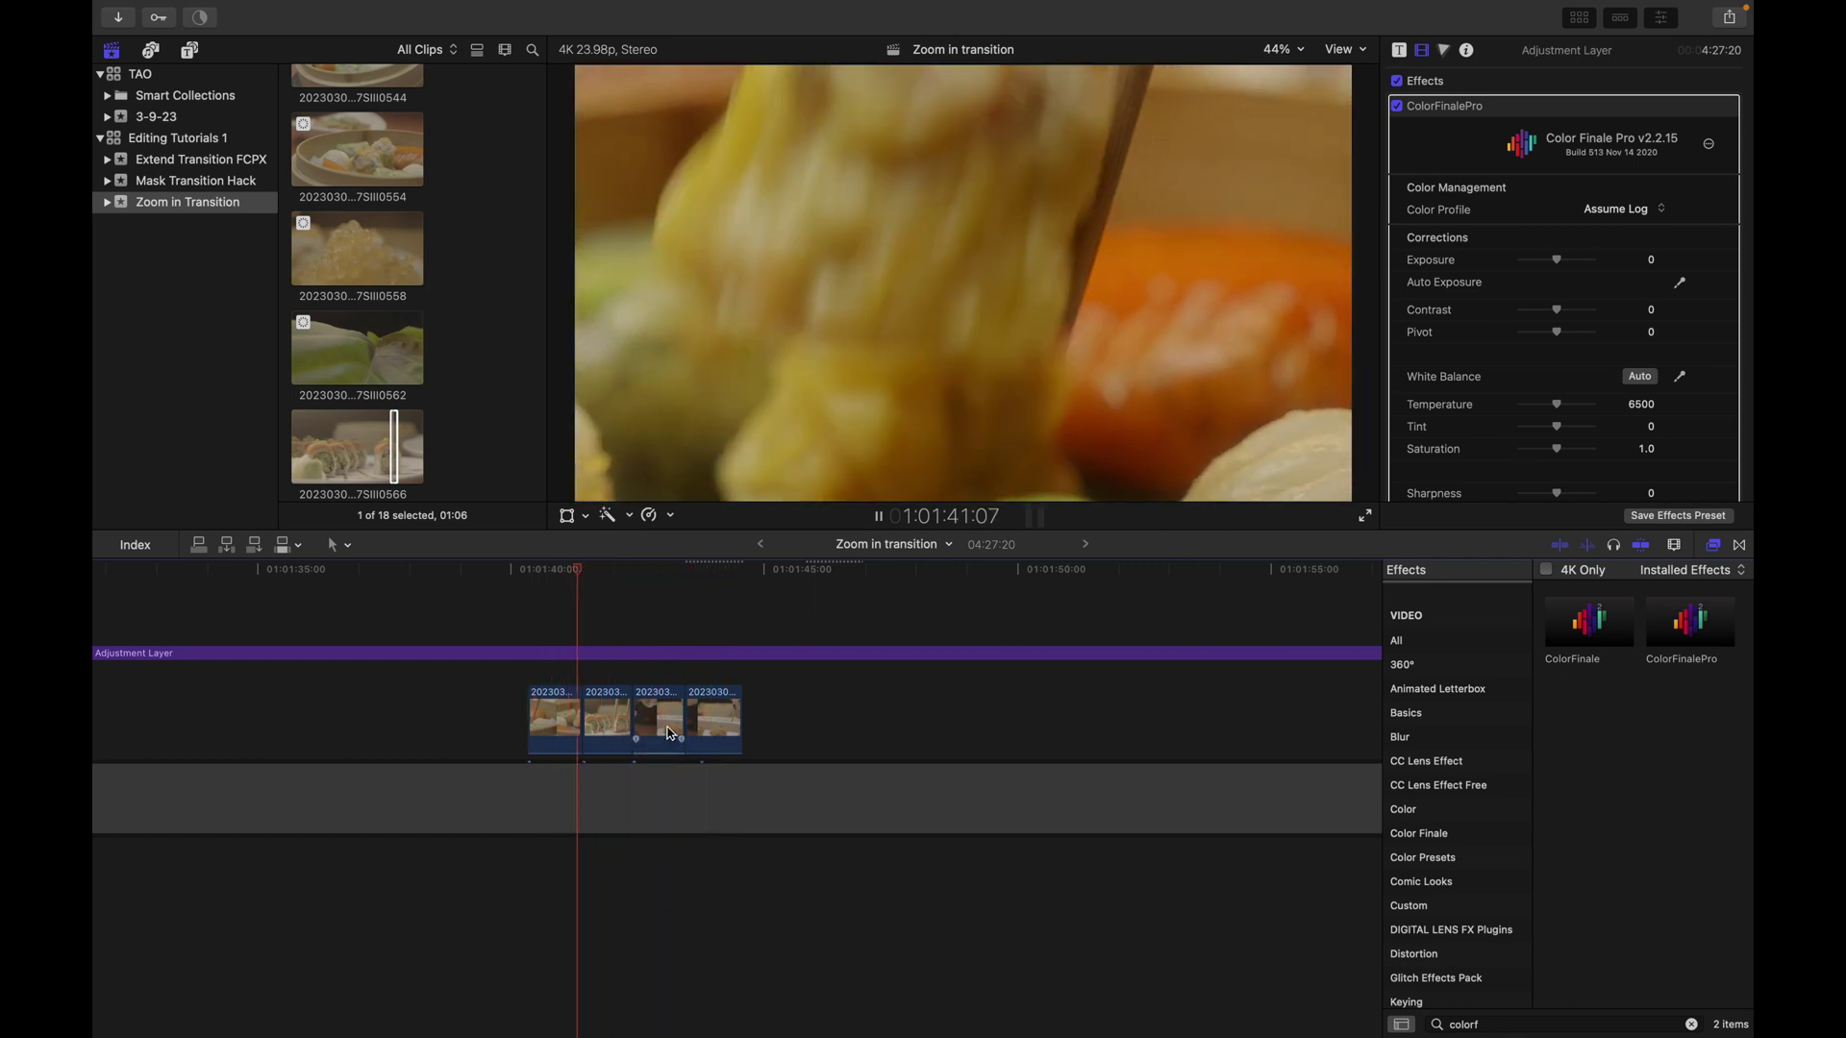
# Apply Reverse Clip to the slowed basil leaf clip 20230309_A7SIII0562 further along the timeline and preview its camera motion.
pyautogui.press('super+minus')
pyautogui.press('super+minus')
pyautogui.hscroll(5, 667, 732)
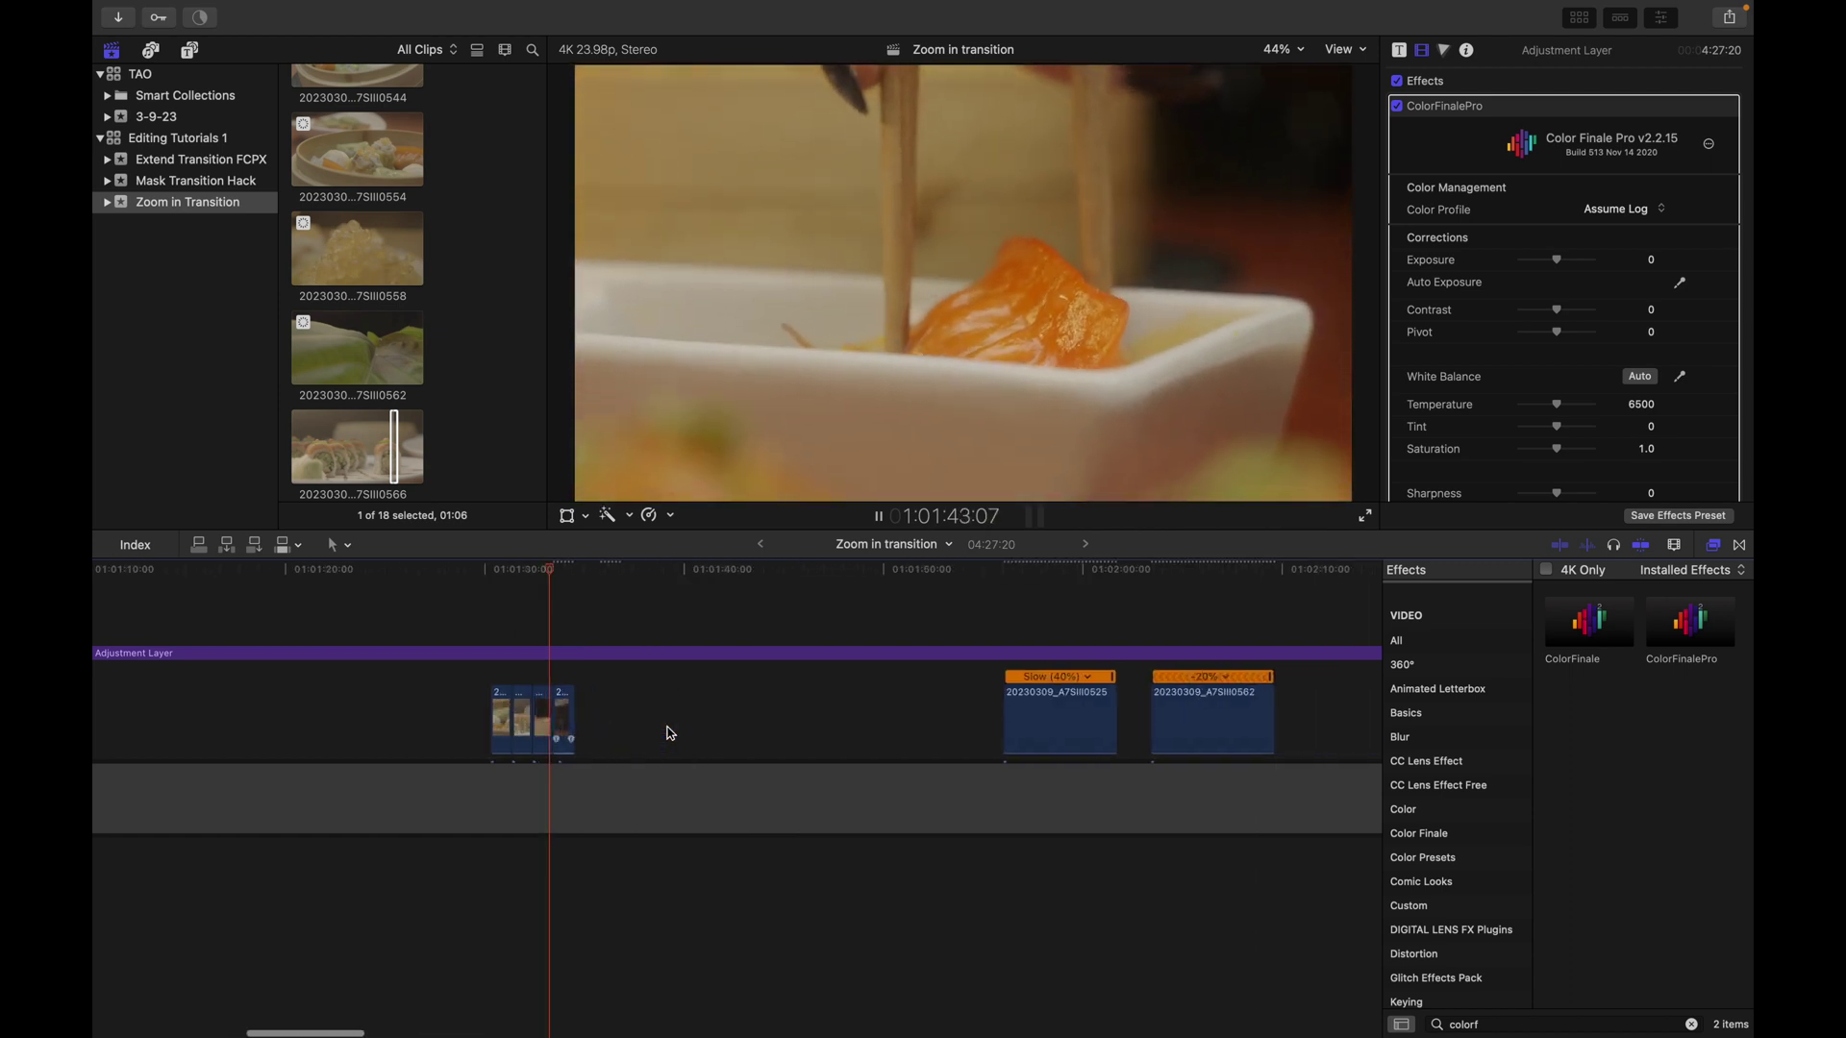
pyautogui.hscroll(2, 667, 726)
pyautogui.press('space')
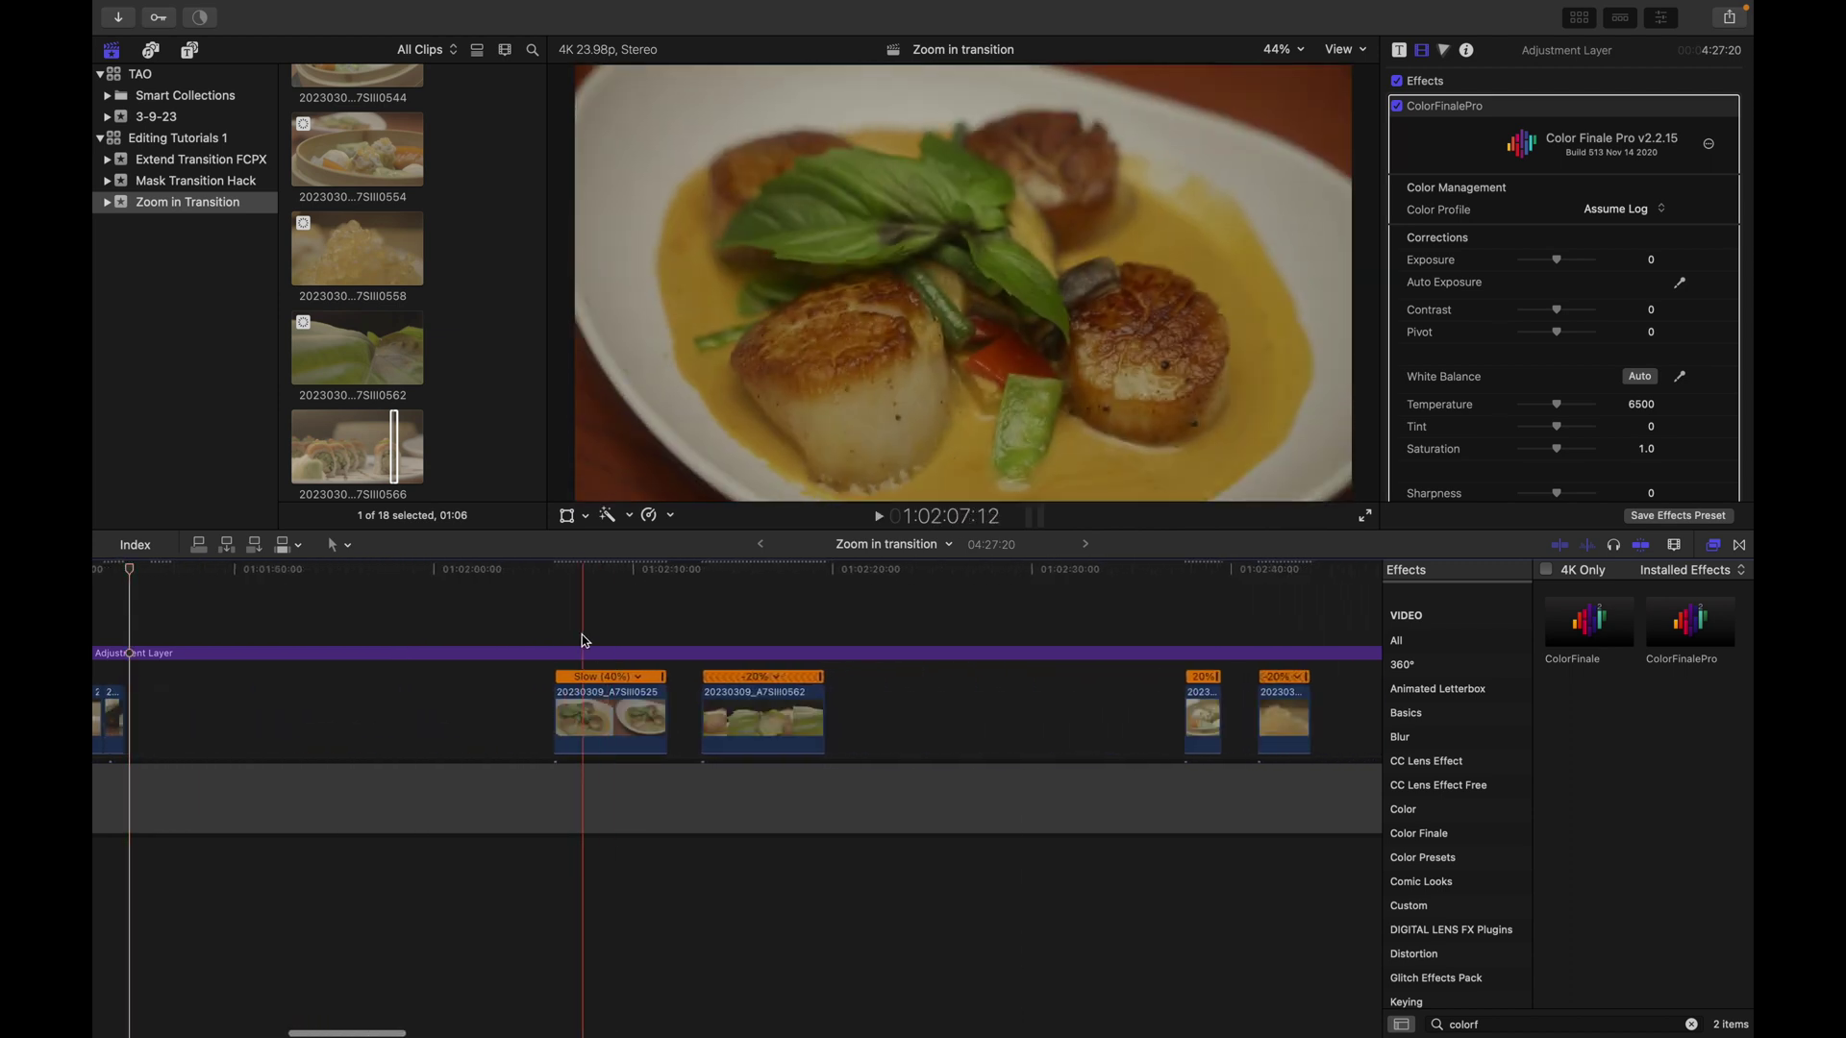
pyautogui.press('super+equal')
pyautogui.hscroll(3, 564, 636)
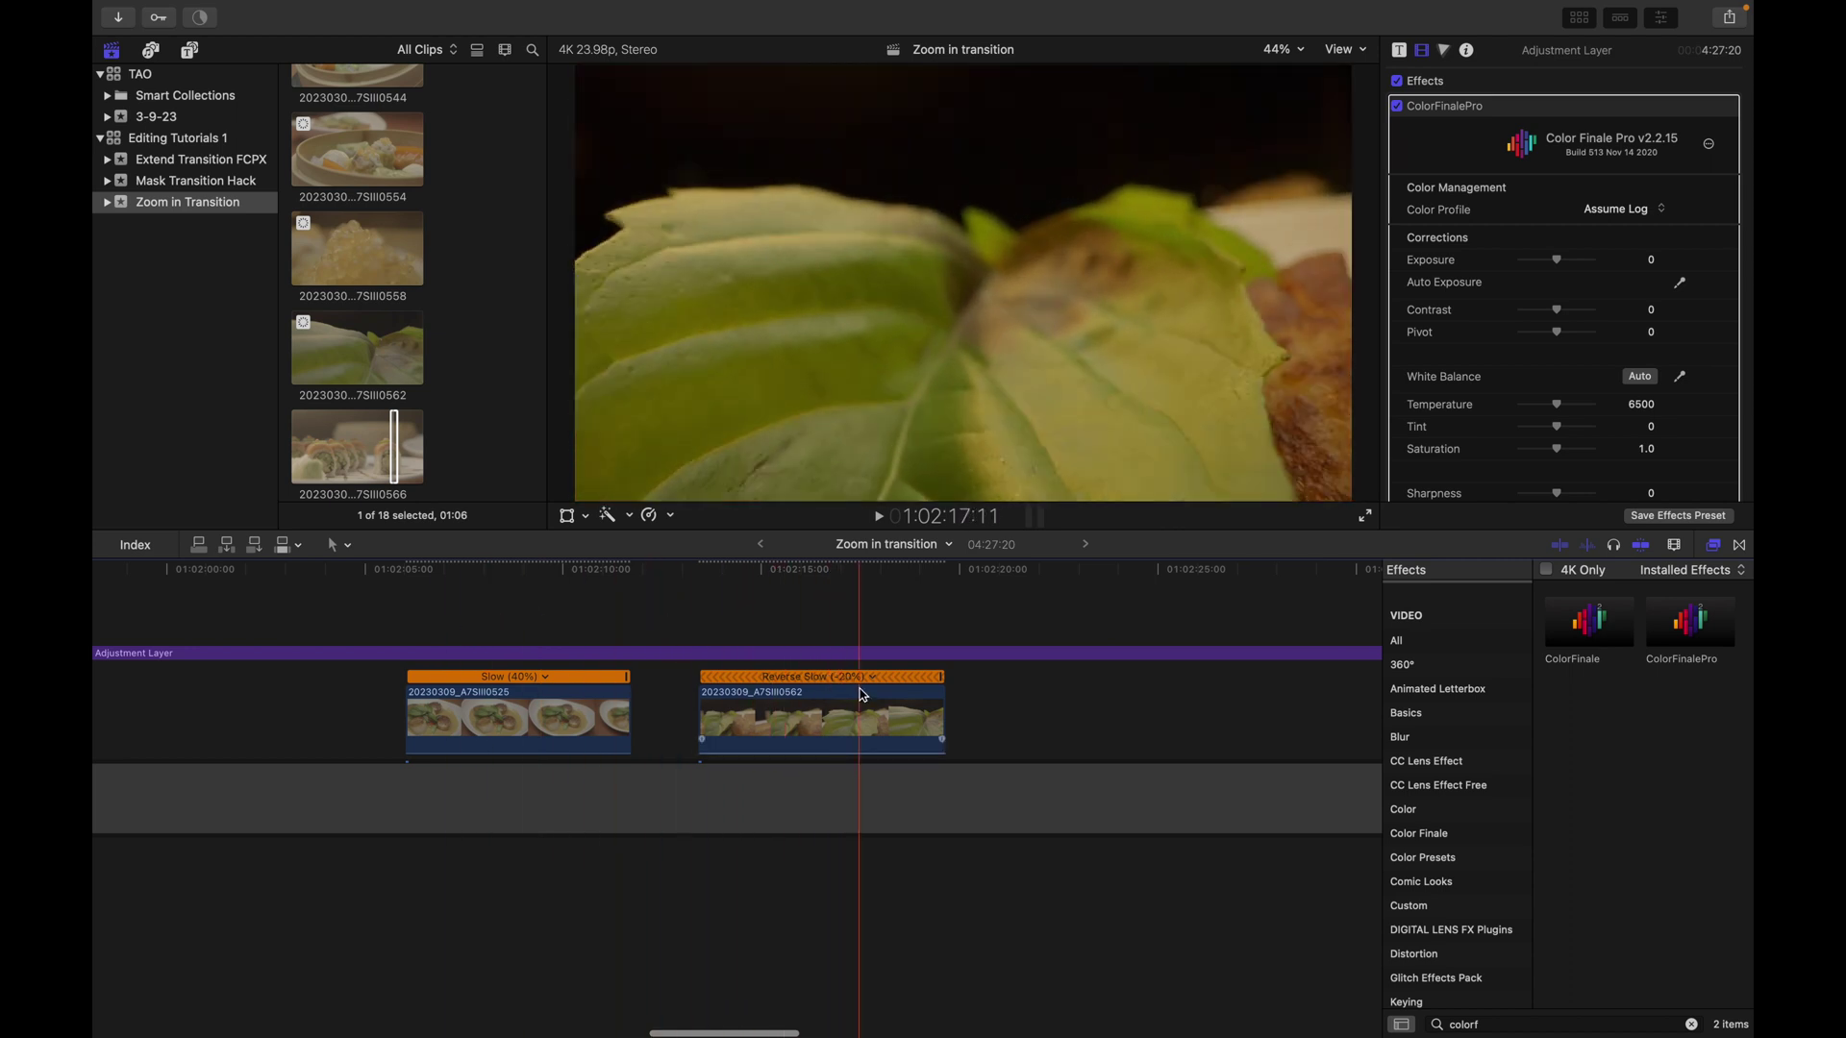
pyautogui.click(650, 515)
pyautogui.click(699, 667)
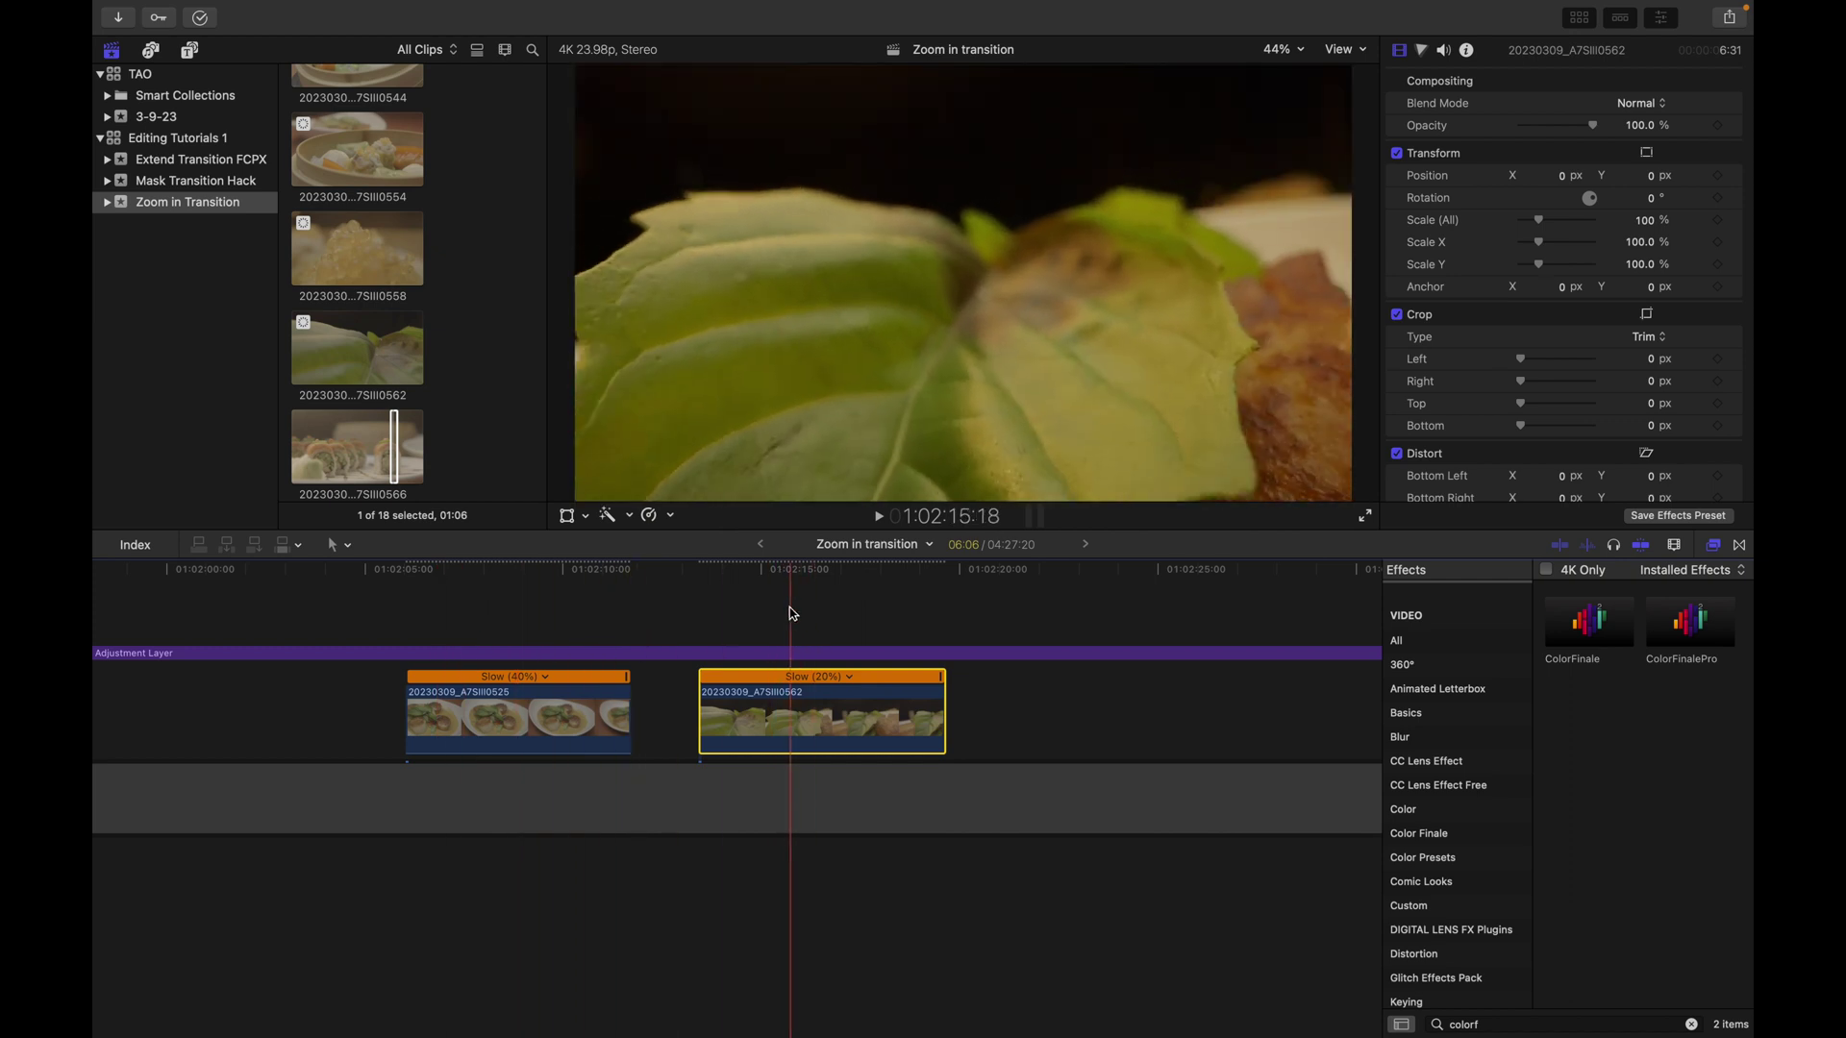
pyautogui.click(788, 610)
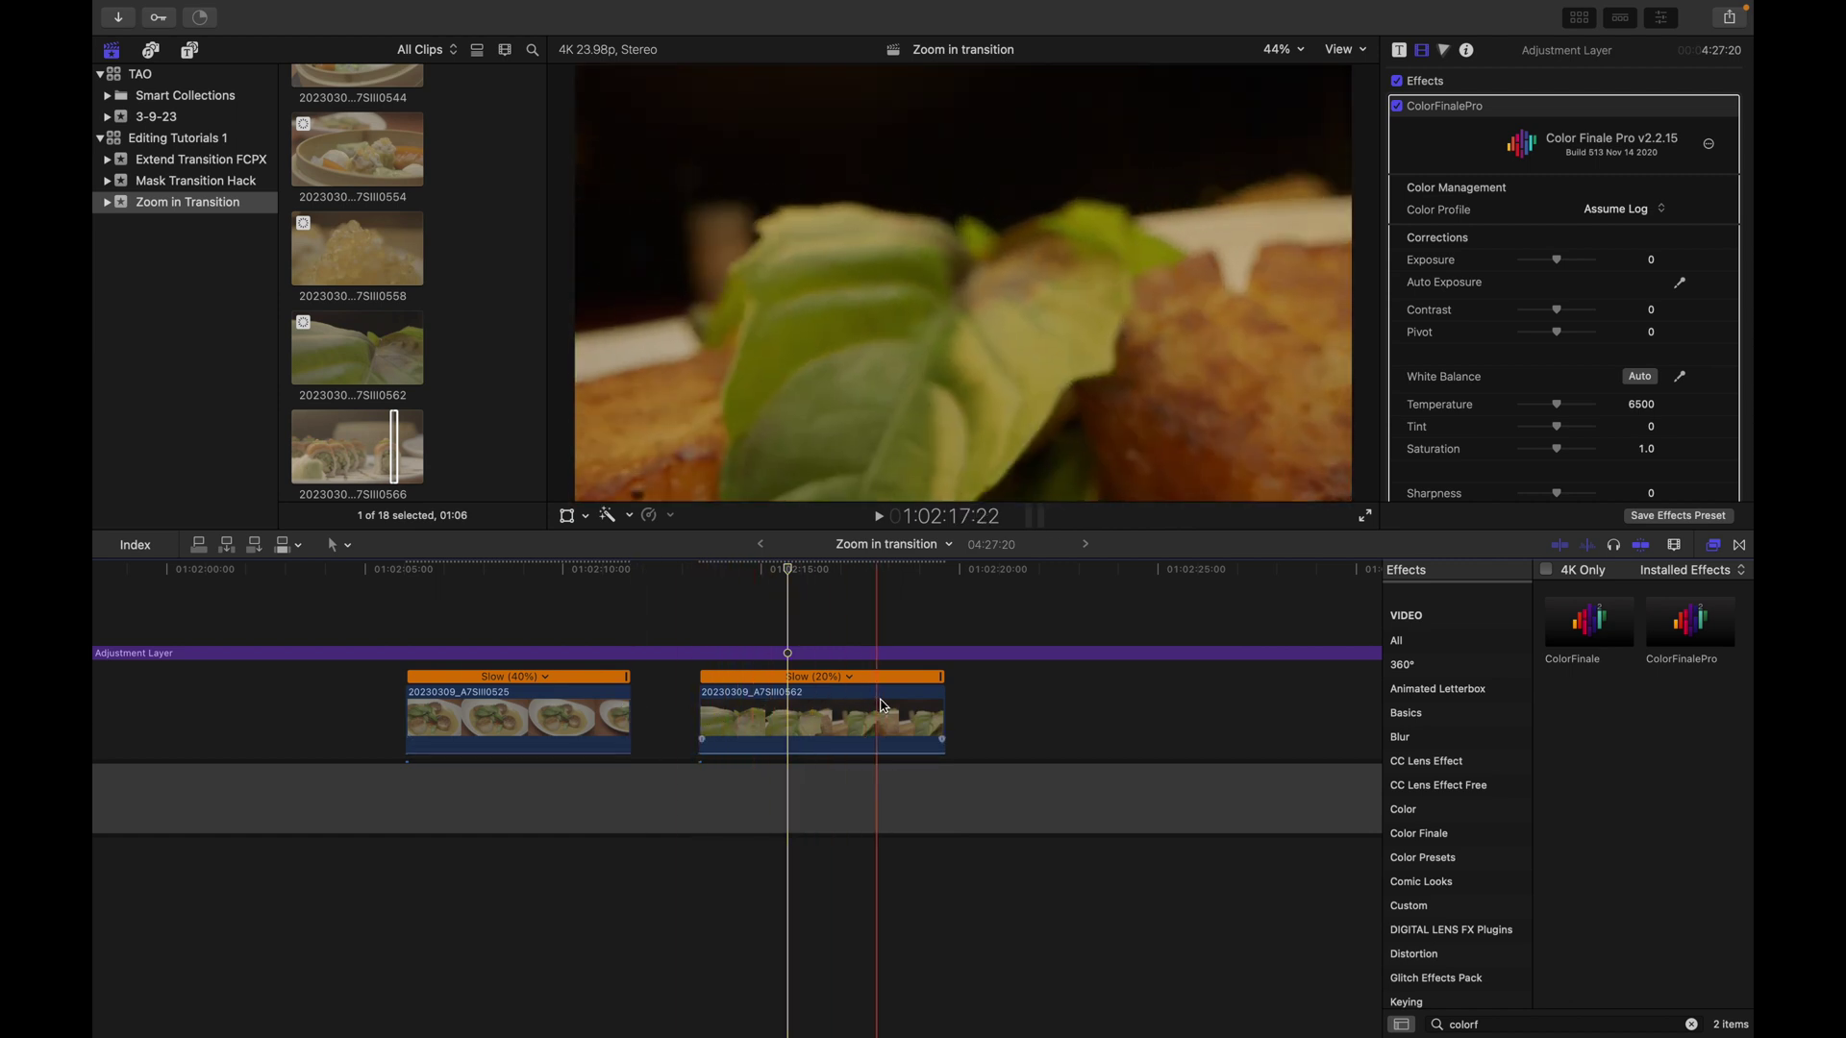
pyautogui.press('s')
pyautogui.press('s')
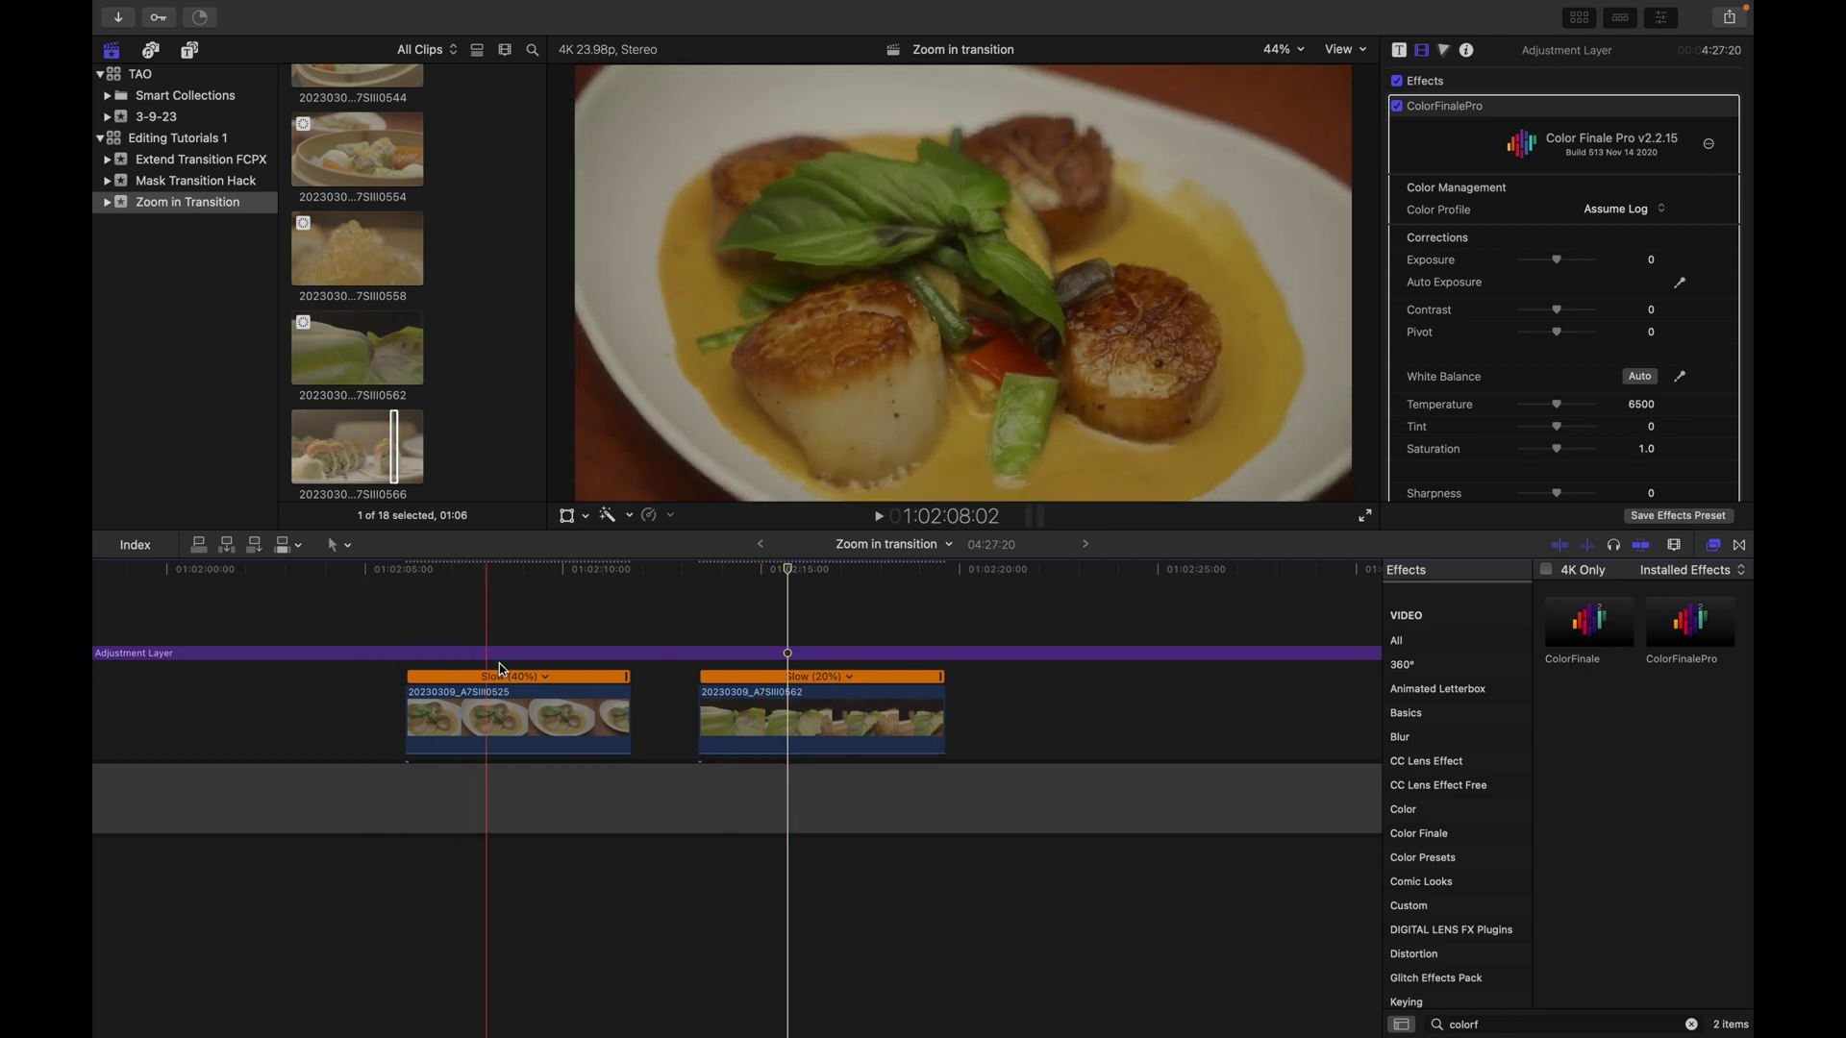
# Apply Reverse Clip to the slowed scallop dish clip 20230309_A7SIII0525 and play it back.
pyautogui.click(591, 716)
pyautogui.click(661, 522)
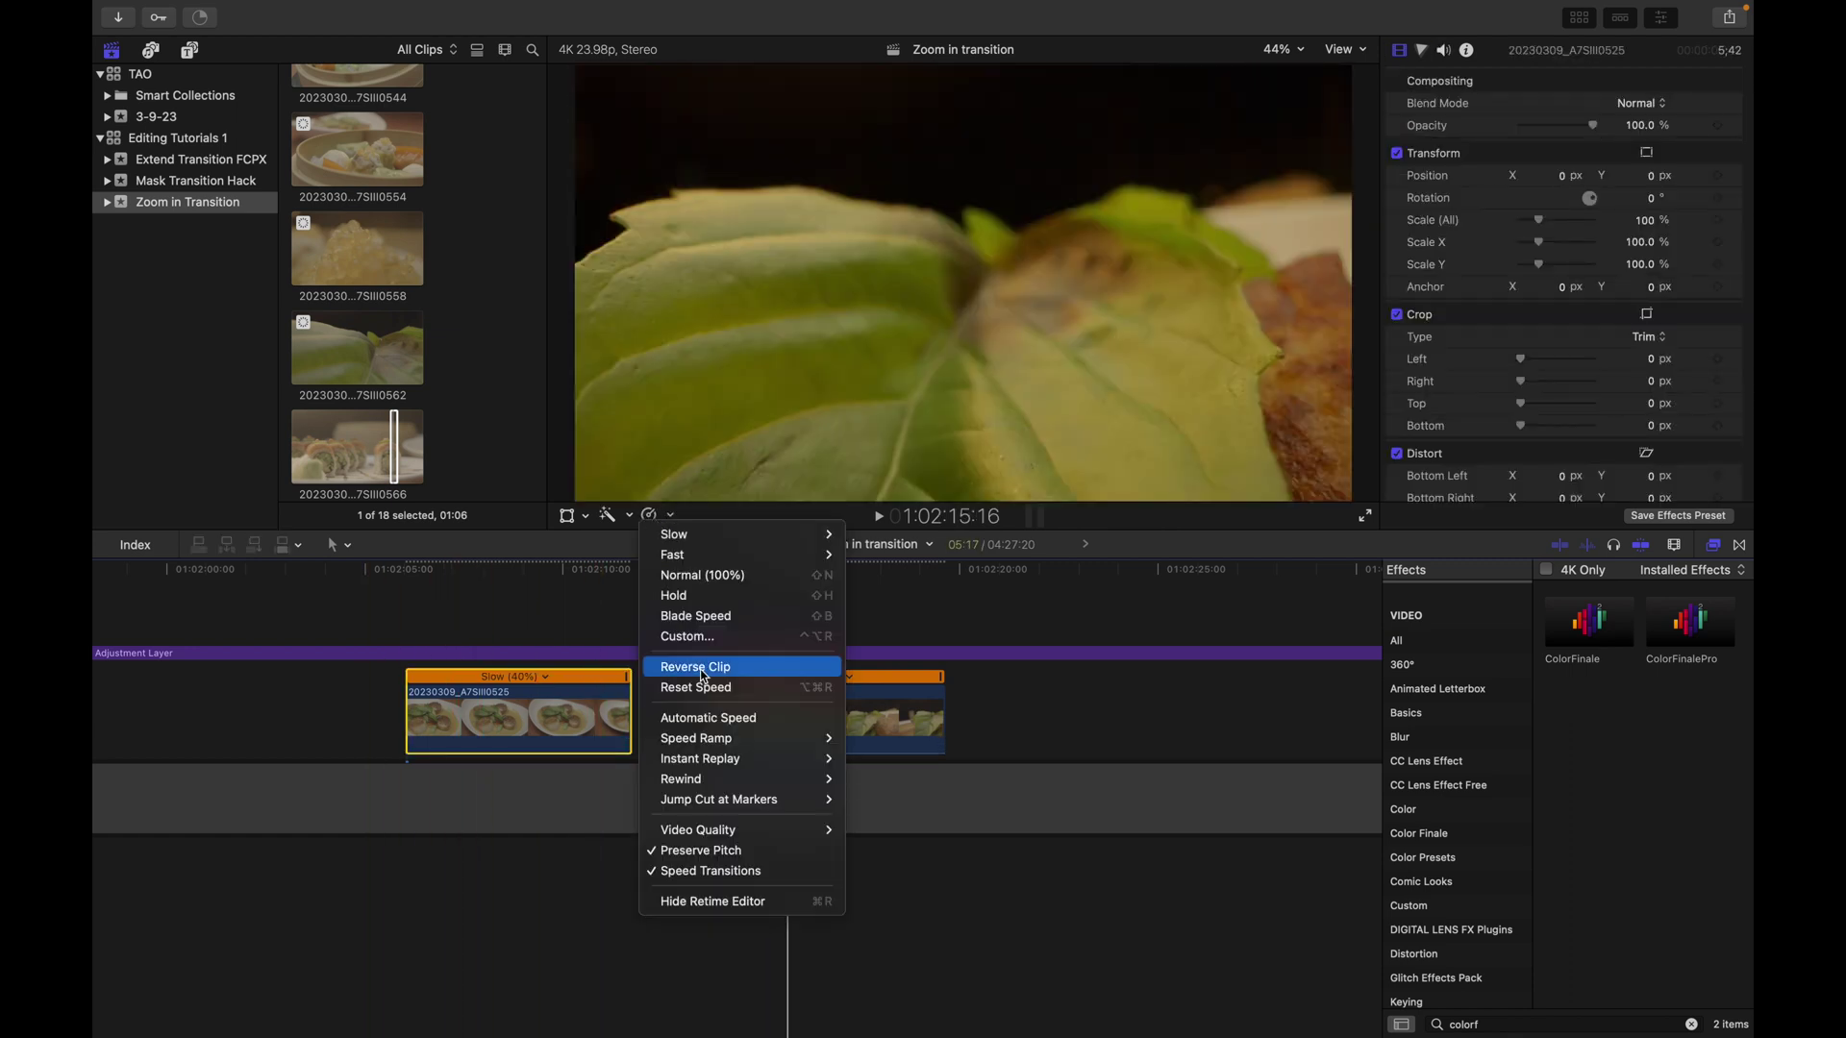
pyautogui.click(716, 664)
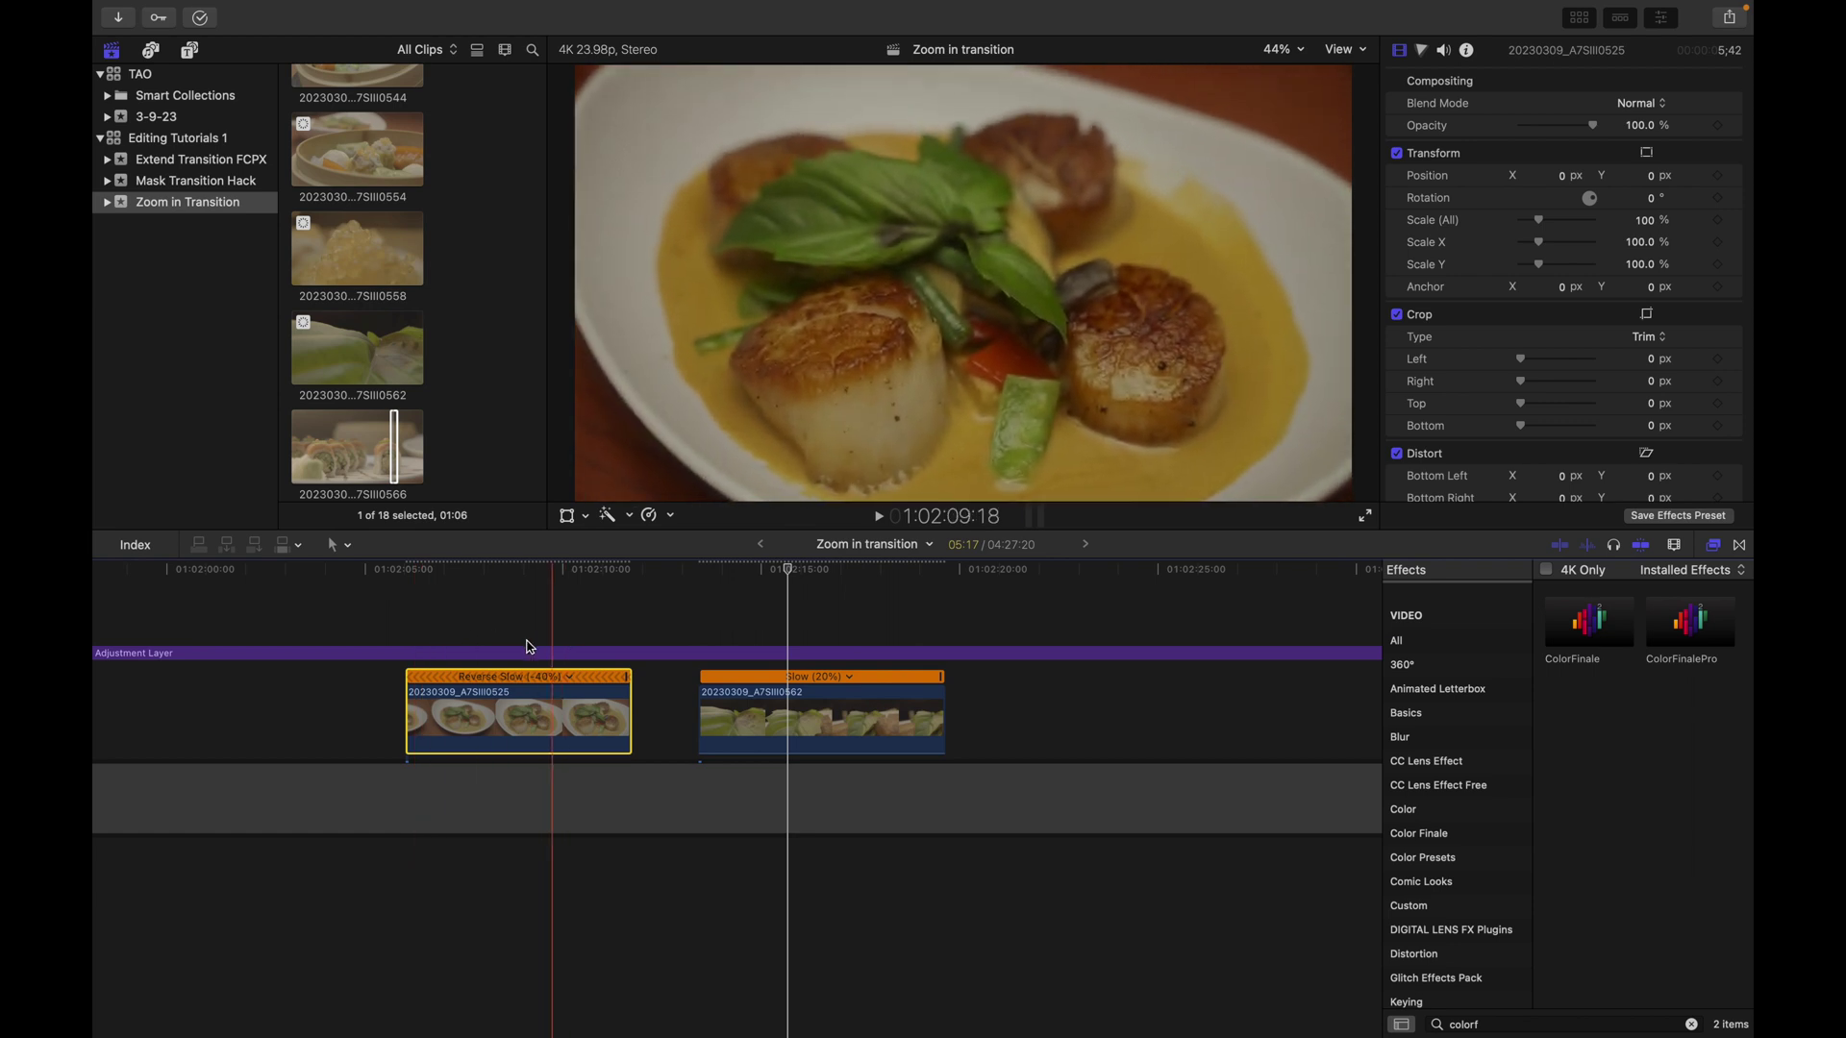
pyautogui.press('space')
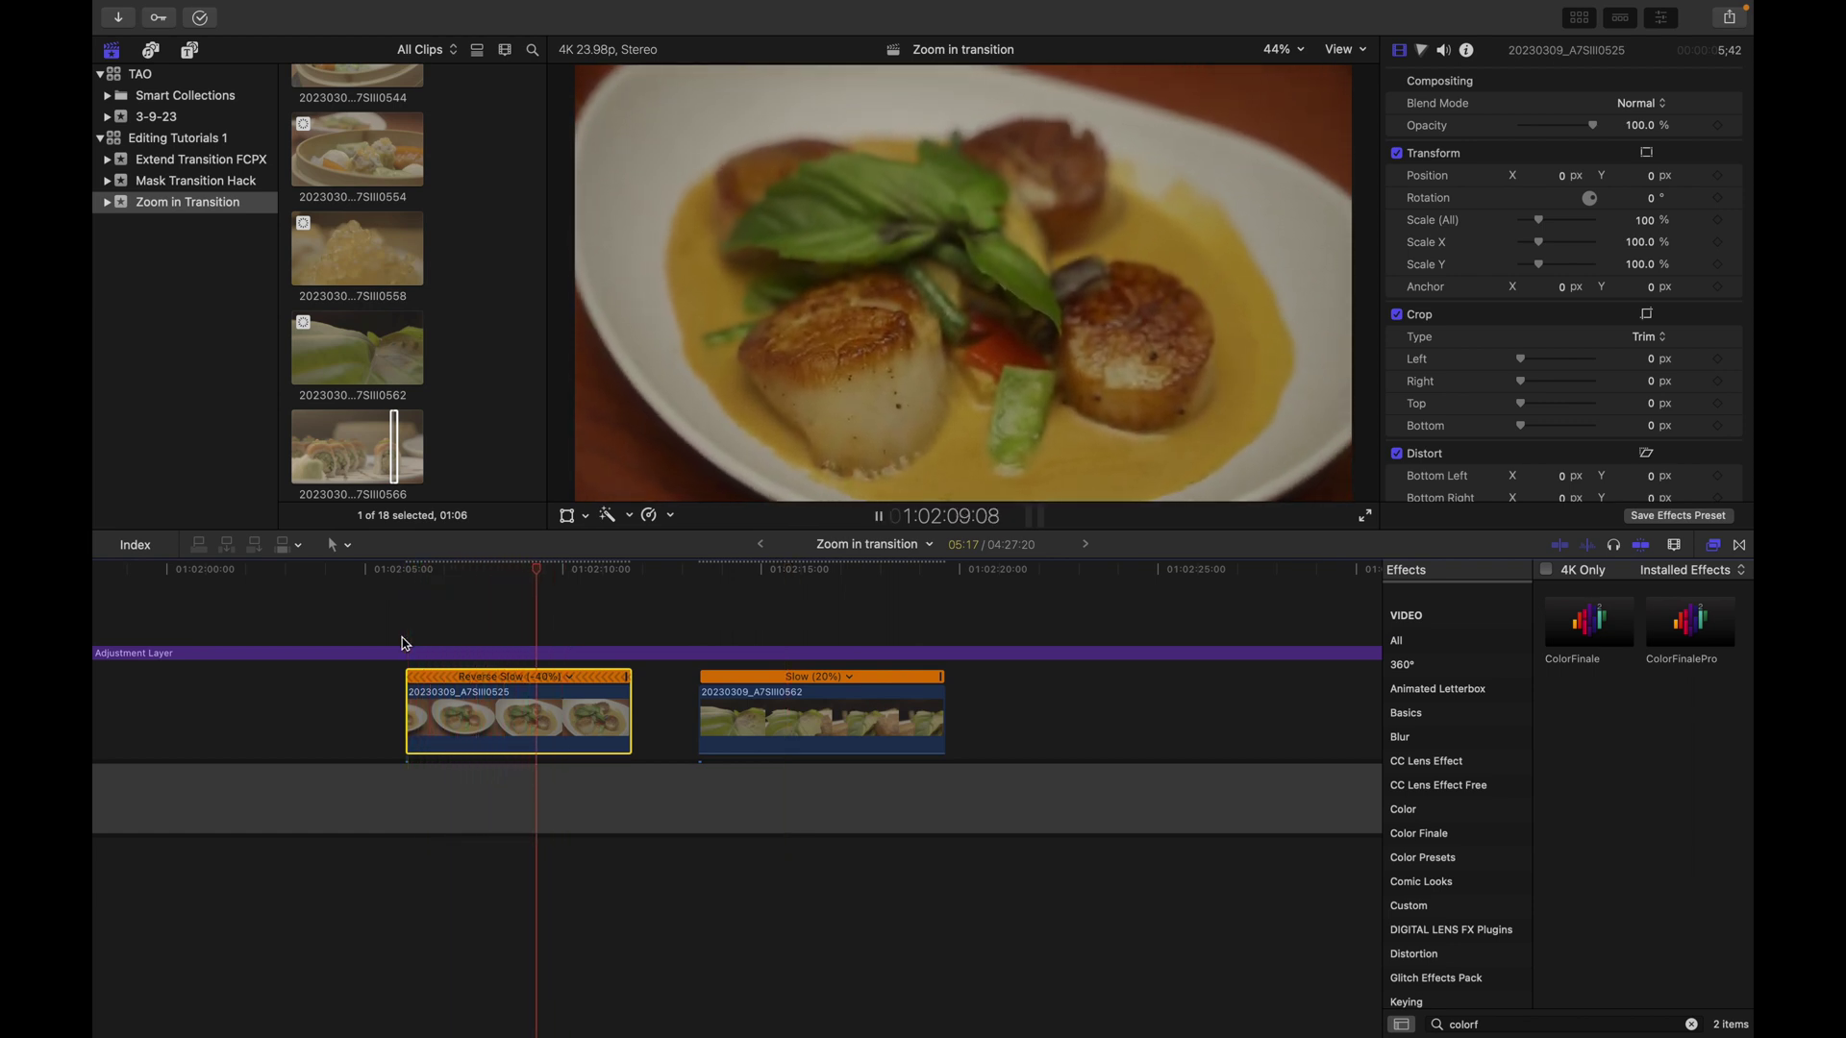
pyautogui.press('space')
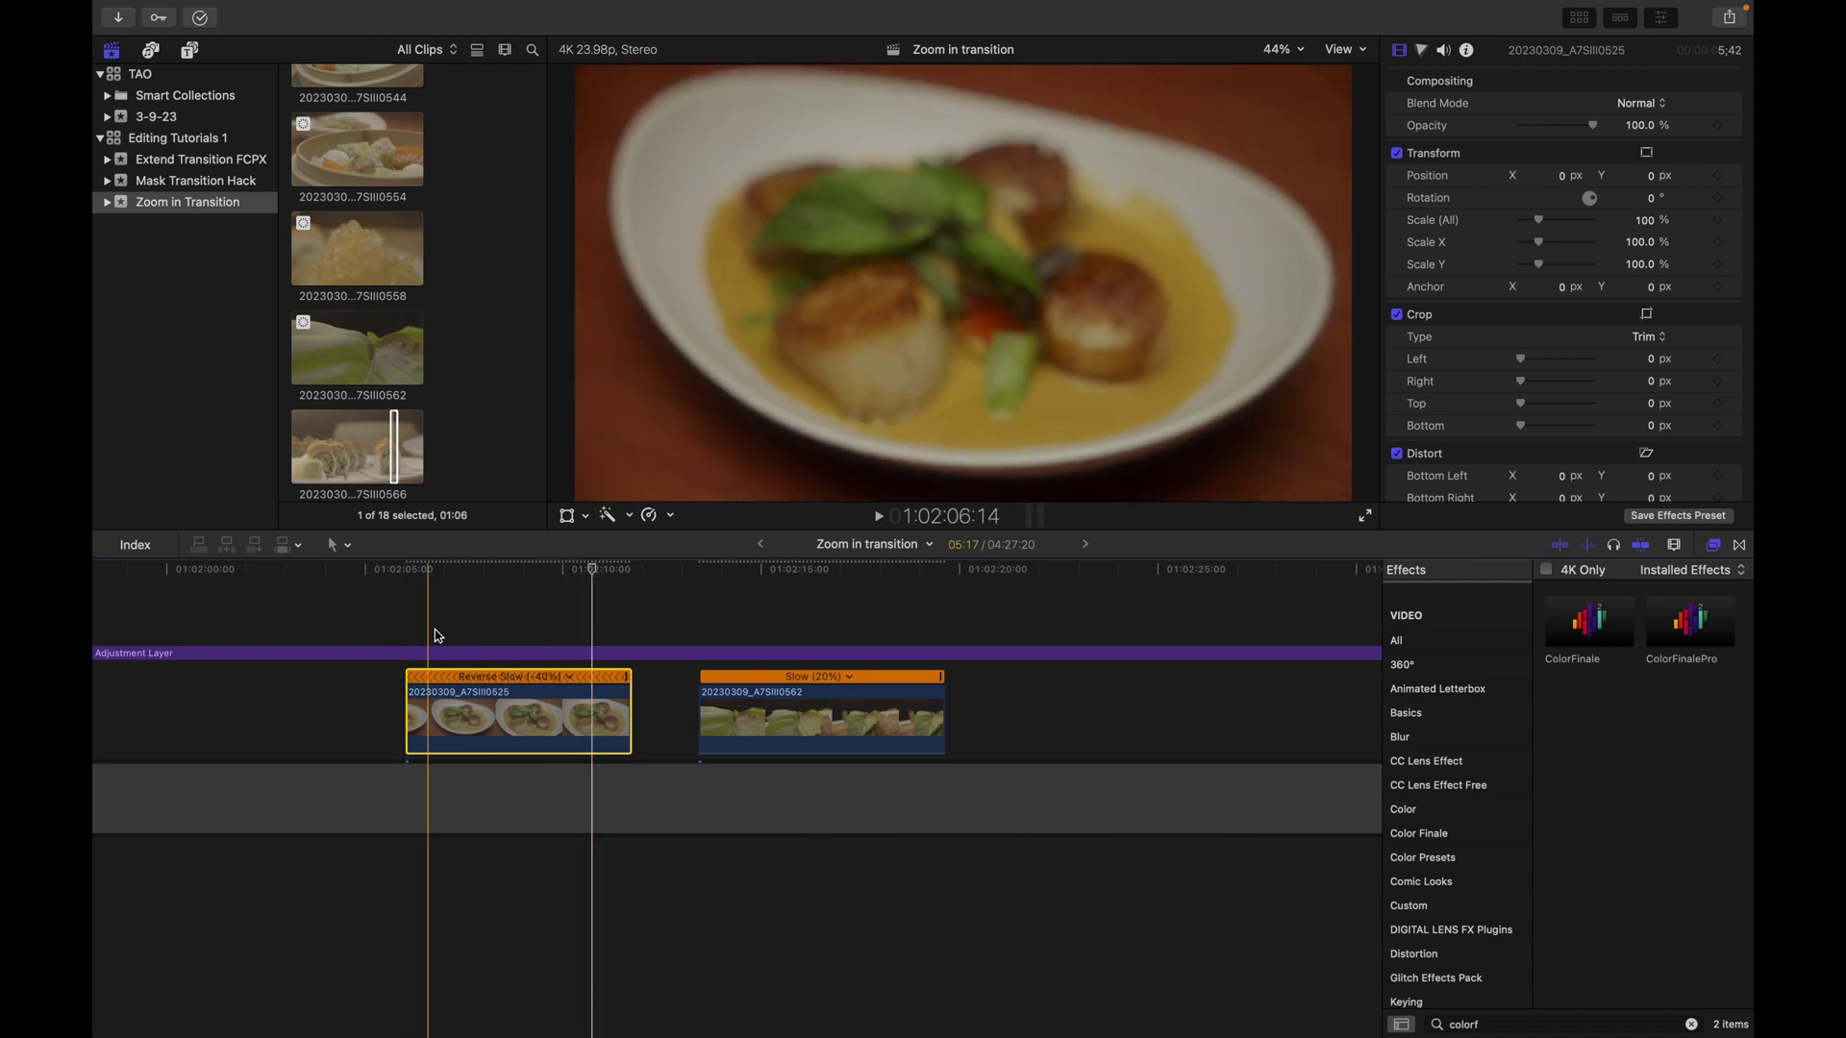
# Compare the reversed scallop dish clip's camera motion with the zoom transitions of the four joined clips by playing both.
pyautogui.click(407, 631)
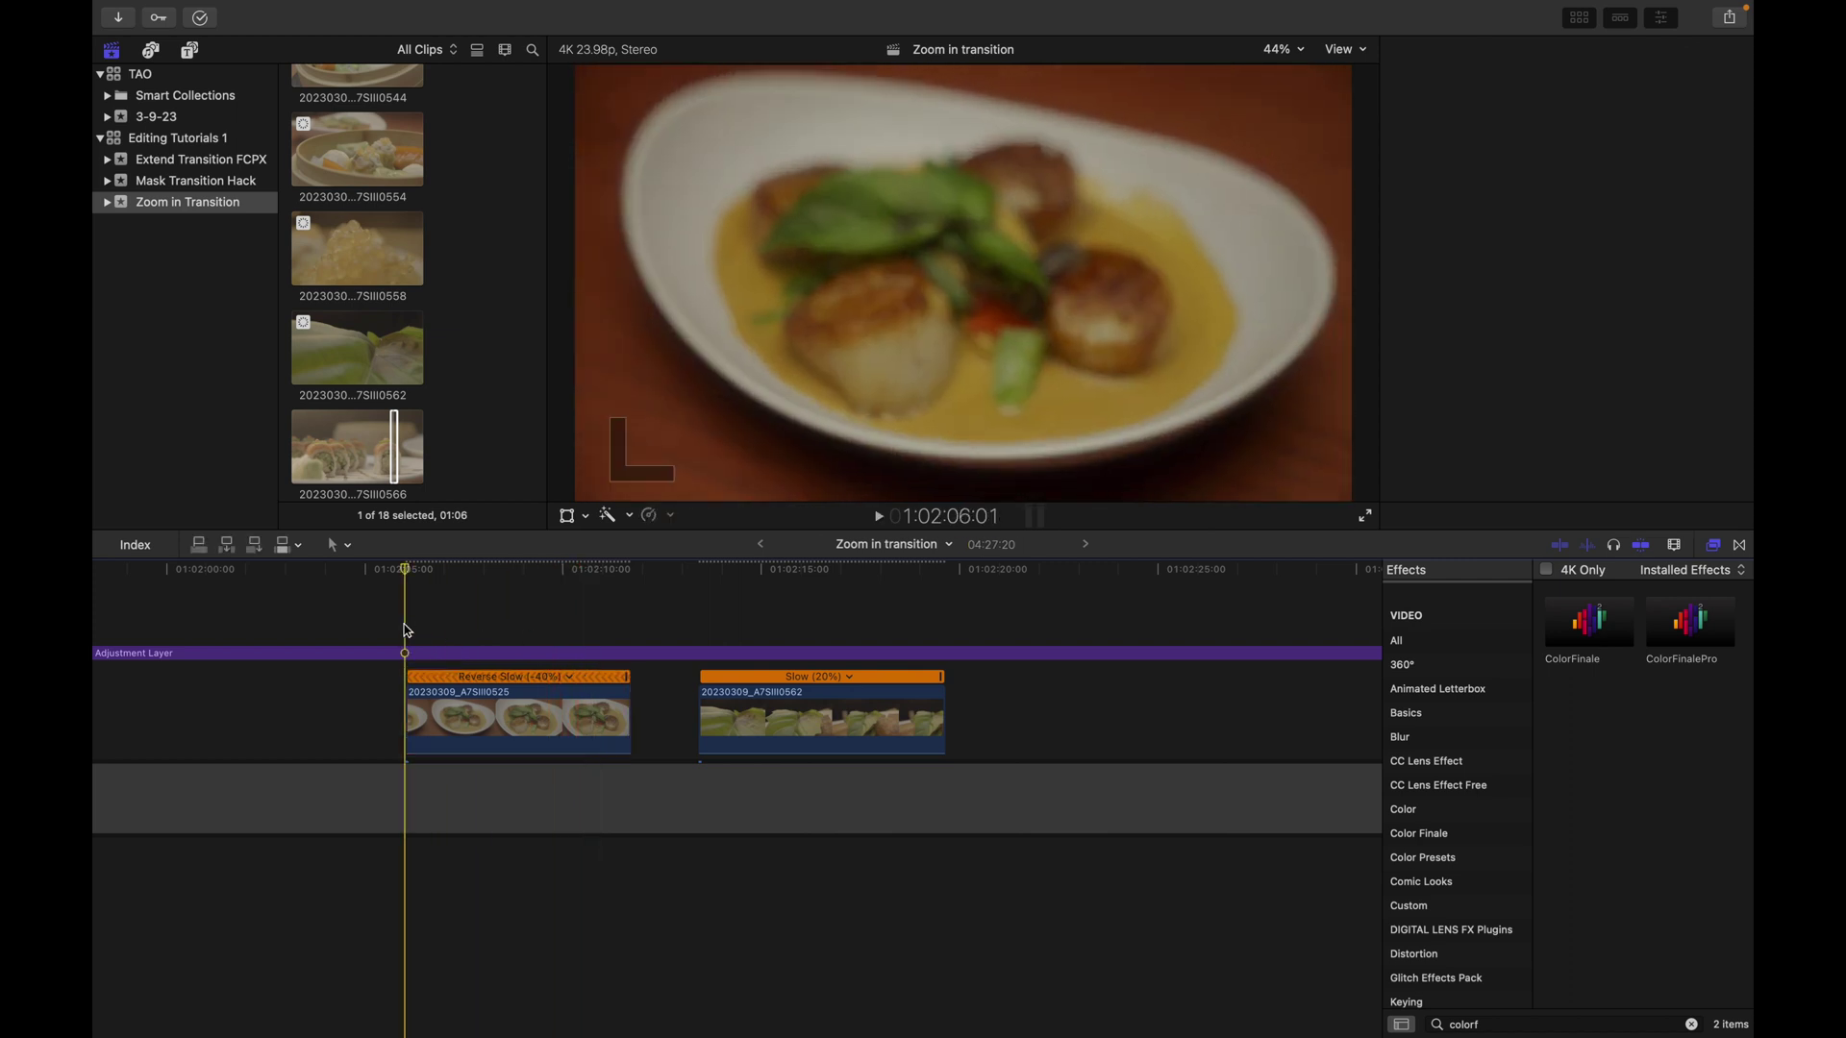
pyautogui.press('space')
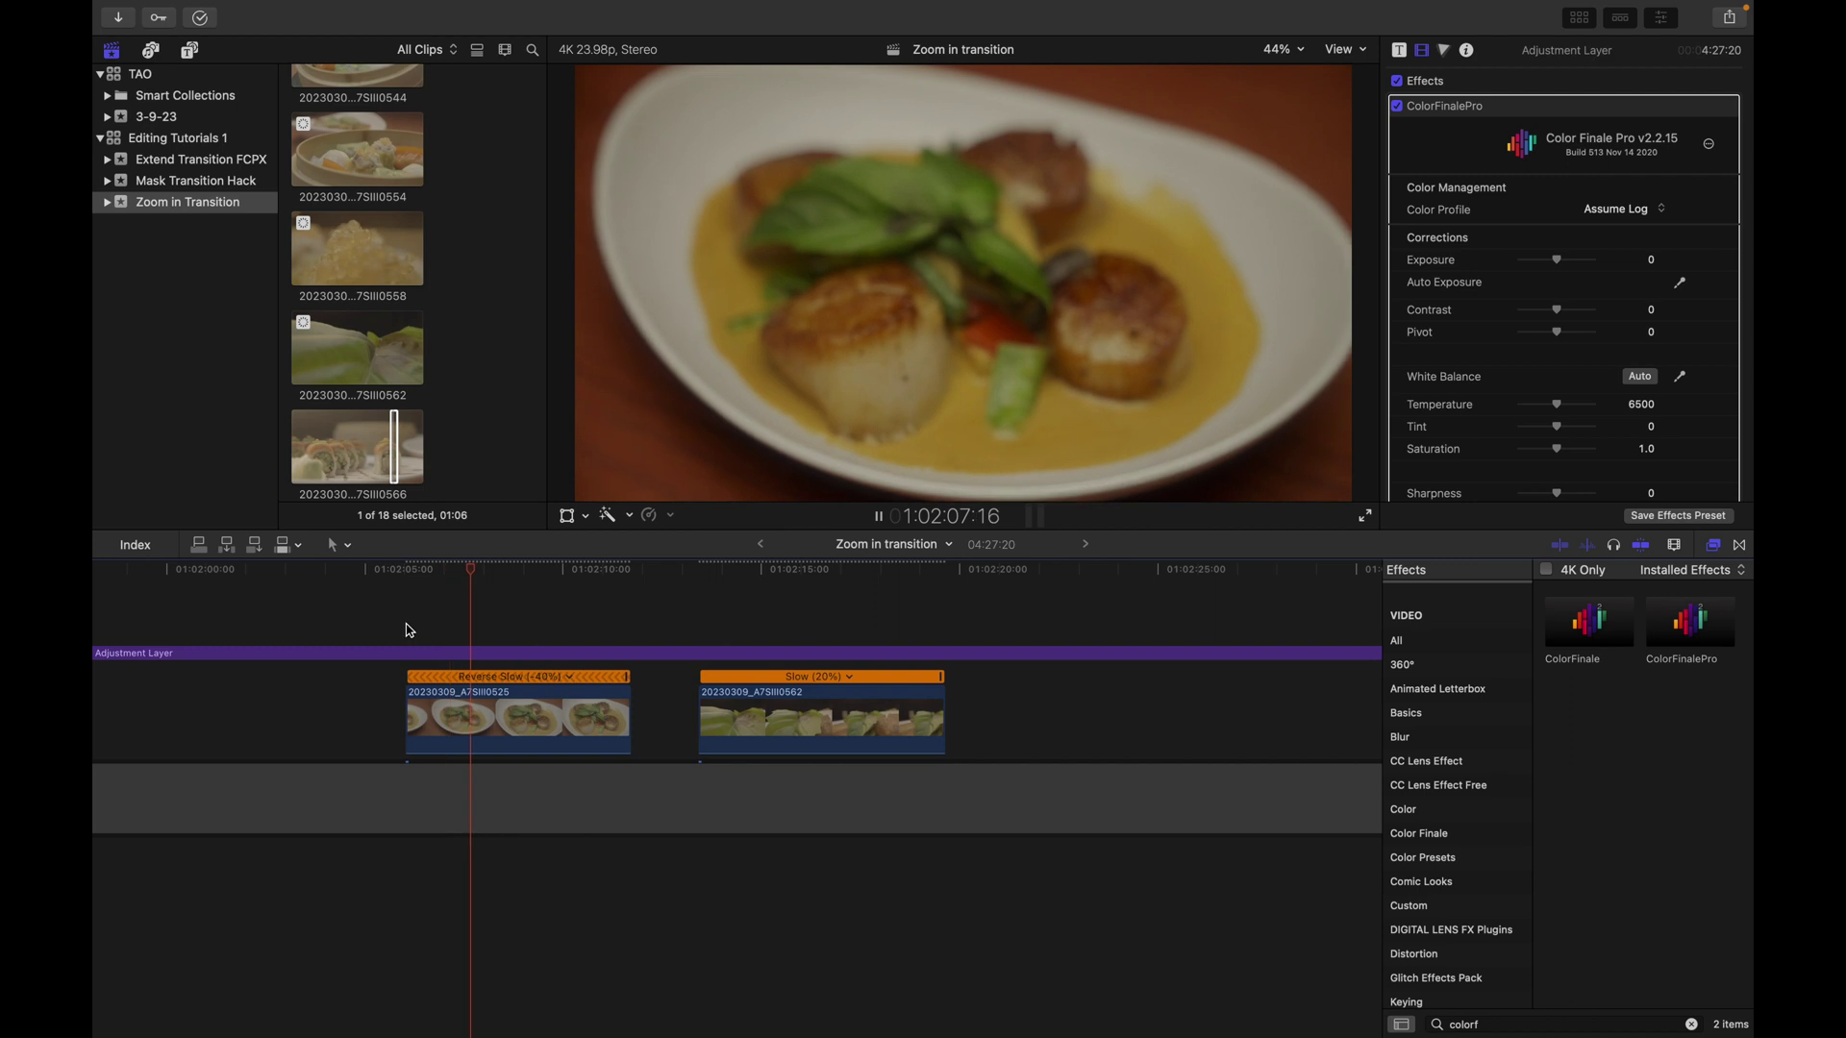
pyautogui.press('space')
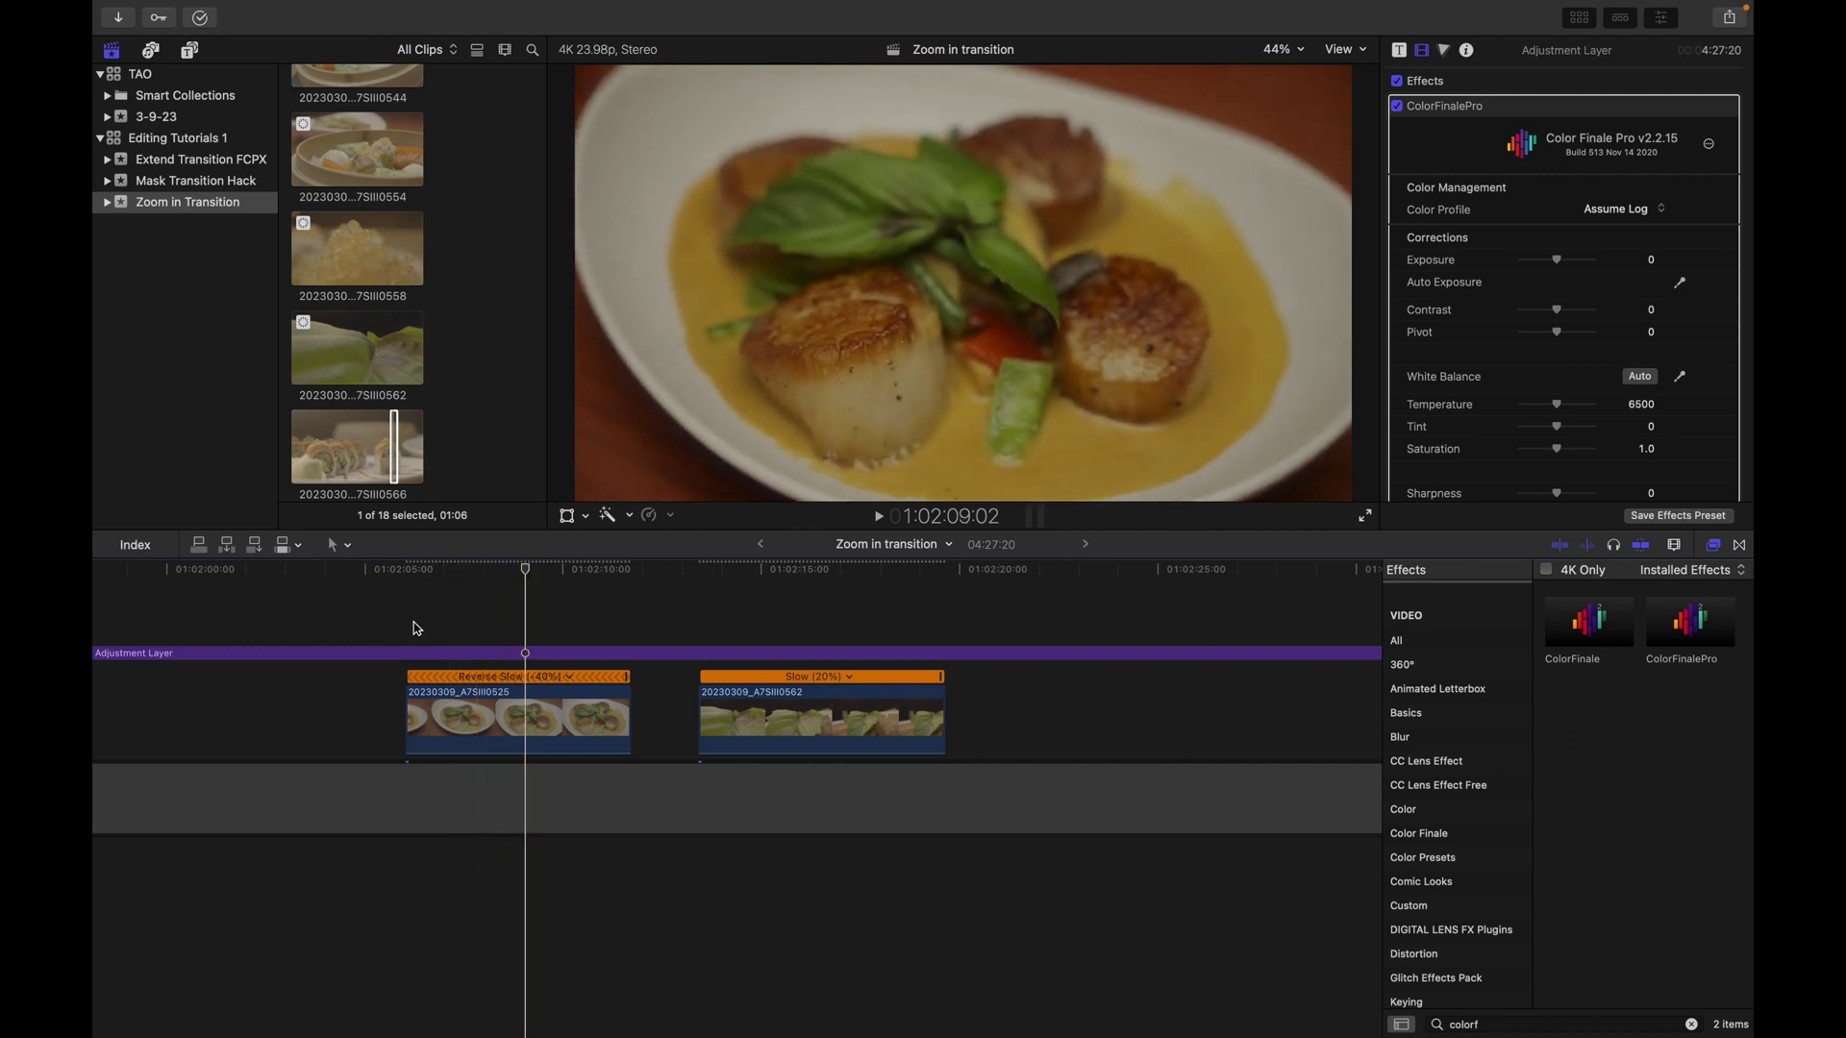
pyautogui.hscroll(-10, 414, 628)
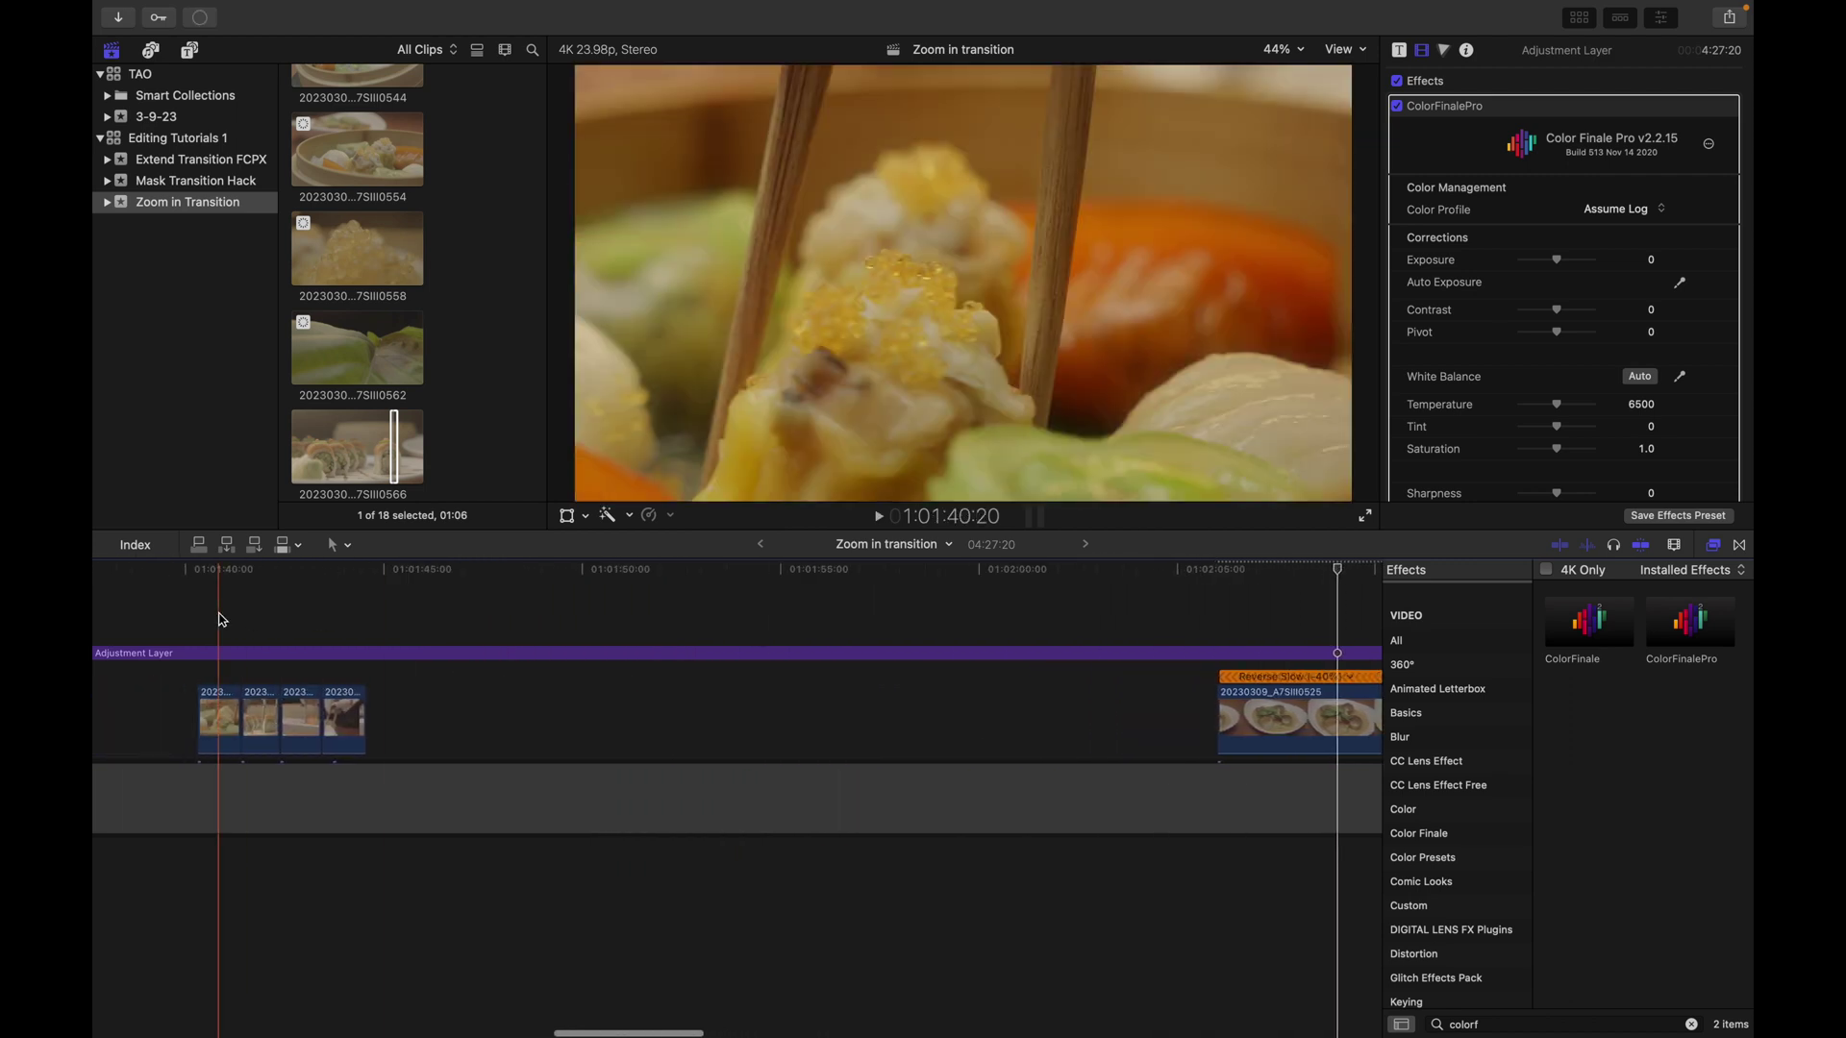
pyautogui.press('l')
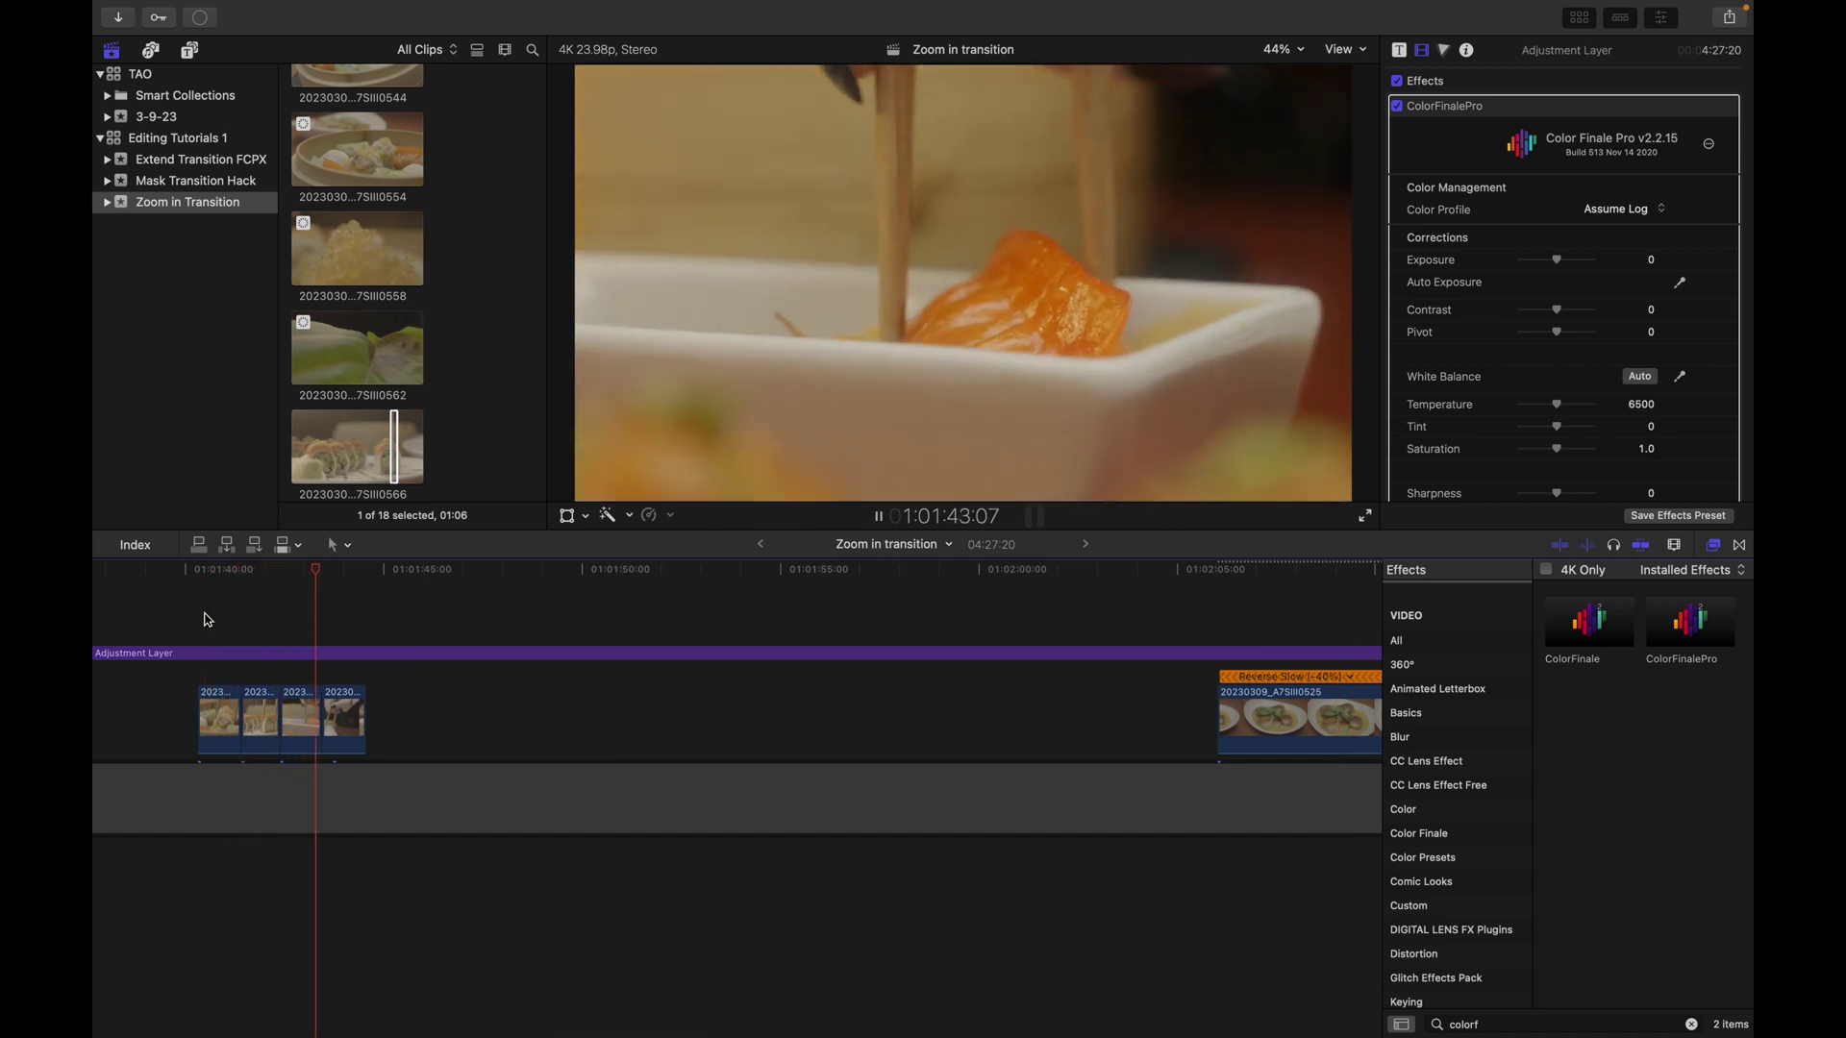
pyautogui.click(192, 608)
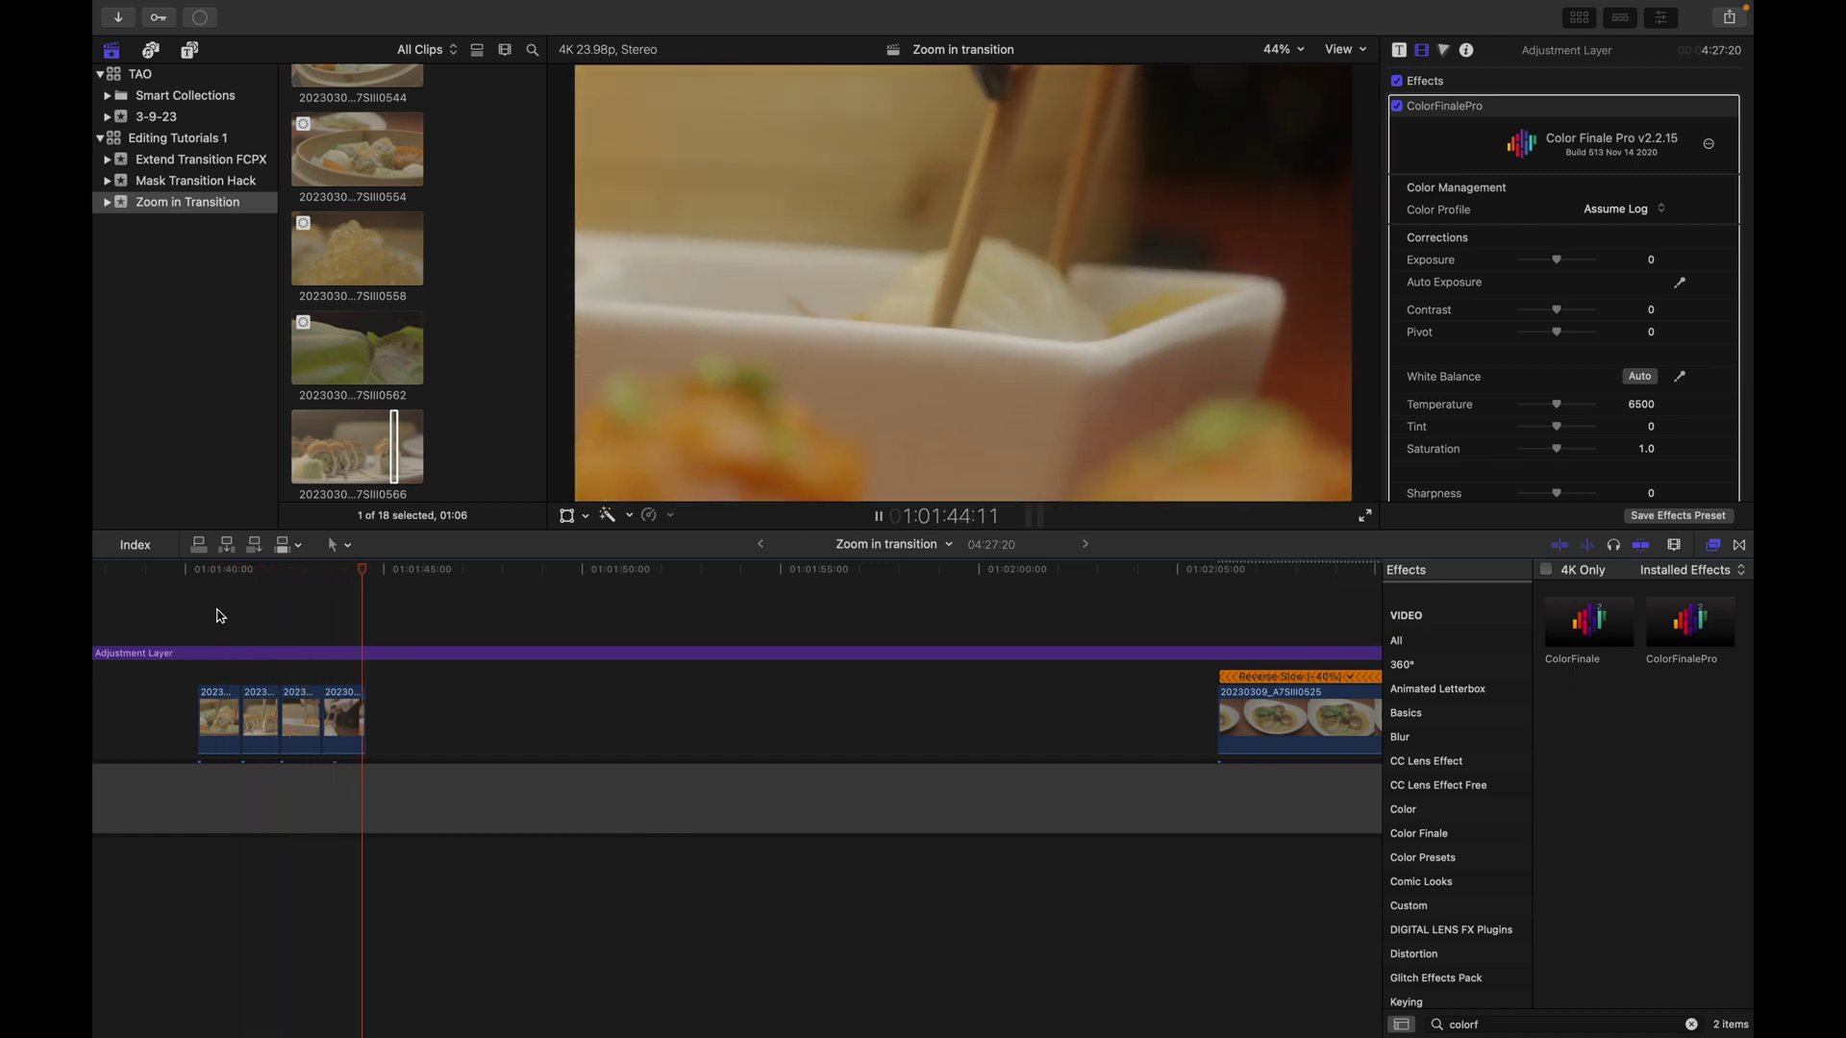
pyautogui.click(216, 616)
pyautogui.hscroll(2, 220, 616)
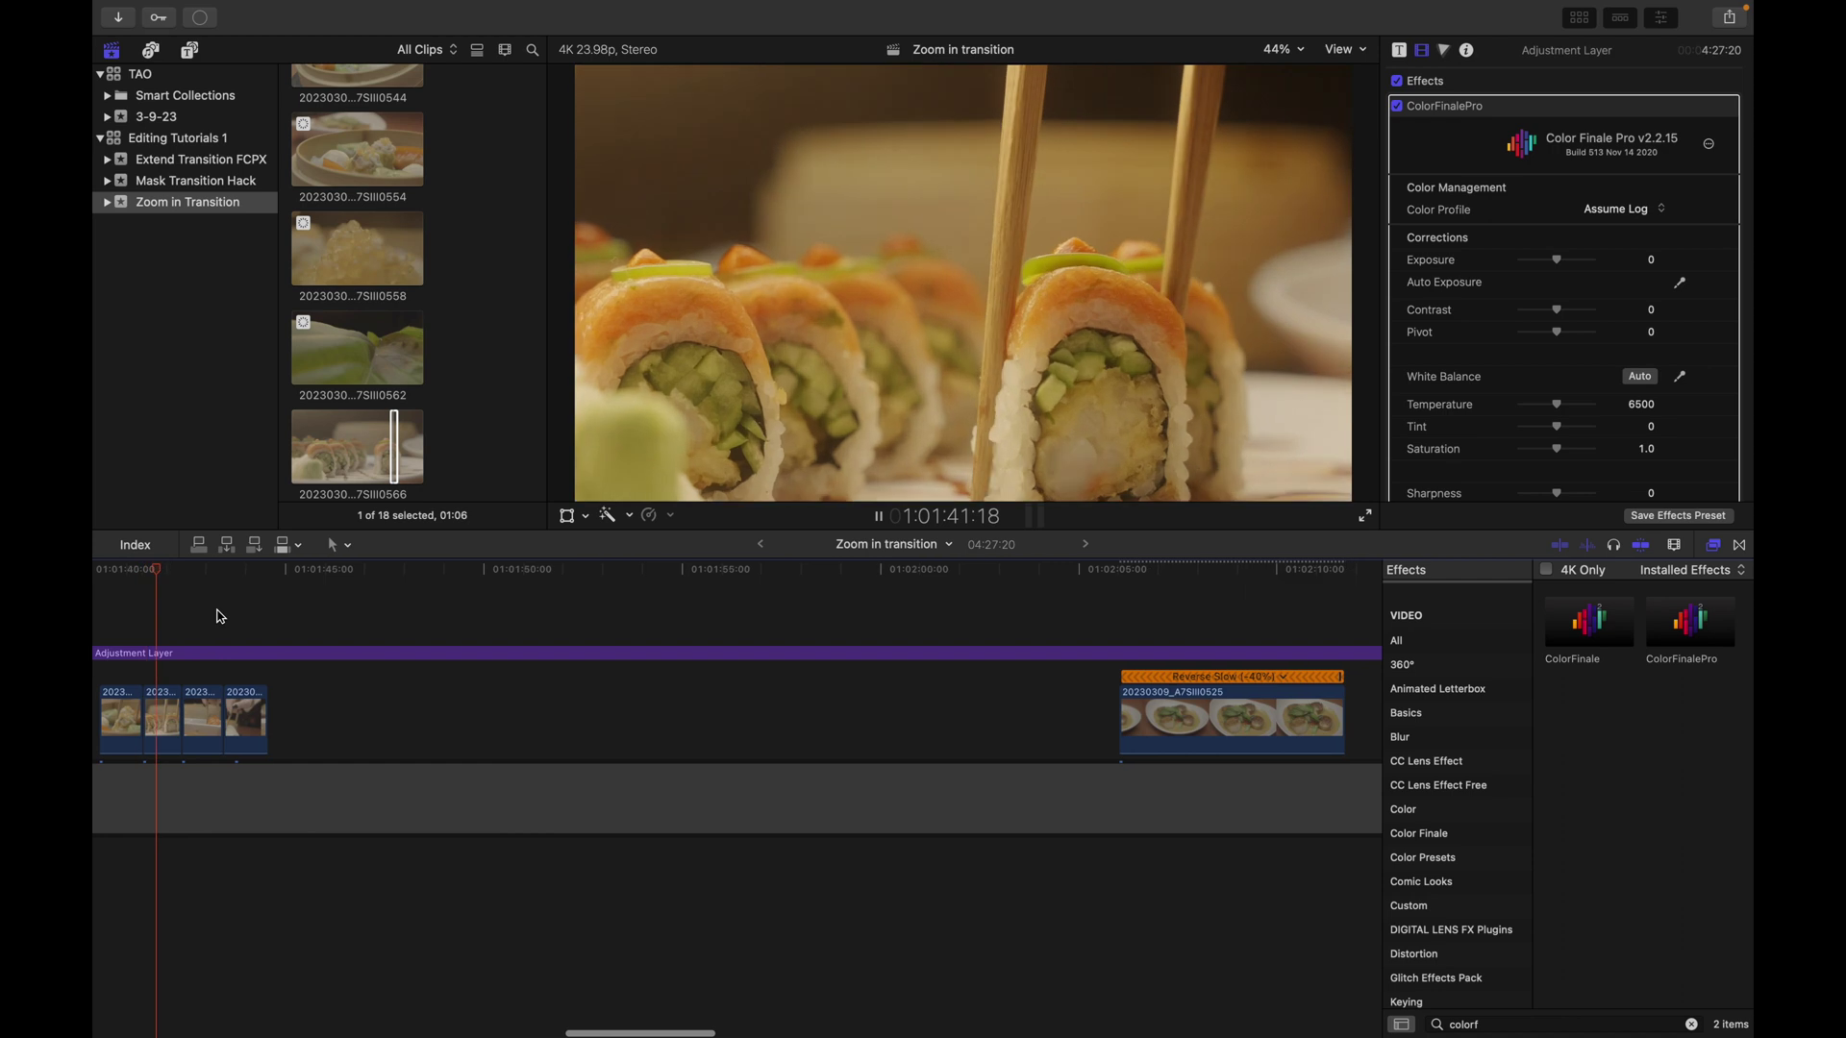
pyautogui.hscroll(5, 321, 632)
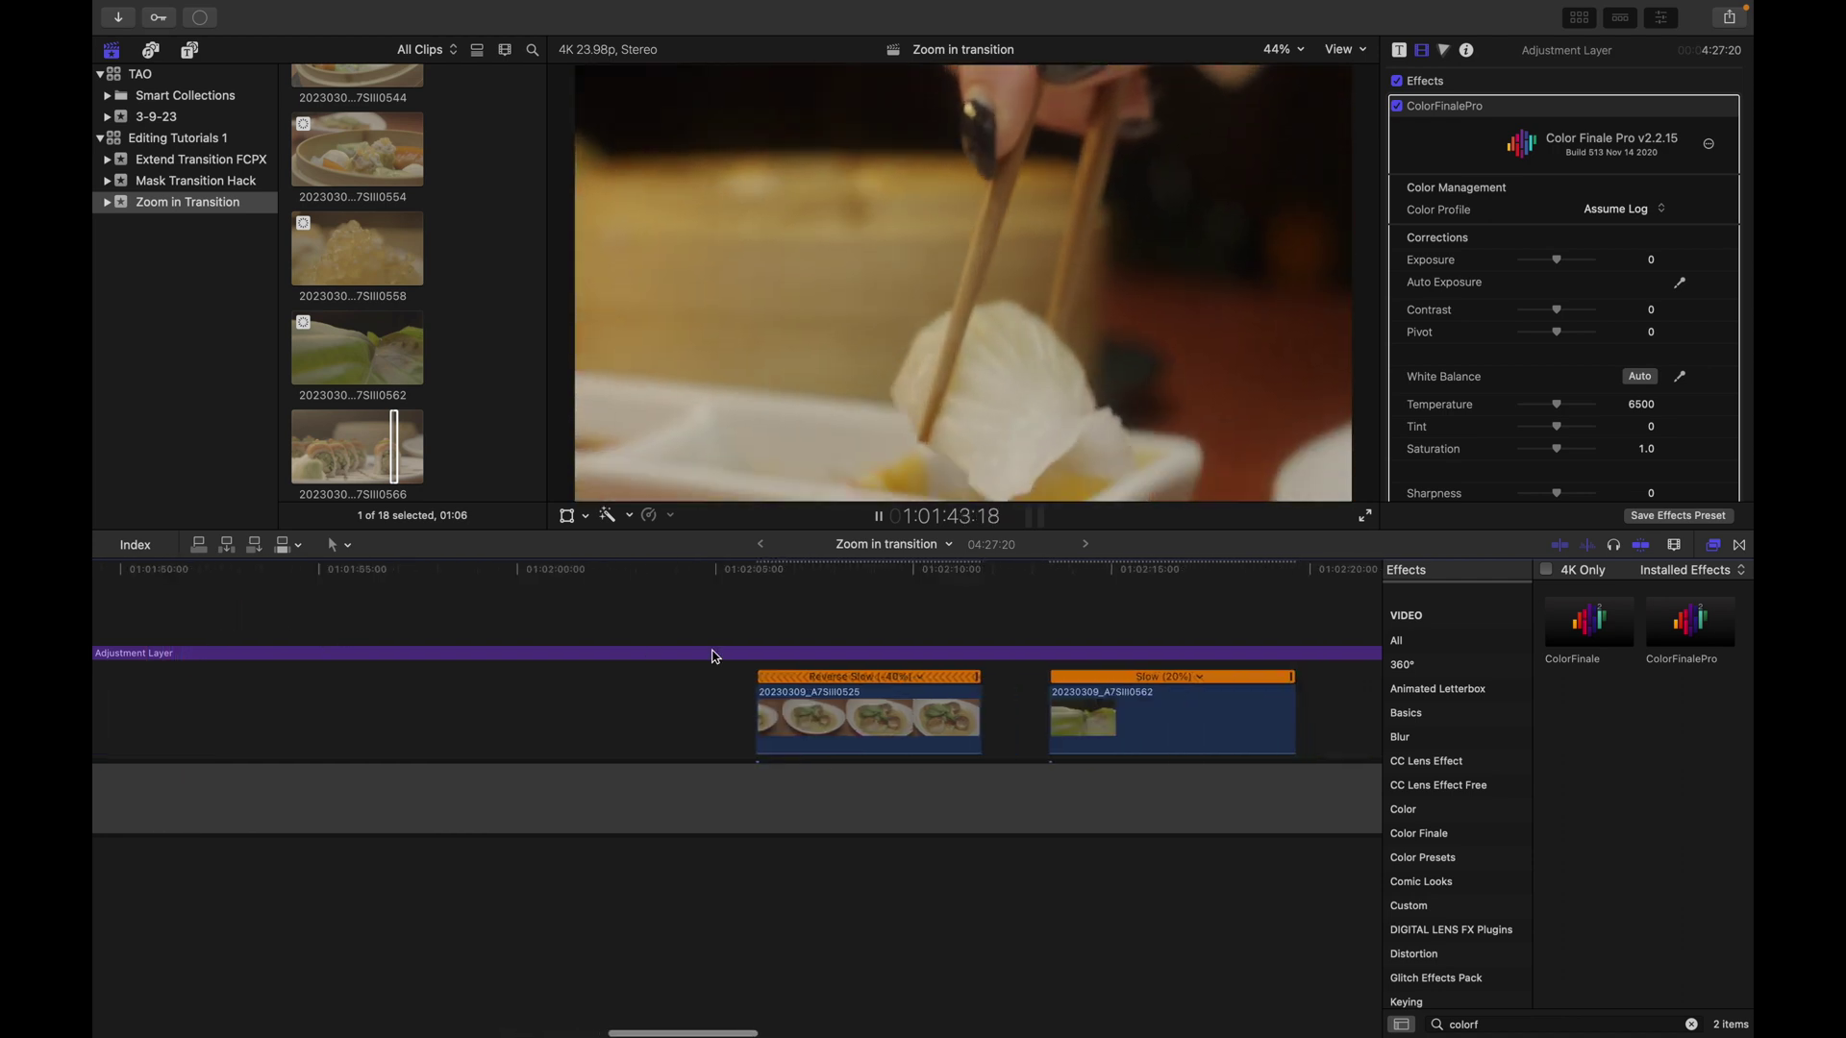
pyautogui.click(746, 626)
pyautogui.hscroll(4, 746, 626)
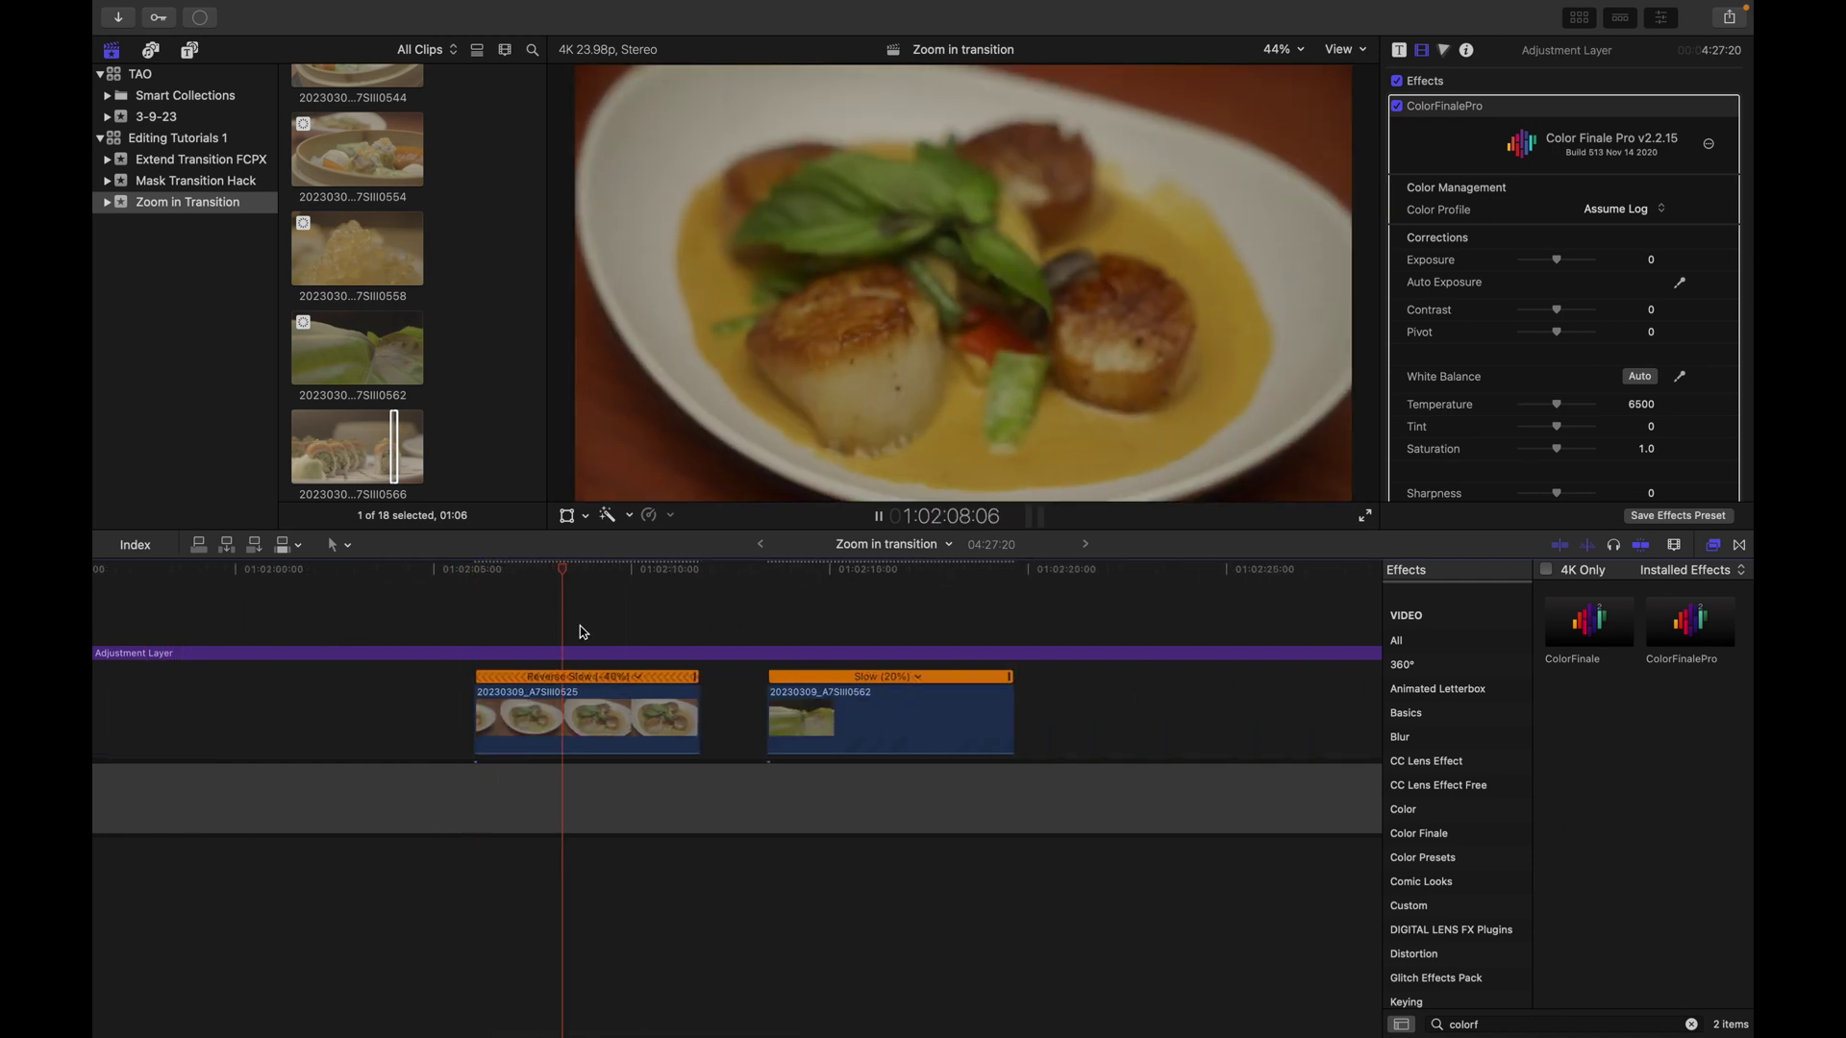
pyautogui.press('space')
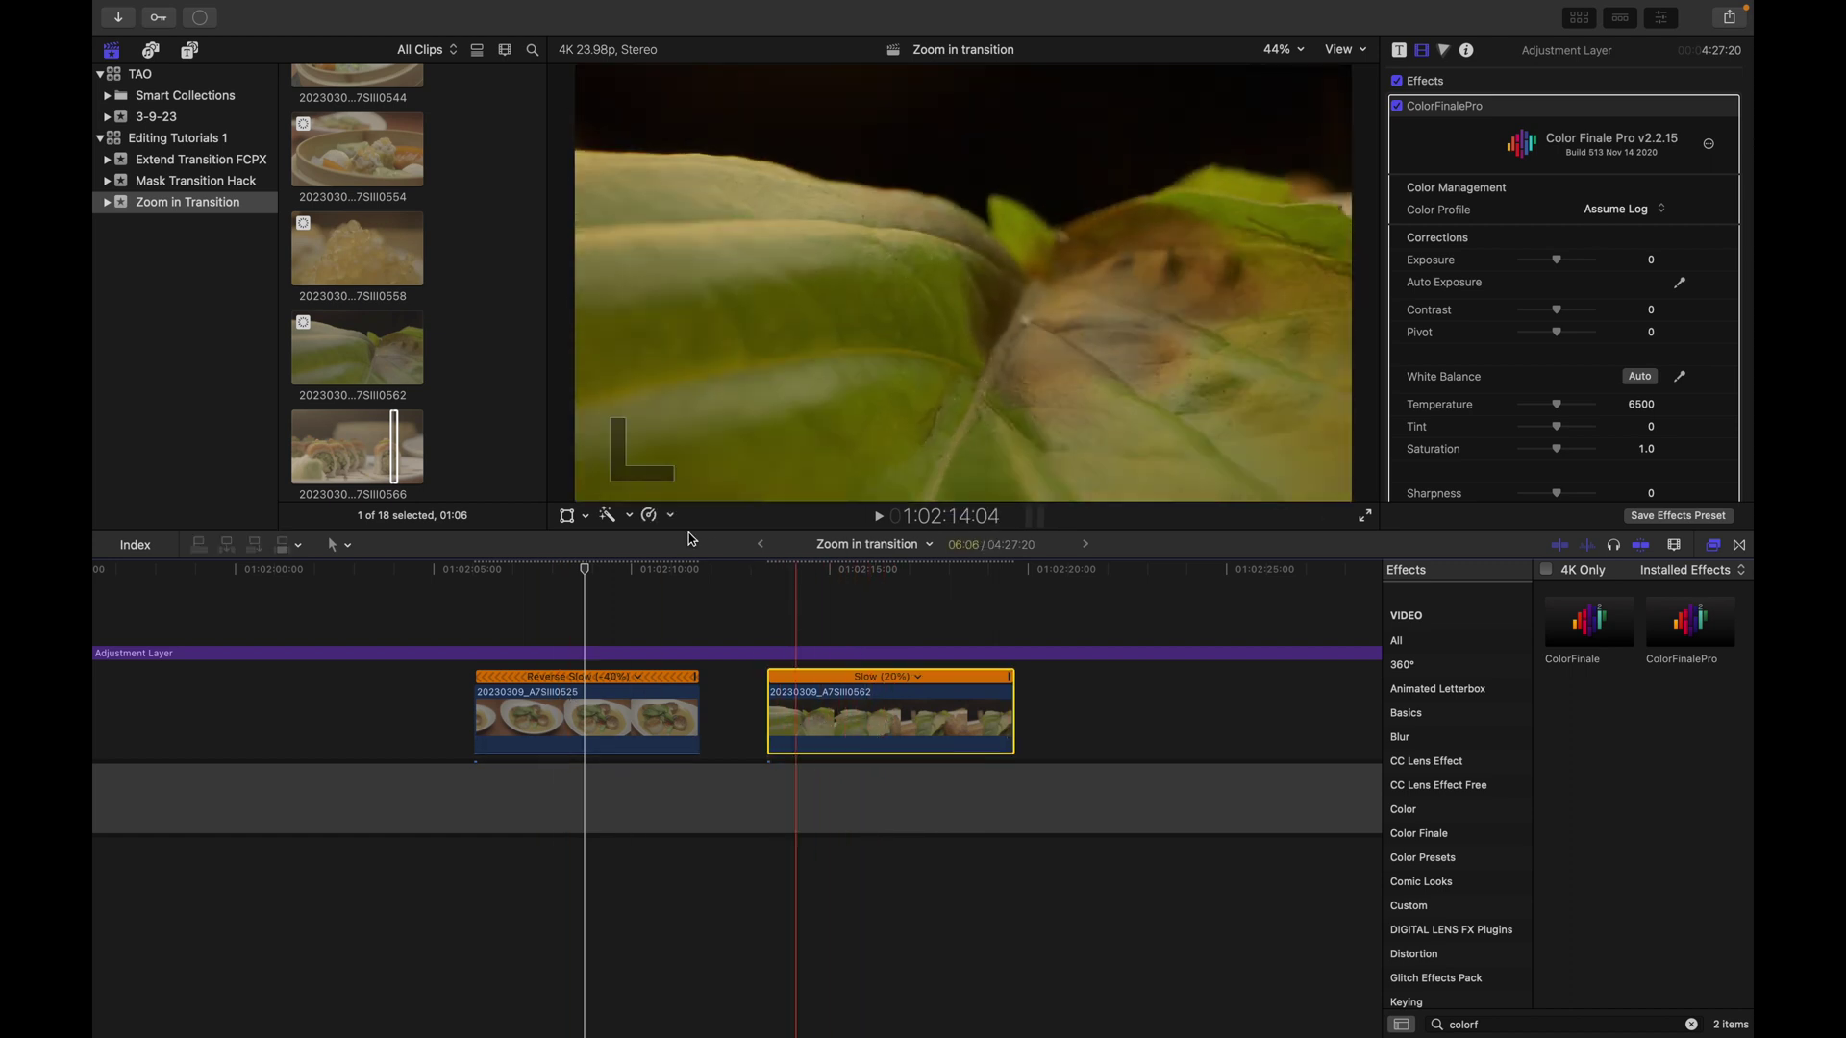
# Apply Reverse Clip to the slowed basil leaf clip 20230309_A7SIII0562.
pyautogui.click(807, 716)
pyautogui.click(649, 516)
pyautogui.click(712, 667)
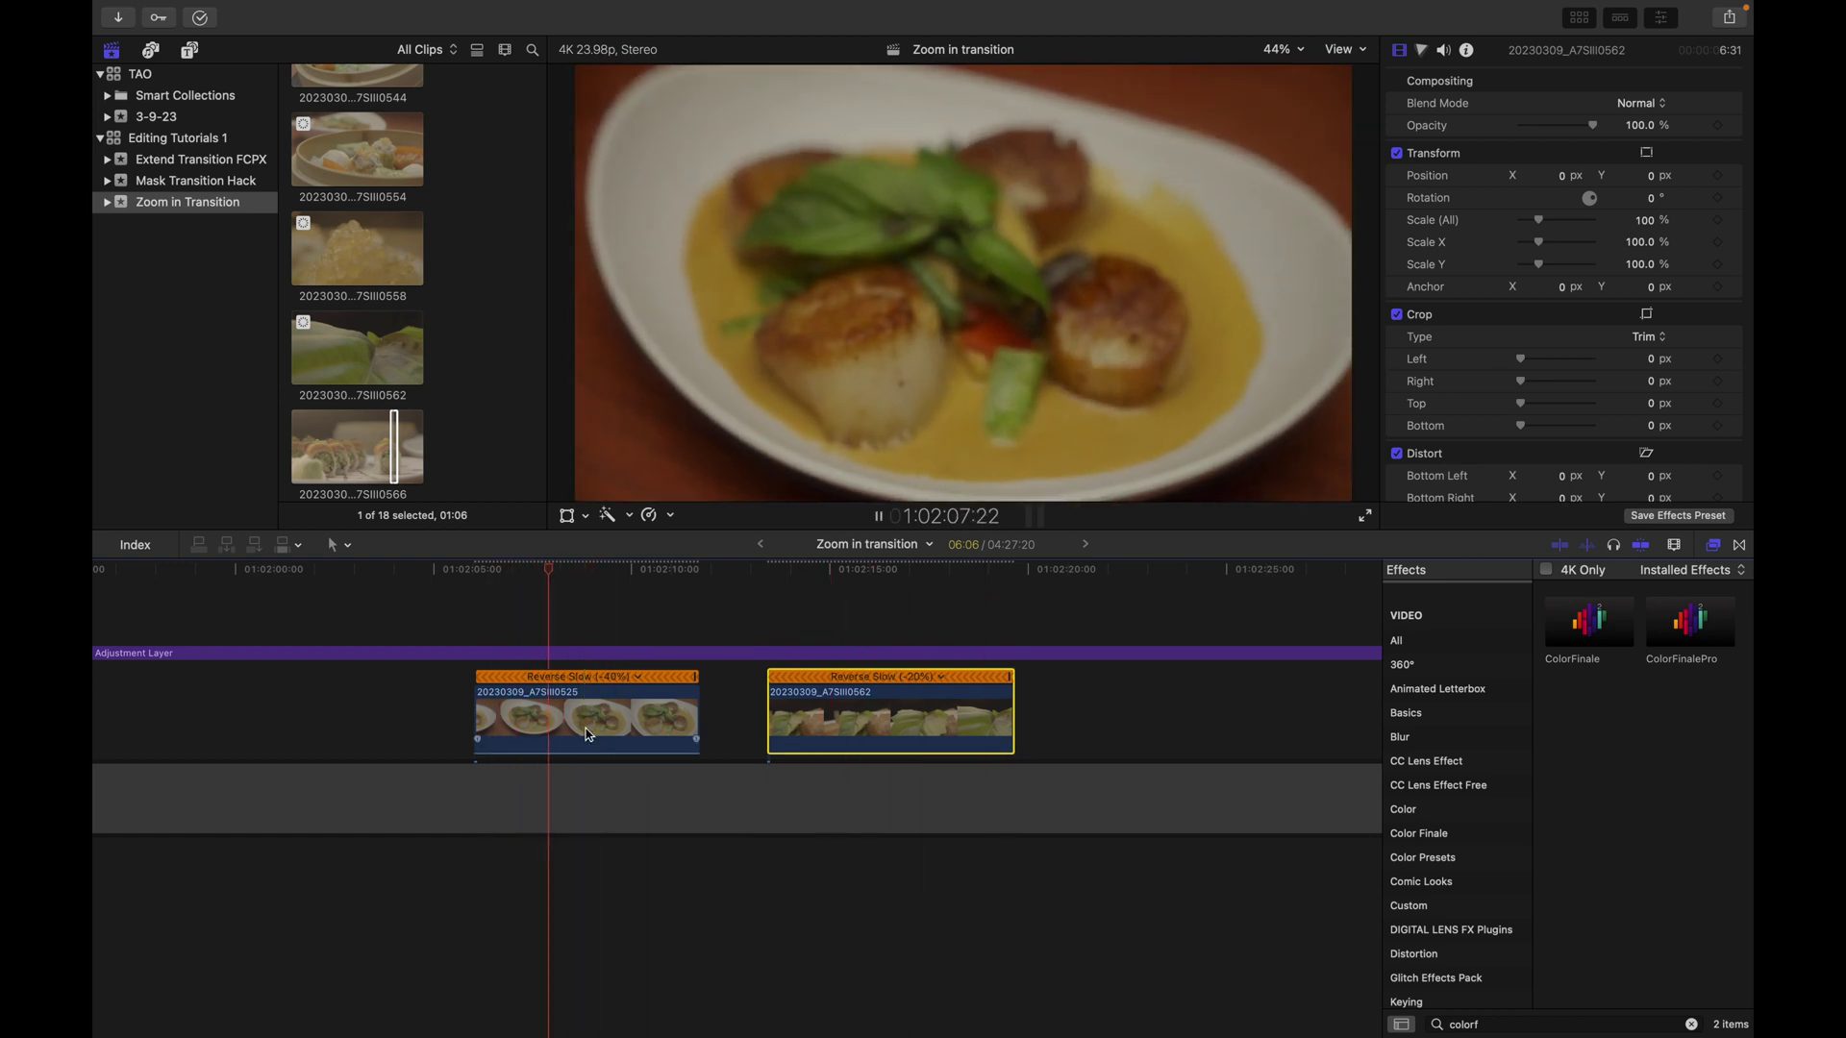
# Trim the start of the reversed scallop clip 20230309_A7SIII0525 to 01:02:07:17 and play back its opening.
pyautogui.press('super+equal')
pyautogui.press('space')
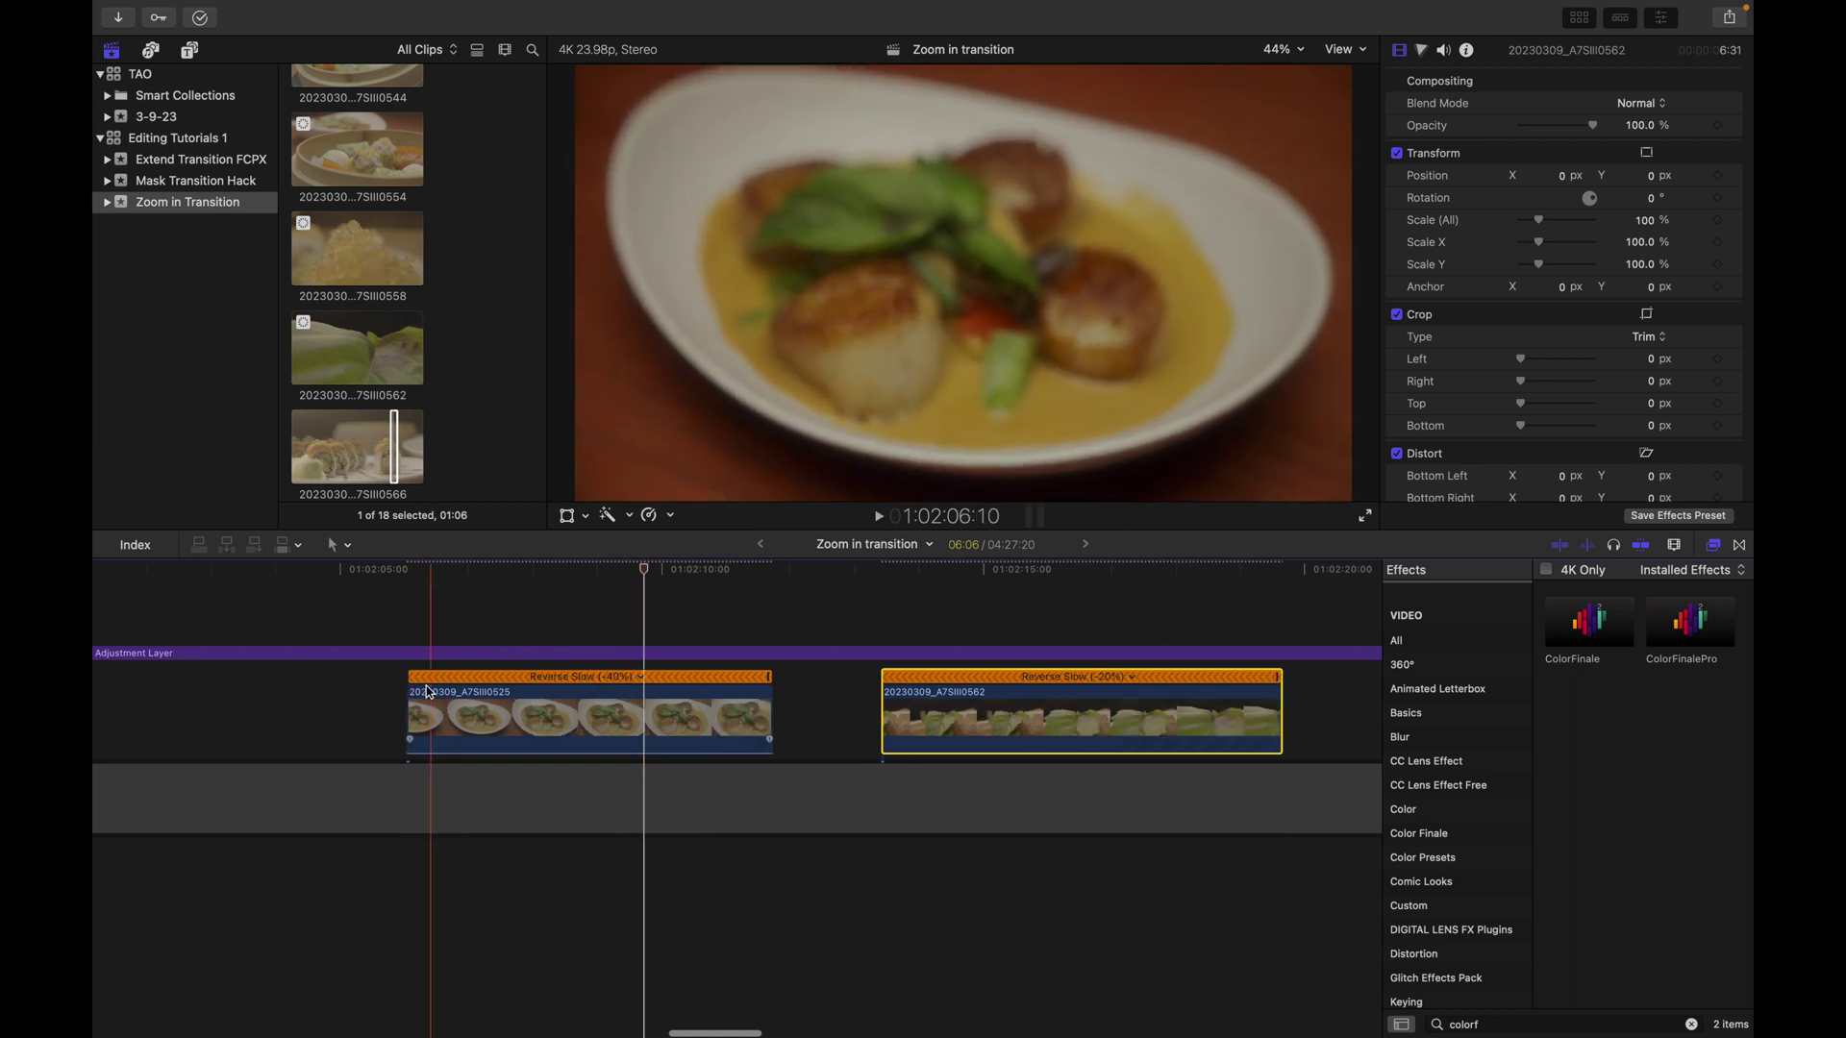
pyautogui.click(405, 635)
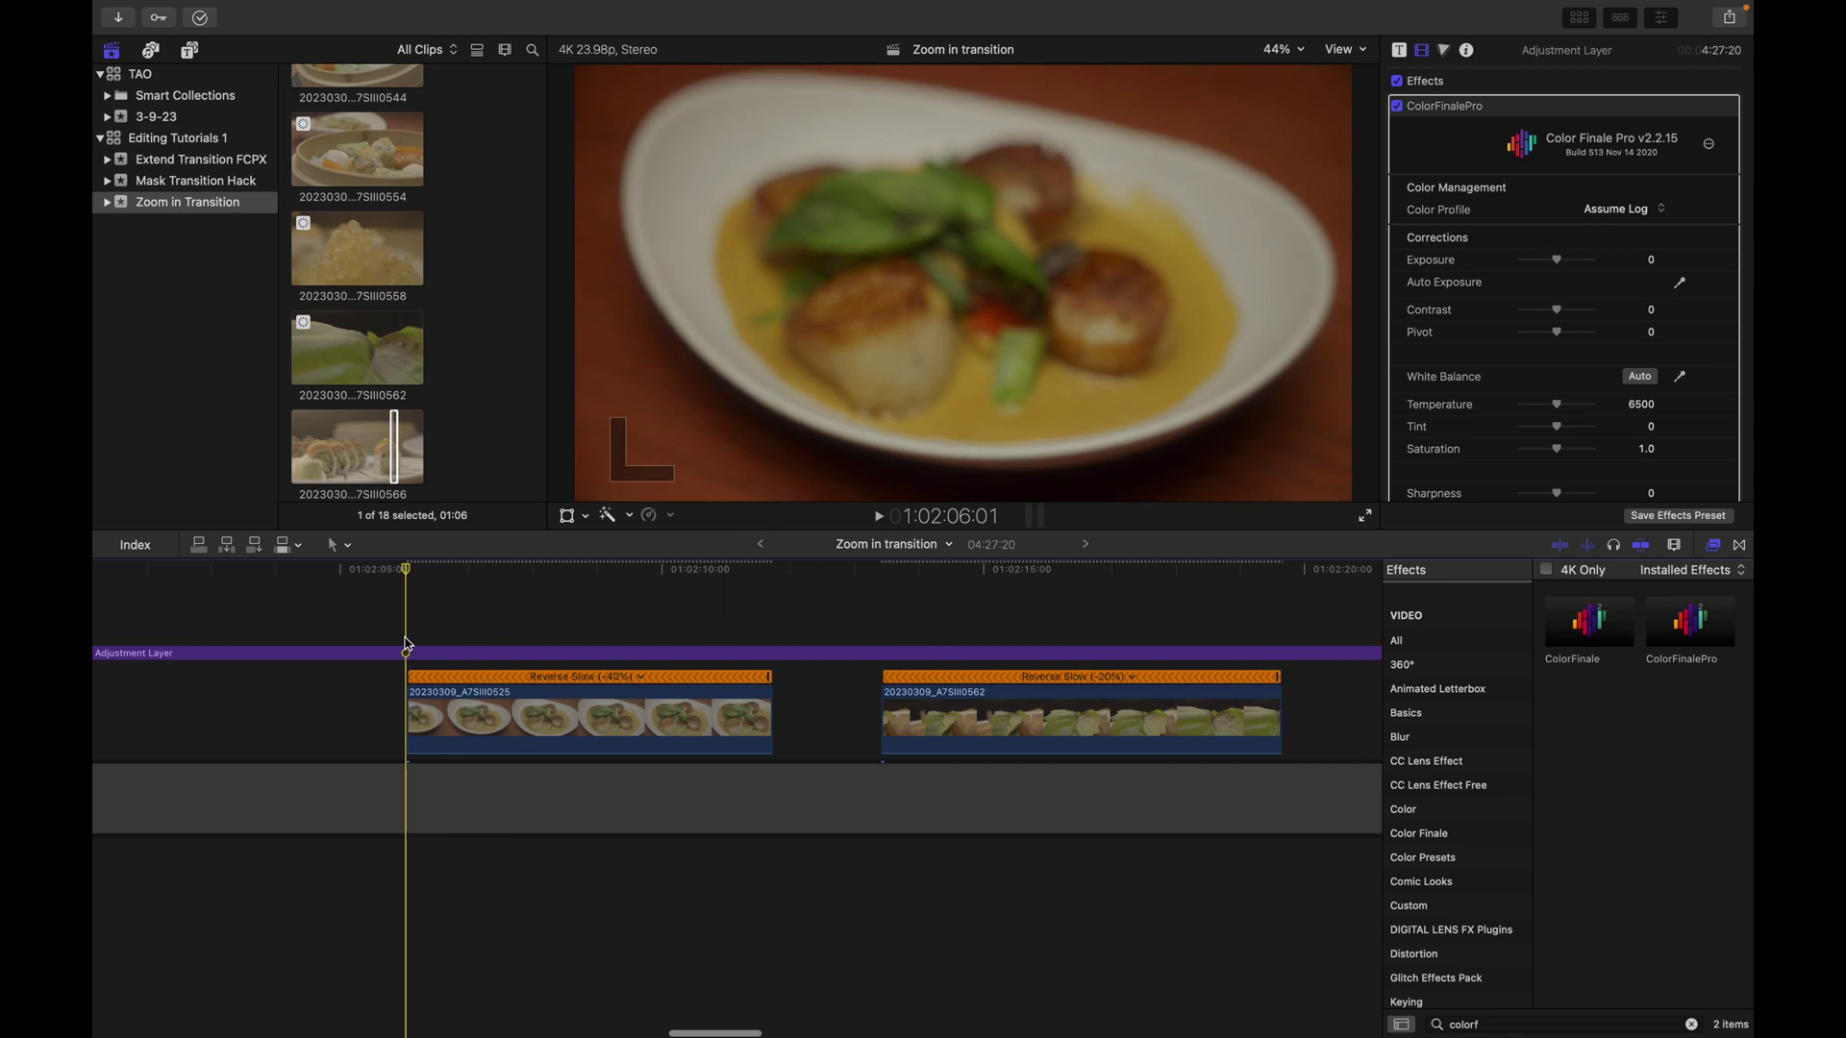
pyautogui.press('l')
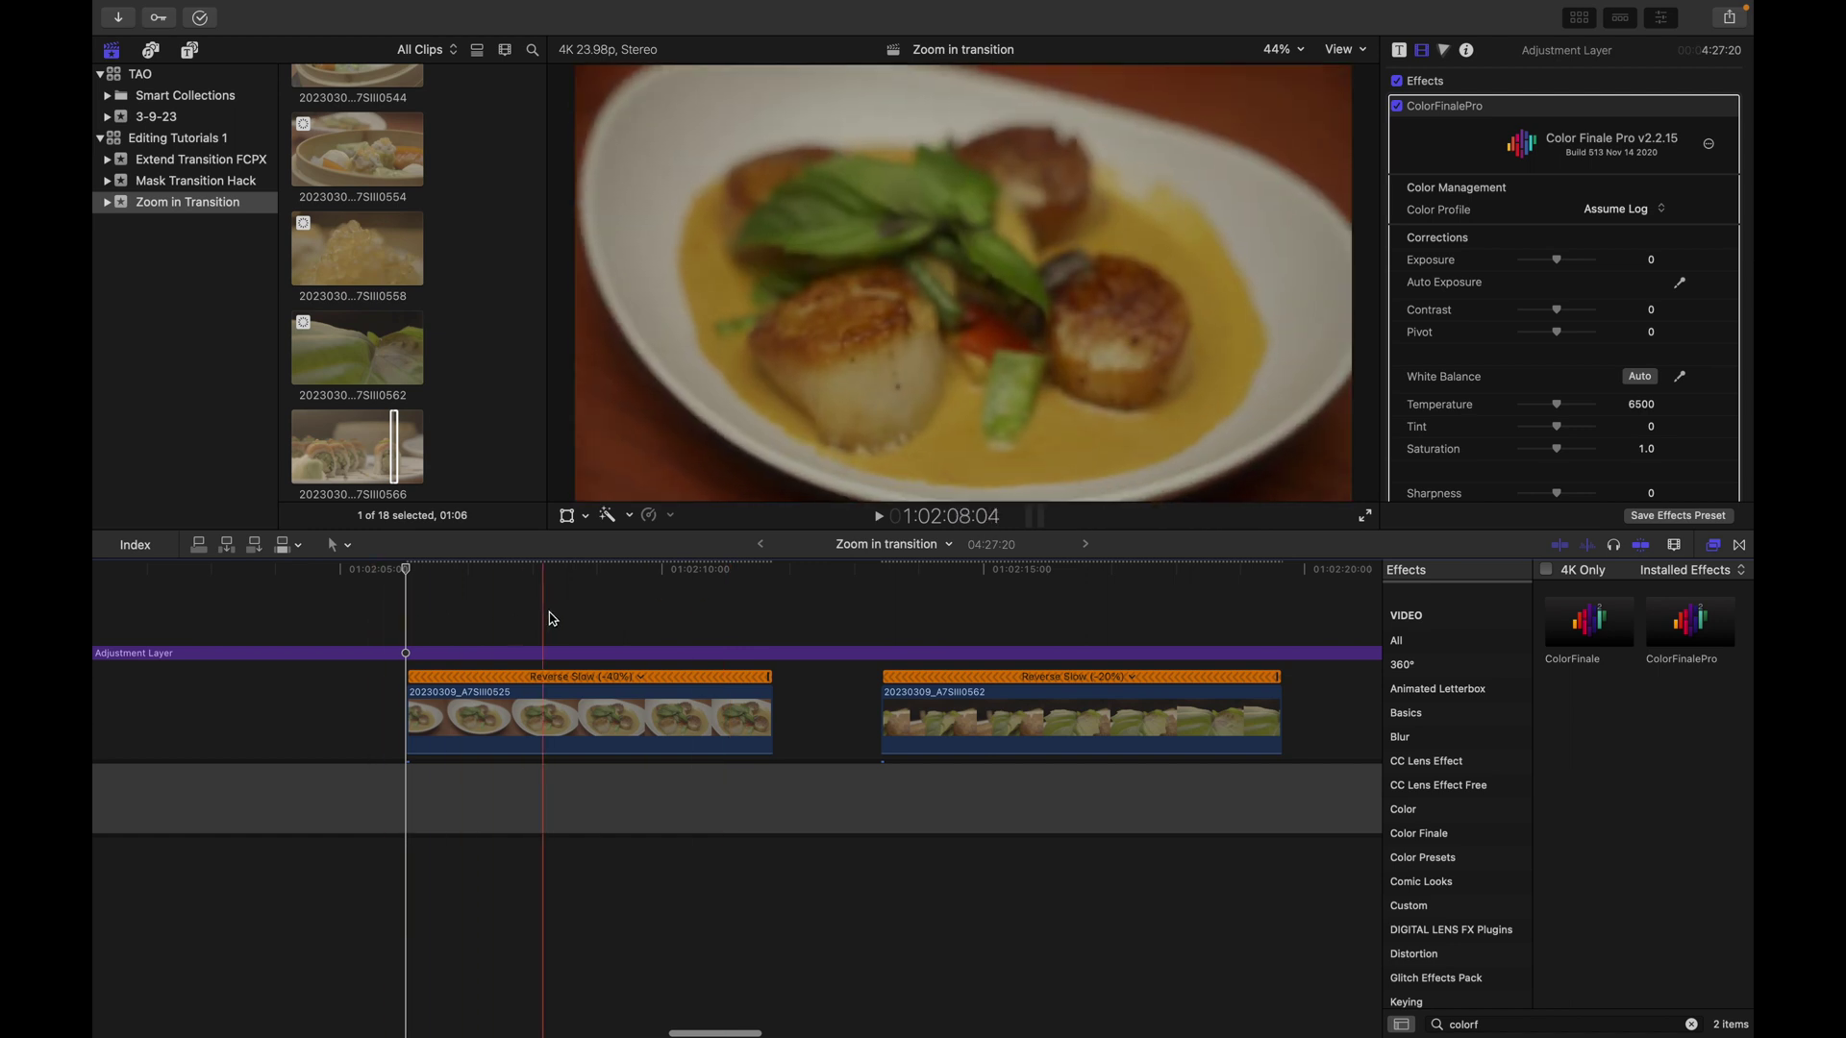
pyautogui.moveTo(420, 711); pyautogui.dragTo(512, 711)
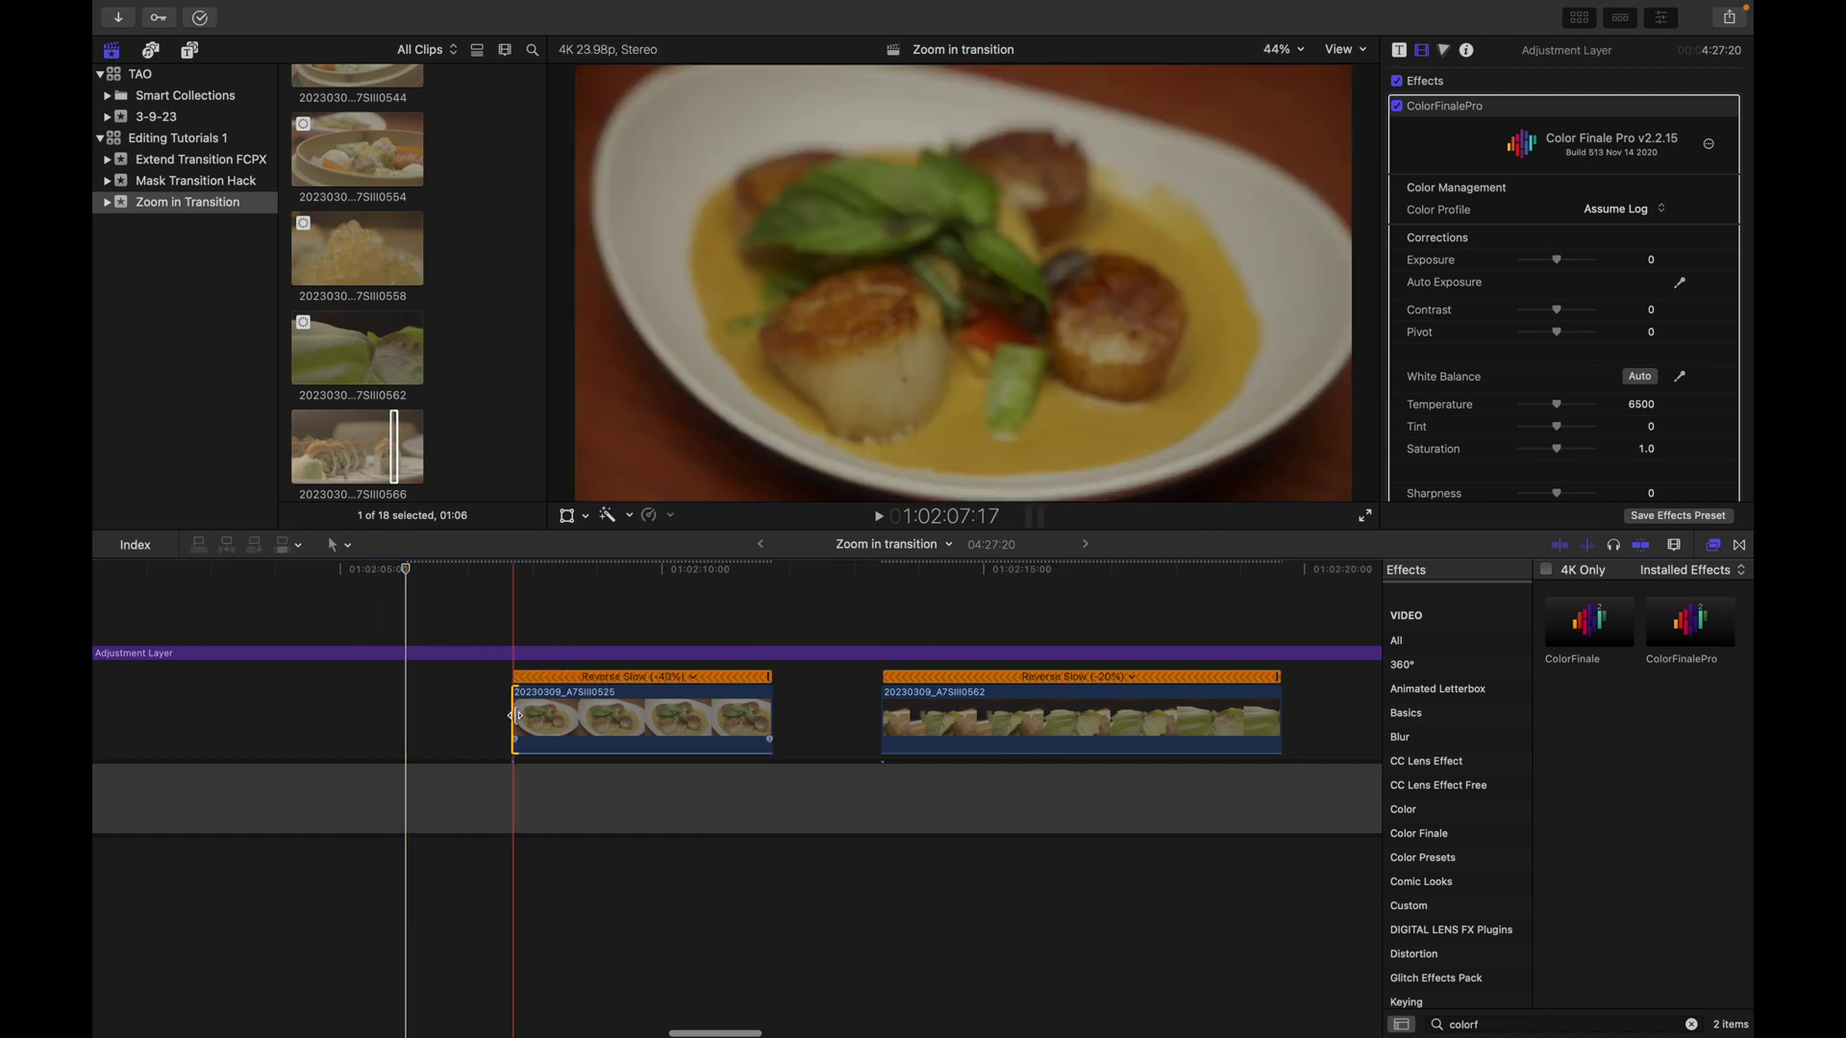
pyautogui.click(510, 623)
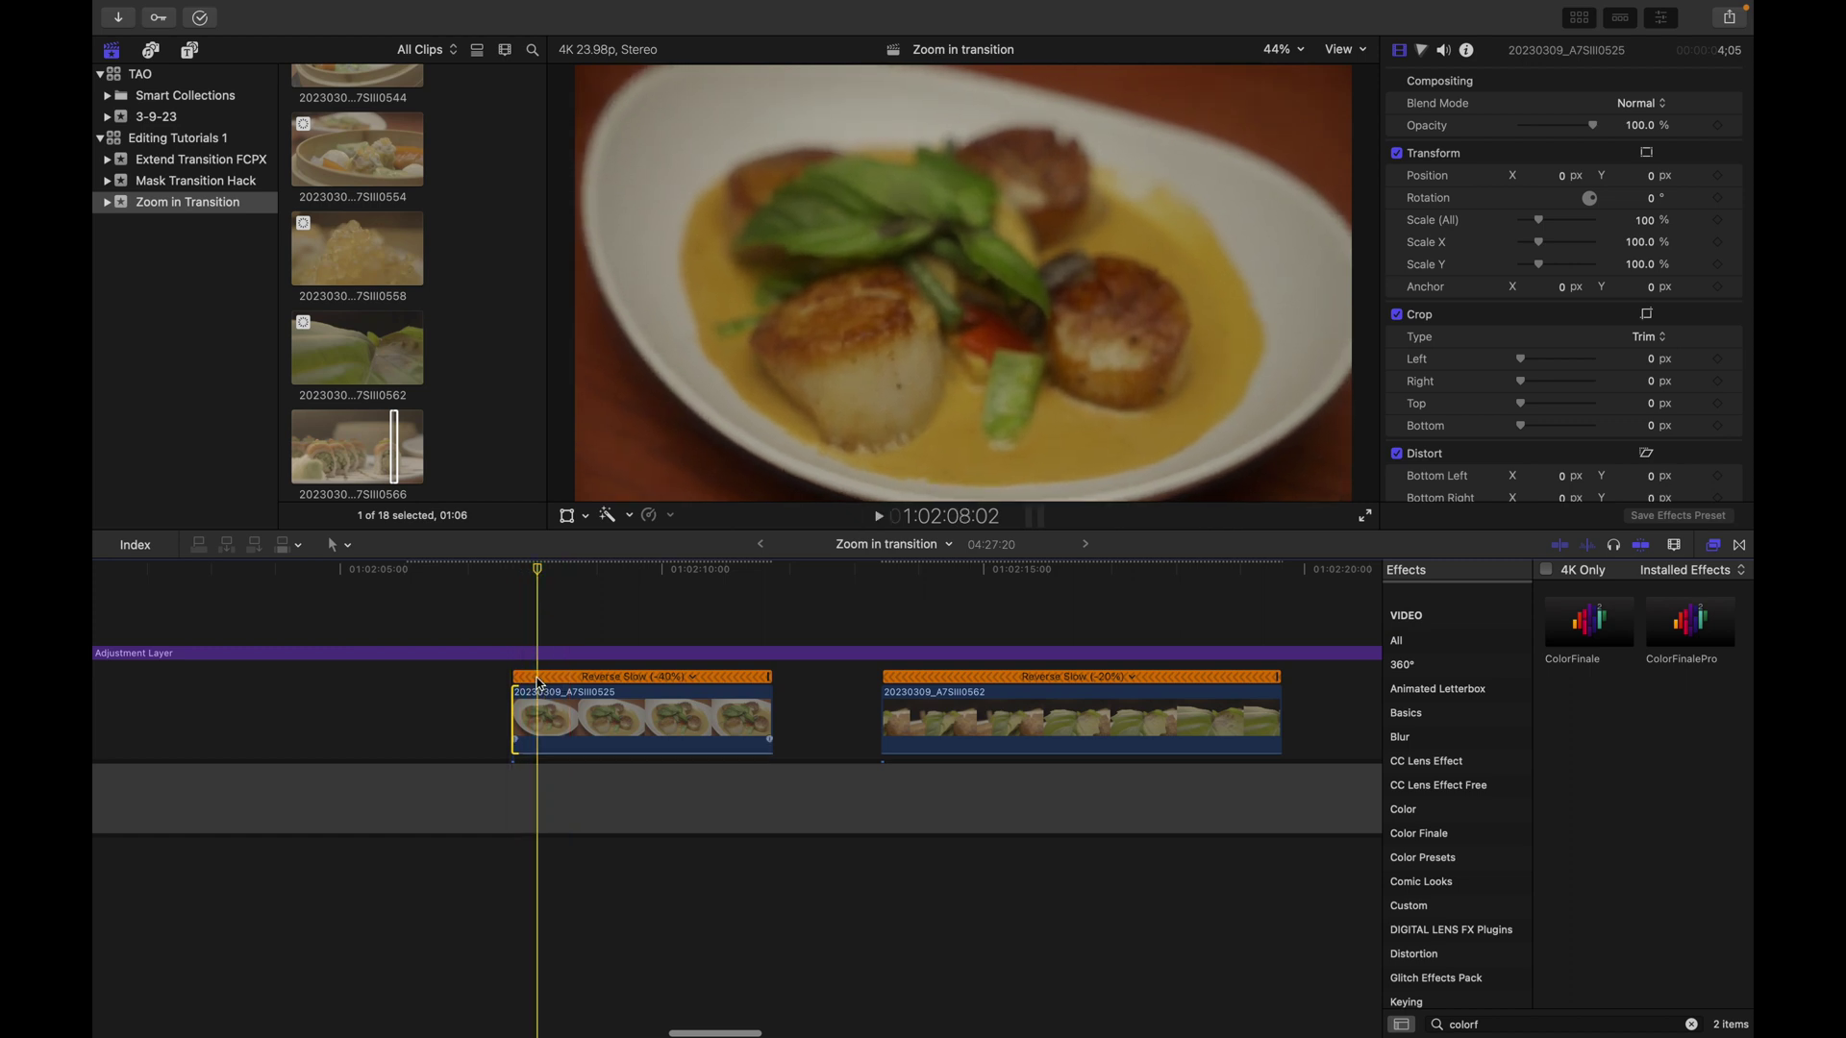
pyautogui.press('space')
pyautogui.press('space')
pyautogui.press('space')
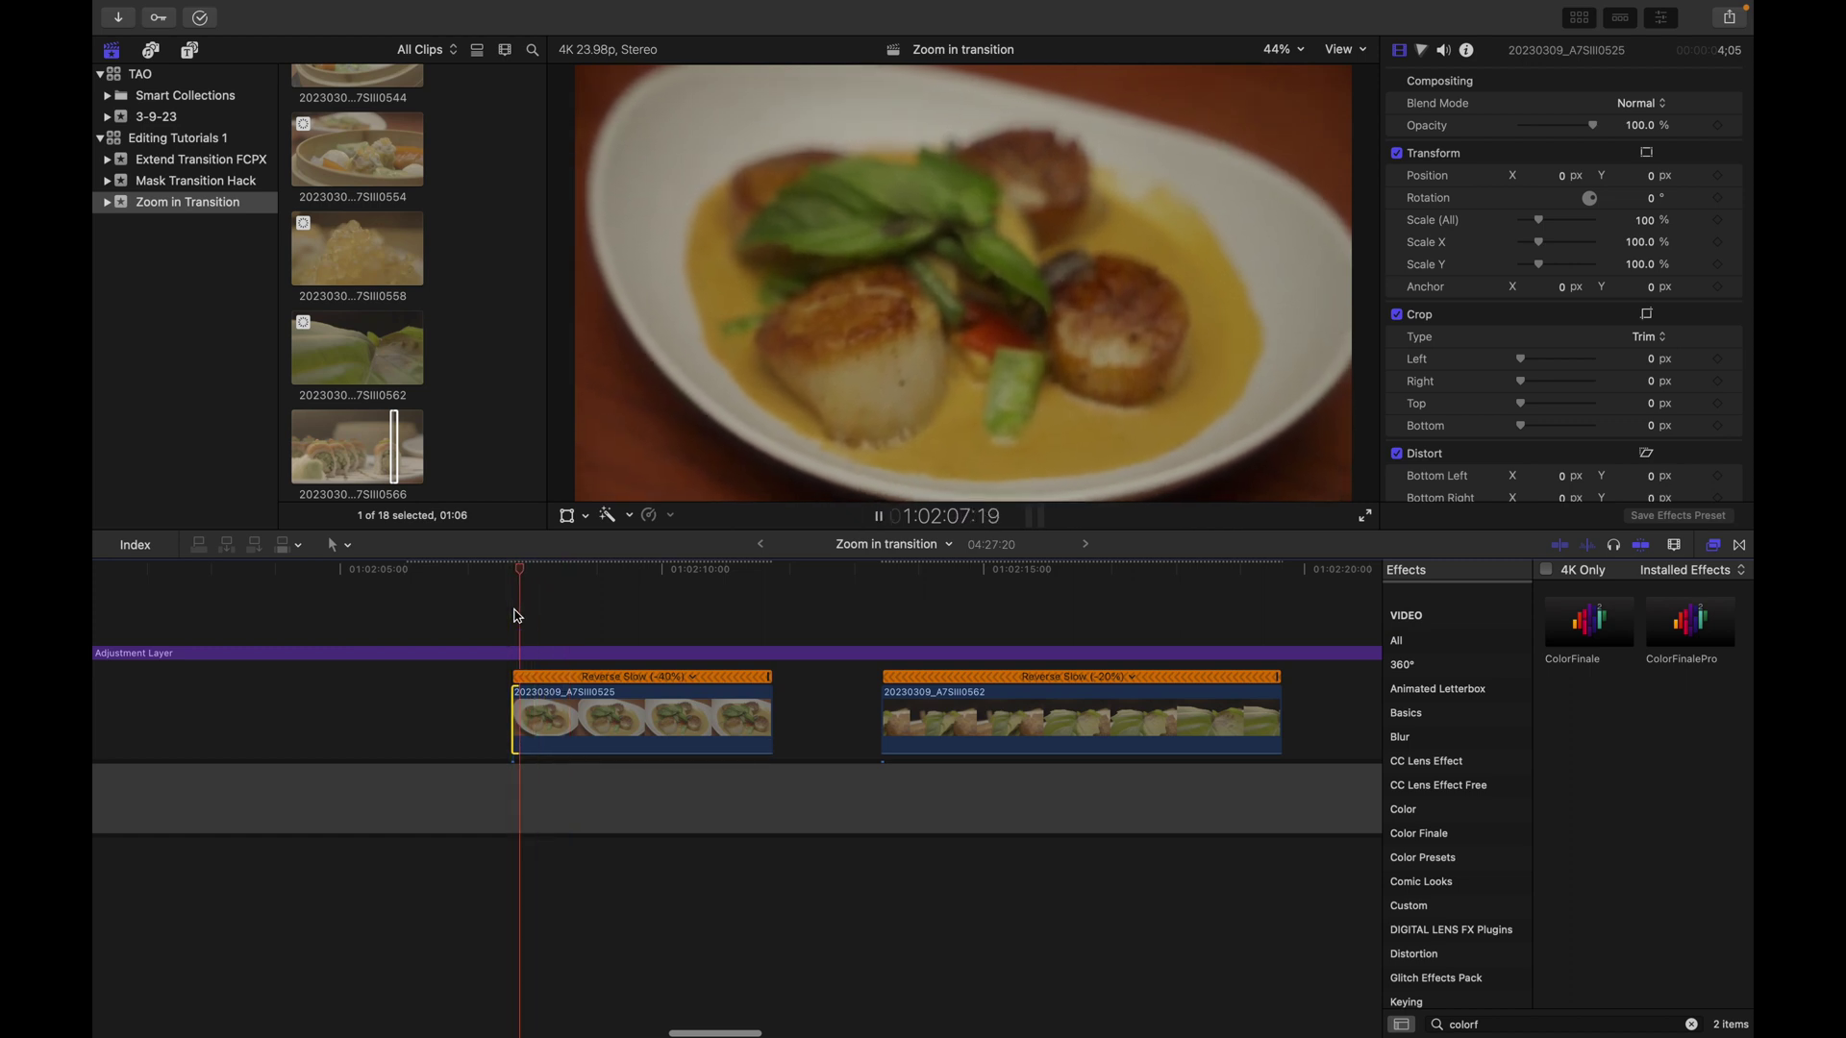
pyautogui.click(516, 616)
pyautogui.press('space')
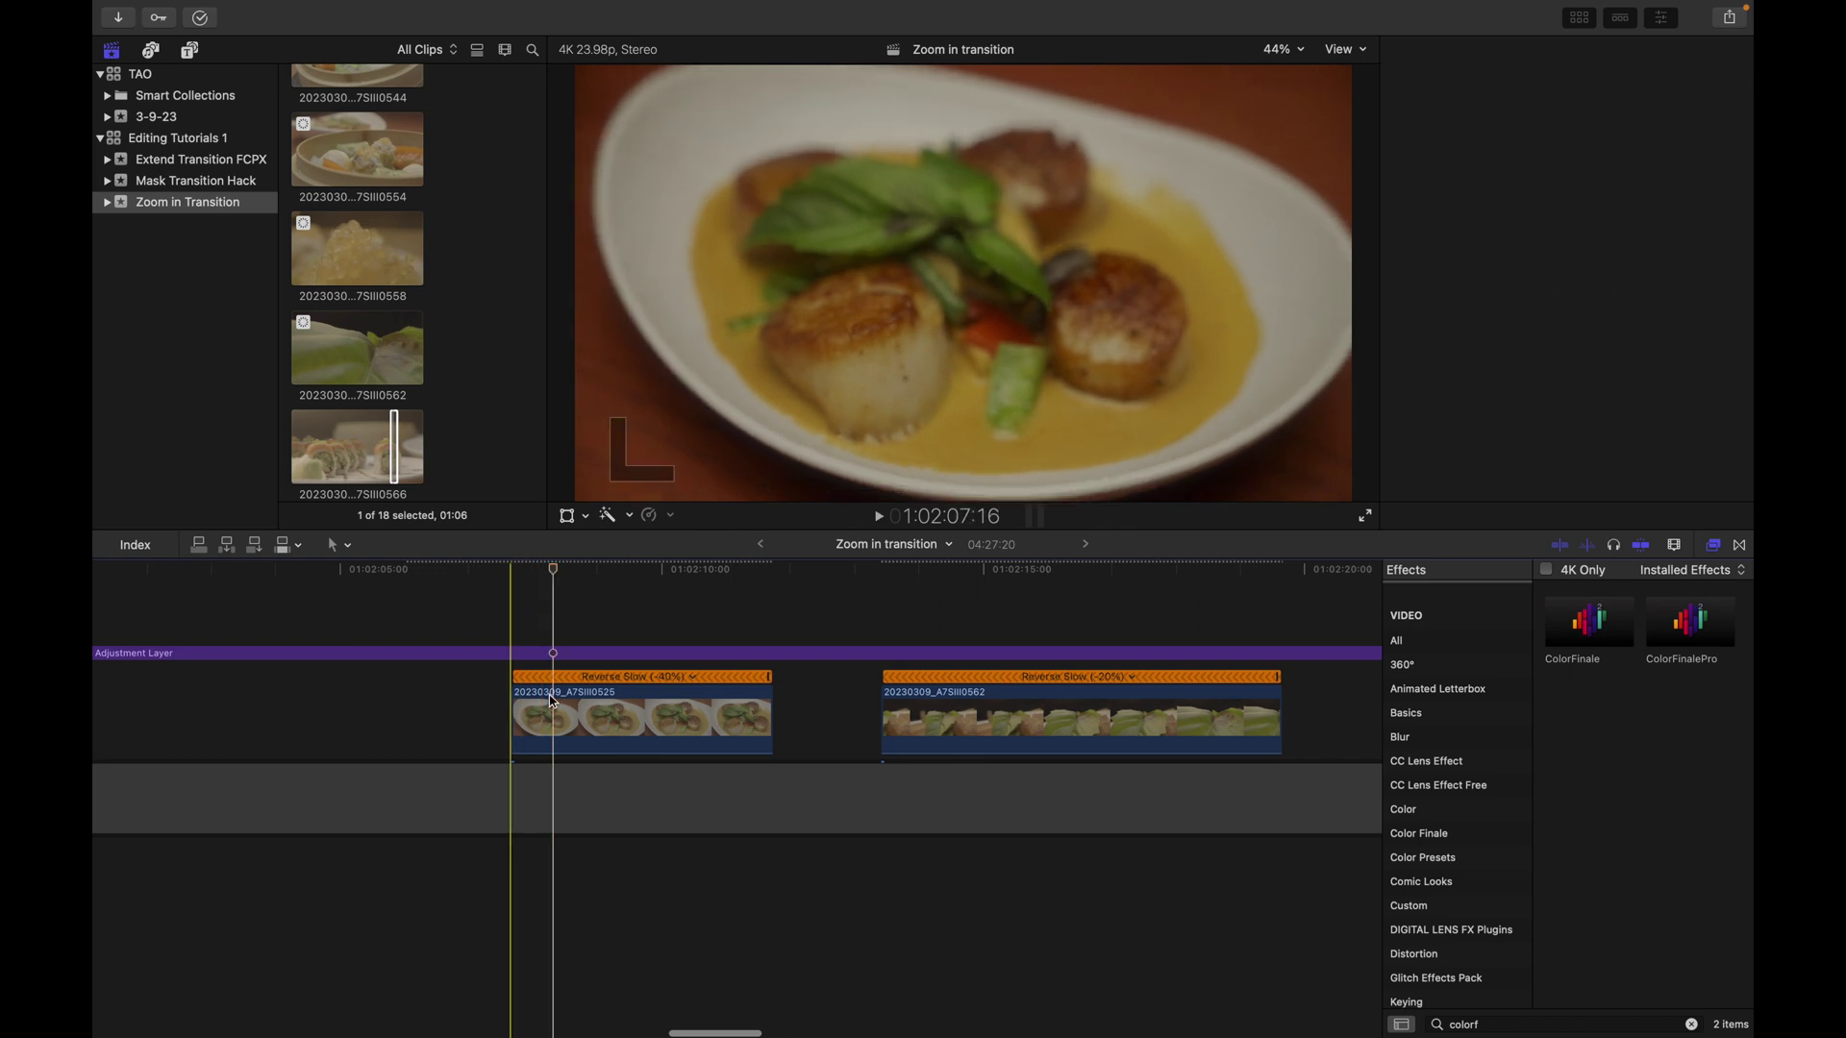
# Trim the scallop clip's start further to 01:02:08:14, leaving 3;10 of footage, and review the shortened opening.
pyautogui.moveTo(520, 710); pyautogui.dragTo(574, 714)
pyautogui.hscroll(2, 571, 626)
pyautogui.press('space')
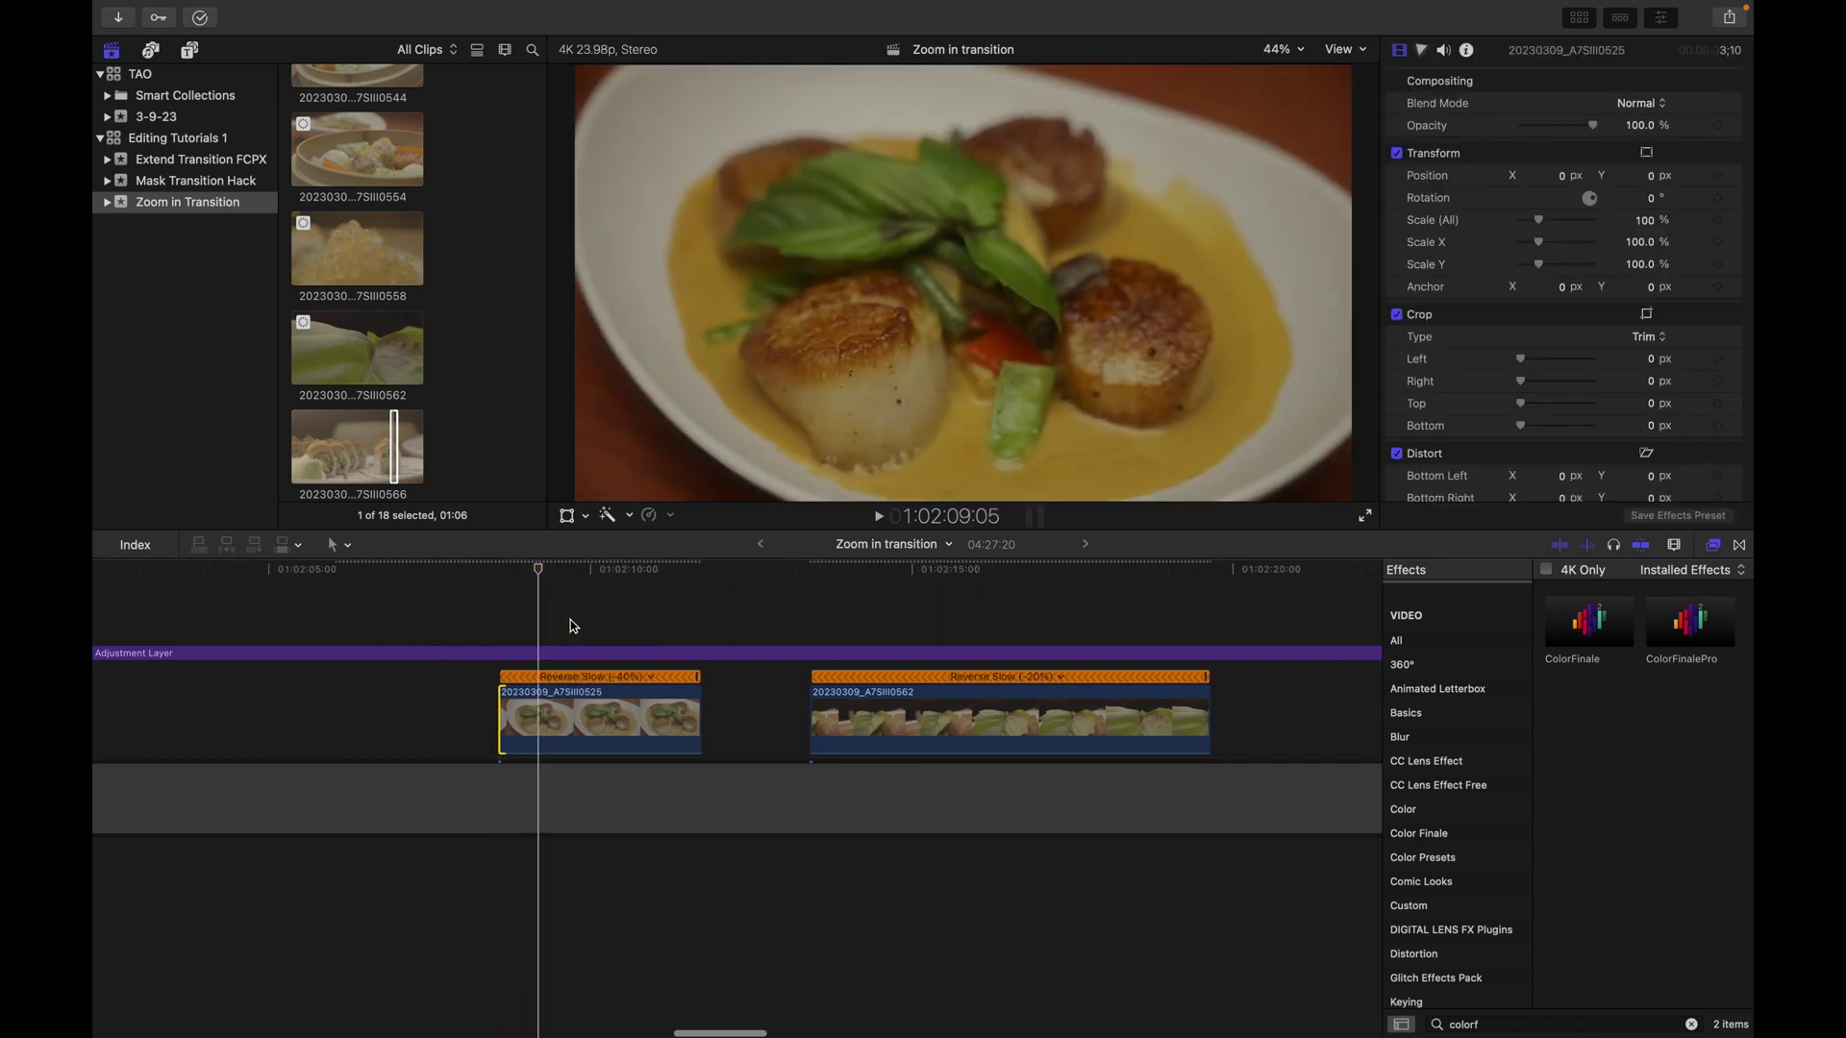
pyautogui.press('space')
pyautogui.press('space')
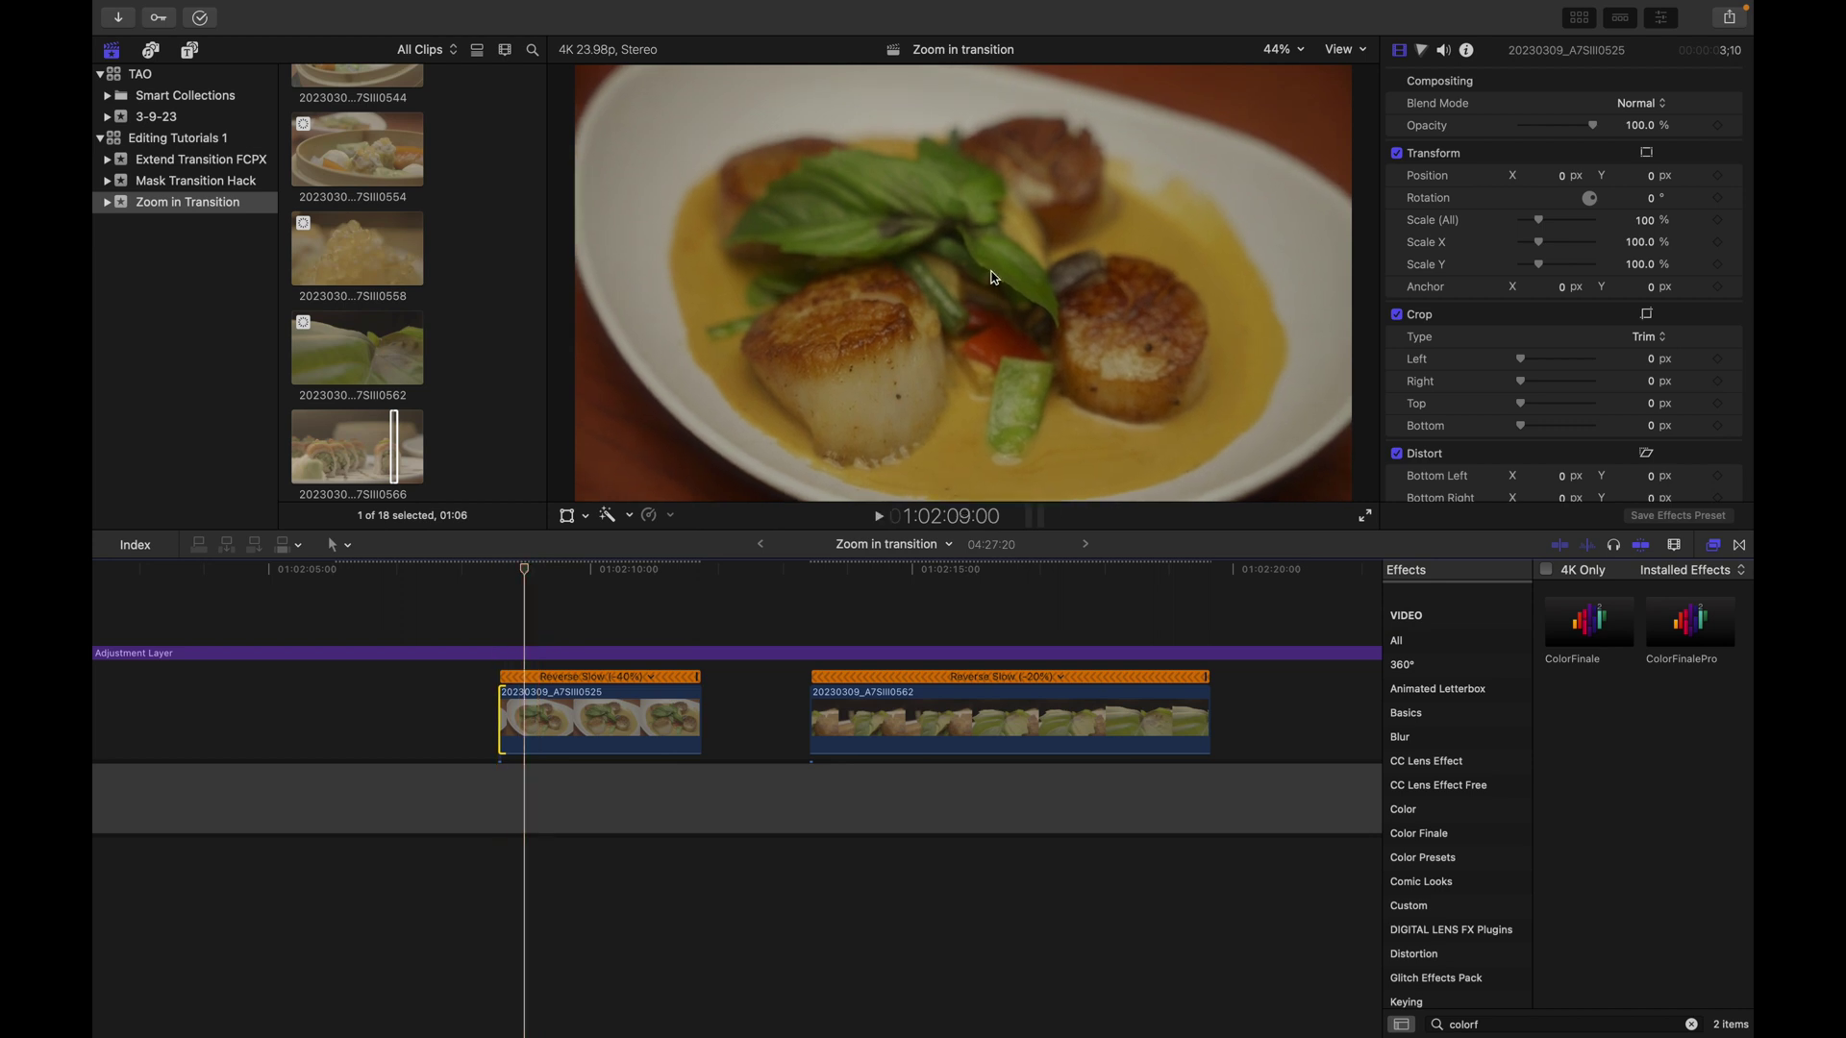
pyautogui.press('l')
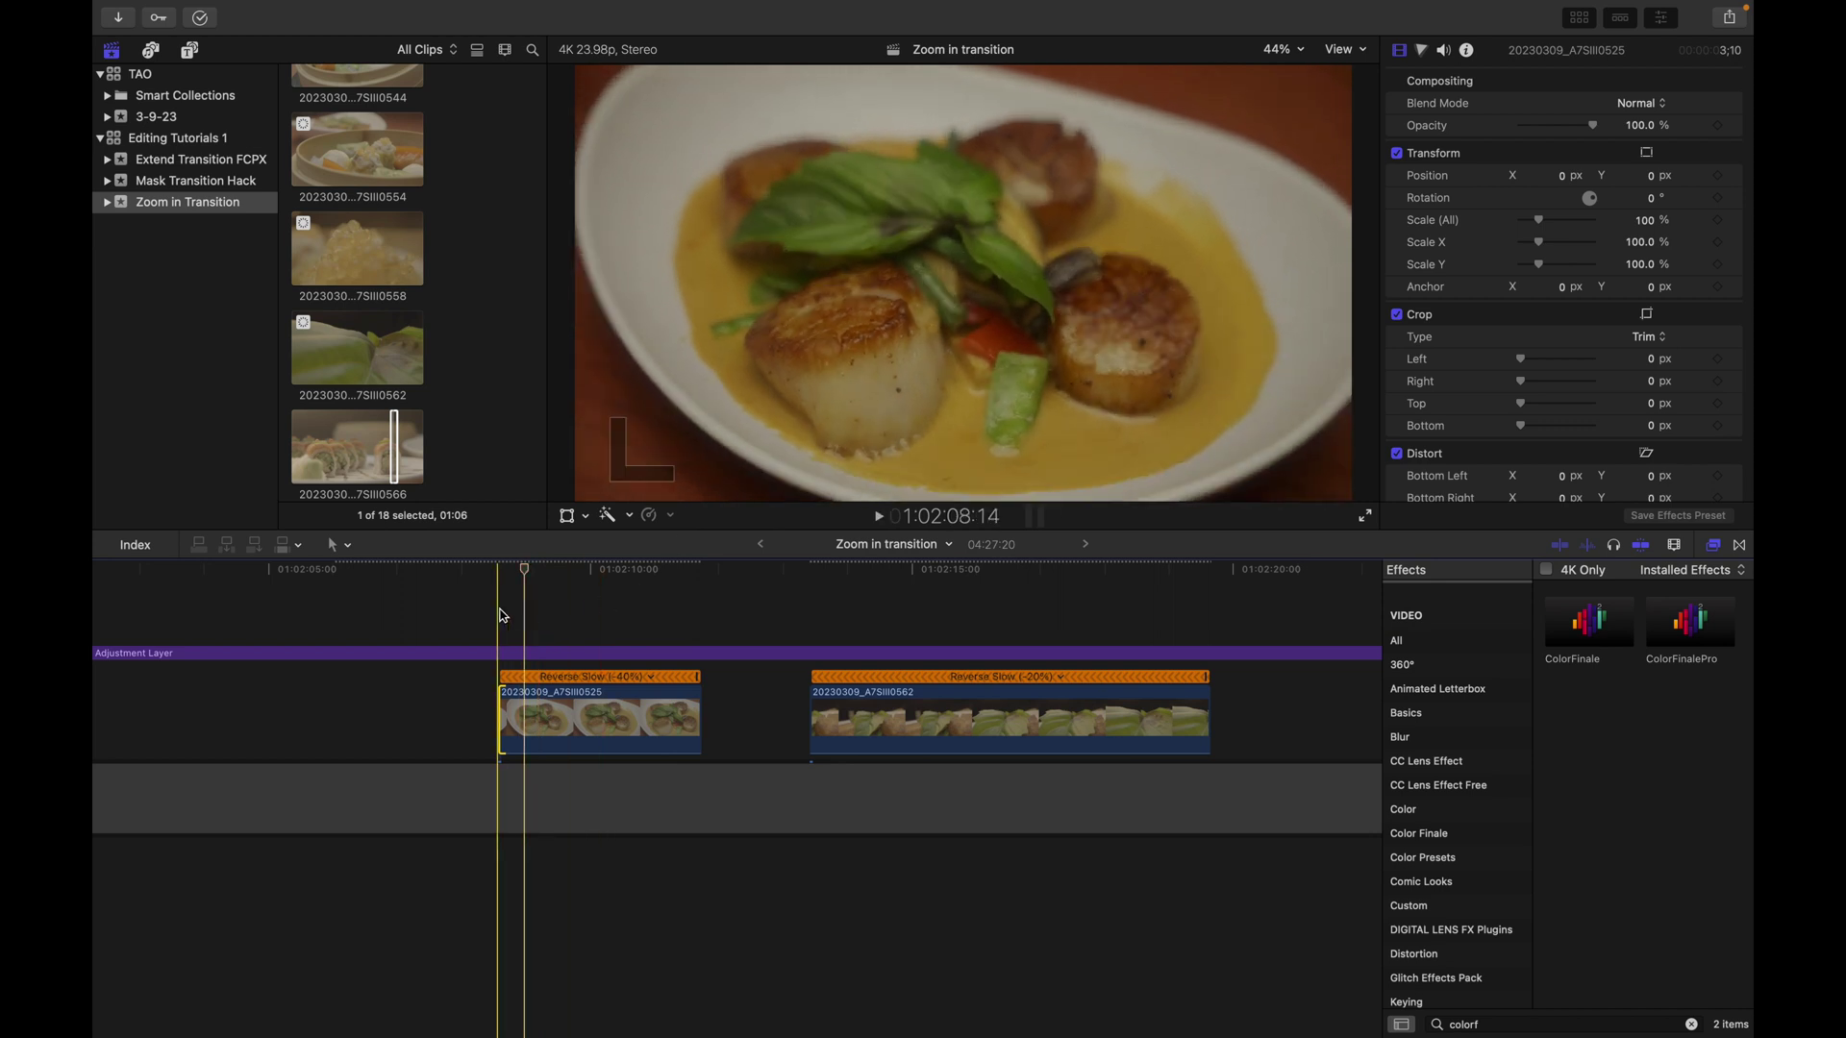
pyautogui.press('space')
# Blade the scallop clip's speed at 01:02:09:00 and compress its second speed segment so the clip lasts 2;05.
pyautogui.click(528, 713)
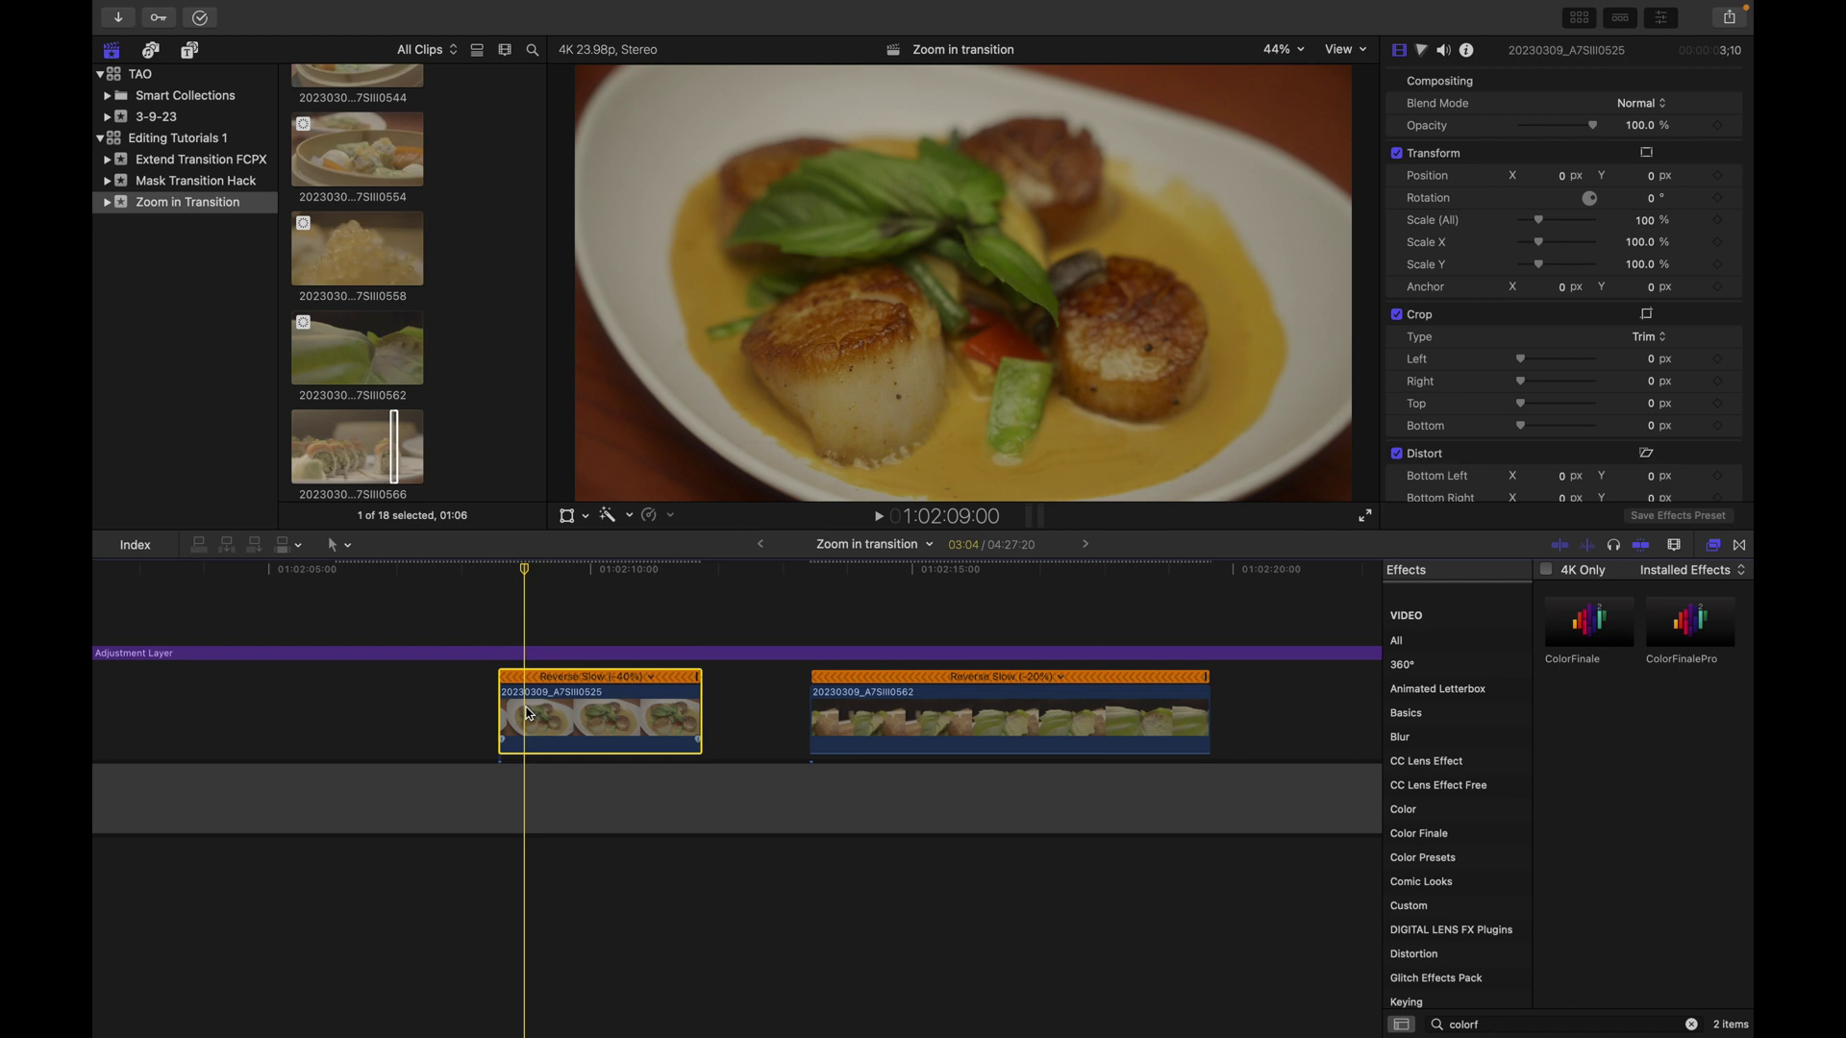
pyautogui.hotkey('shift', 'b')
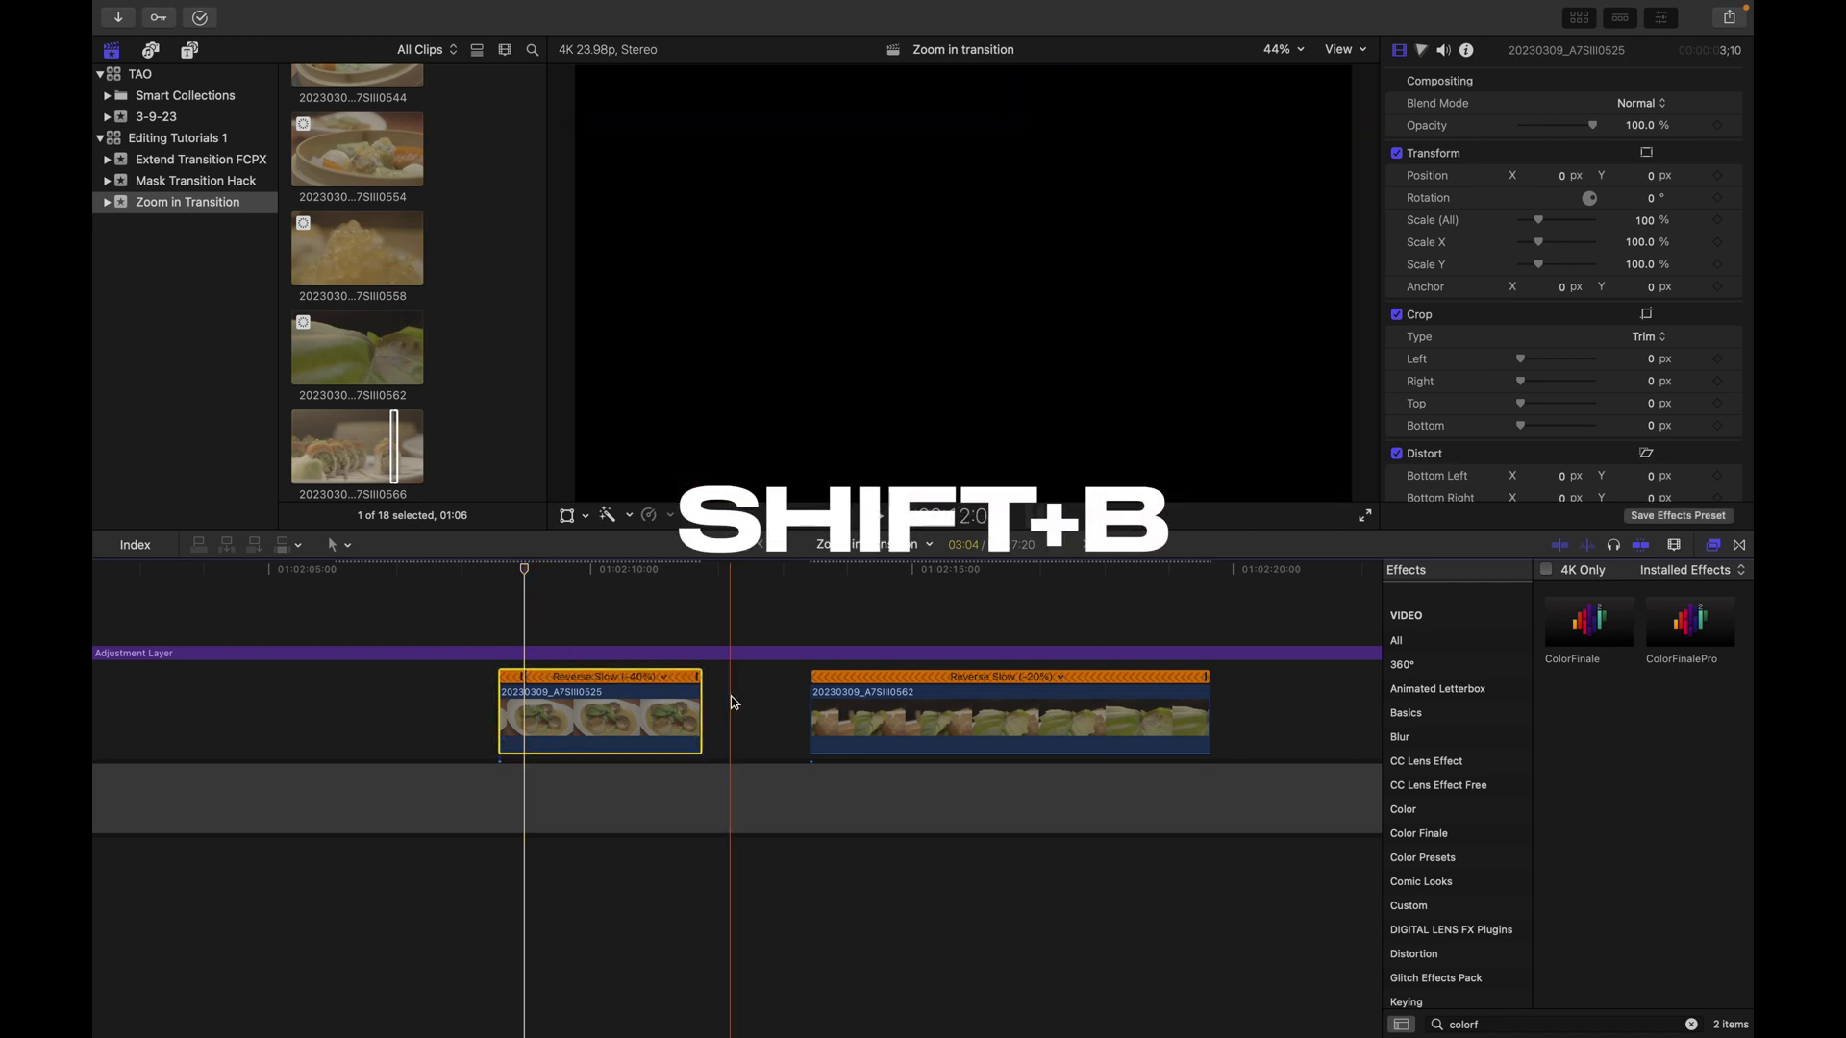
pyautogui.moveTo(701, 677); pyautogui.dragTo(625, 682)
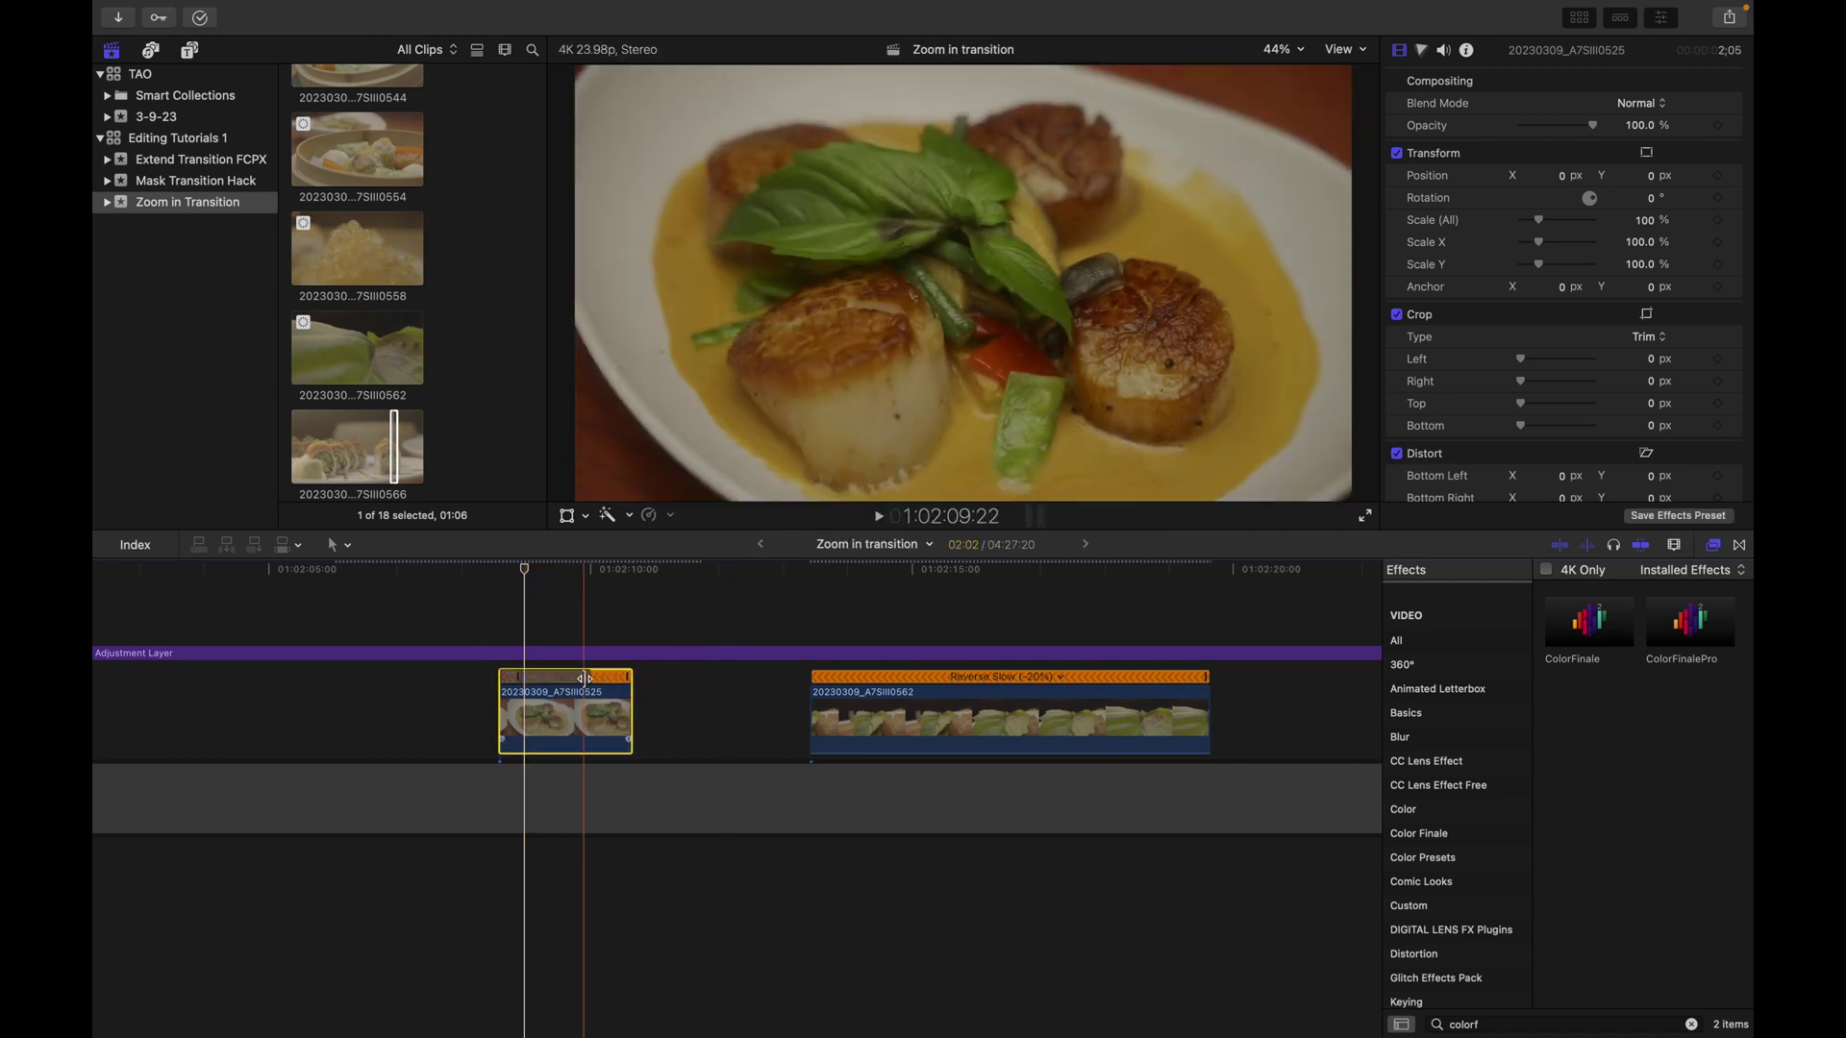
pyautogui.press('l')
pyautogui.moveTo(503, 678); pyautogui.dragTo(538, 686)
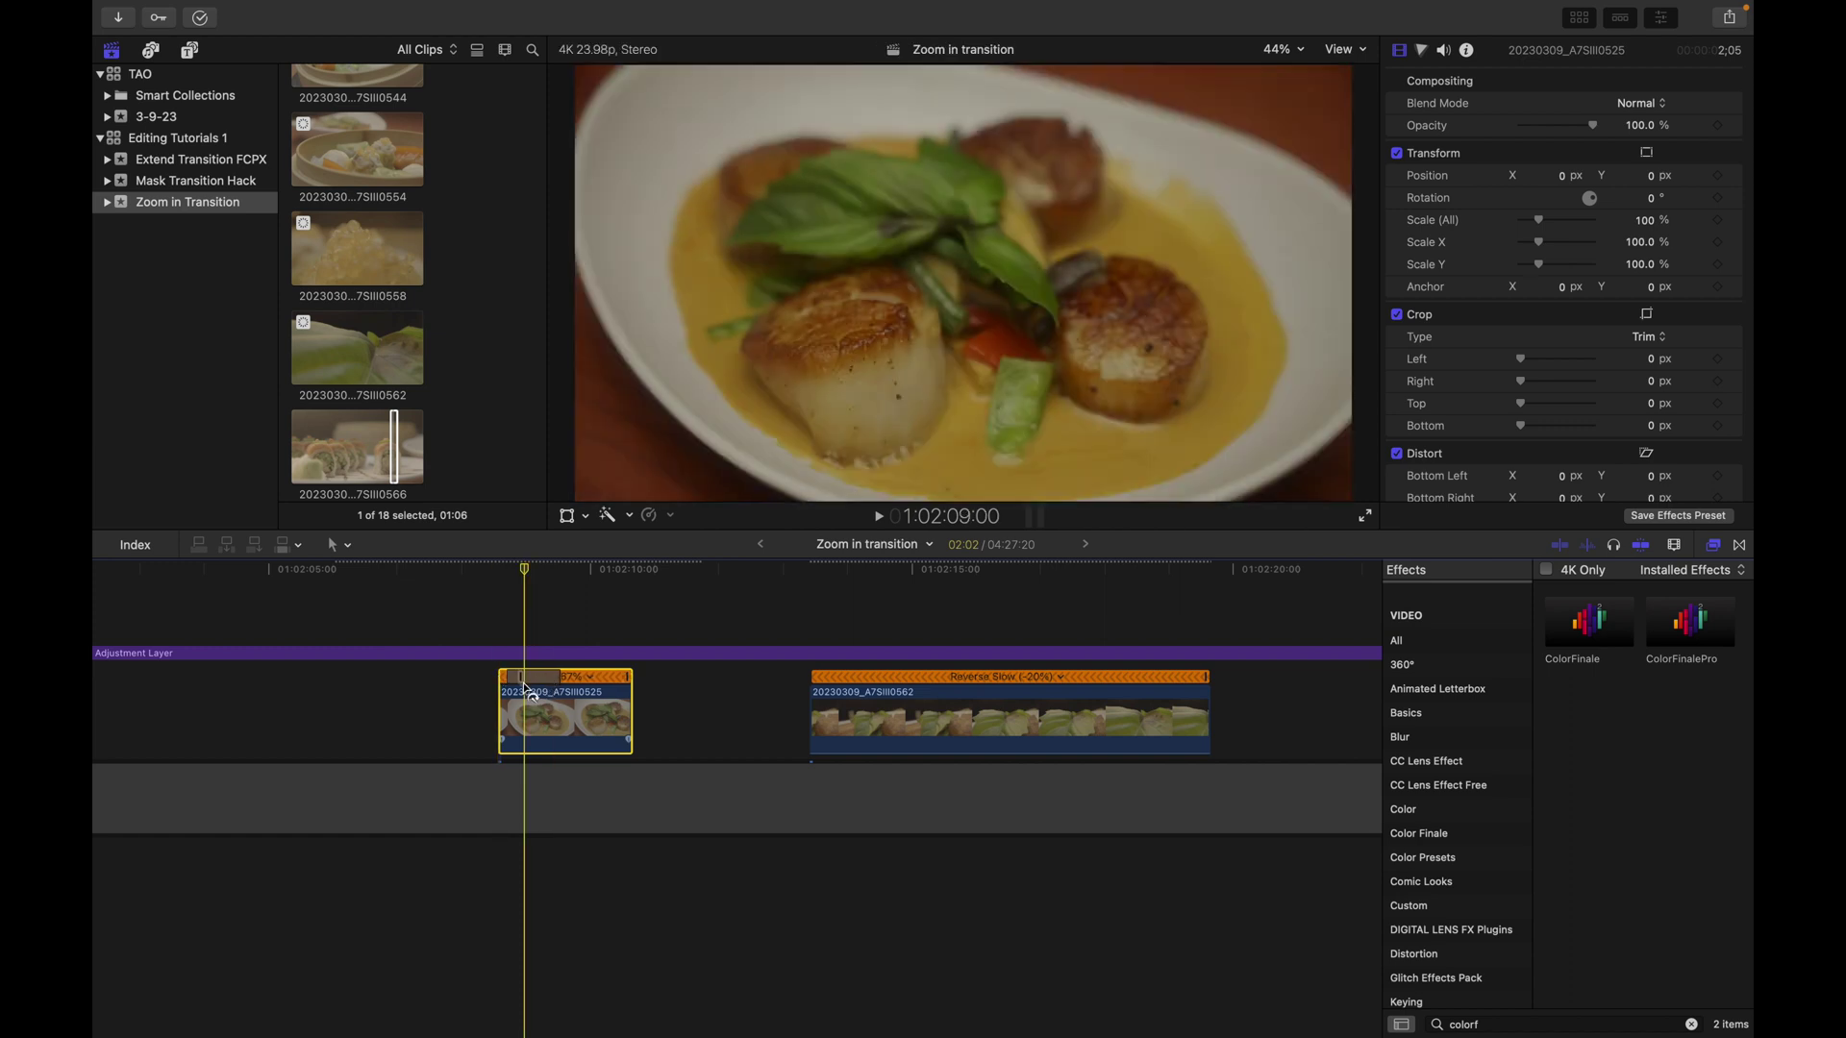
# Speed up the scallop clip's second segment to Reverse Fast -280%, shortening the whole clip to ;50.
pyautogui.scroll(10, 535, 686)
pyautogui.scroll(-2, 554, 700)
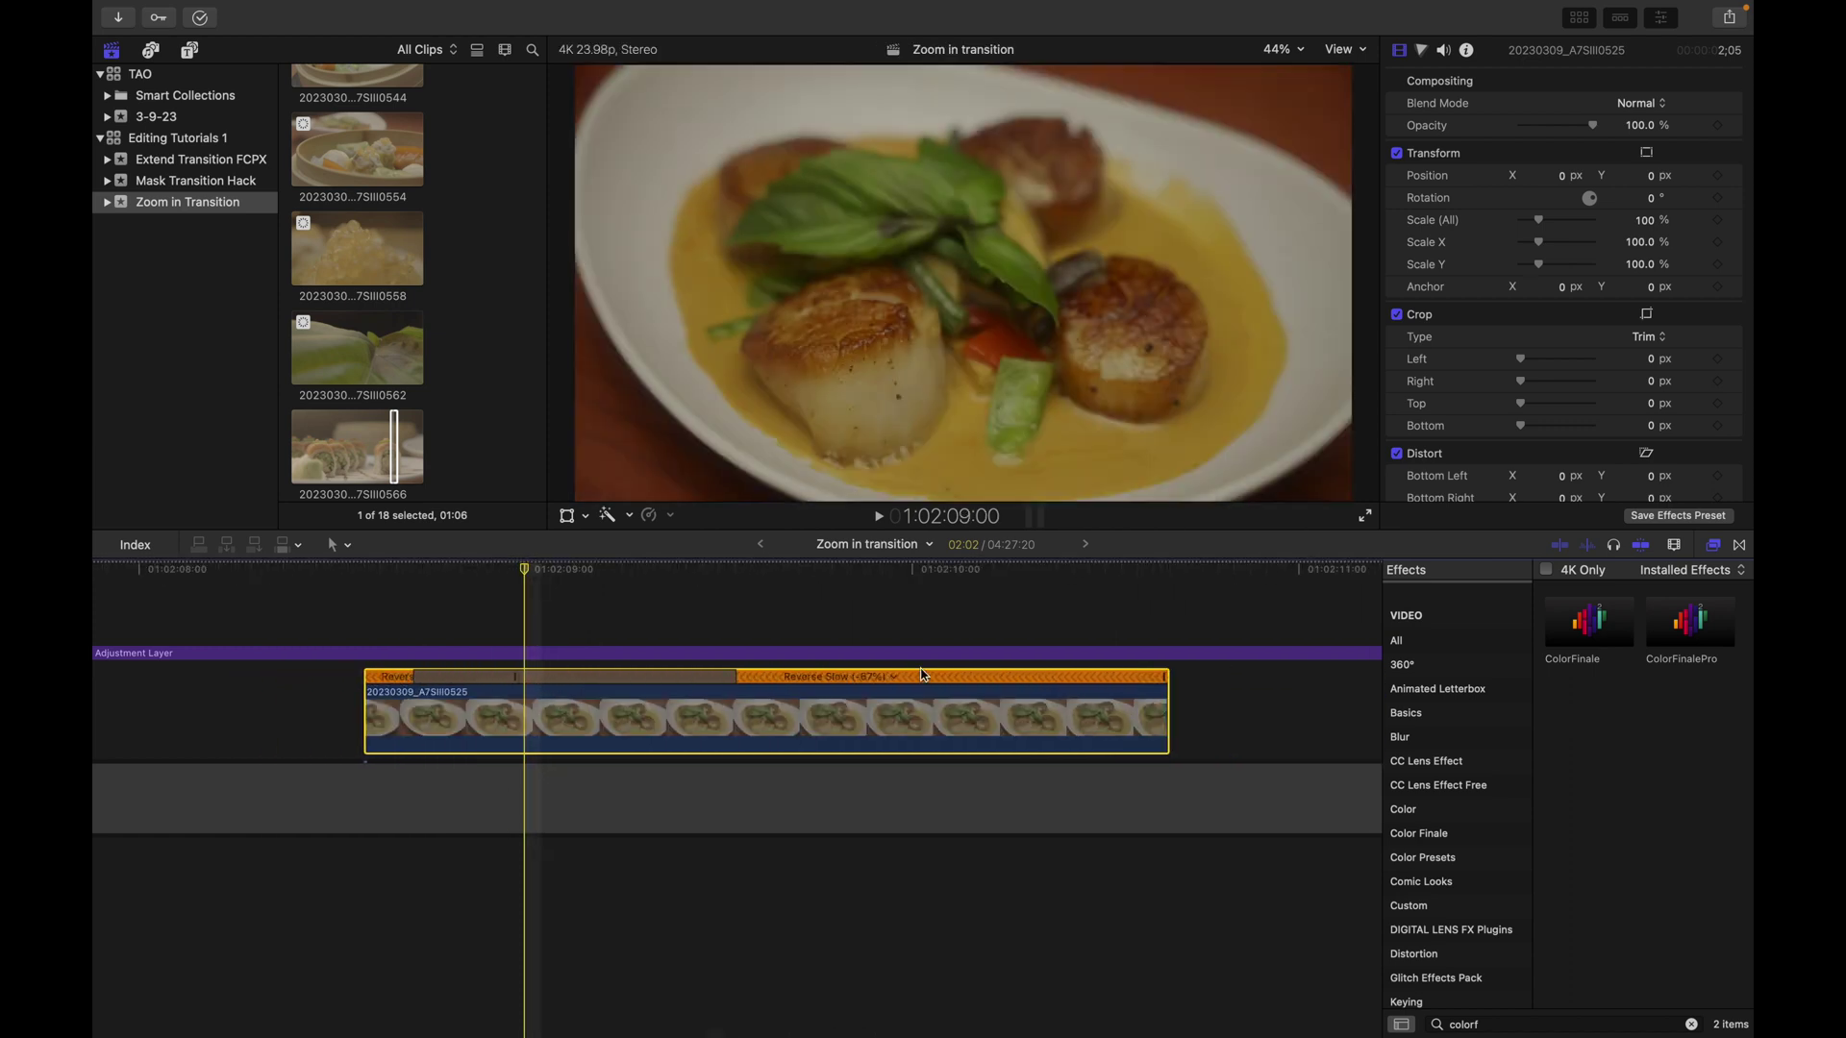
pyautogui.moveTo(1166, 714); pyautogui.dragTo(681, 705)
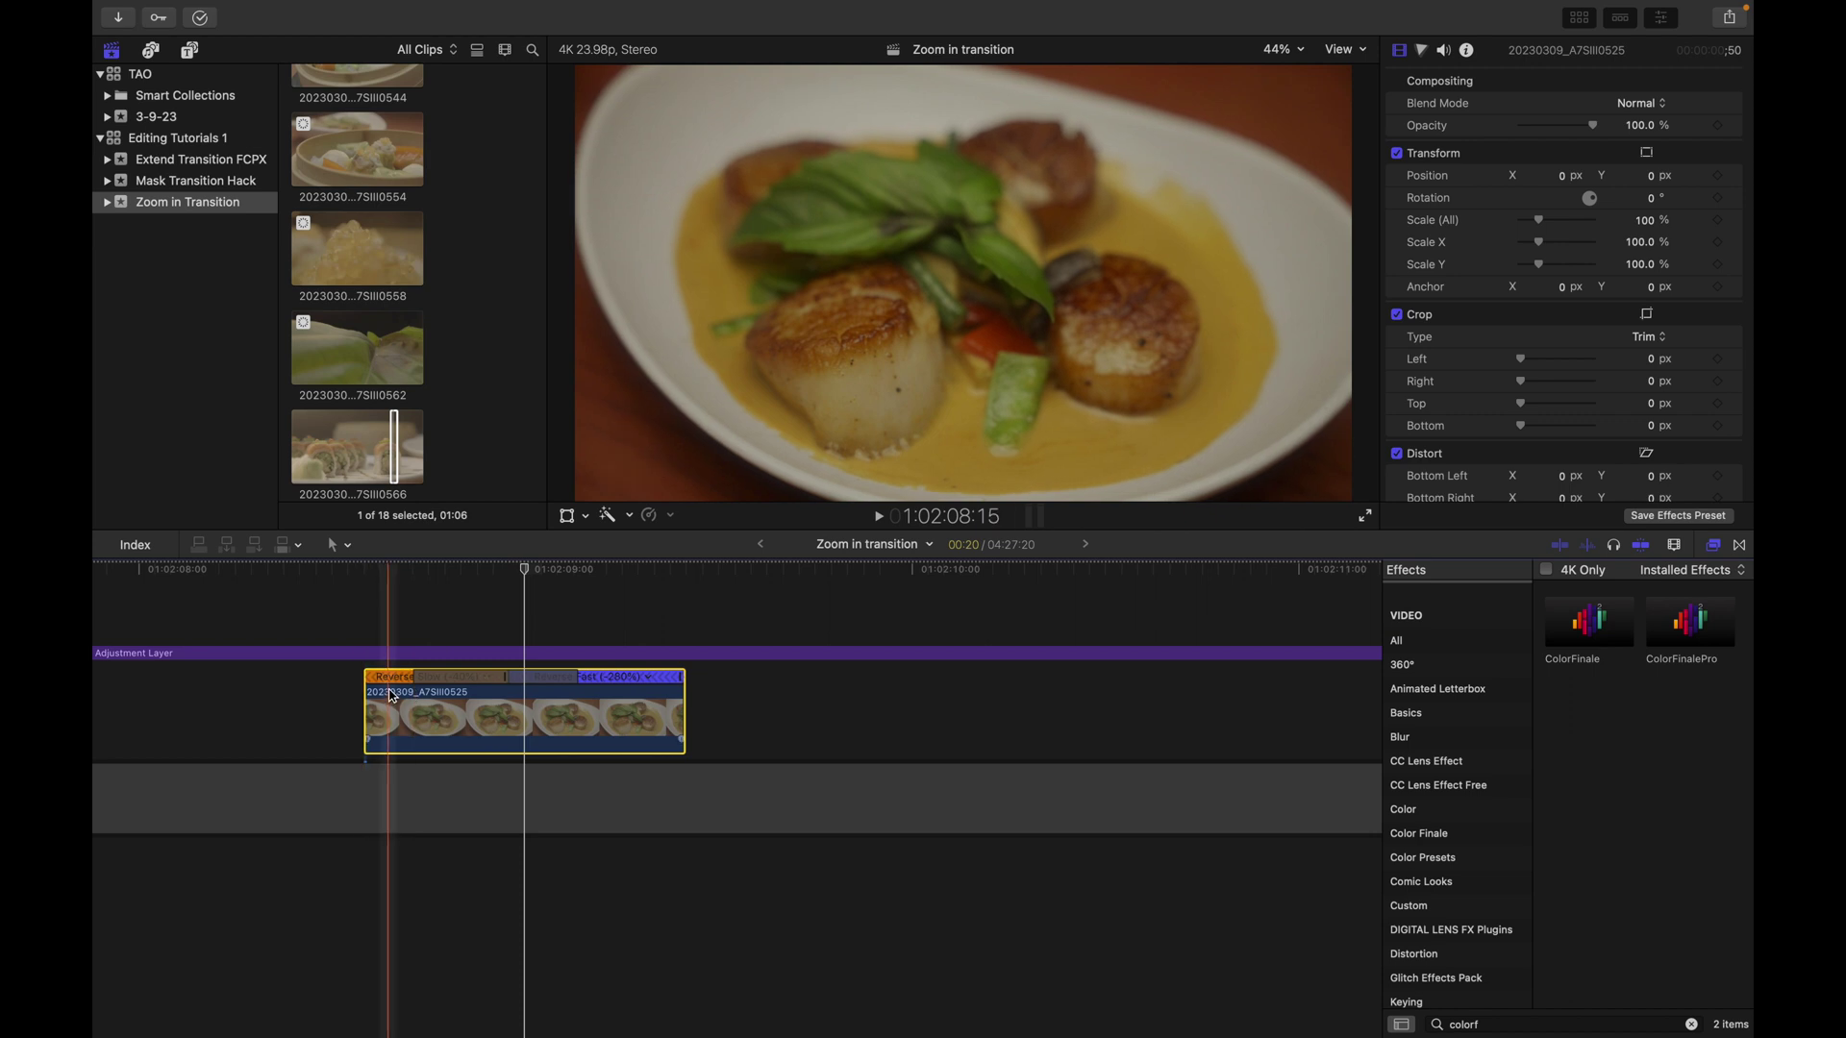
# Reveal the scallop clip's source footage in the browser and skim through it.
pyautogui.rightClick(417, 711)
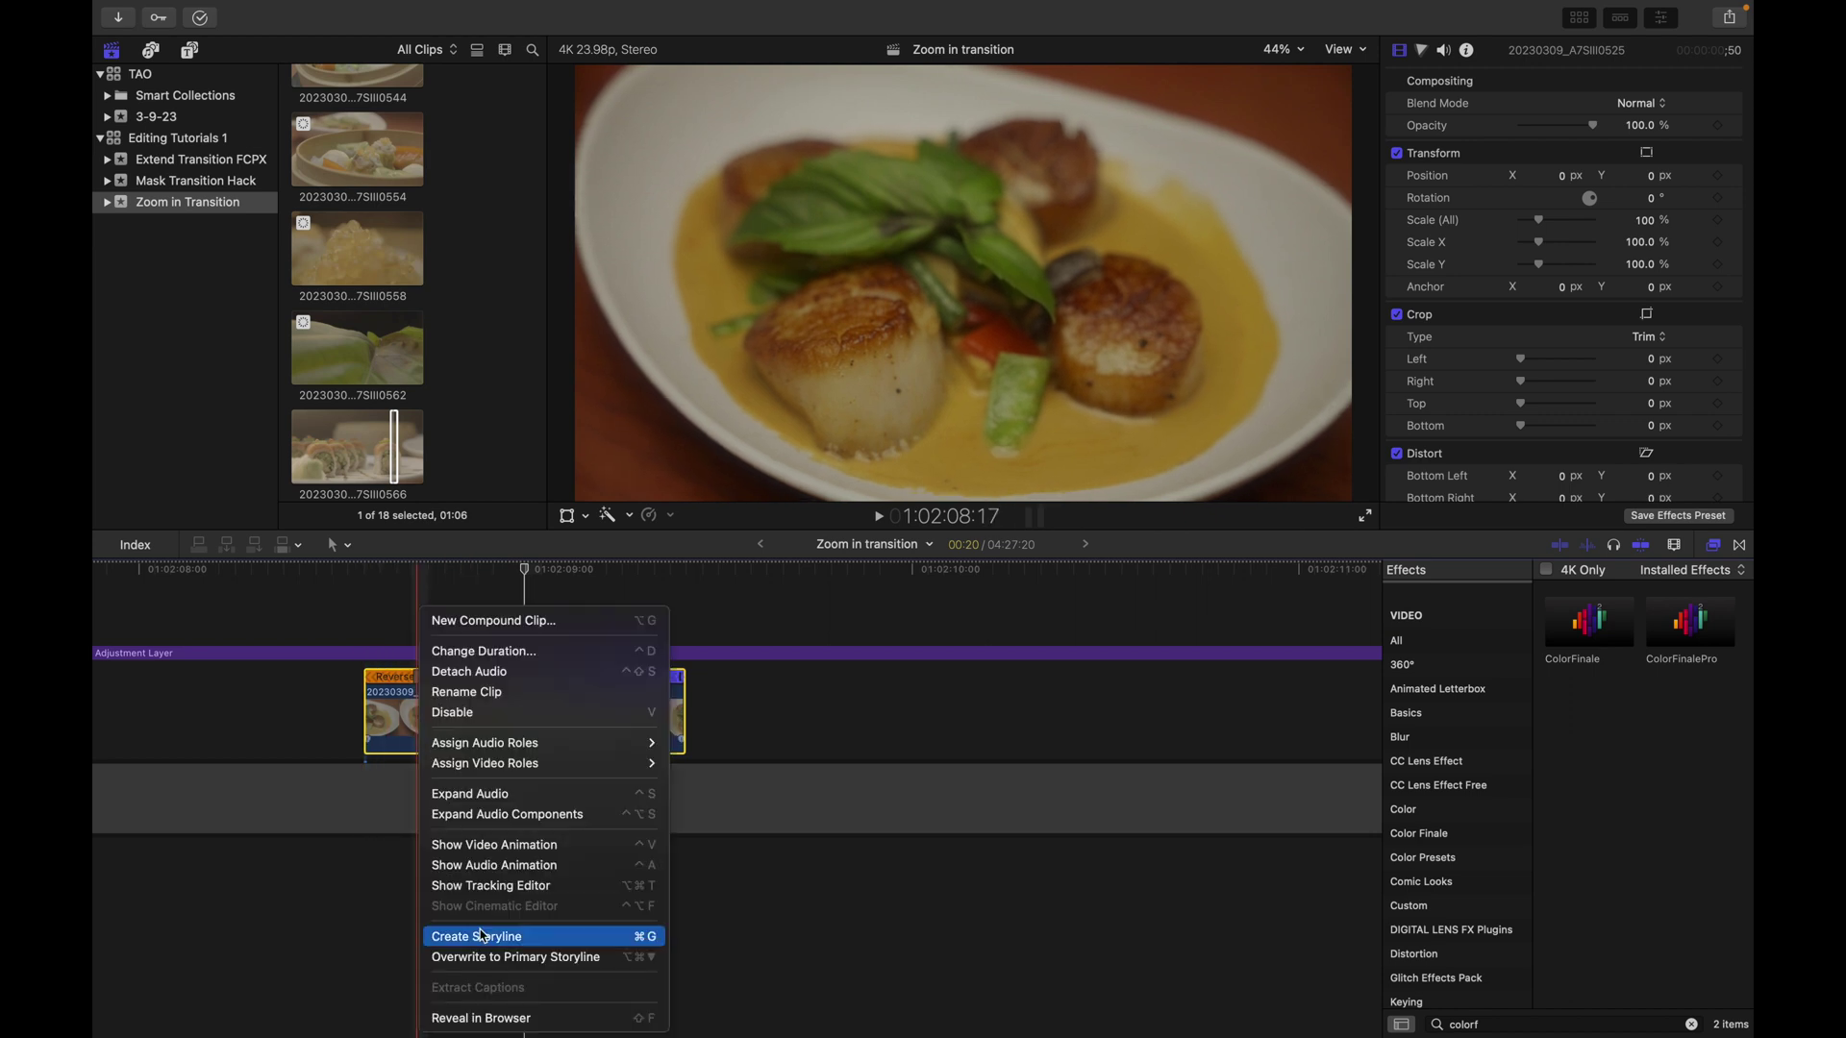
pyautogui.click(478, 1019)
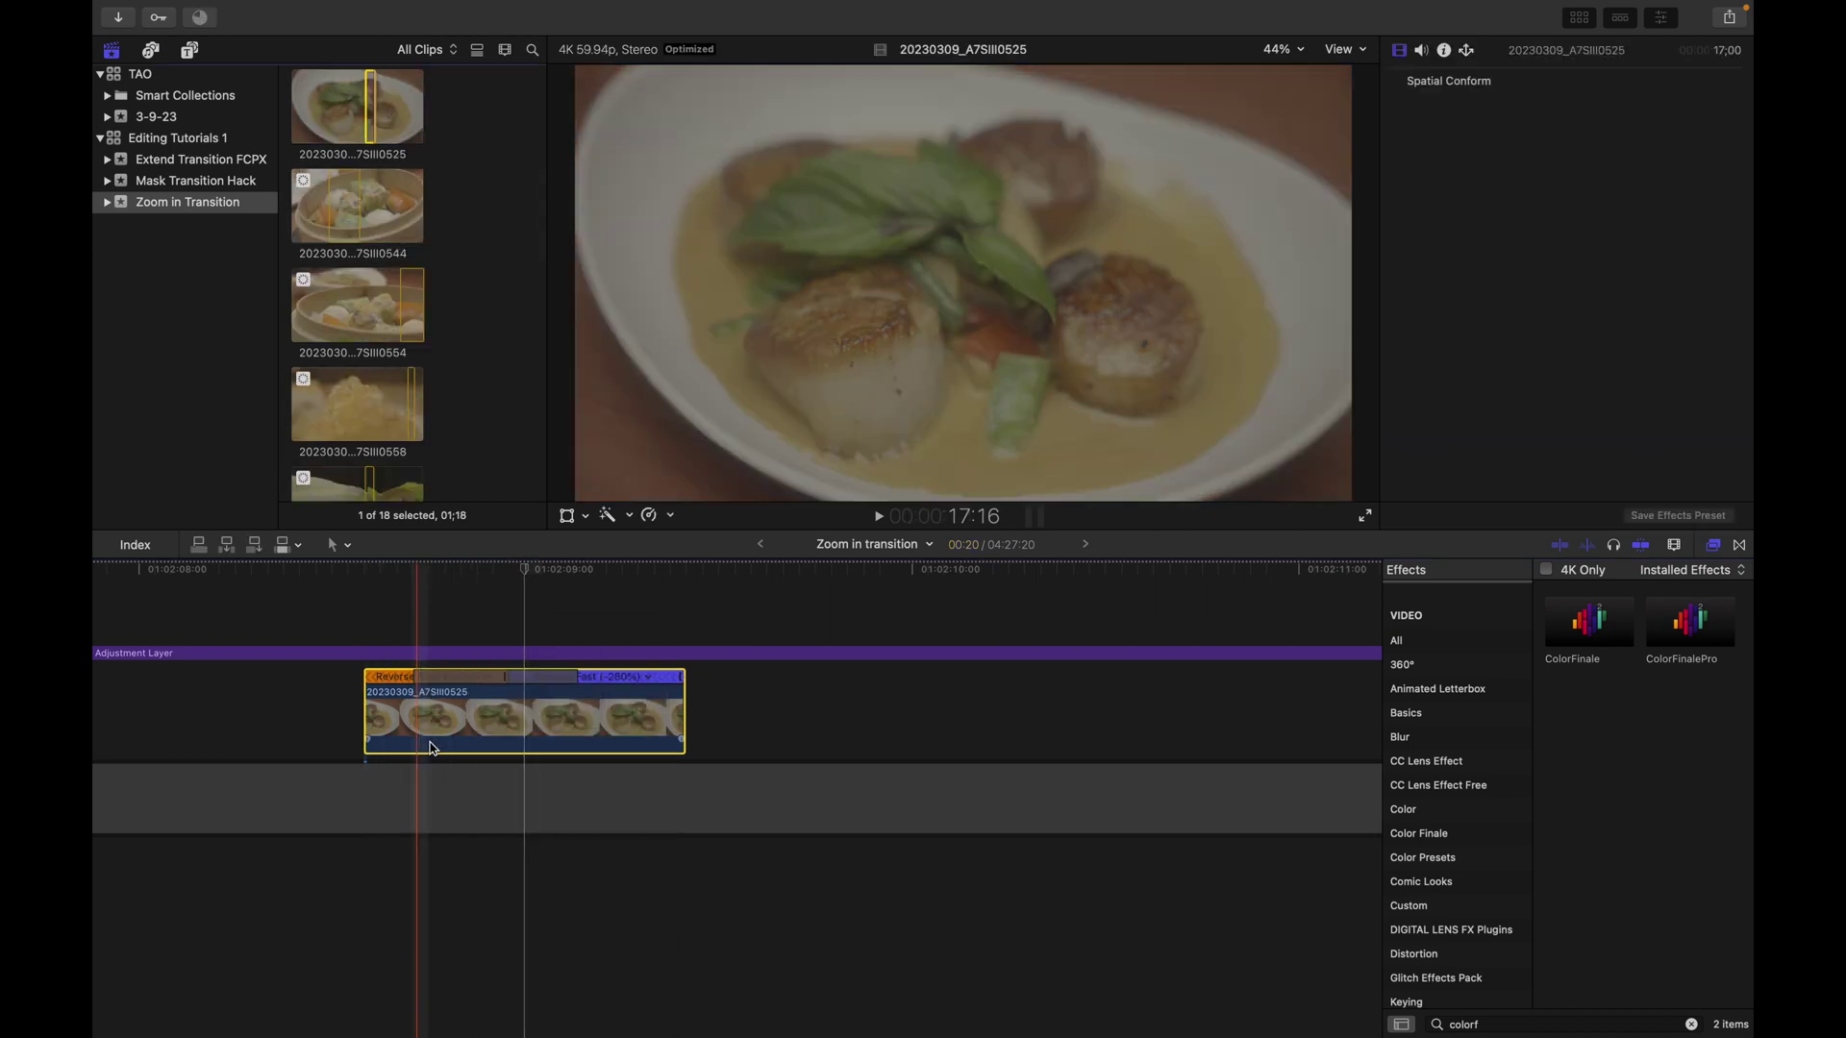
pyautogui.scroll(2, 379, 150)
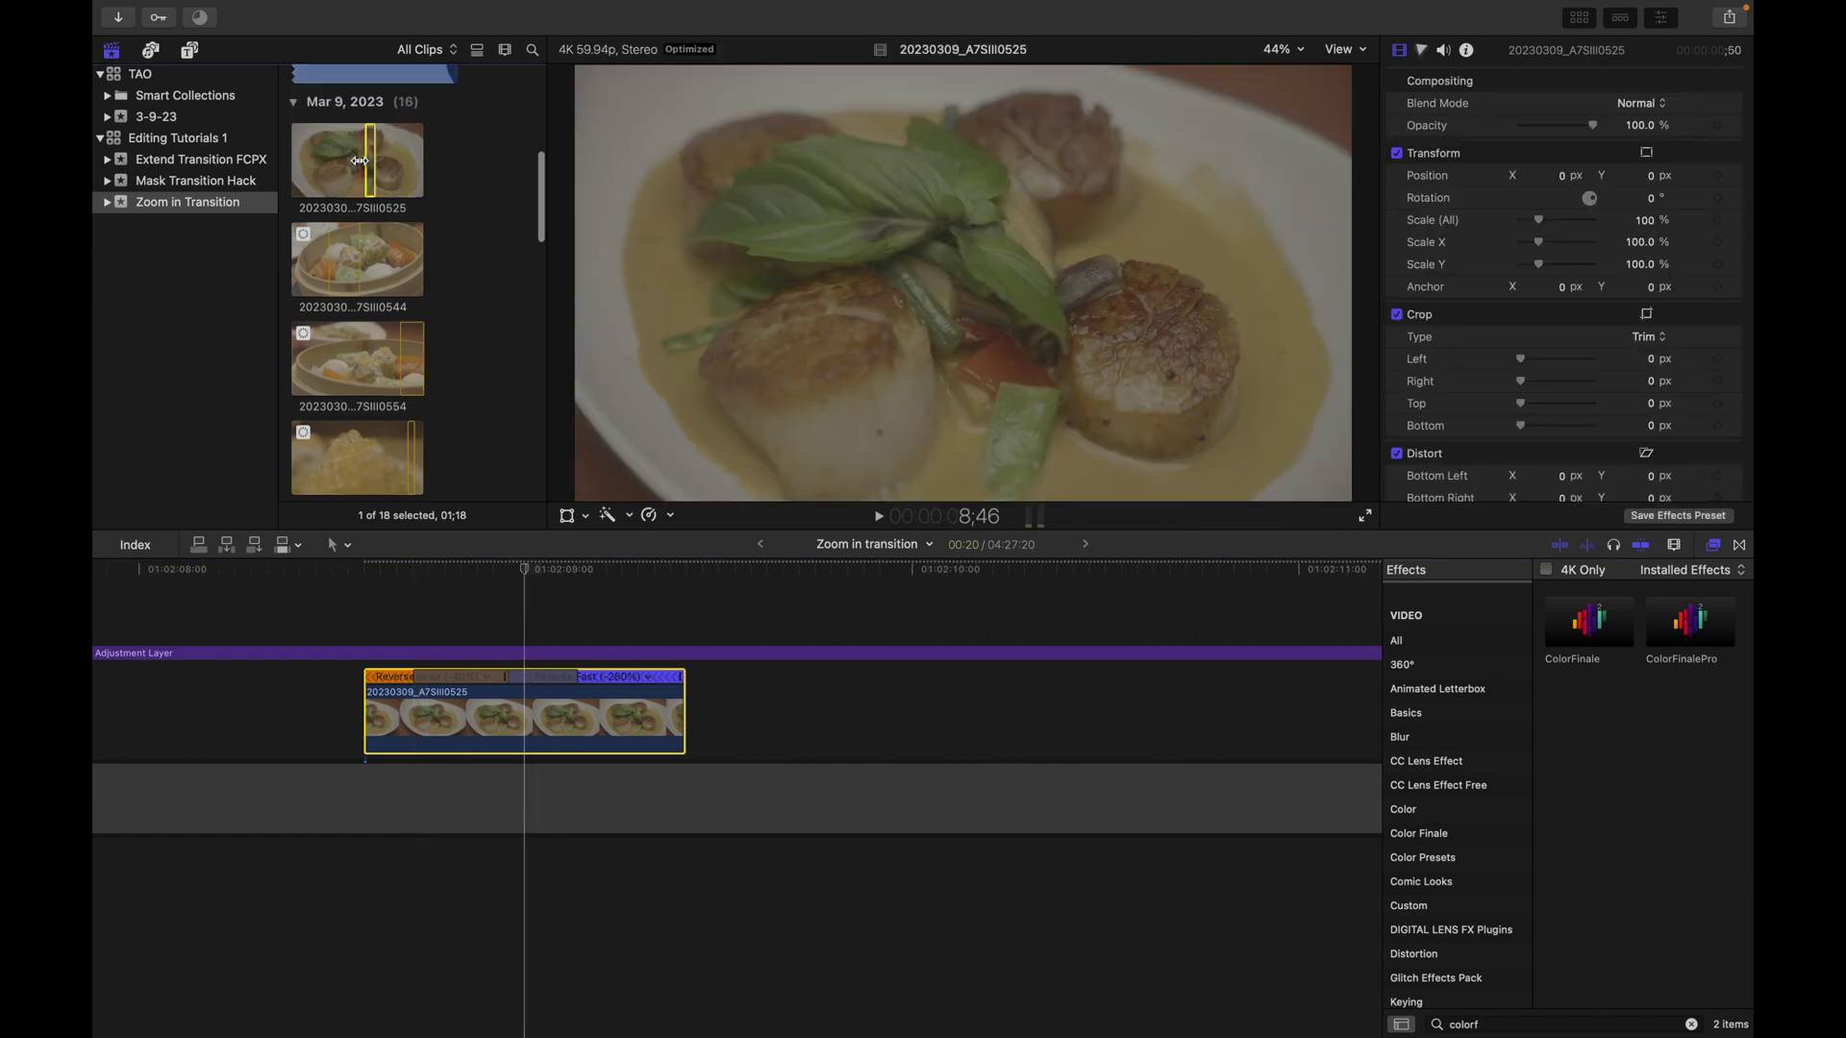
# Play back the scallop speed ramp, then compress its fast segment until the clip lasts ;37 and play it again.
pyautogui.press('super+minus')
pyautogui.hscroll(4, 564, 606)
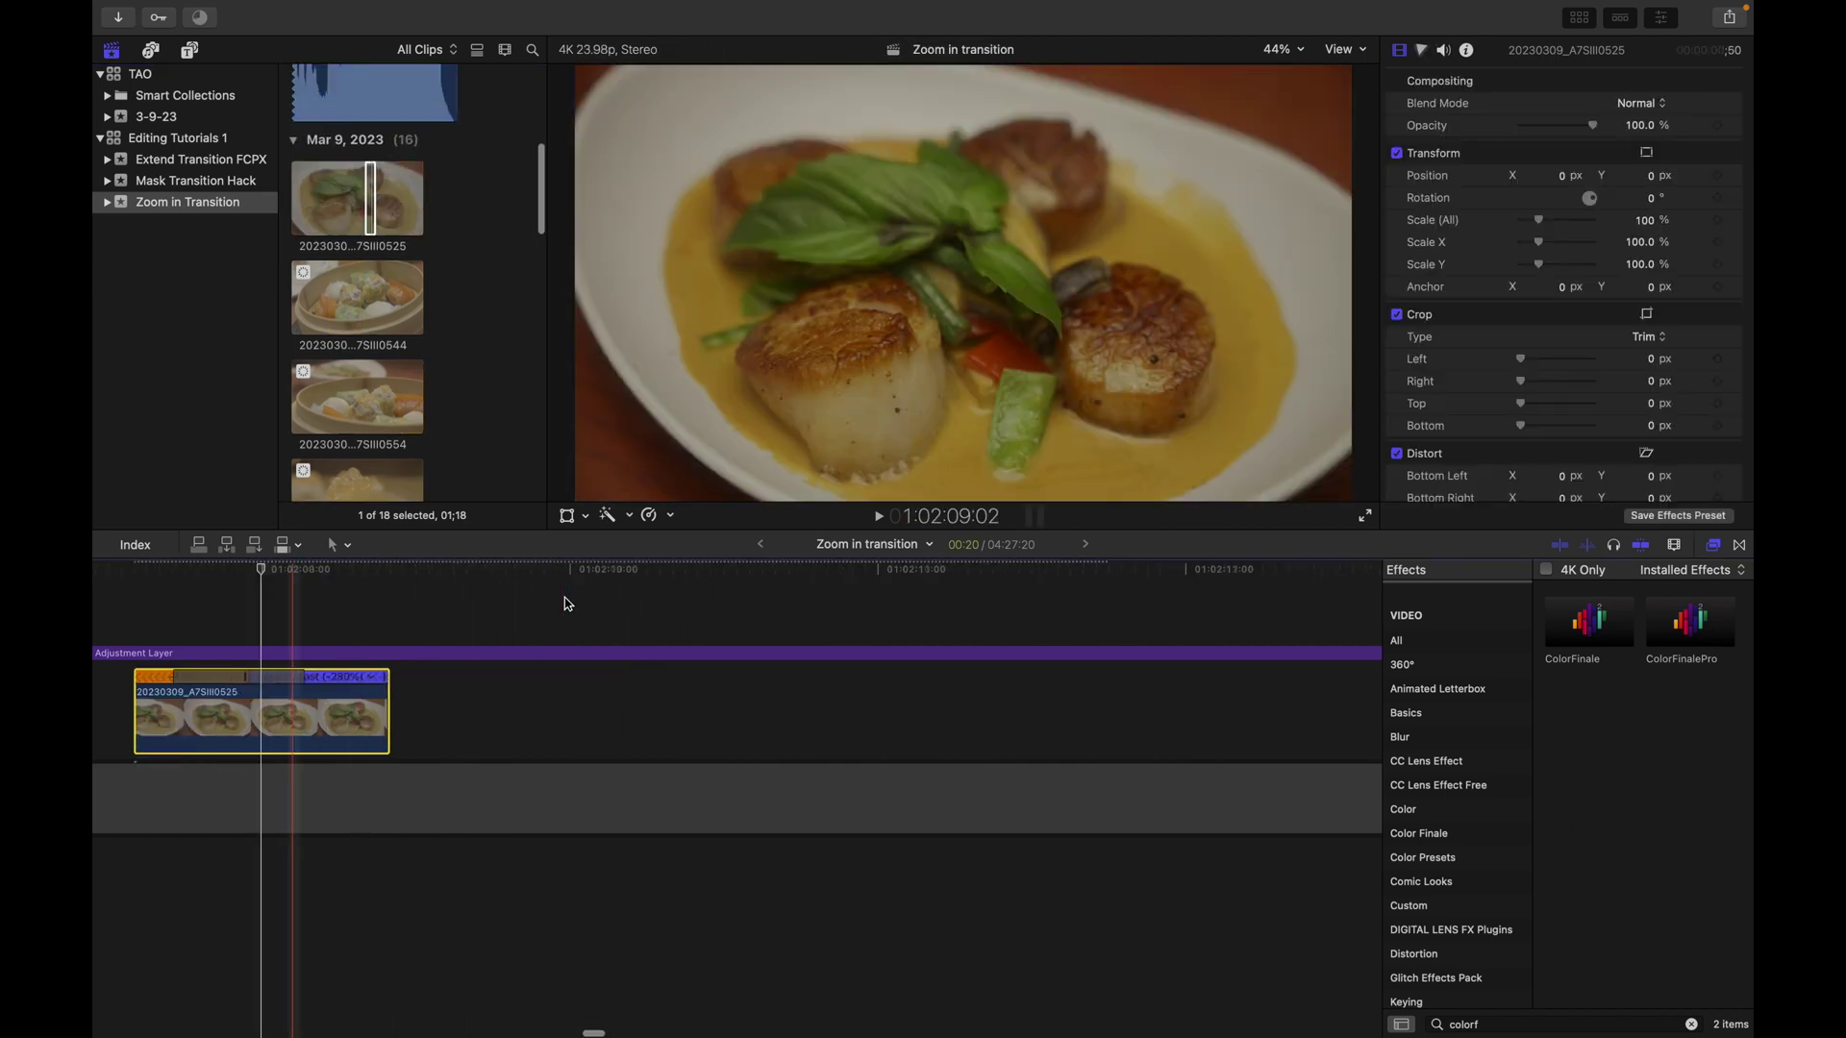
pyautogui.press('super+minus')
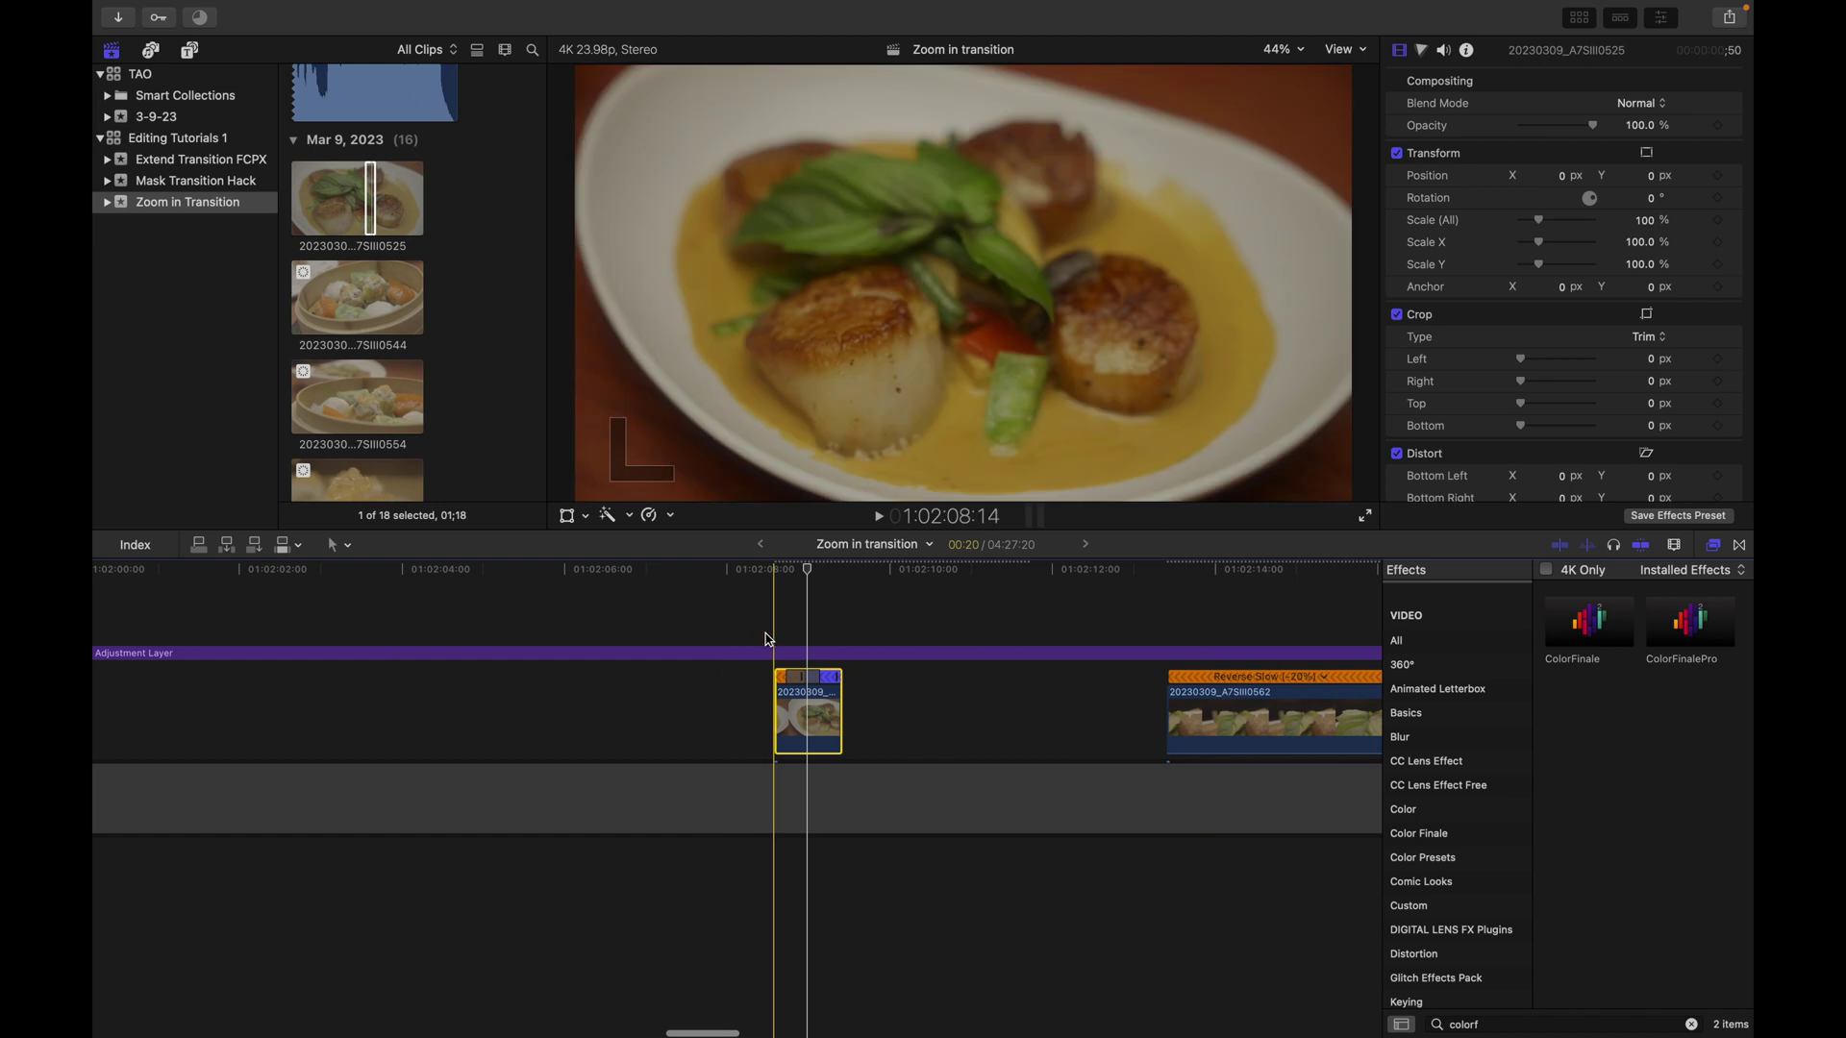
pyautogui.press('super+equal')
pyautogui.hscroll(5, 779, 630)
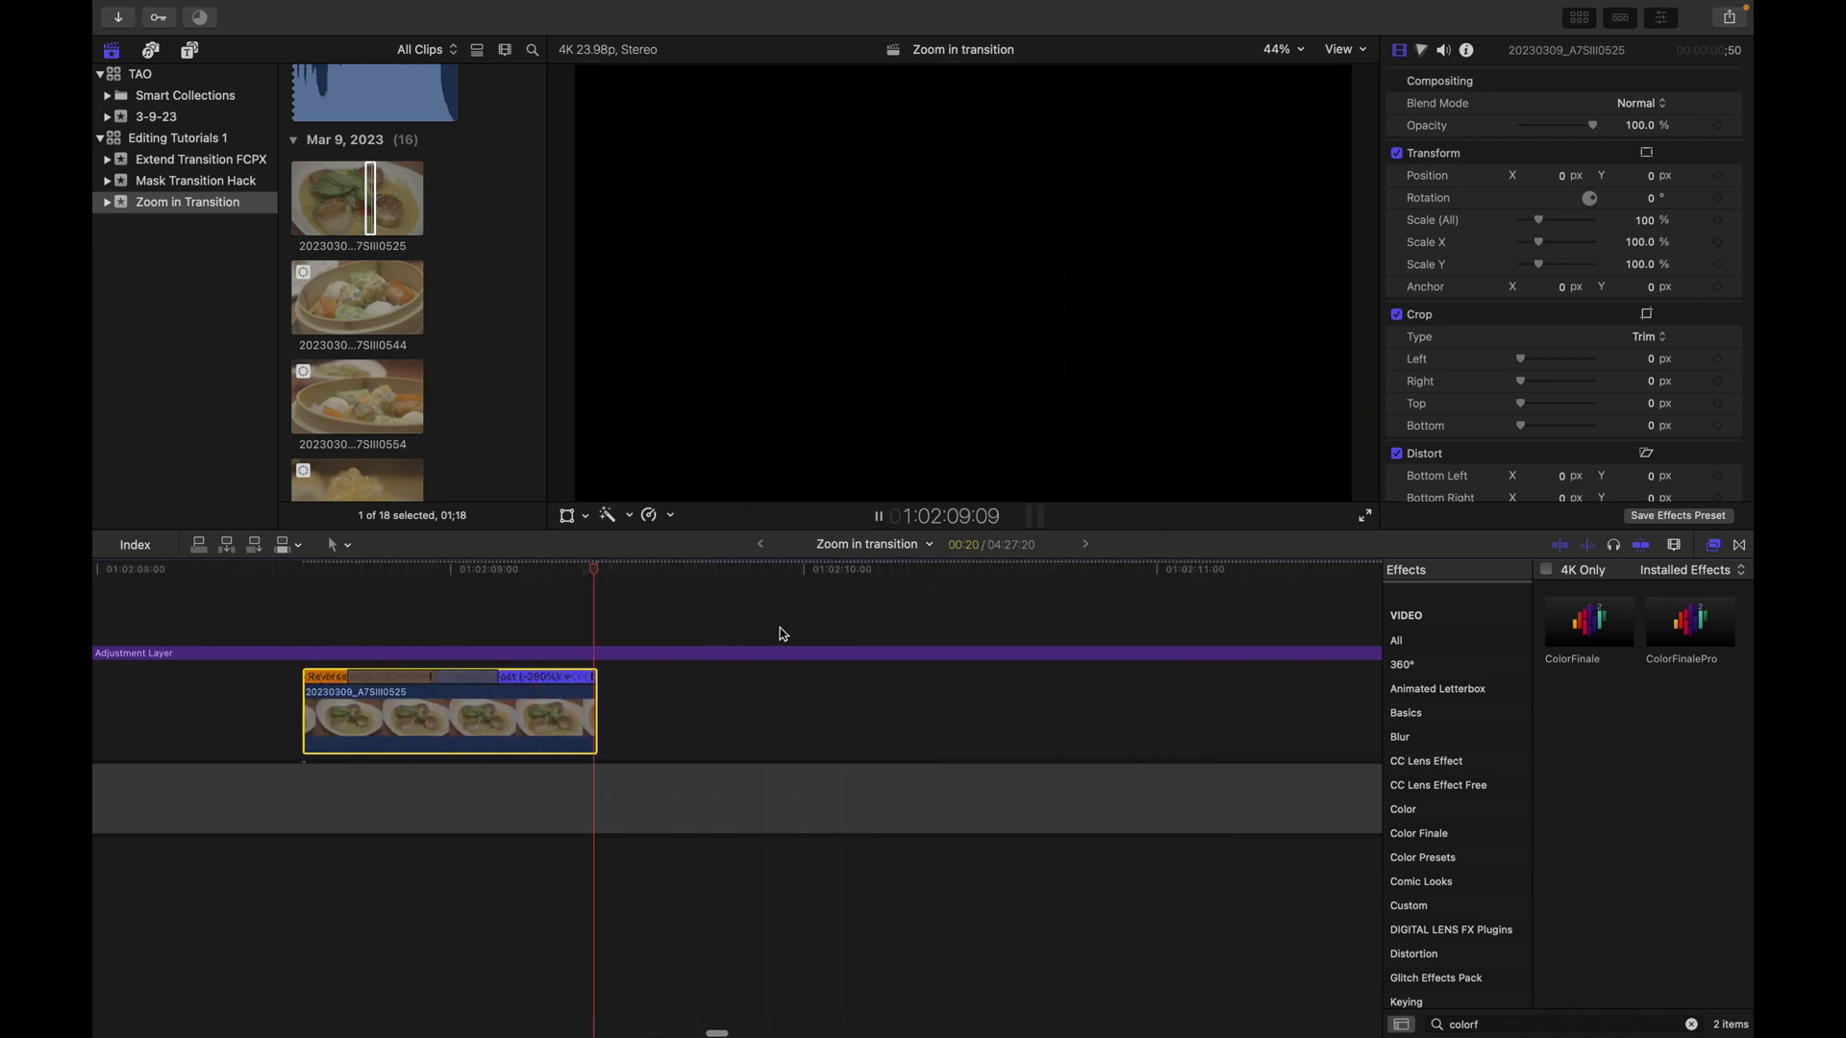
pyautogui.press('space')
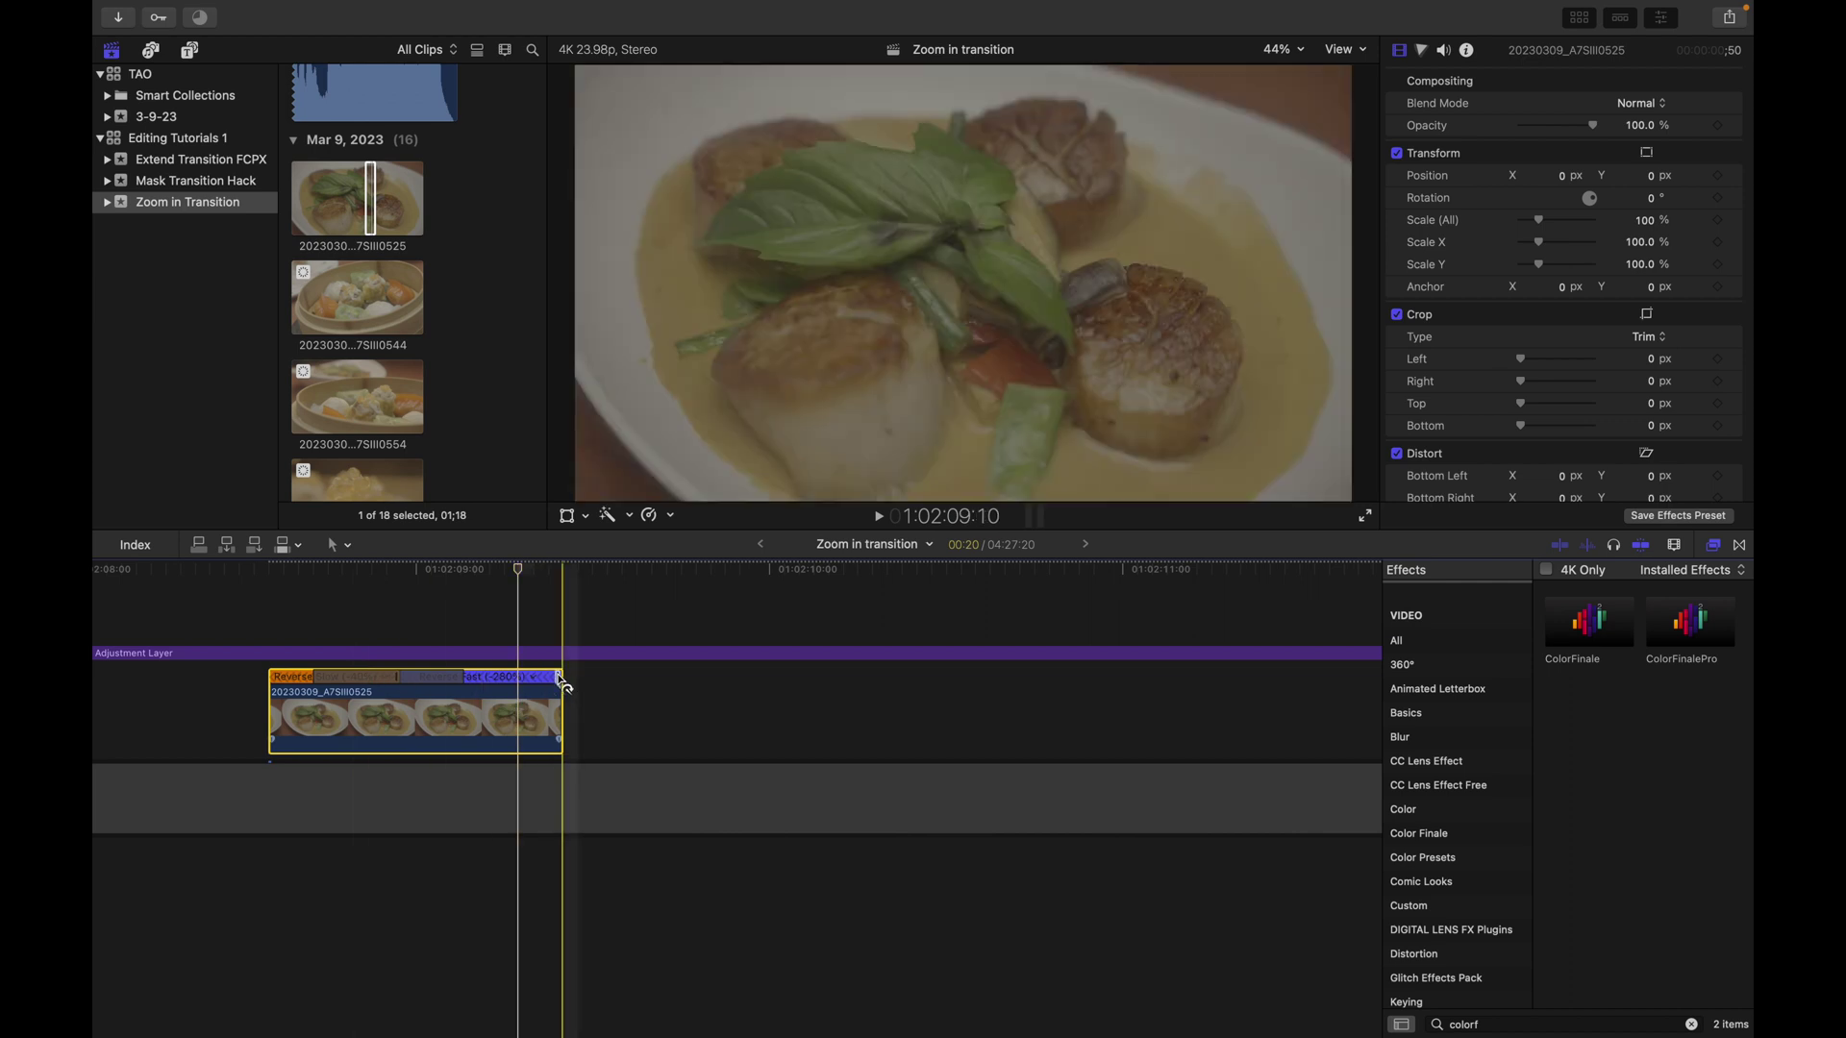
pyautogui.moveTo(557, 678); pyautogui.dragTo(487, 681)
pyautogui.press('space')
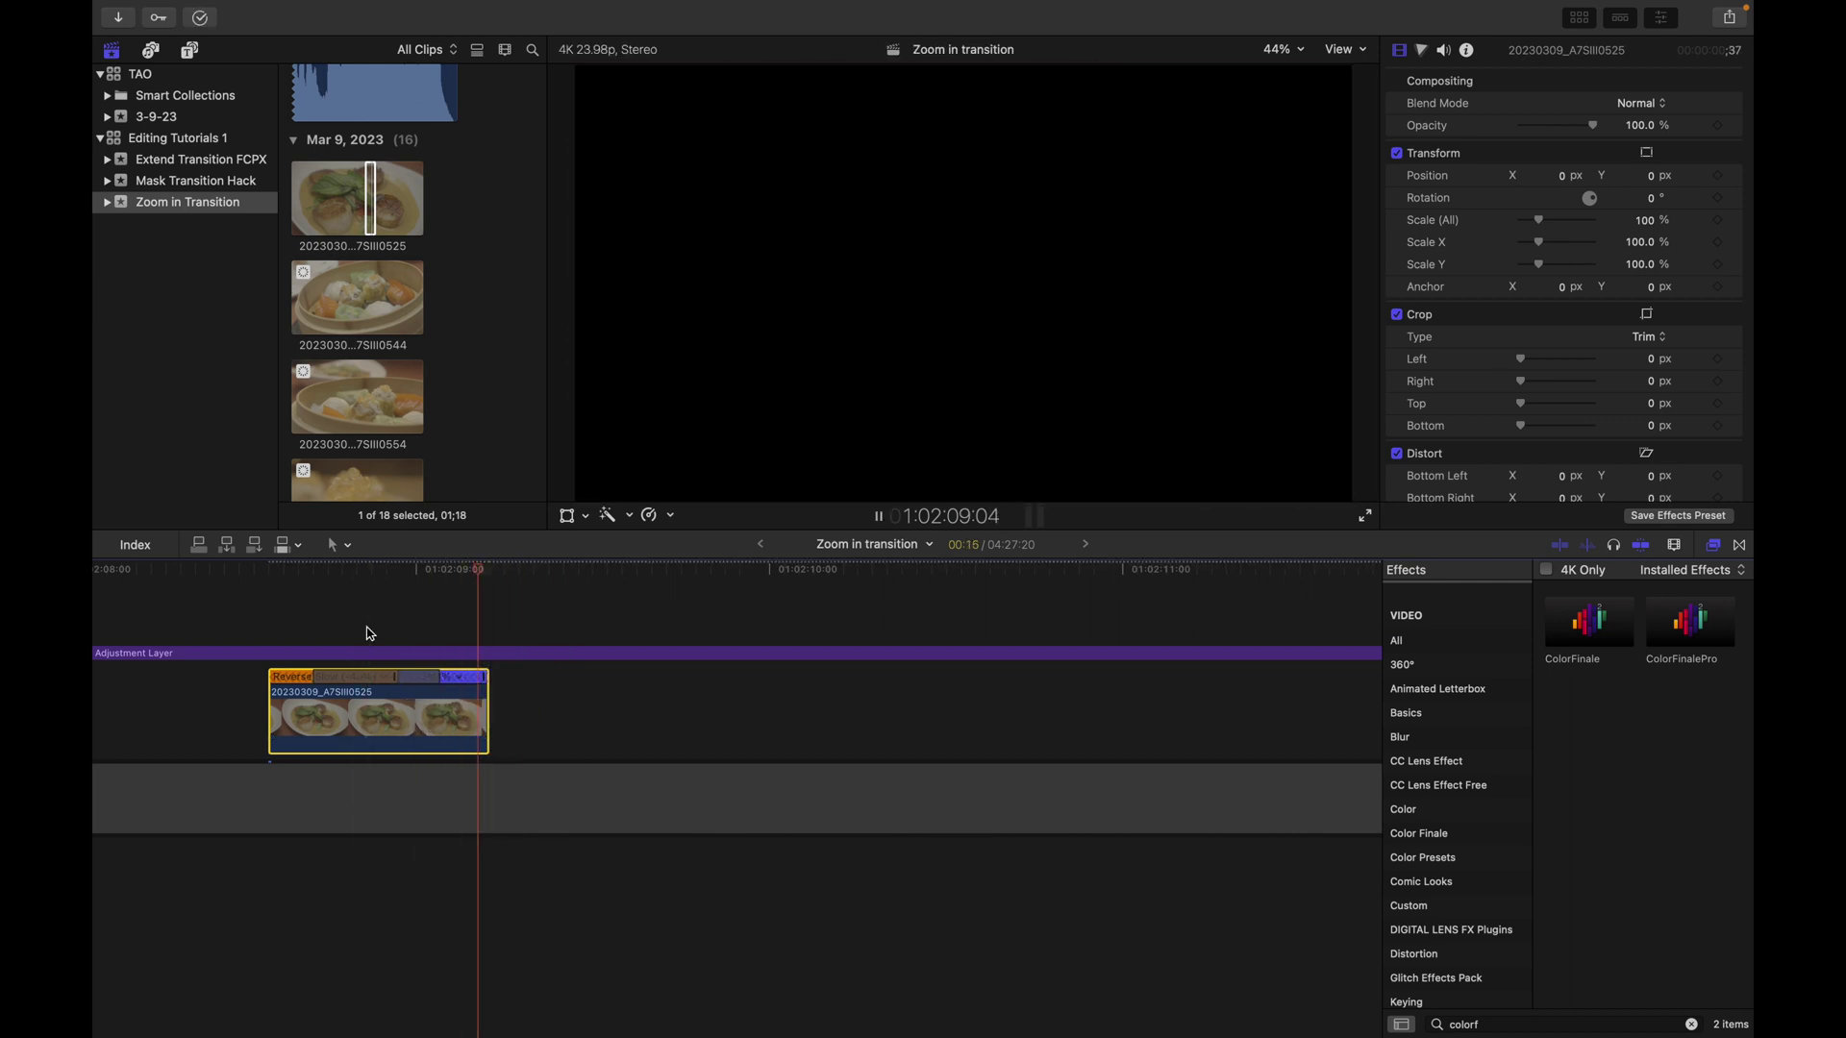
# Play back the scallop speed ramp, then turn on Stabilization for the scallop clip.
pyautogui.click(281, 627)
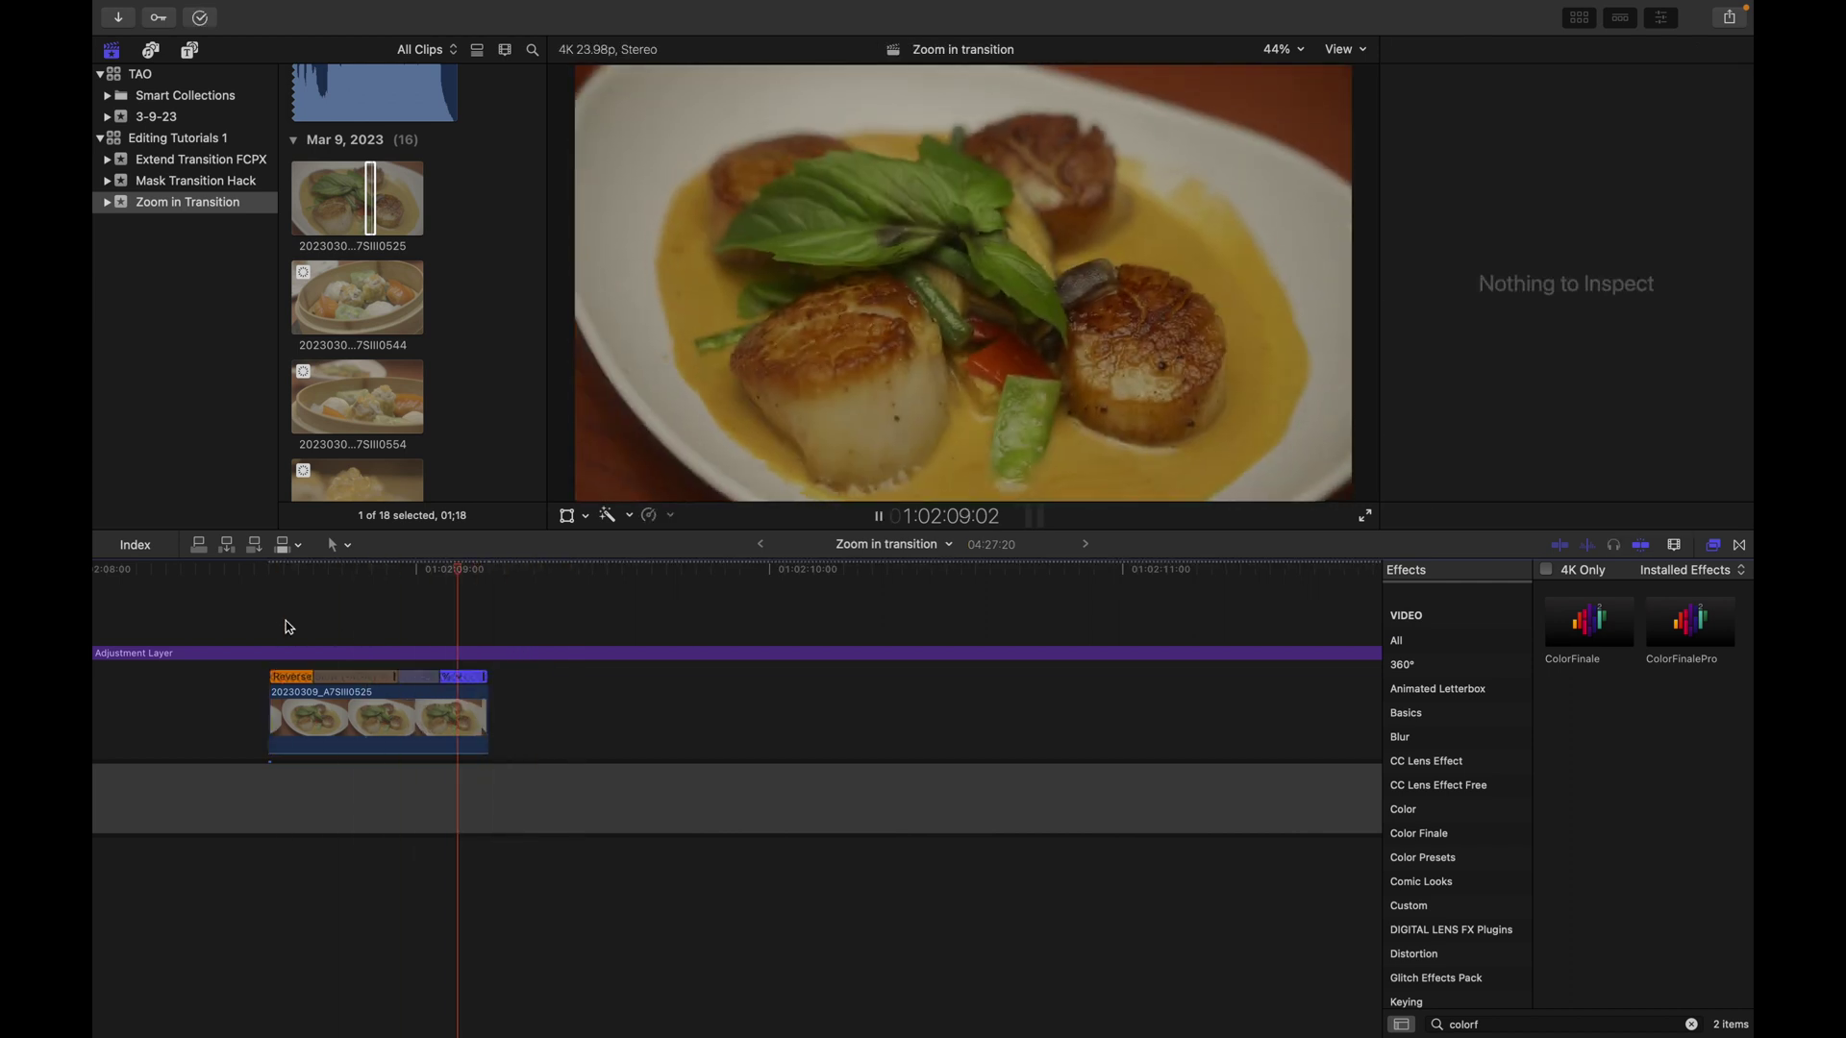
pyautogui.click(270, 621)
pyautogui.click(270, 621)
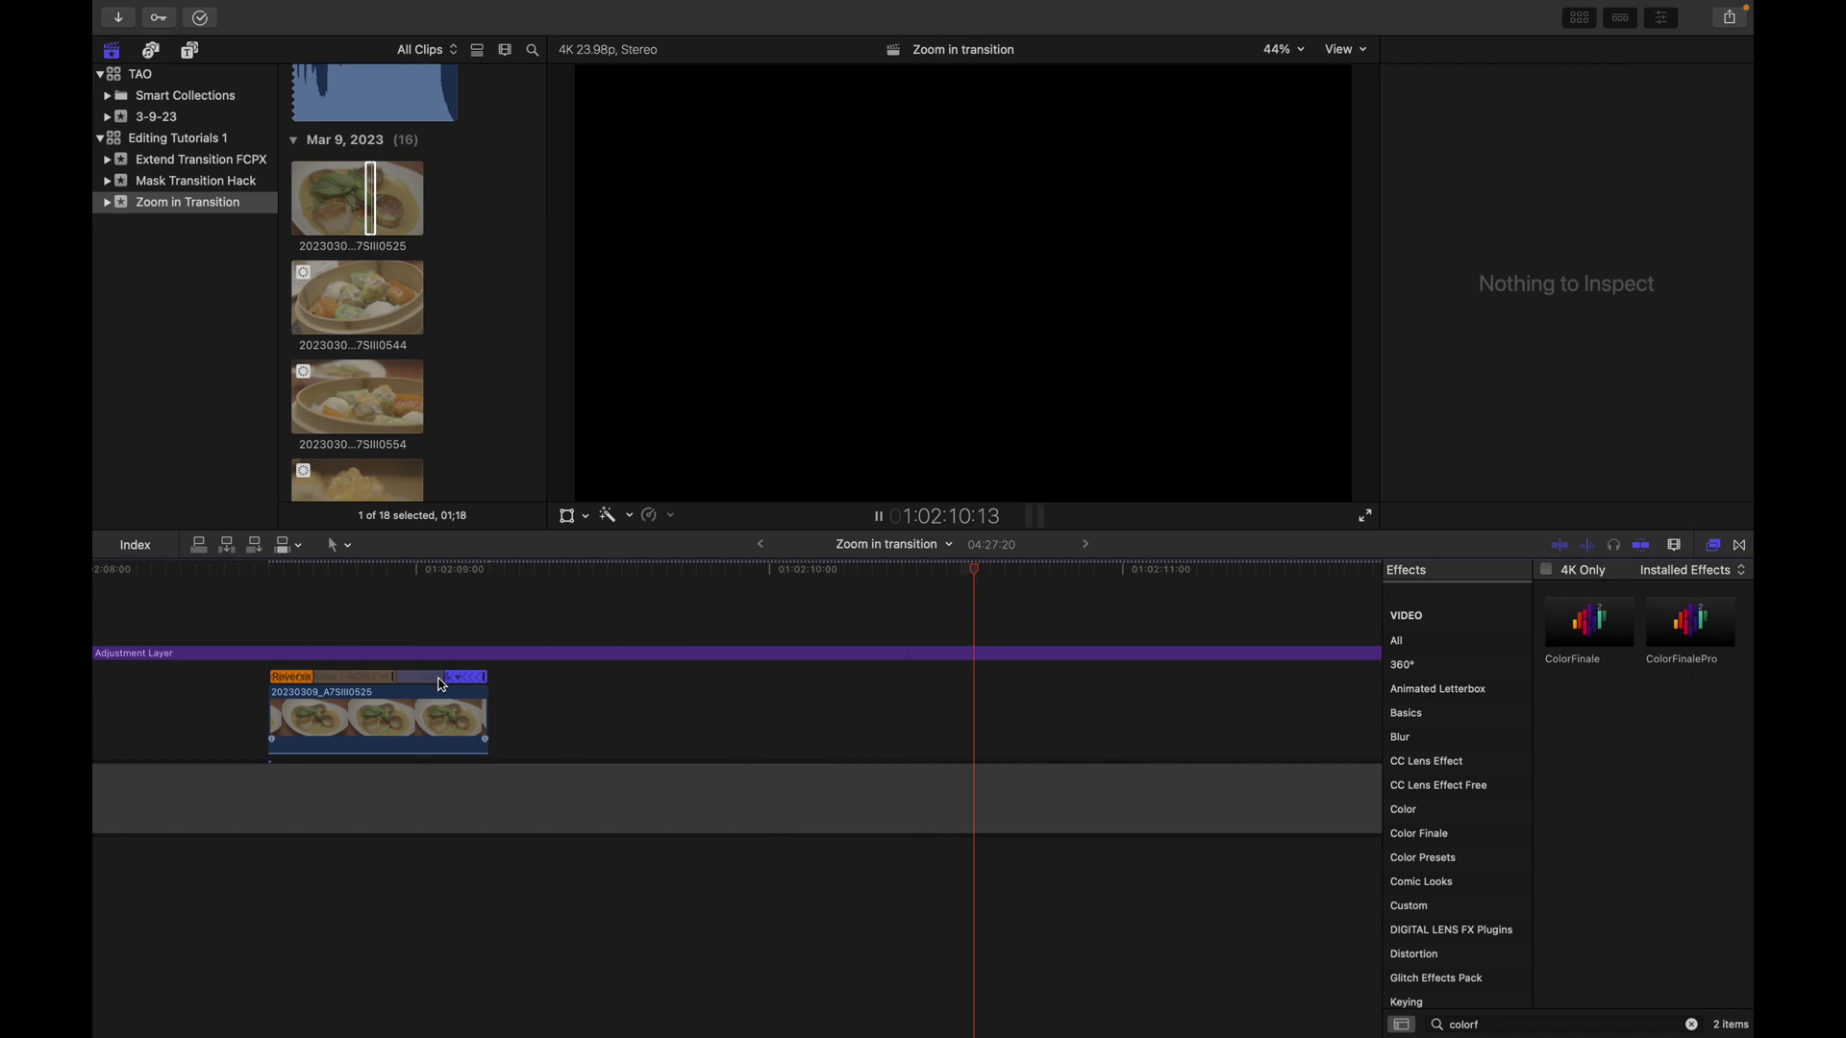
pyautogui.click(384, 736)
pyautogui.press('super+4')
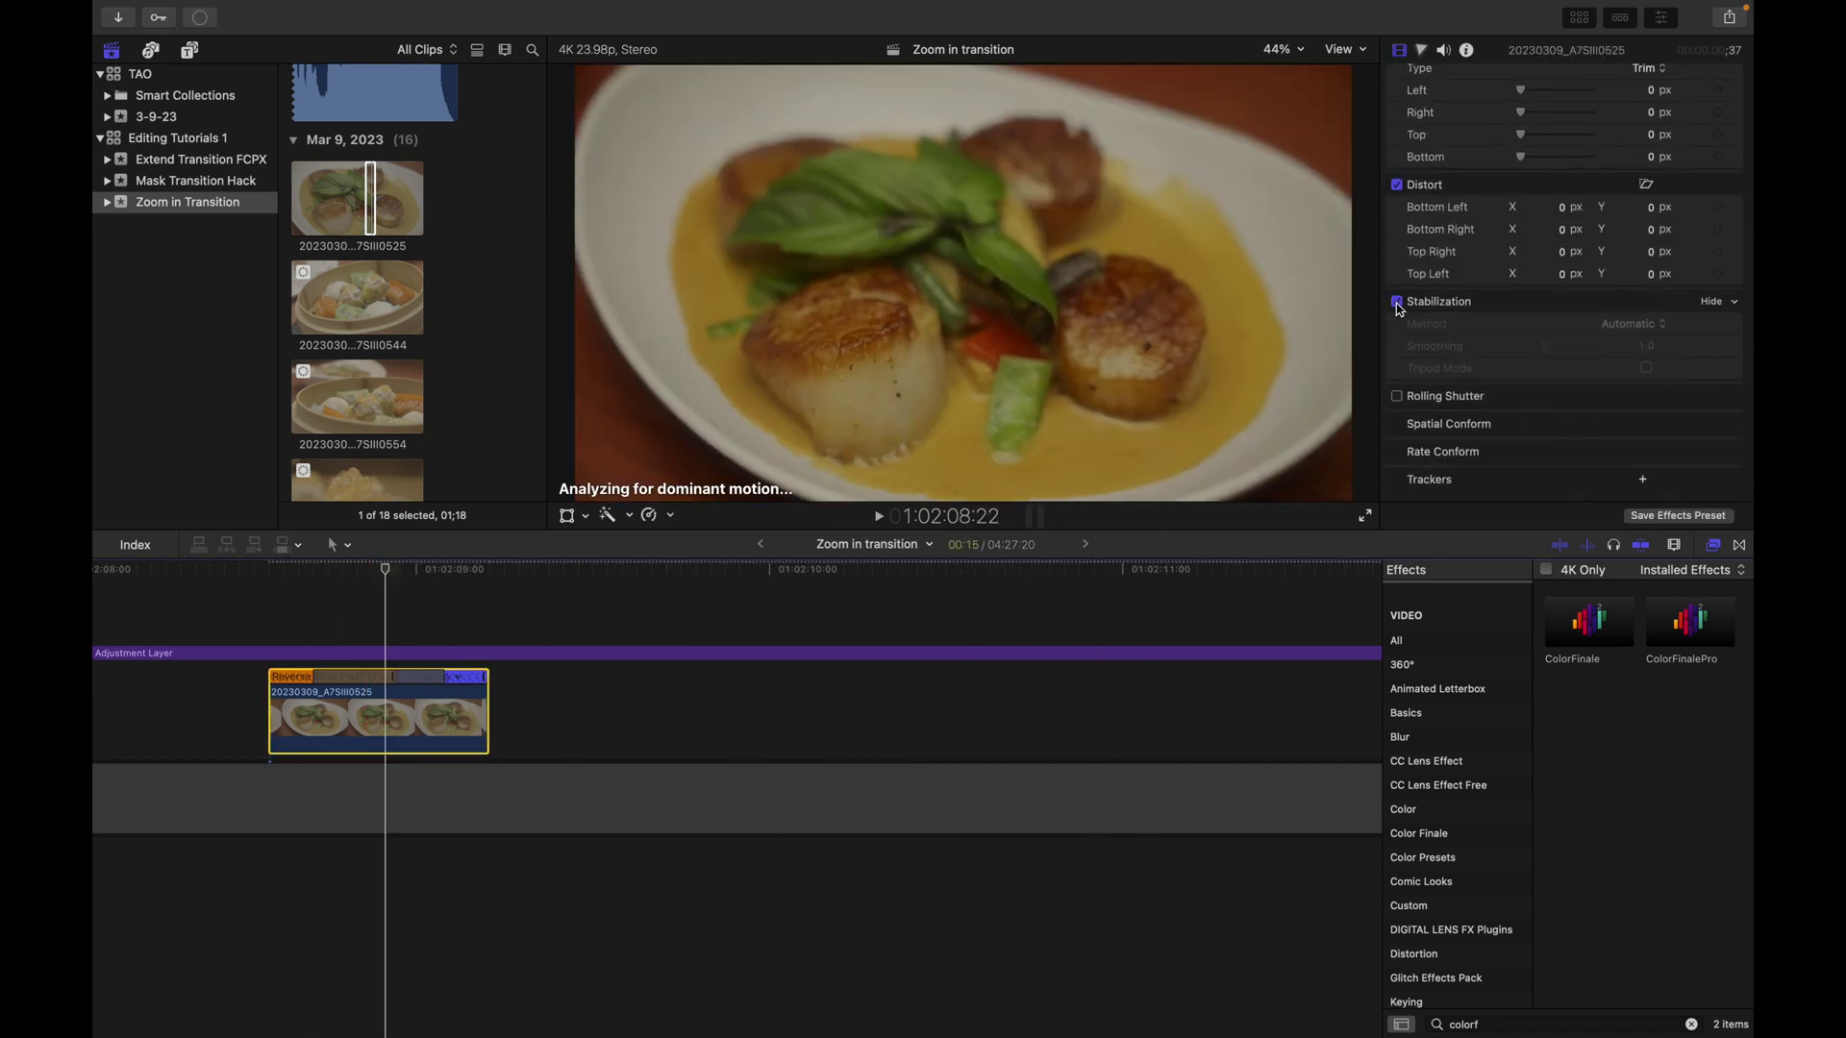
pyautogui.press('super+minus')
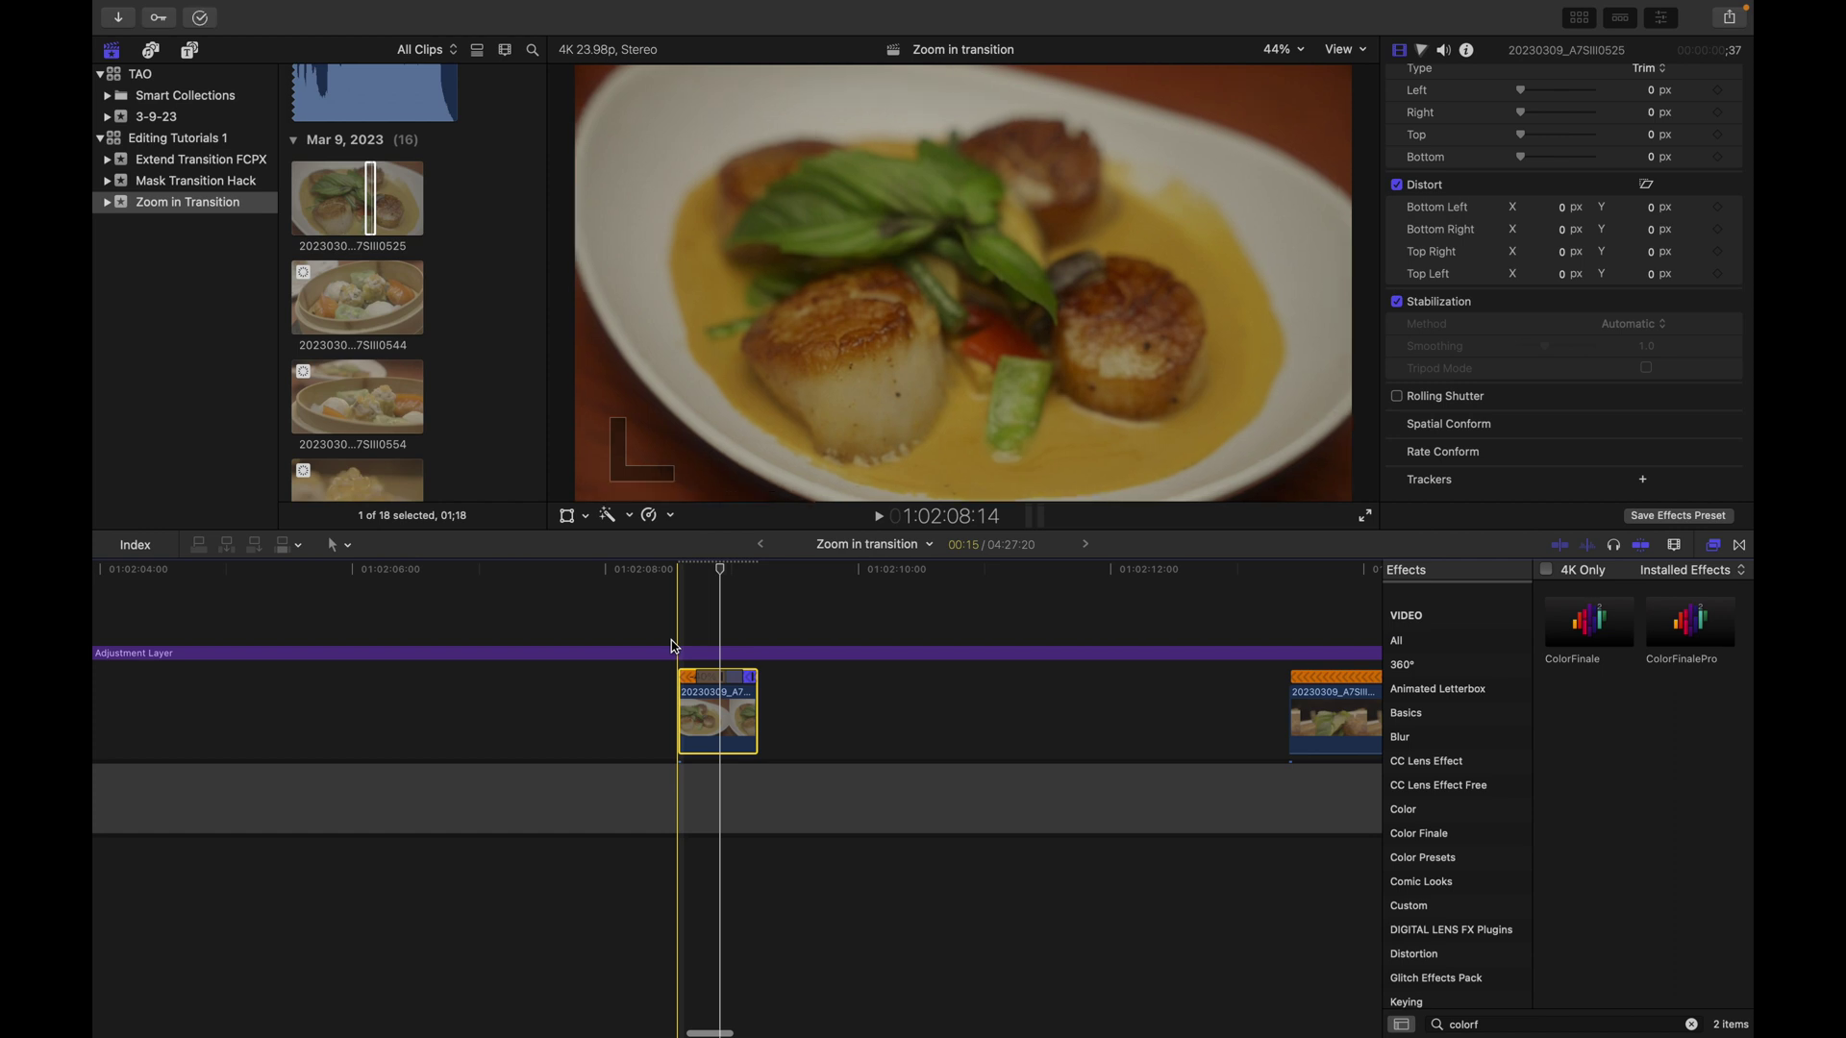
# Play back the stabilized scallop clip from its start several times to check the motion.
pyautogui.press('space')
pyautogui.click(676, 645)
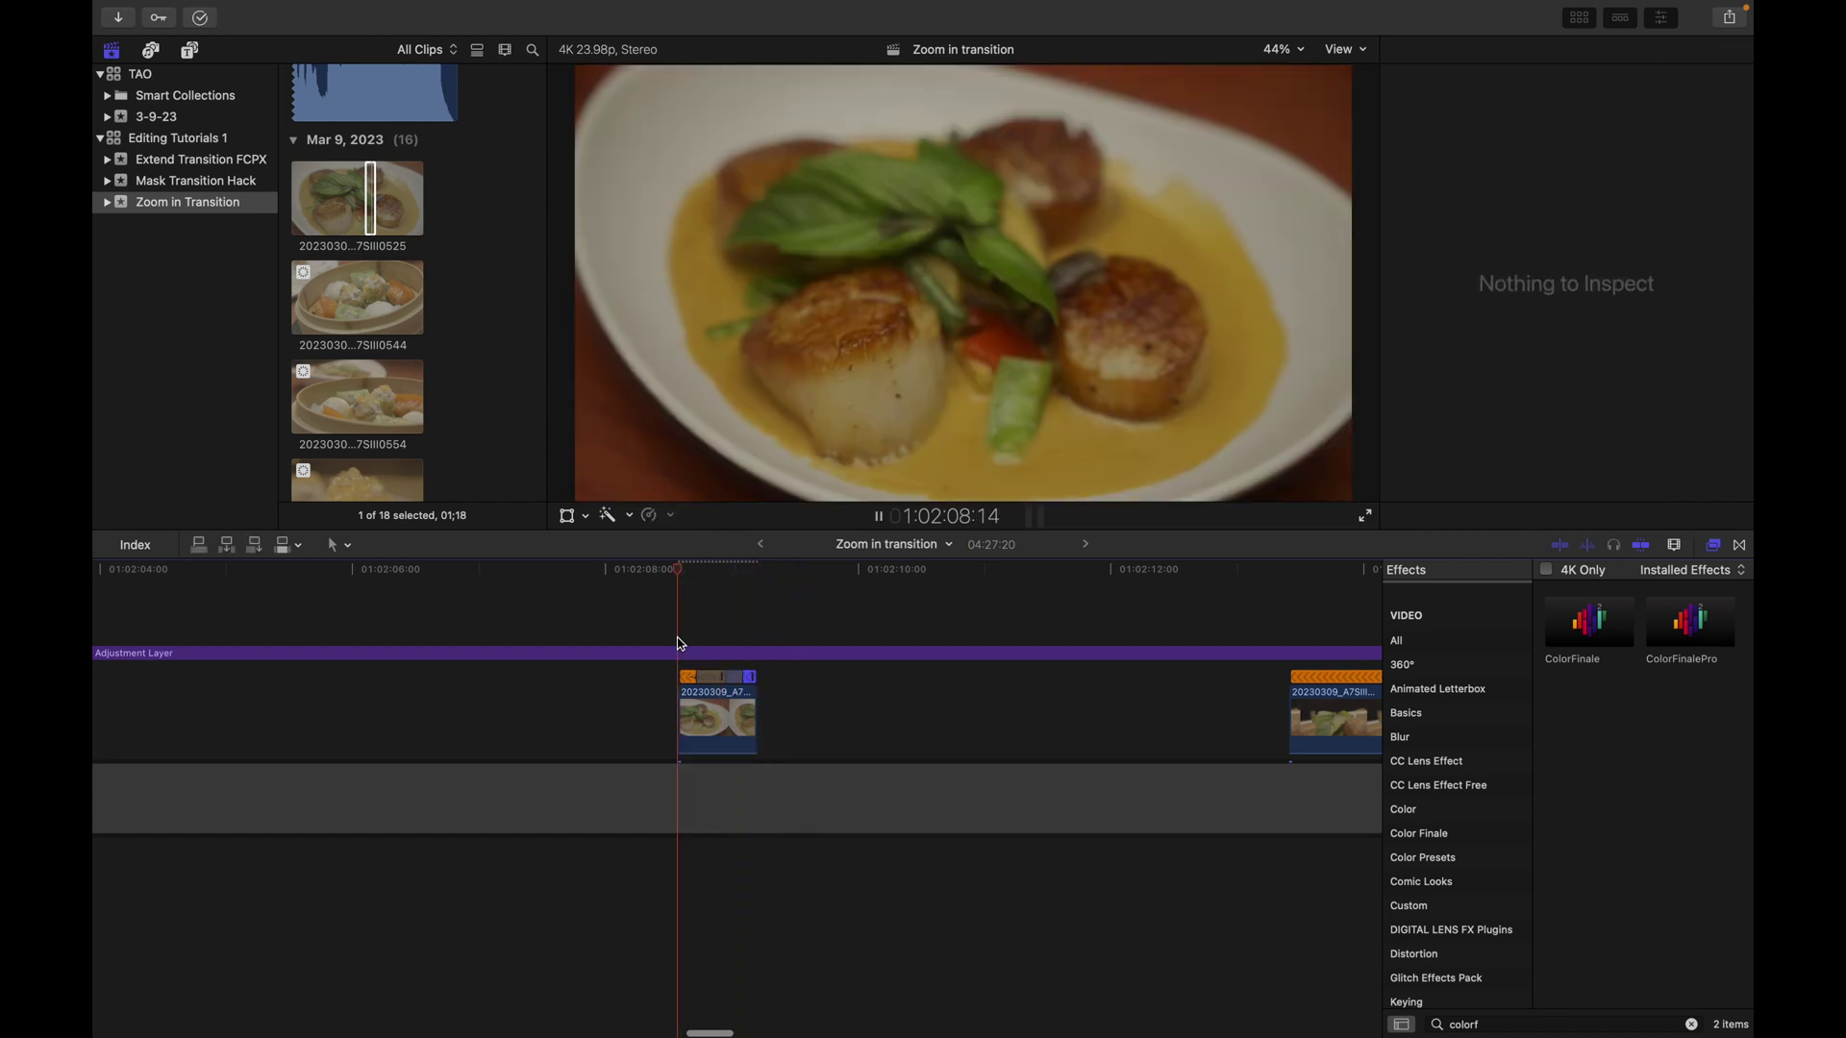
pyautogui.click(678, 644)
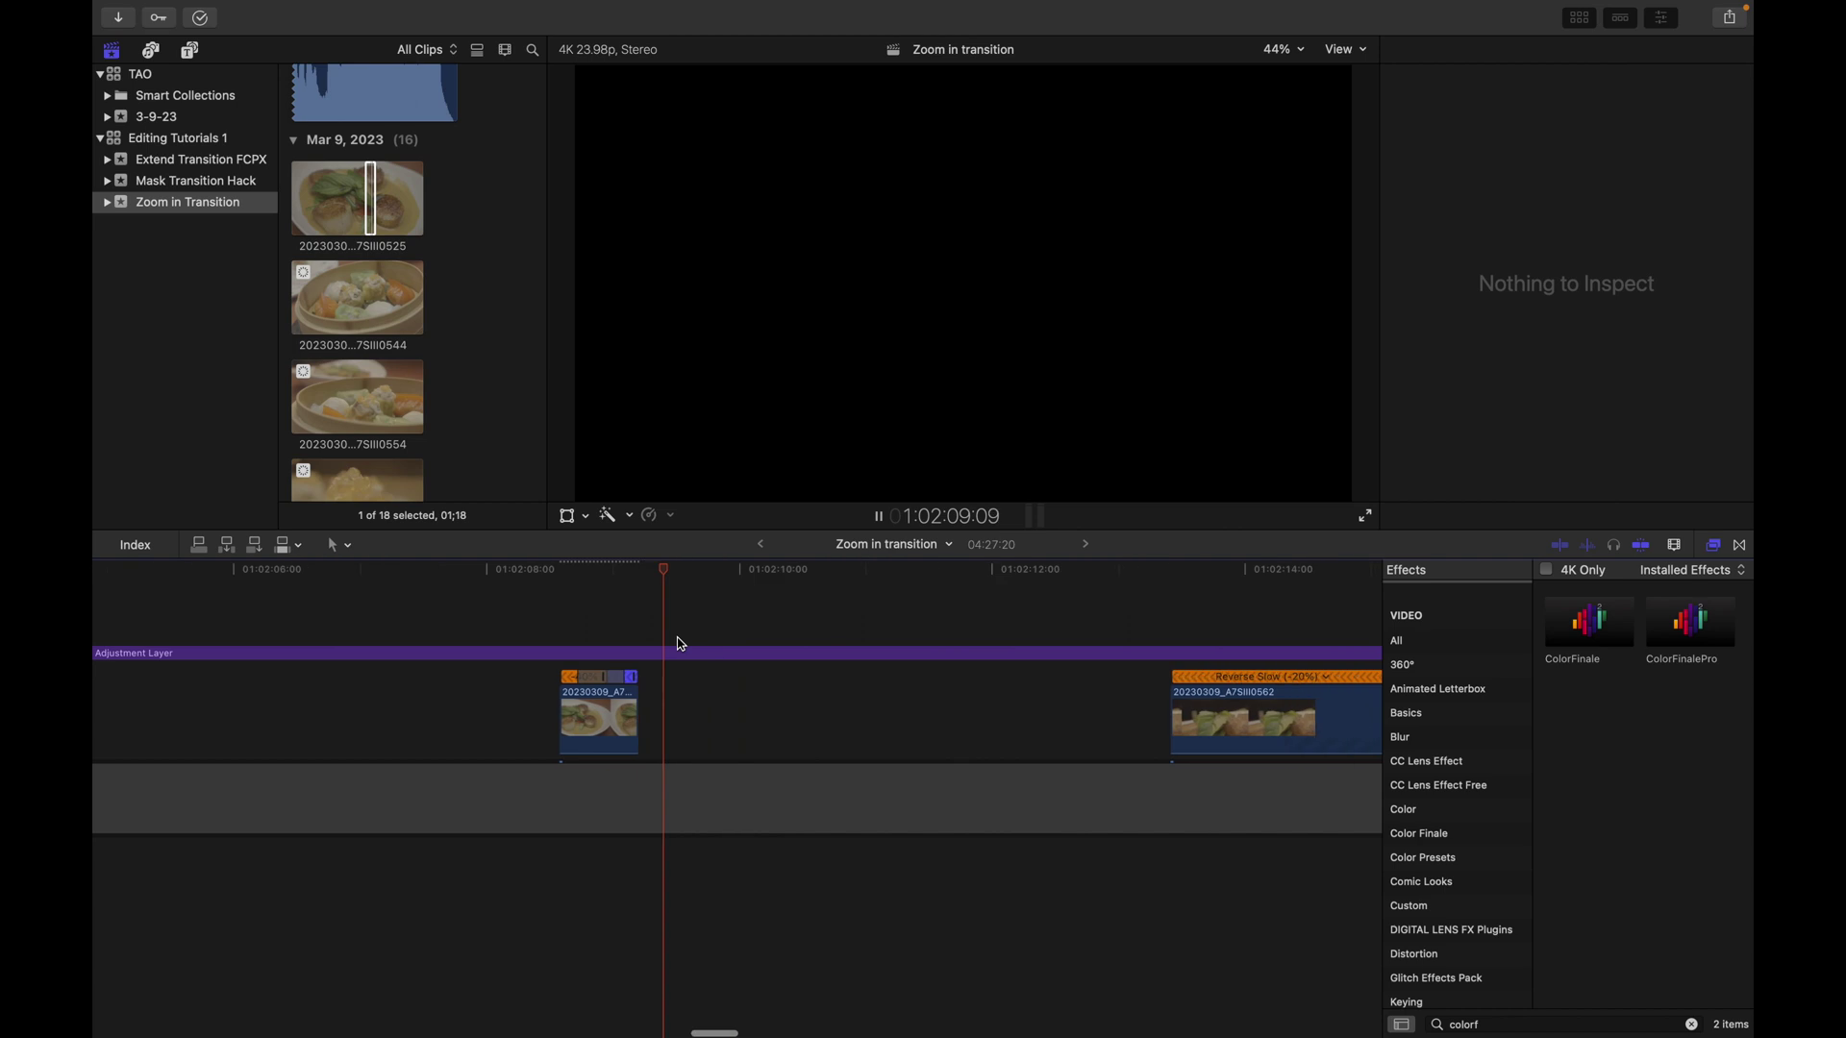
pyautogui.click(558, 615)
pyautogui.press('space')
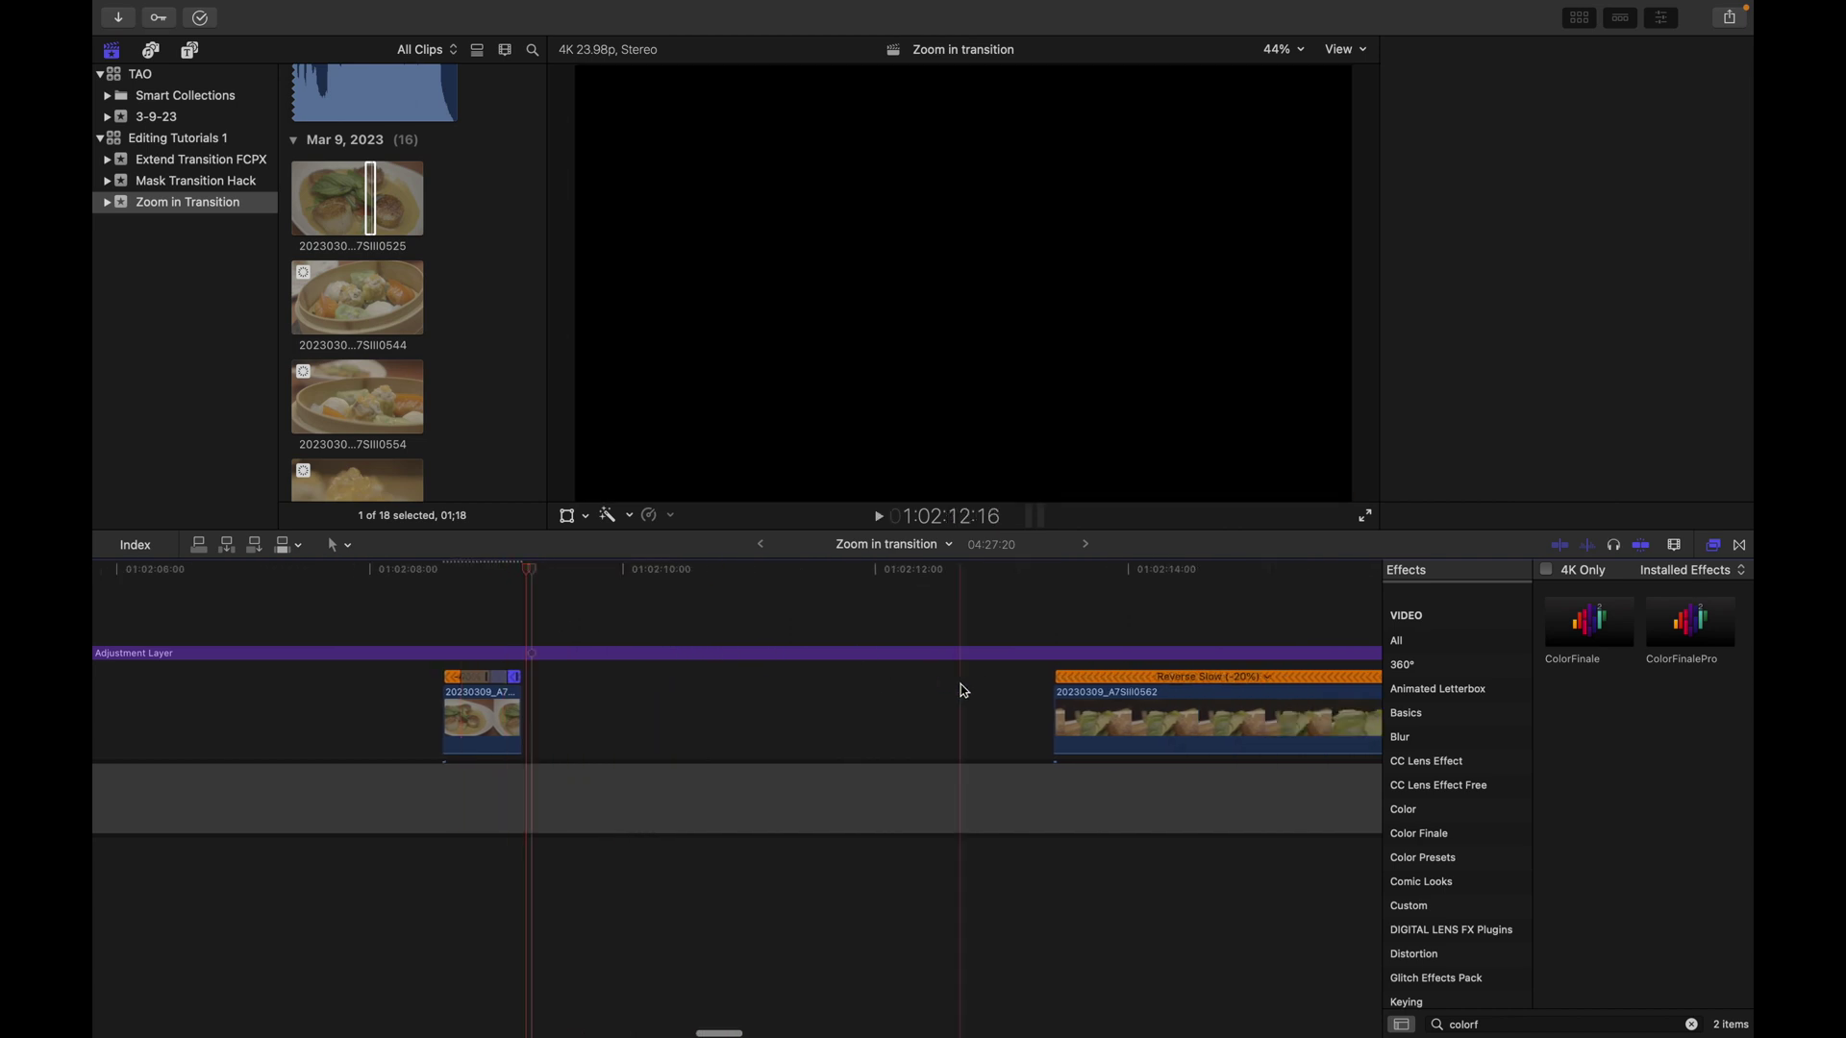
# Move the 20230309_A7SIII0562 basil close-up clip directly after the scallop clip and play across the cut.
pyautogui.click(1130, 726)
pyautogui.moveTo(1130, 725); pyautogui.dragTo(599, 726)
pyautogui.press('space')
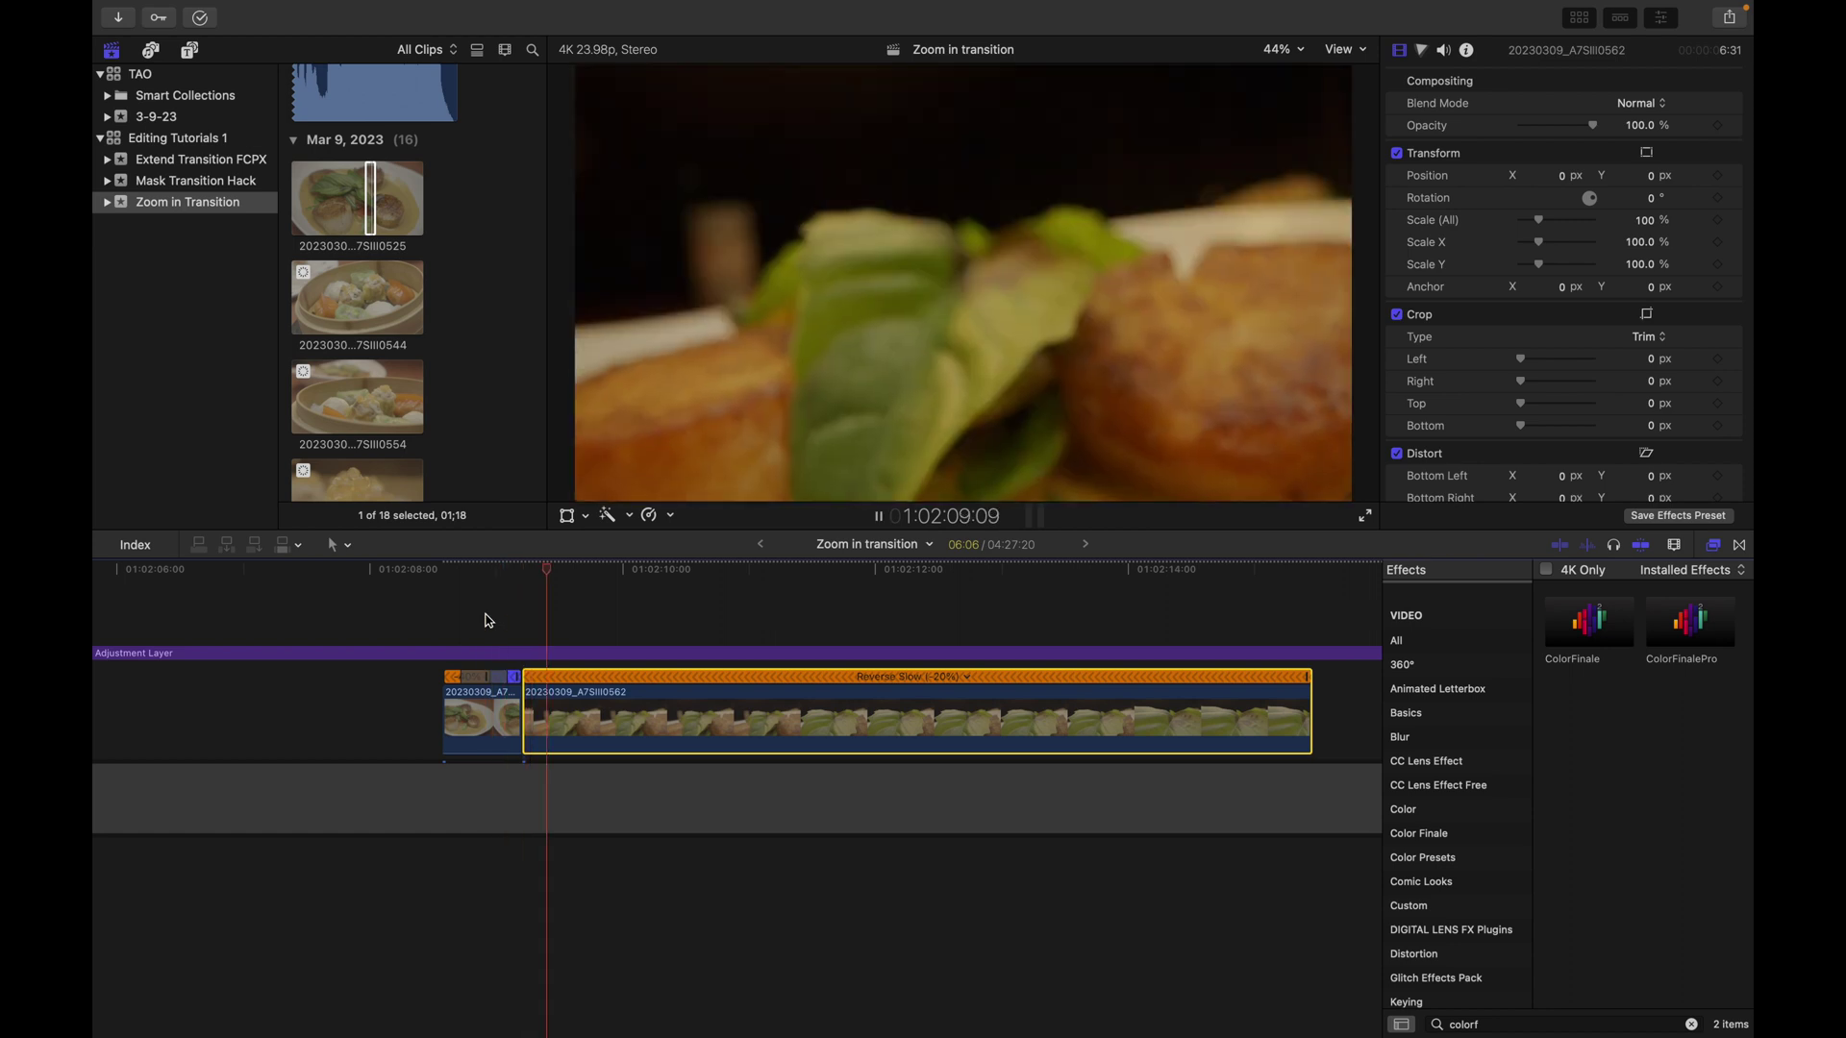
pyautogui.click(524, 631)
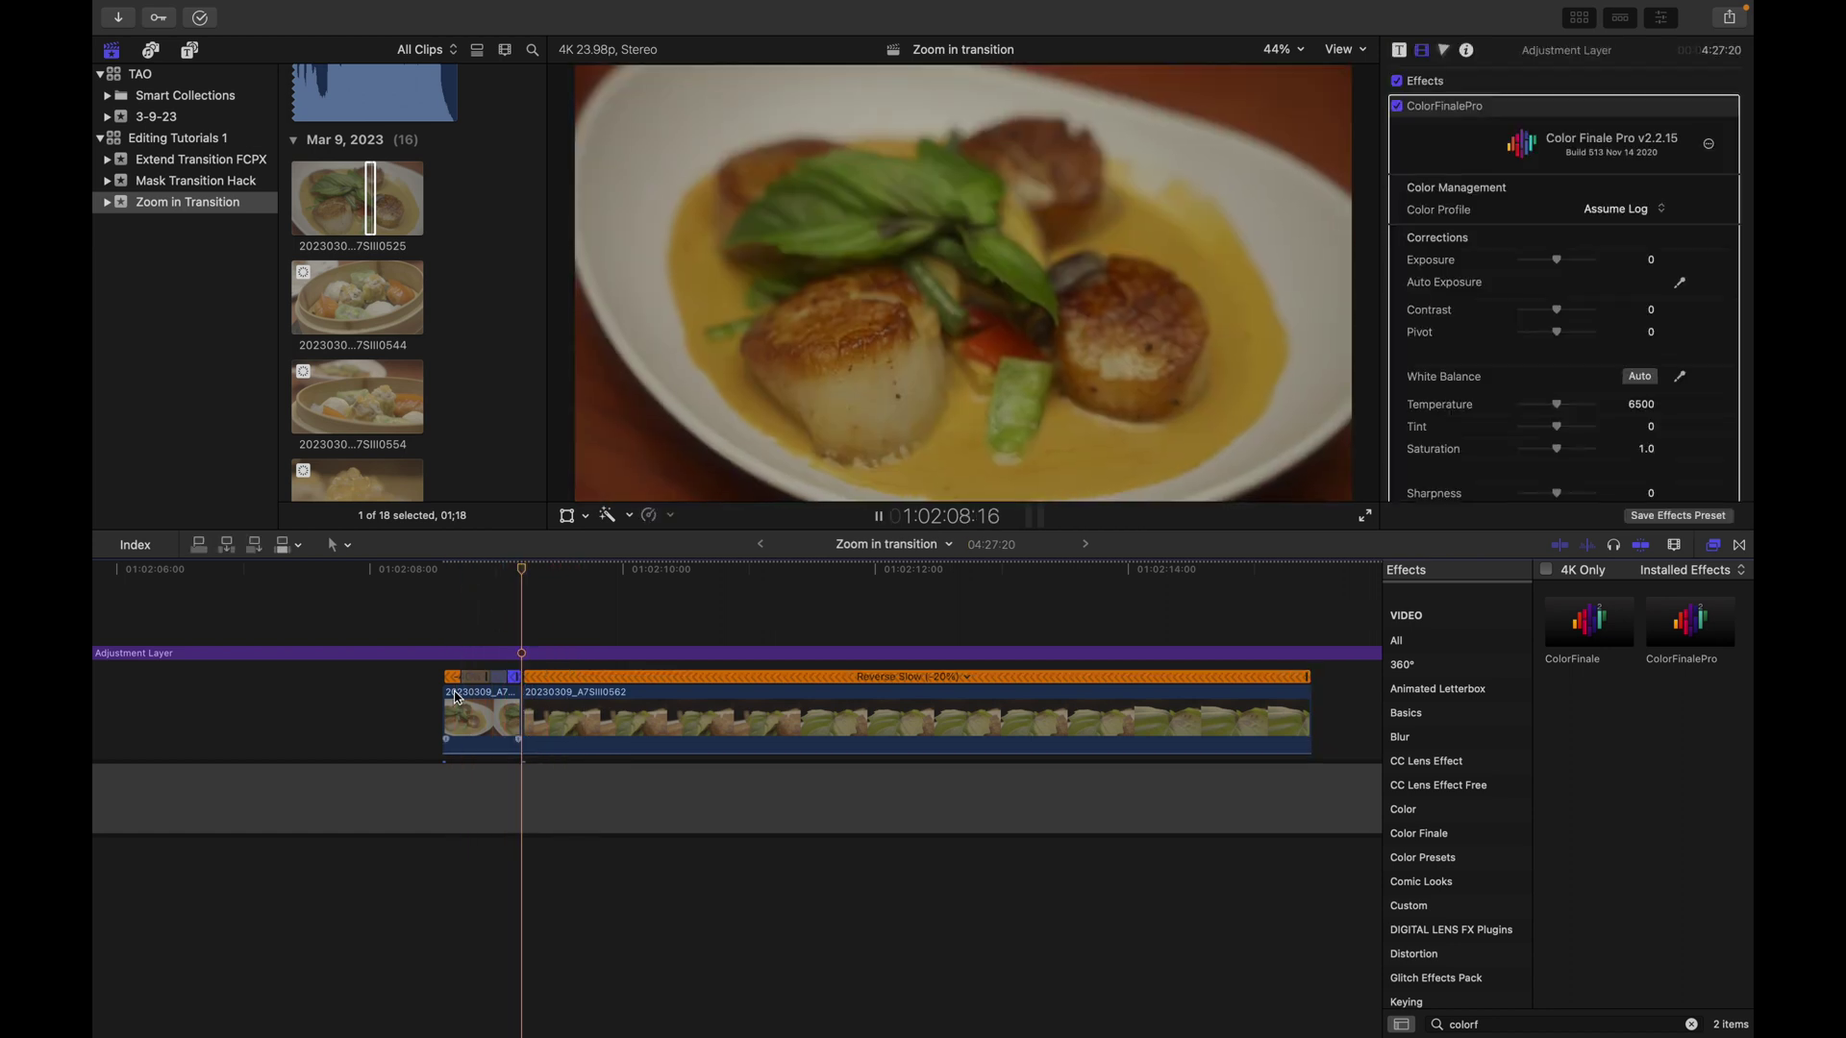
pyautogui.press('space')
pyautogui.click(532, 610)
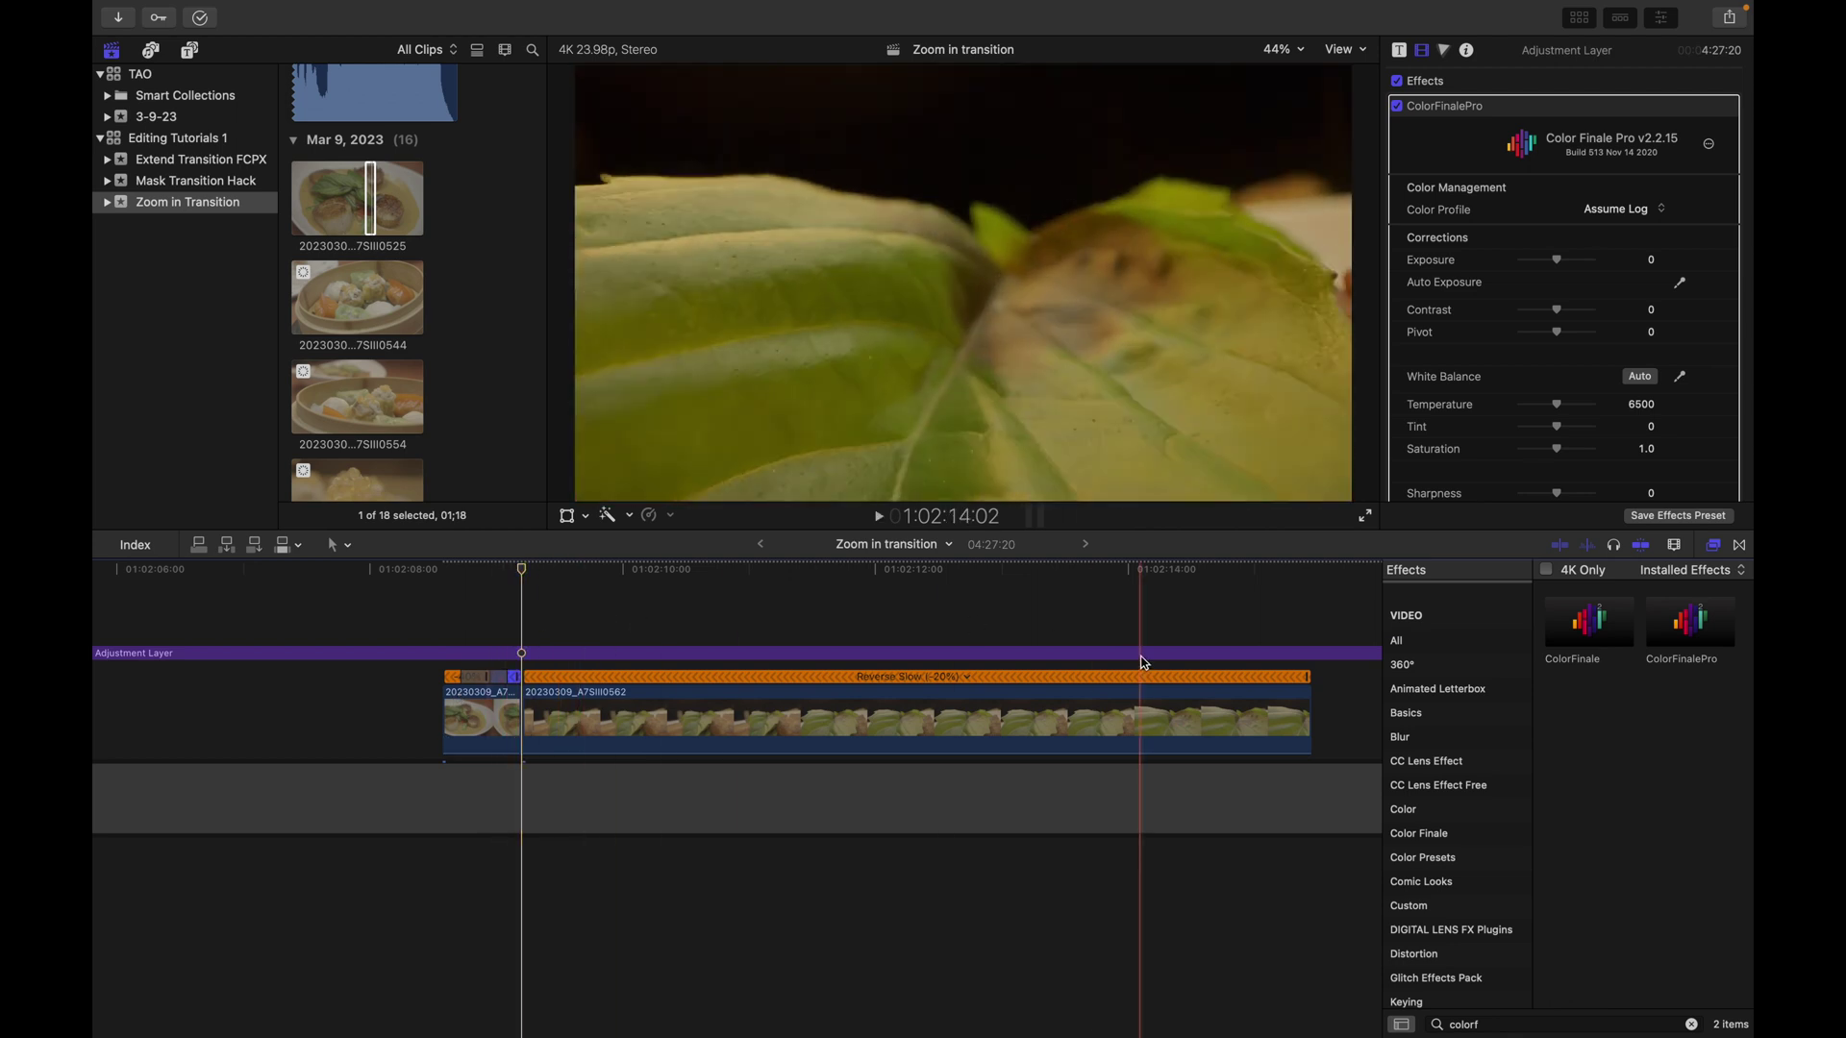
# Blade the basil close-up clip's speed at 01:02:14:07 and compress its first speed segment into a fast ramp.
pyautogui.press('l')
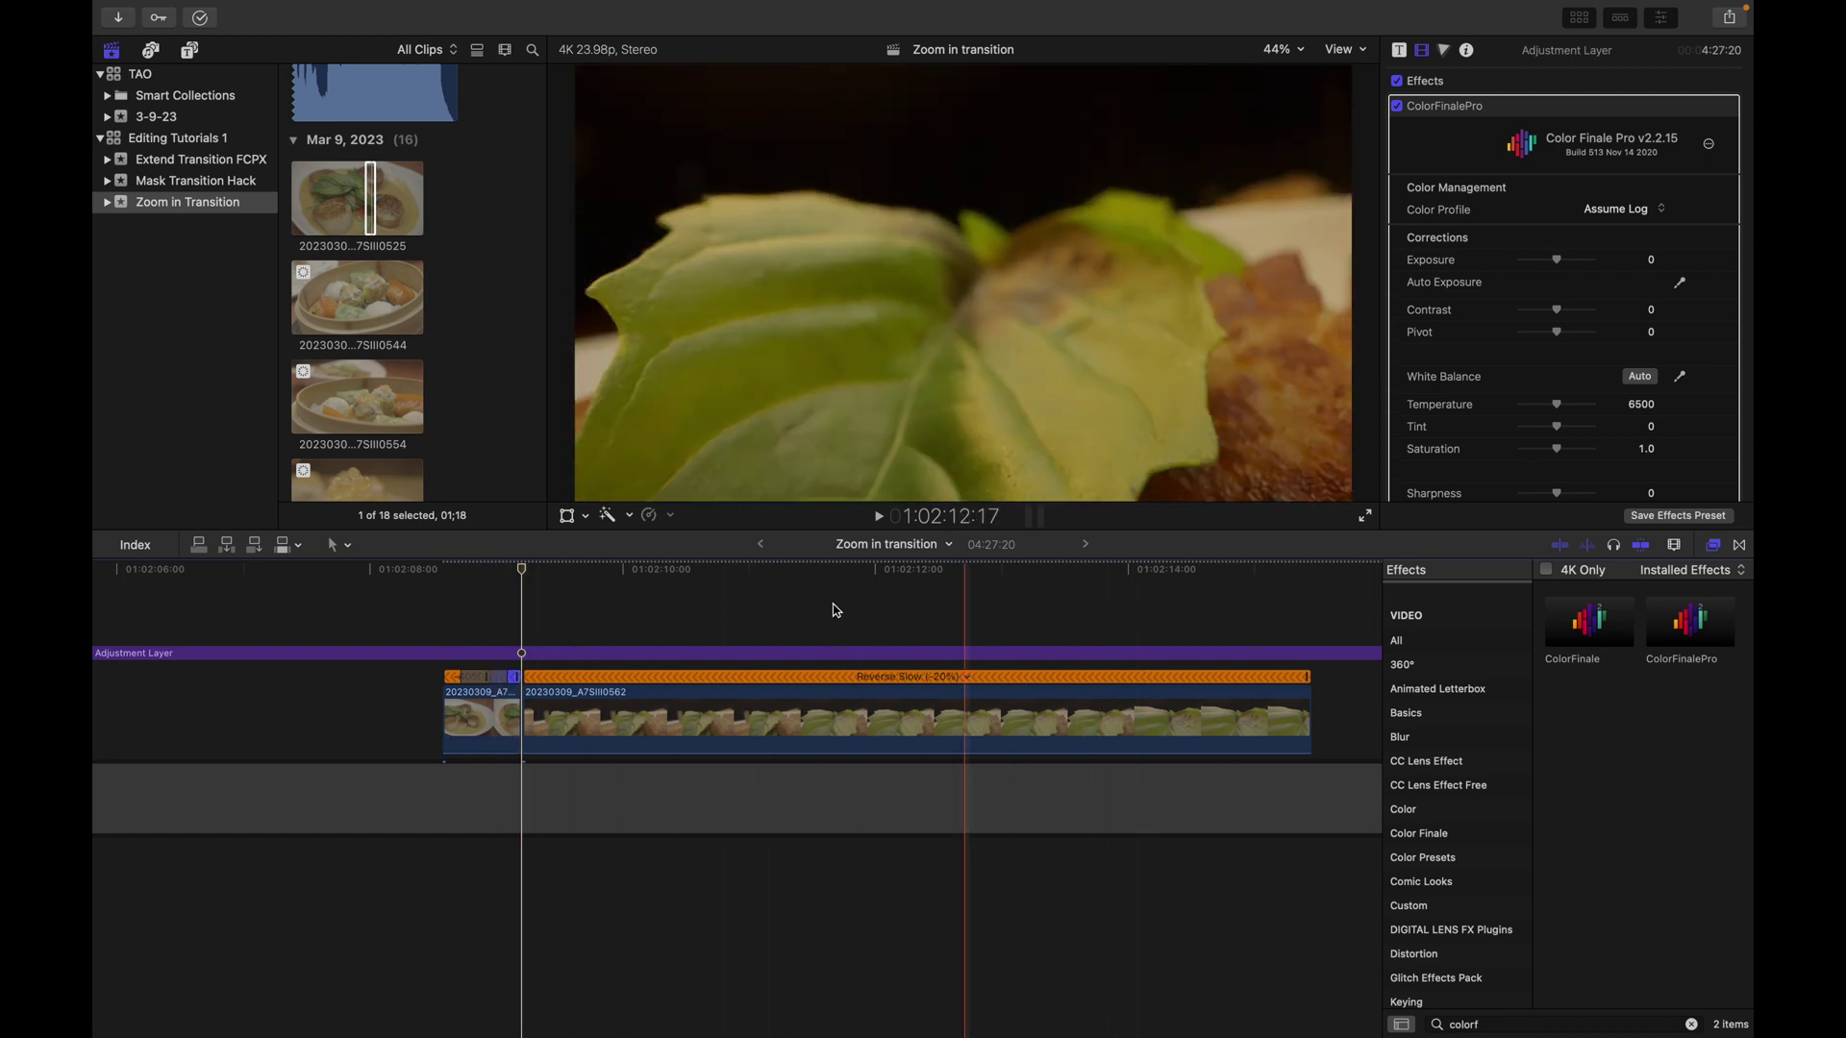
pyautogui.press('space')
pyautogui.press('space')
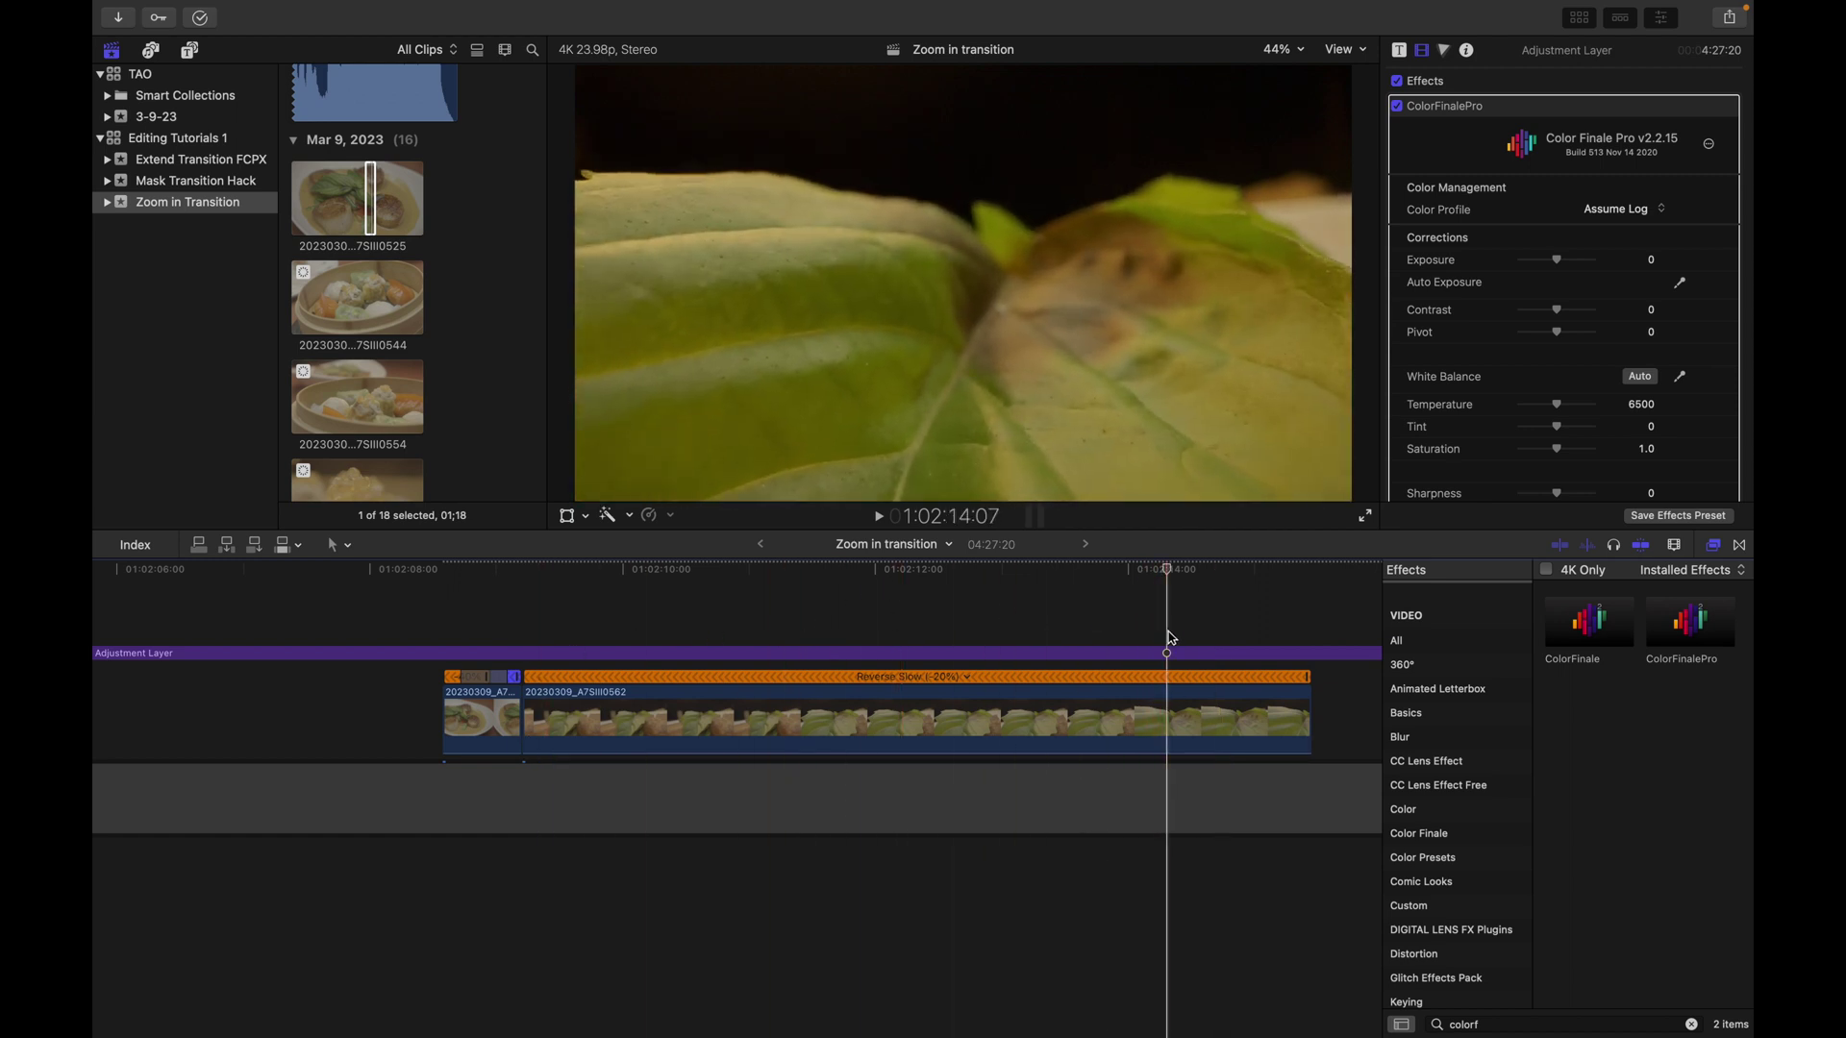
pyautogui.click(1168, 707)
pyautogui.hotkey('shift', 'b')
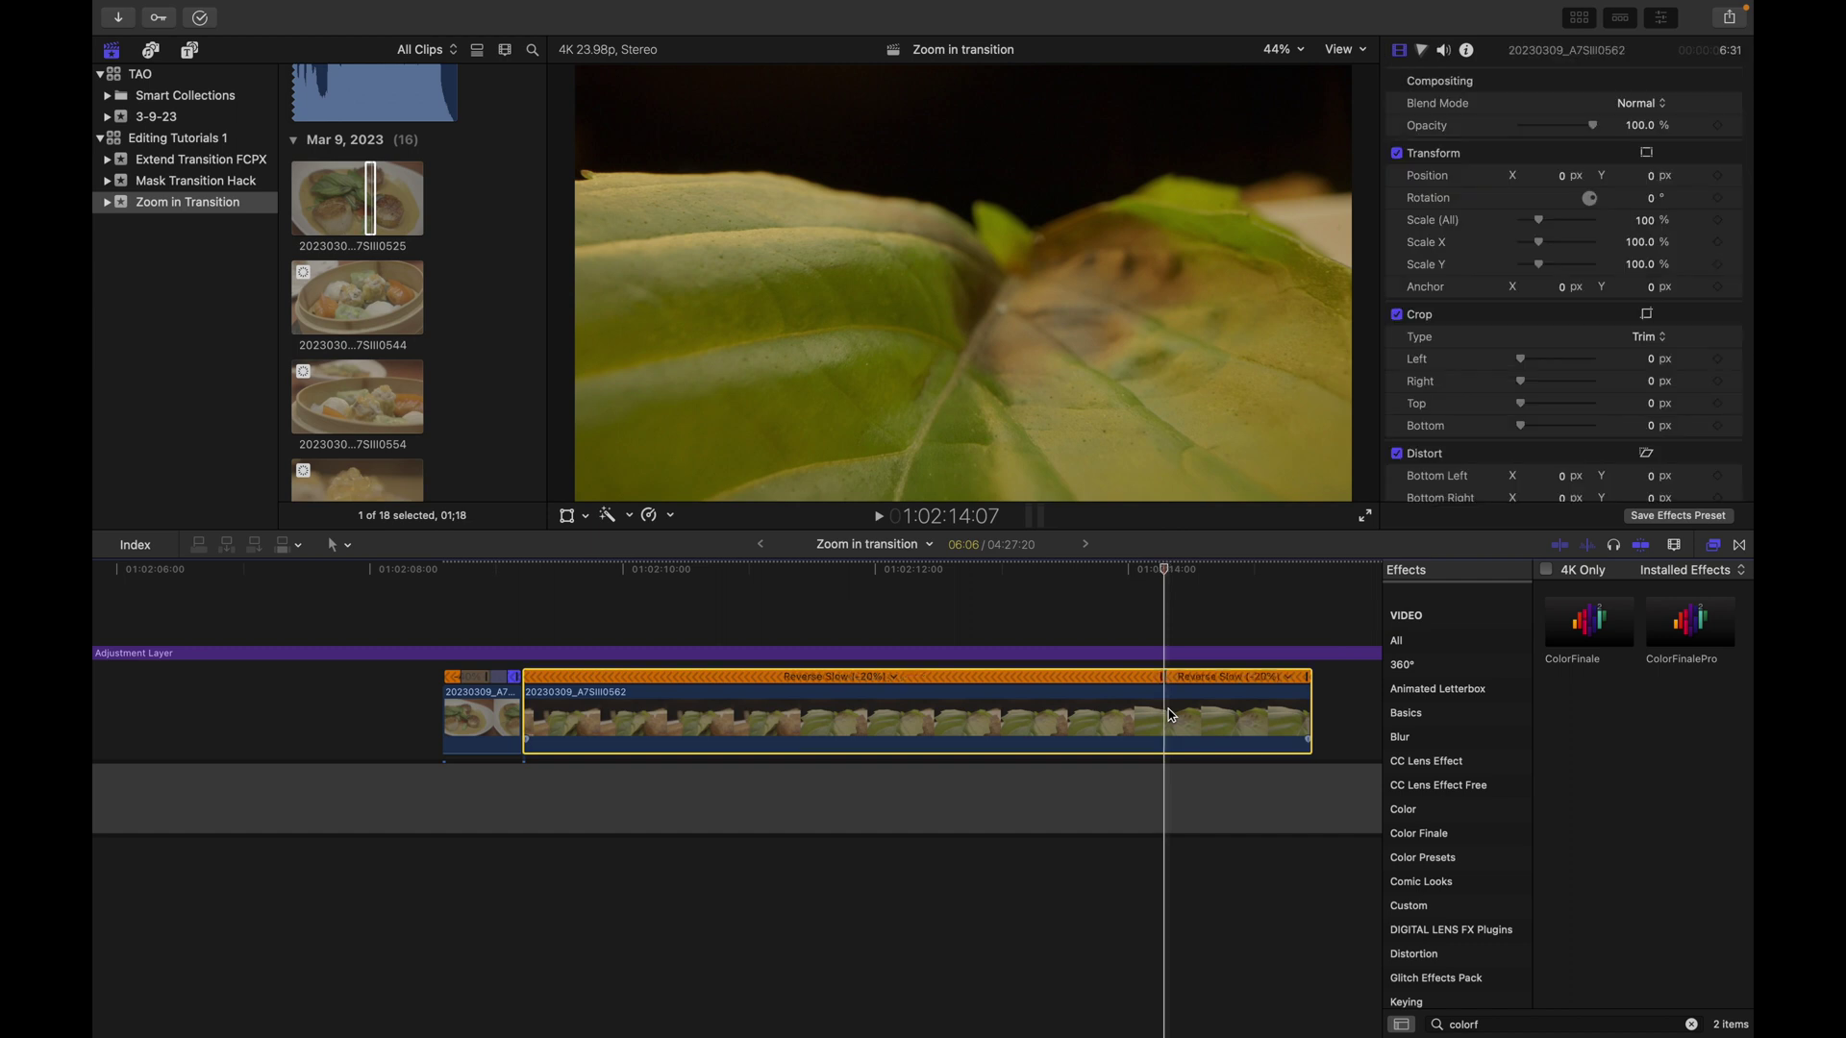
pyautogui.moveTo(1163, 685); pyautogui.dragTo(546, 681)
# Play back the speed-ramped transition from the scallop clip into the basil close-up several times.
pyautogui.click(477, 602)
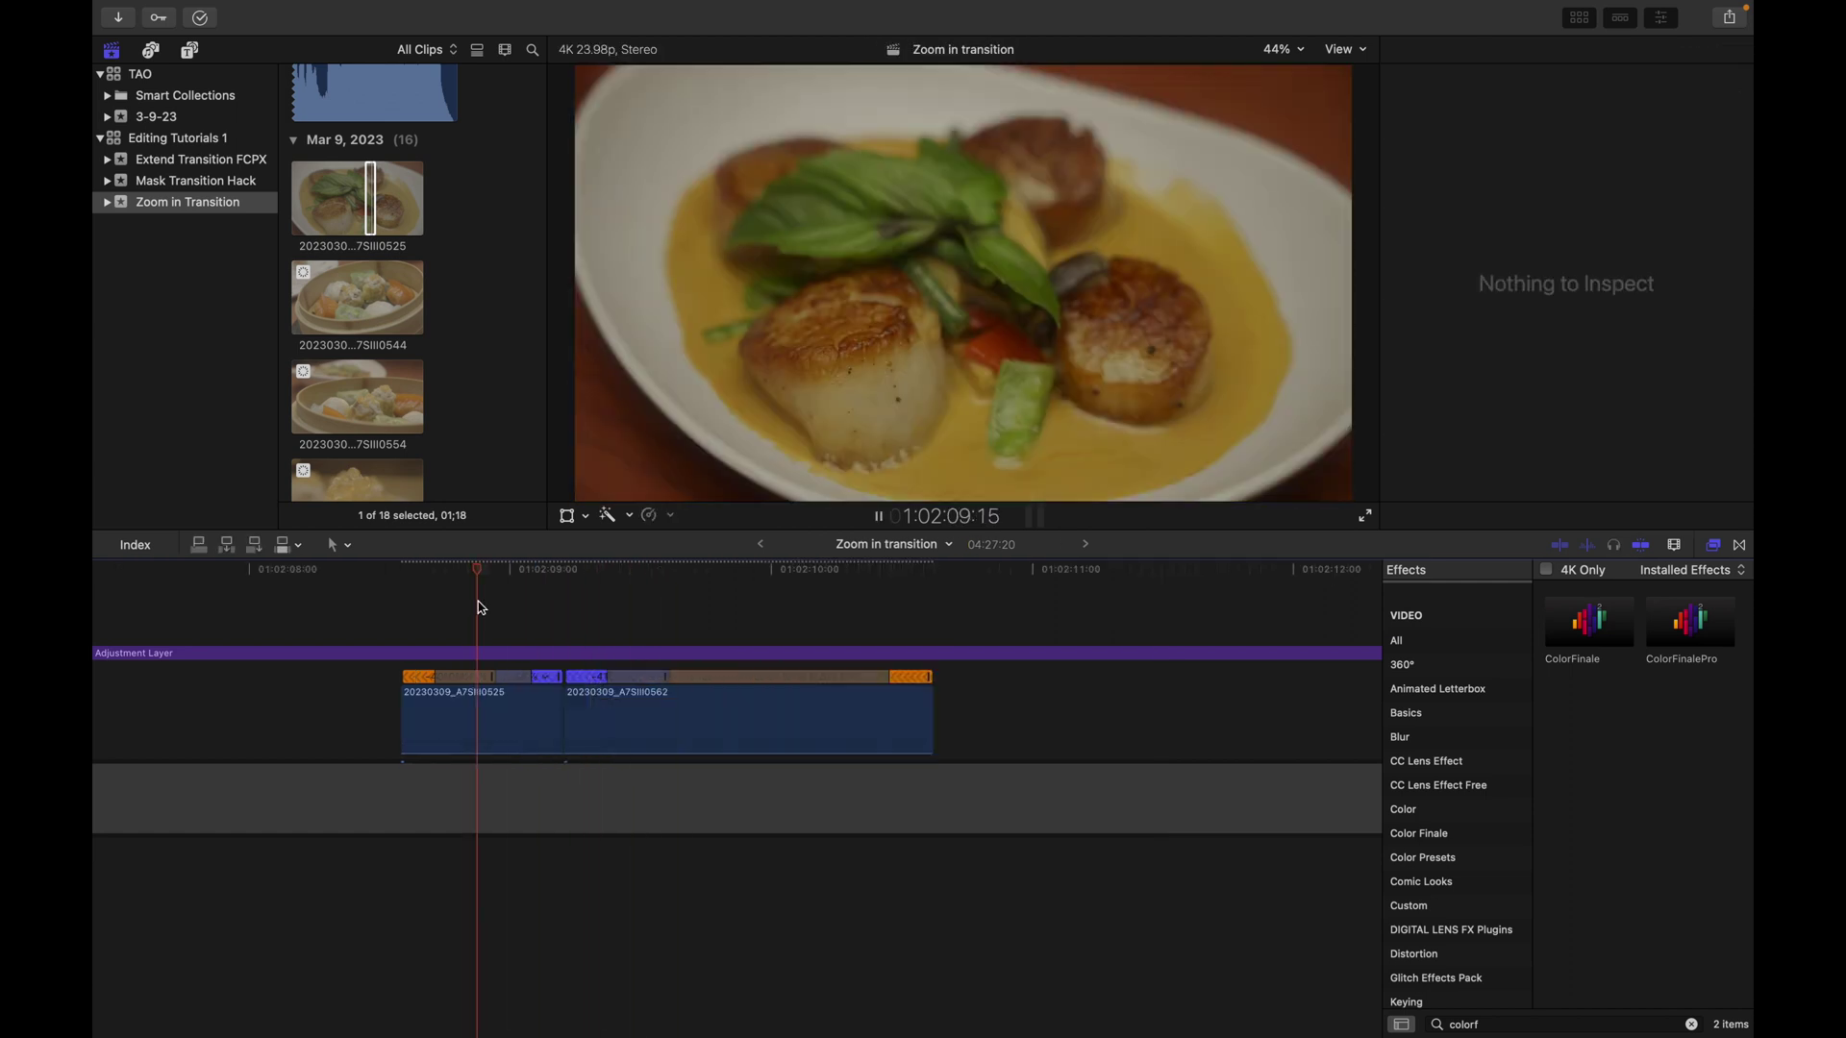
pyautogui.click(452, 597)
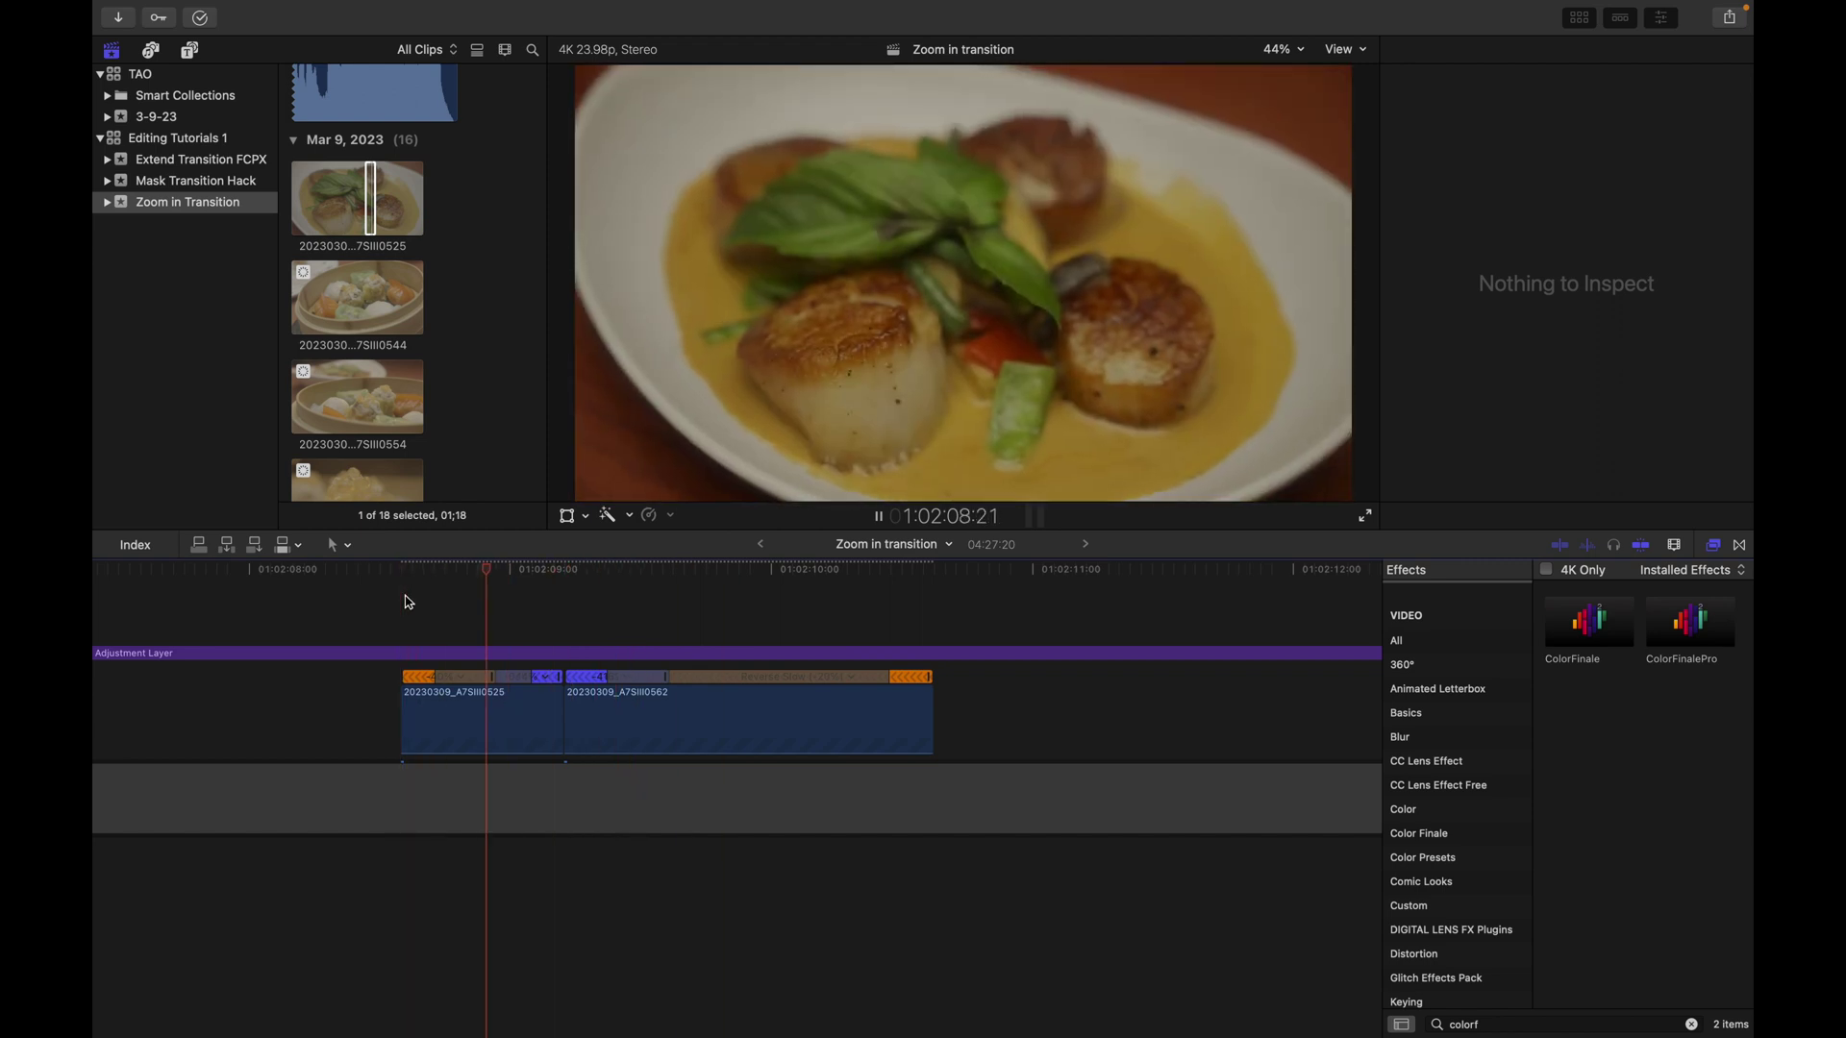
pyautogui.click(405, 596)
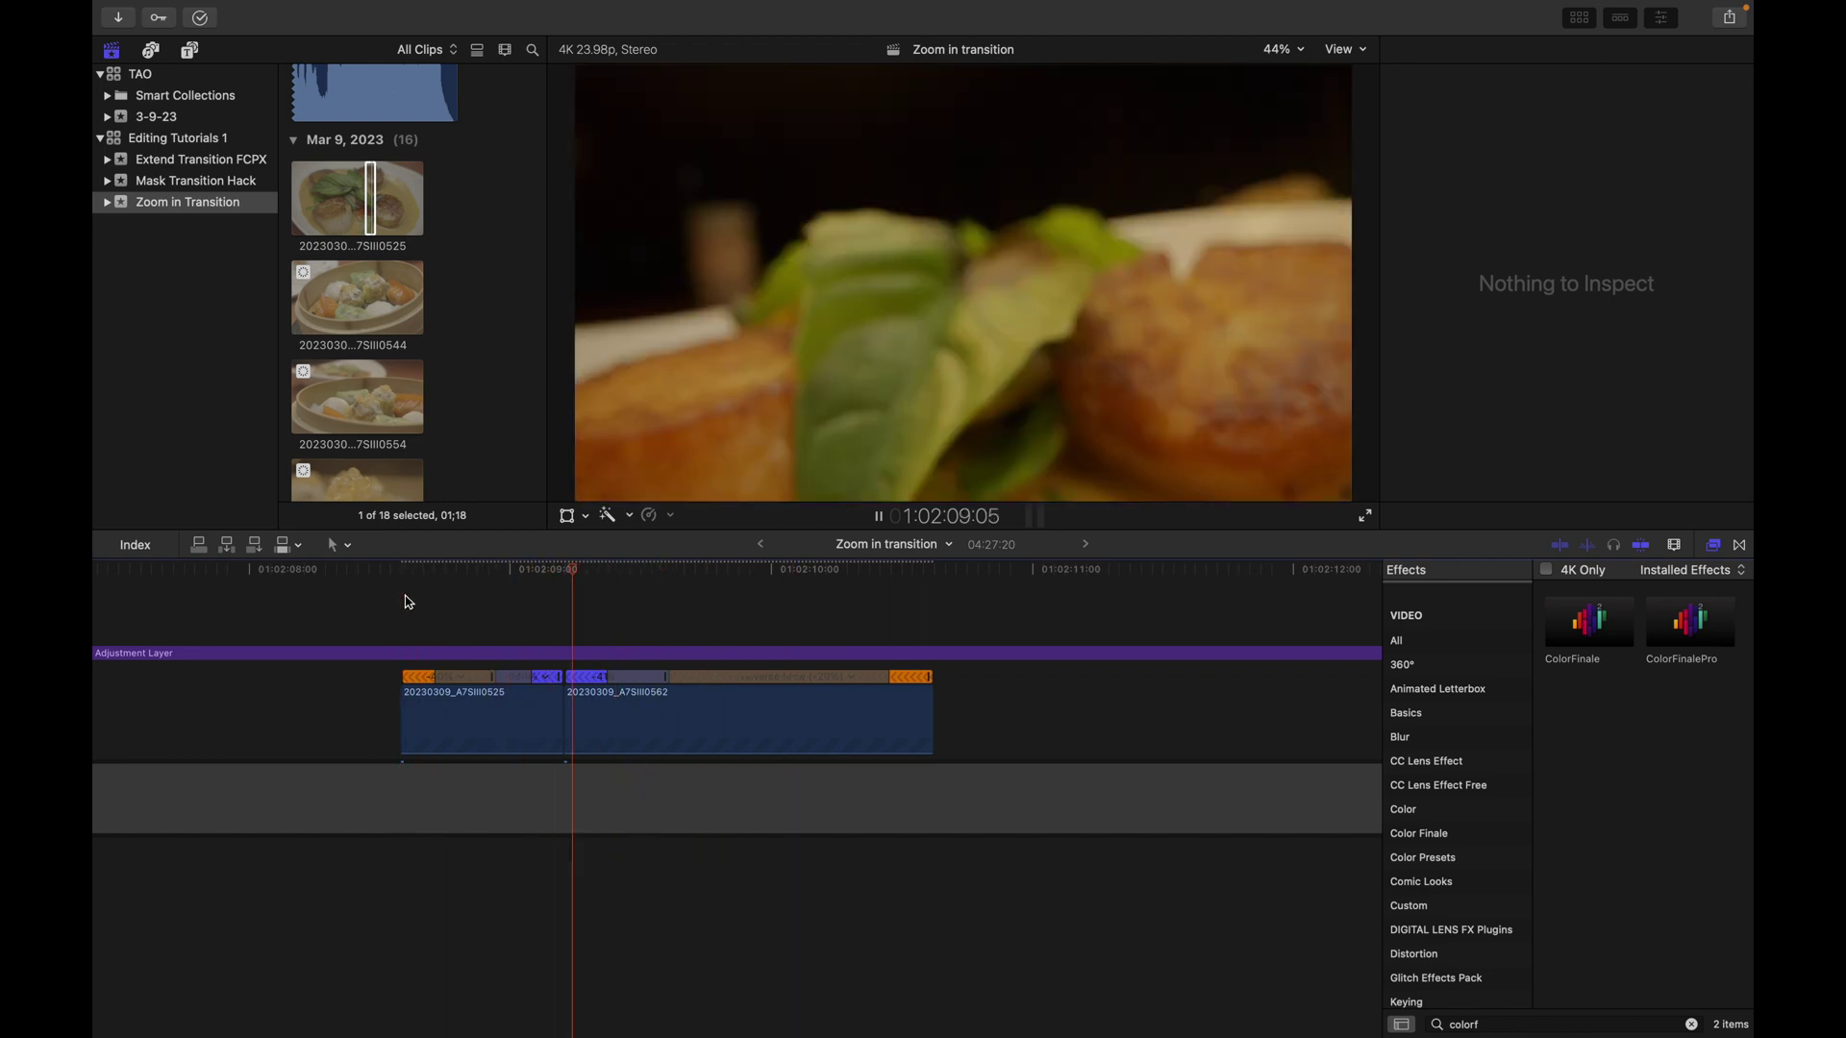
pyautogui.click(409, 603)
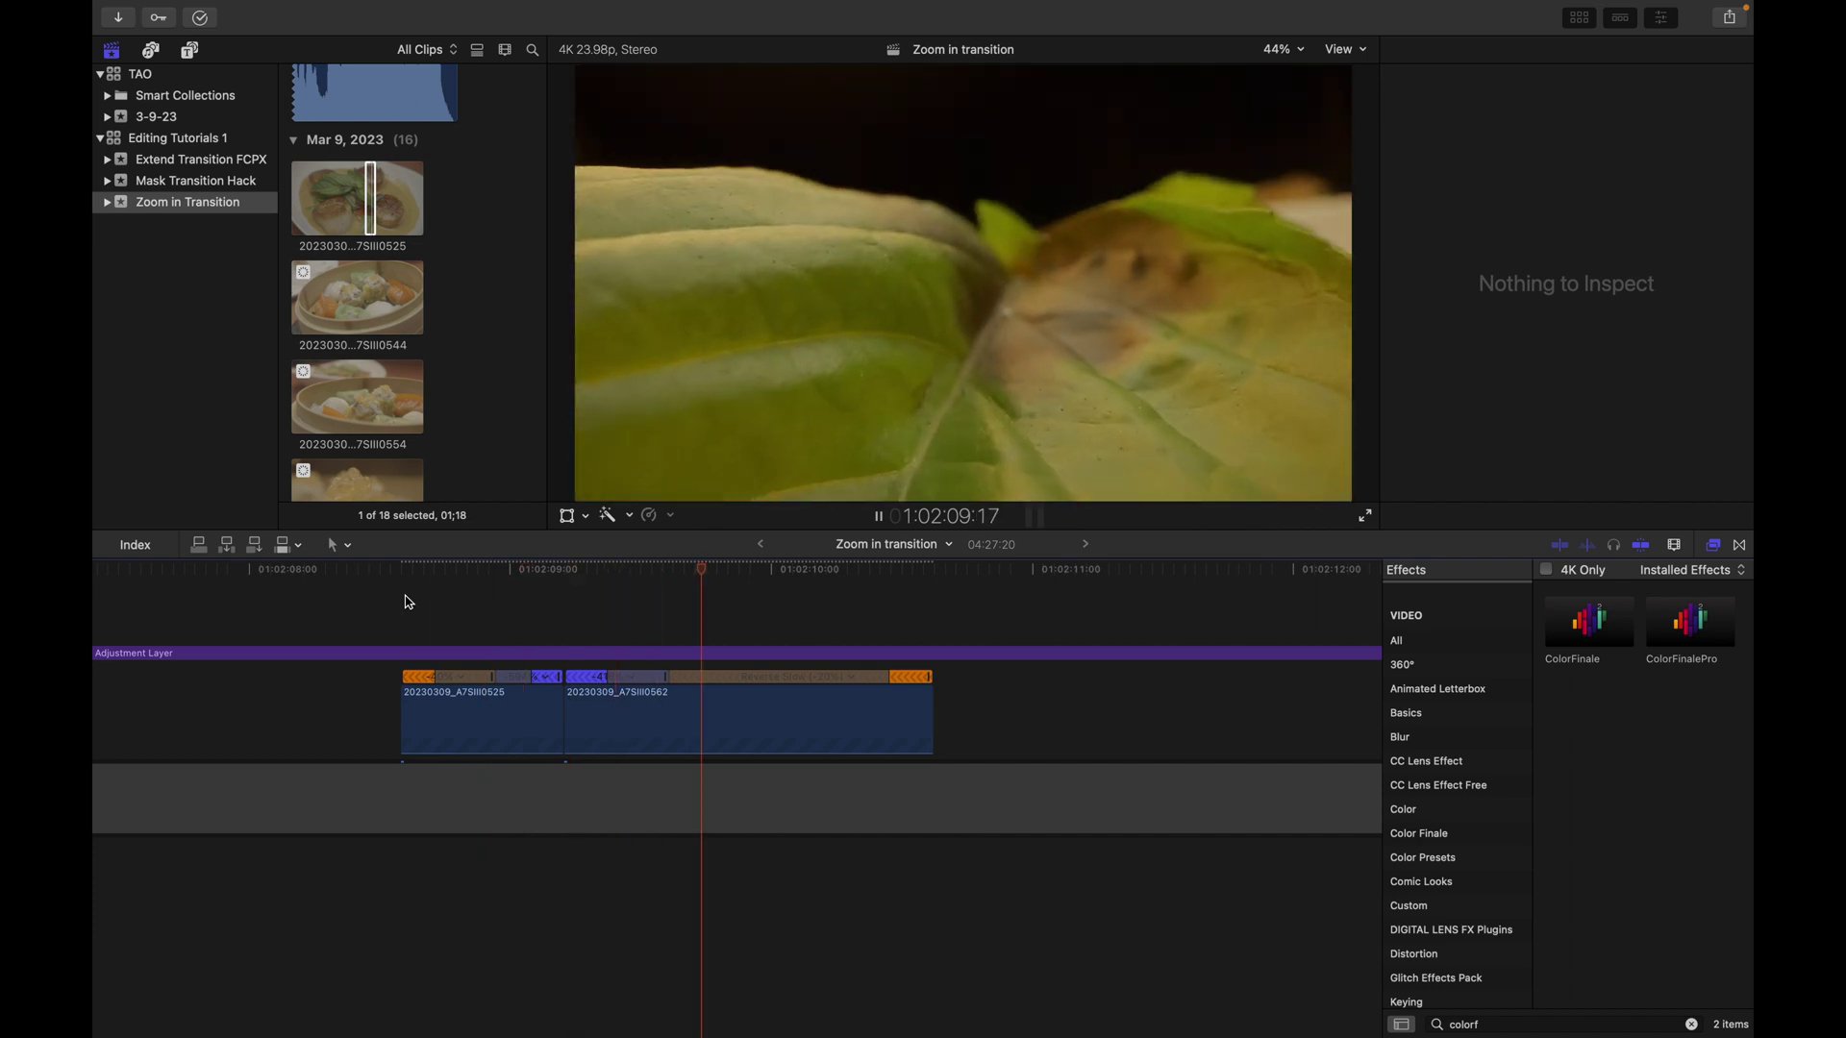
pyautogui.click(409, 603)
pyautogui.click(408, 602)
# Trim the dumpling basket clip 20230309_A7SIII0544 to 1;66 and place the roe close-up 20230309_A7SIII0558 directly after it.
pyautogui.press('super+equal')
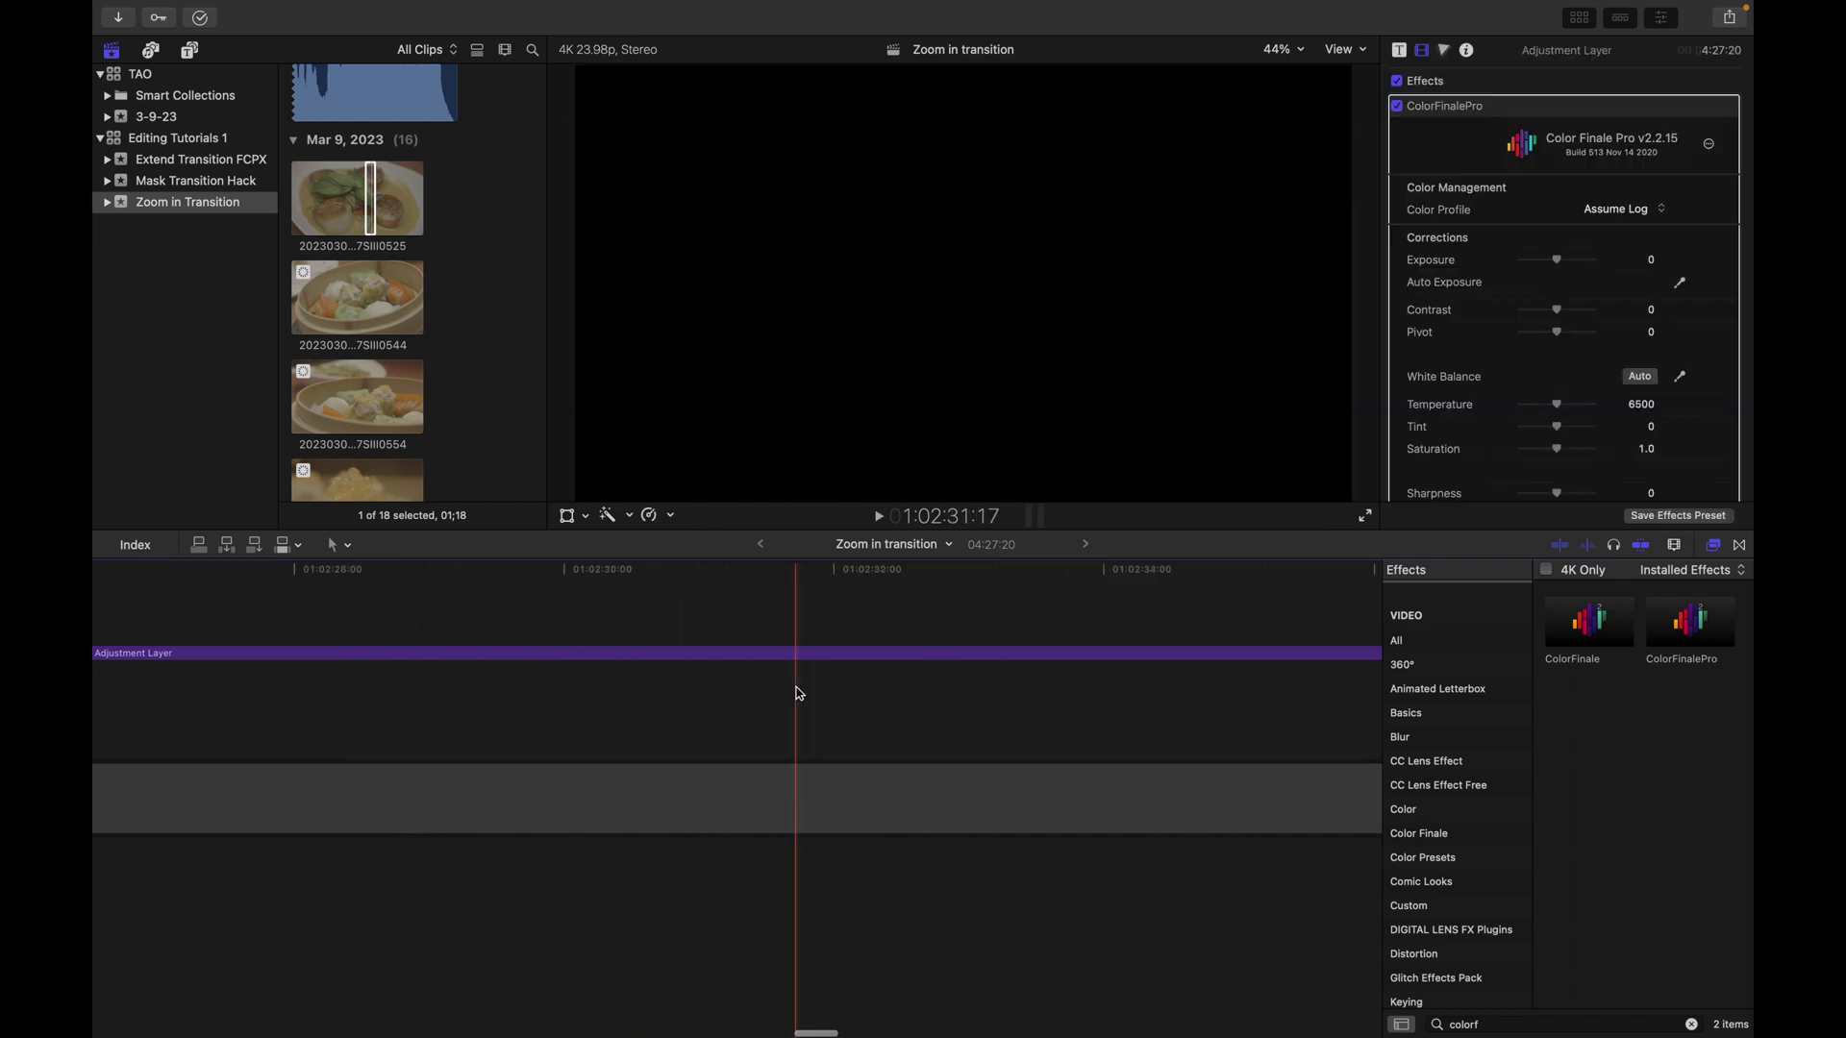
pyautogui.press('super+minus')
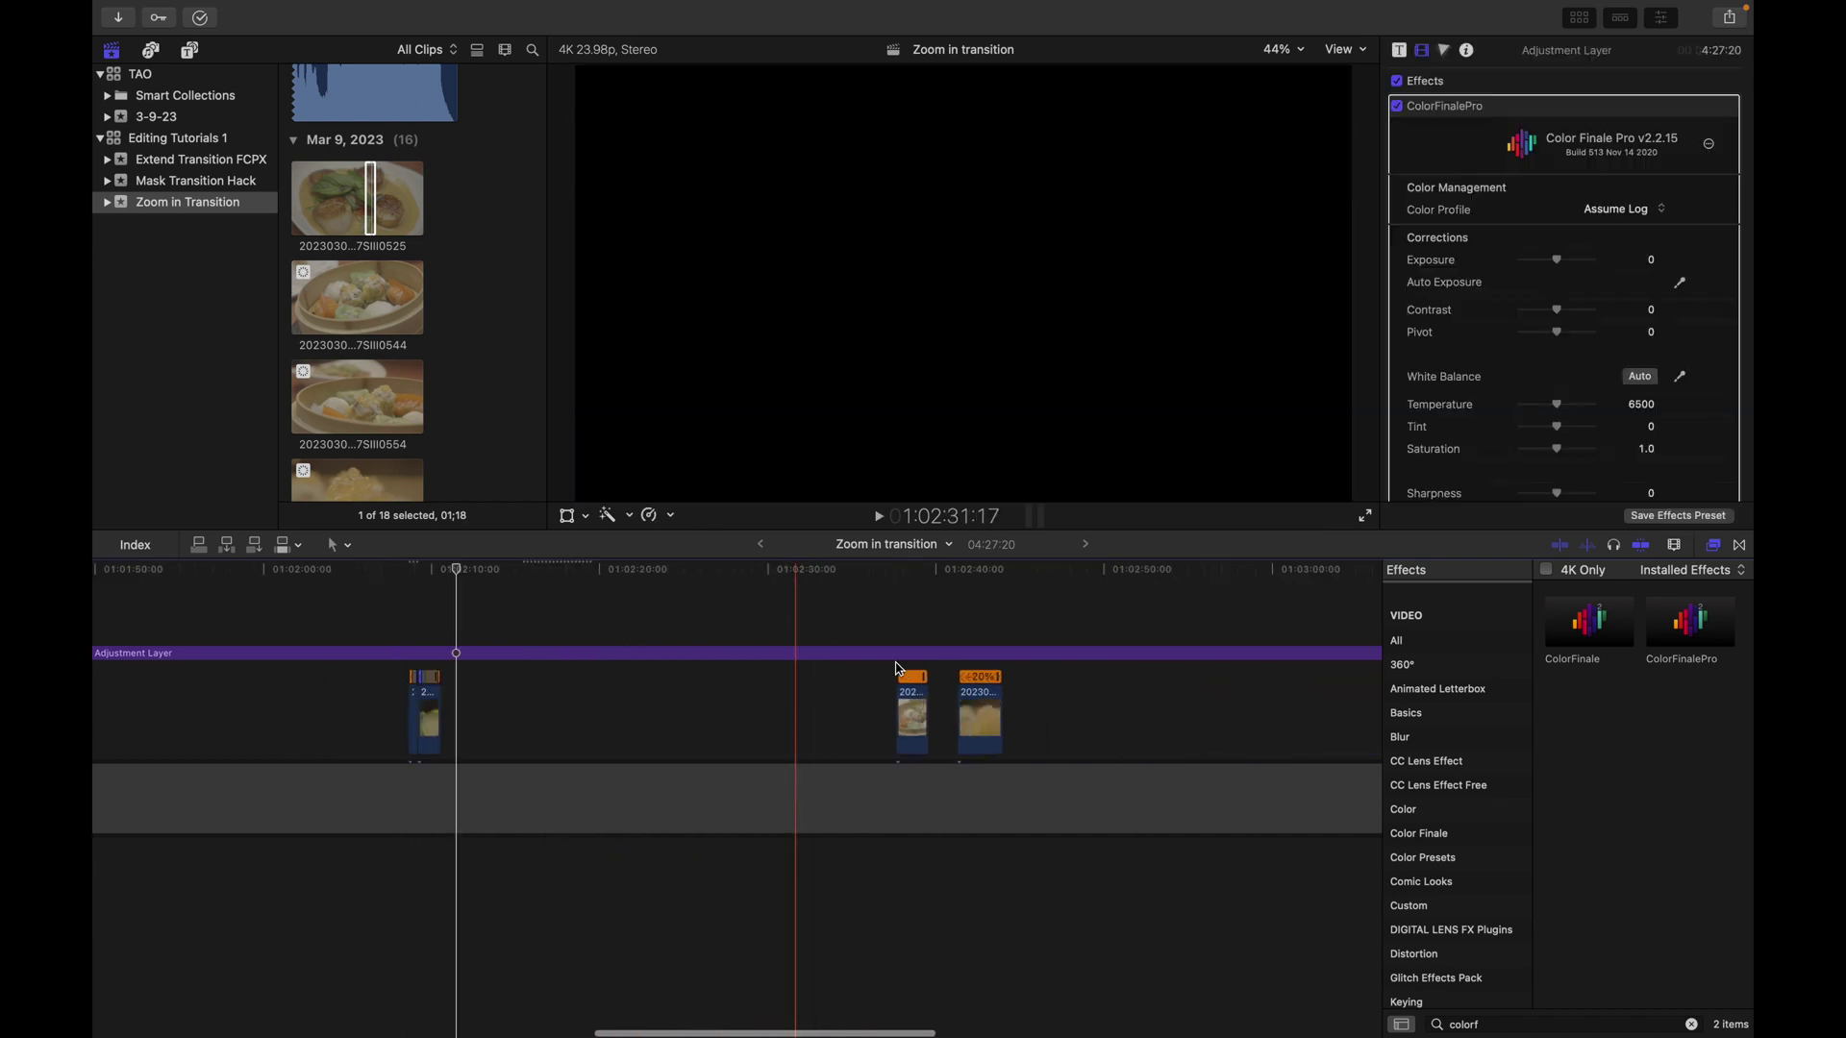
pyautogui.click(900, 670)
pyautogui.press('super+equal')
pyautogui.press('super+equal')
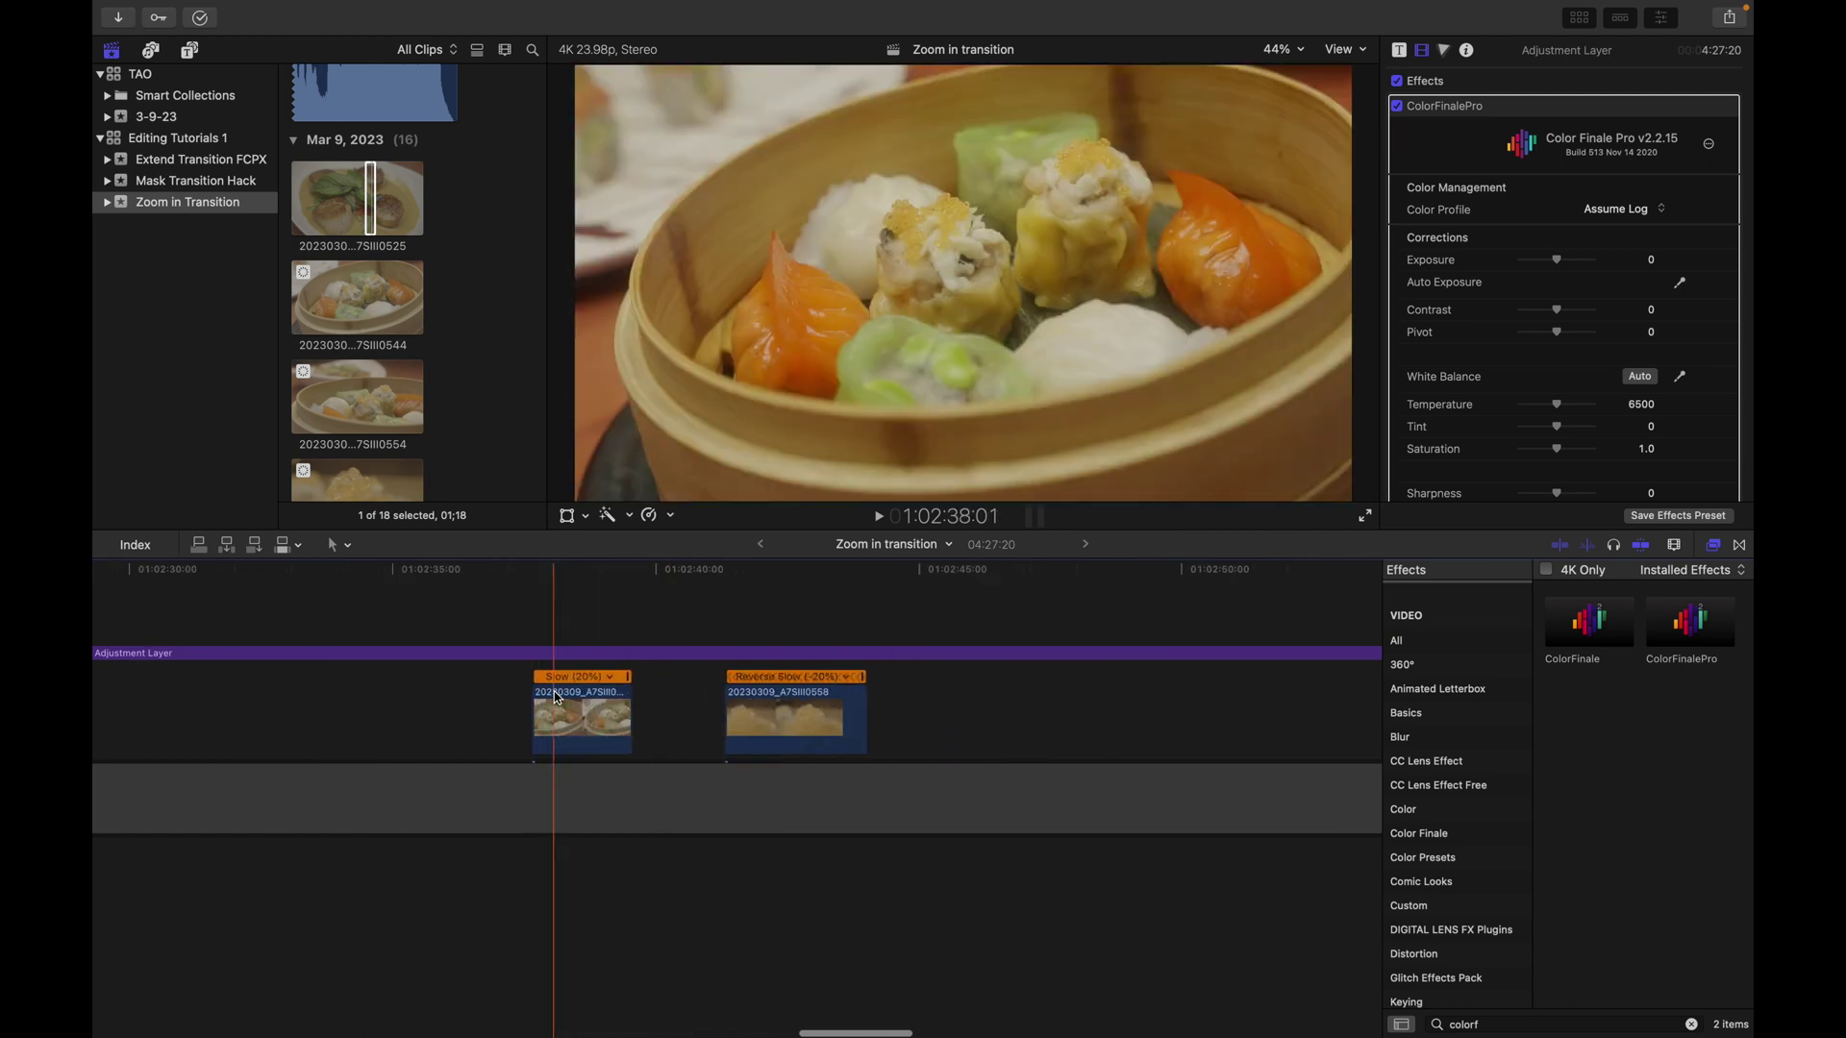
pyautogui.press('super+equal')
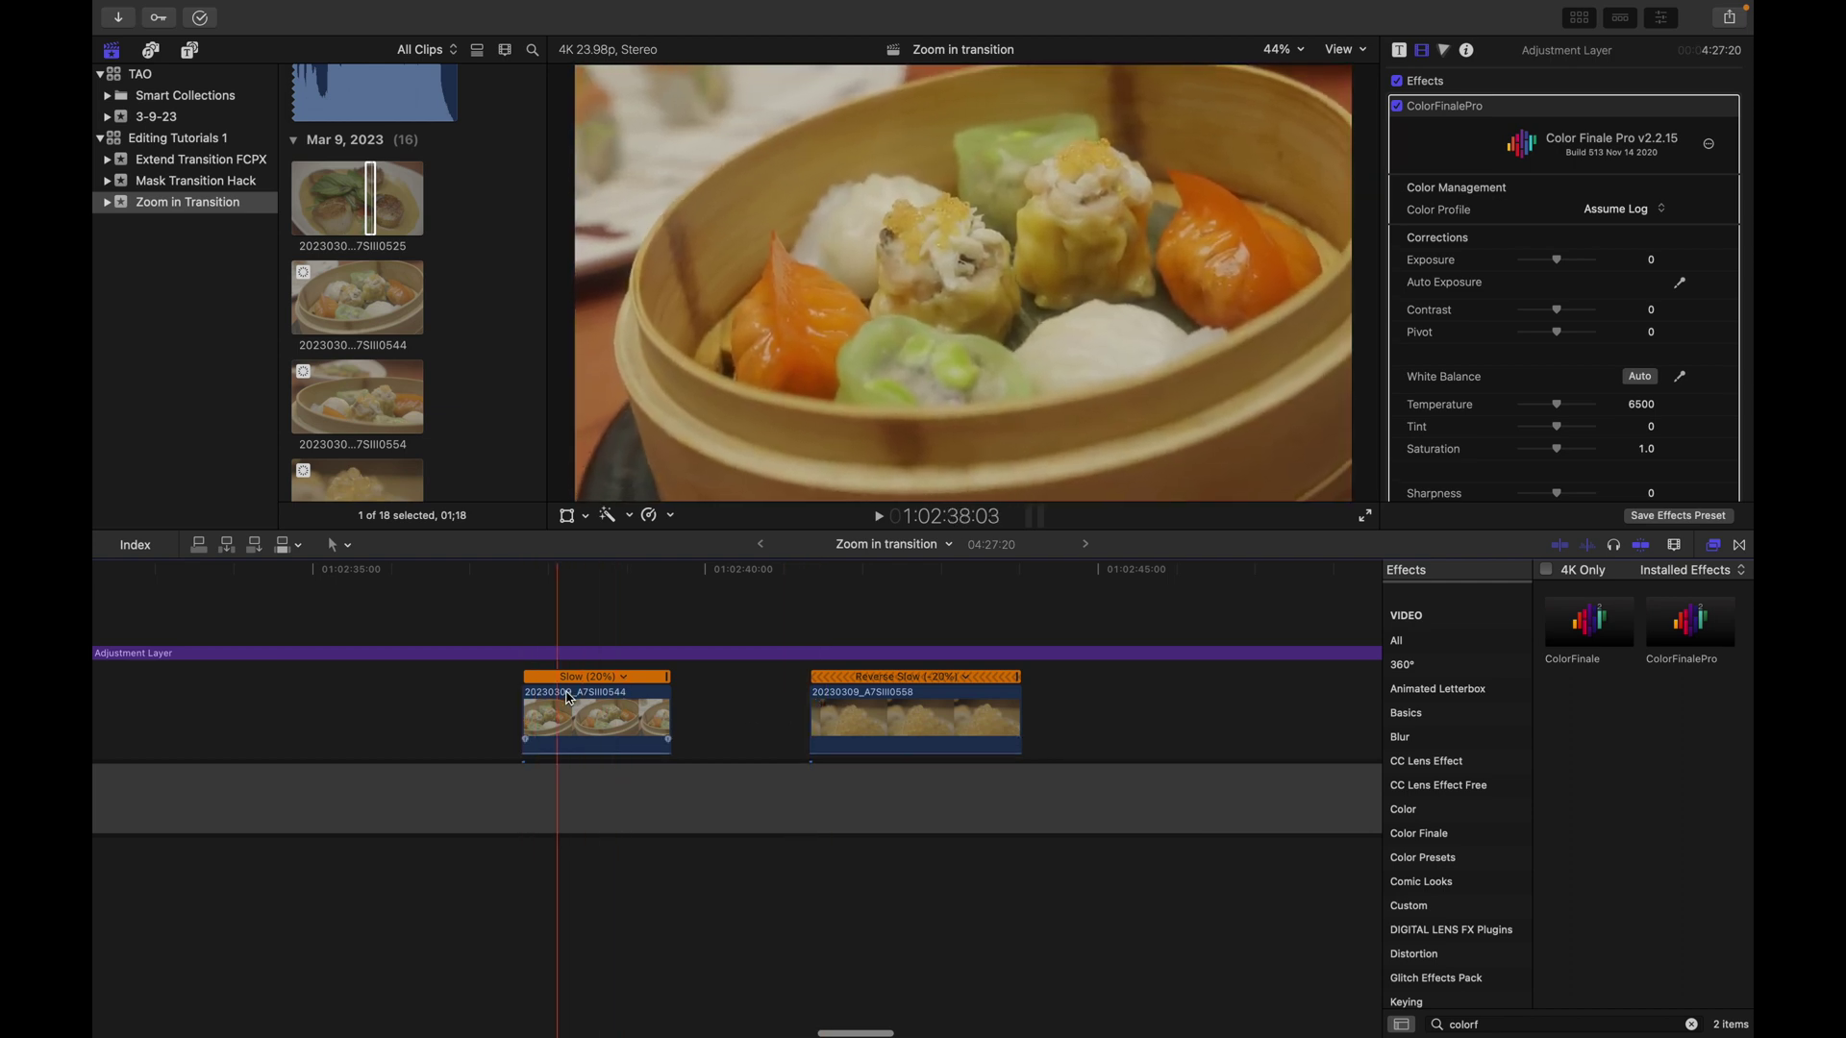
pyautogui.moveTo(668, 704); pyautogui.dragTo(501, 707)
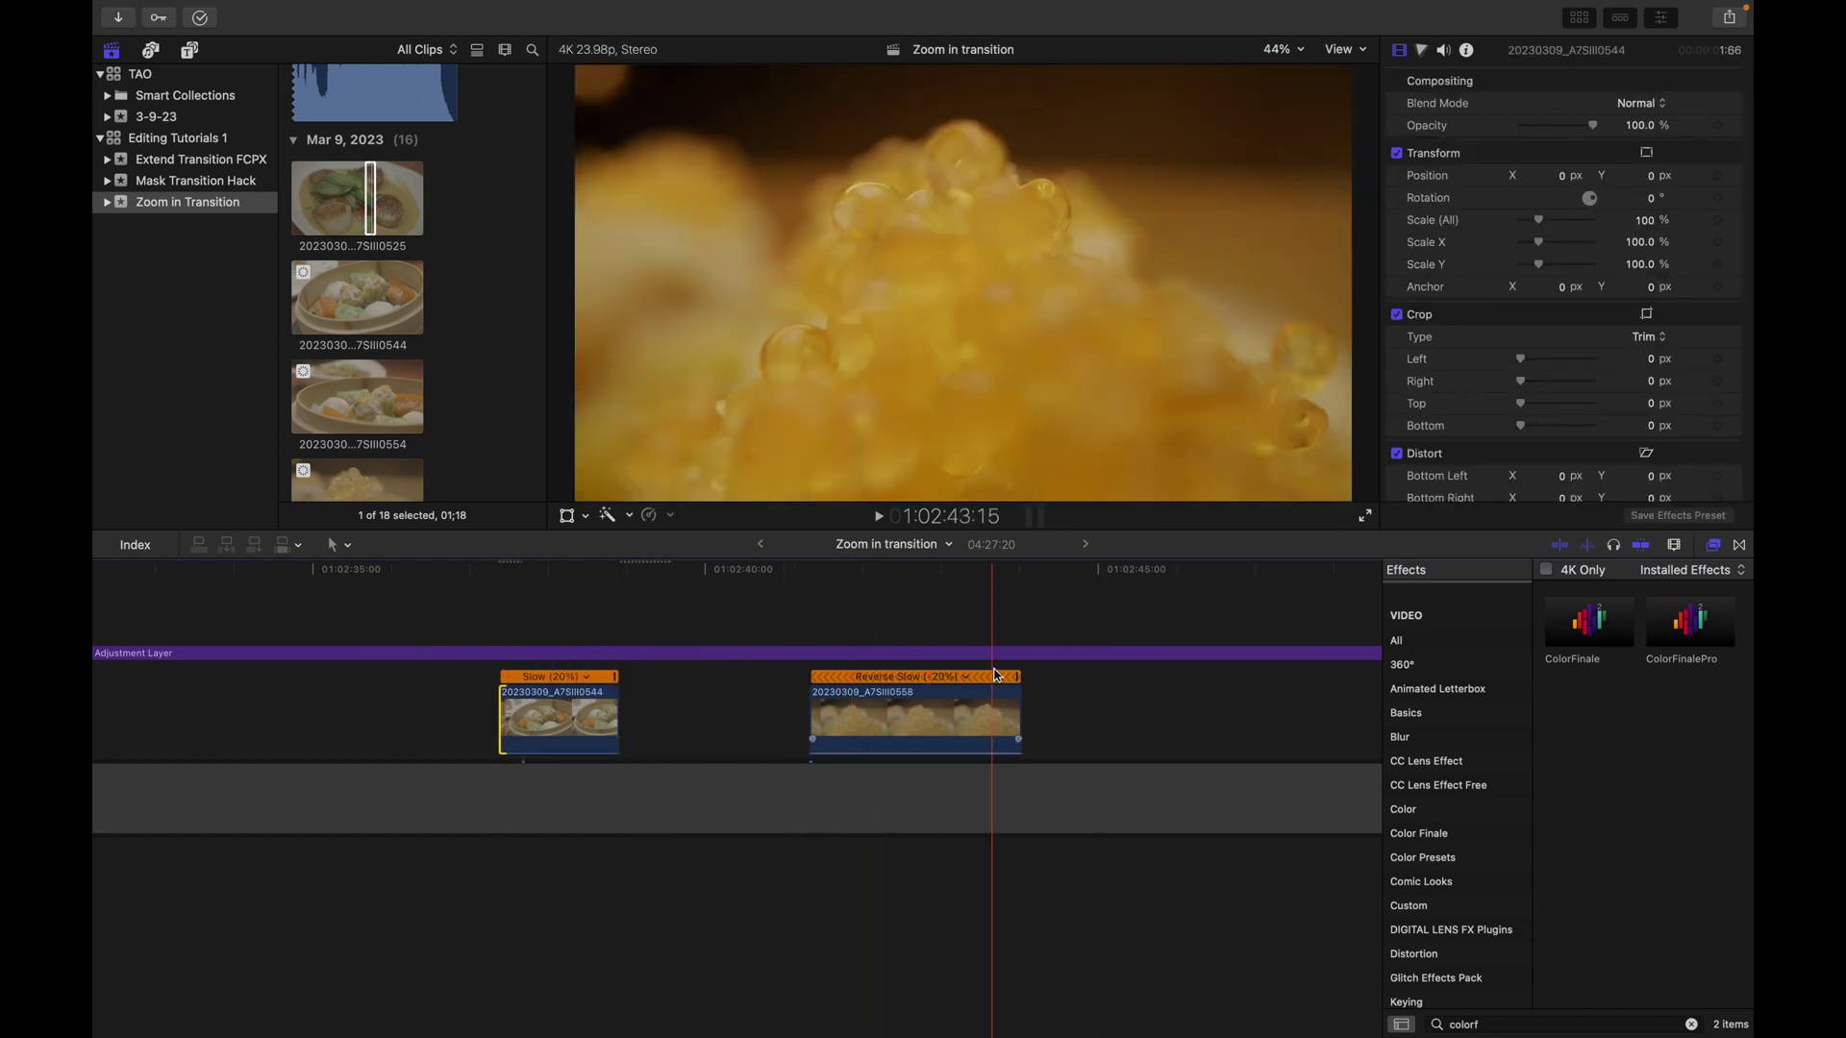
pyautogui.moveTo(856, 708); pyautogui.dragTo(712, 722)
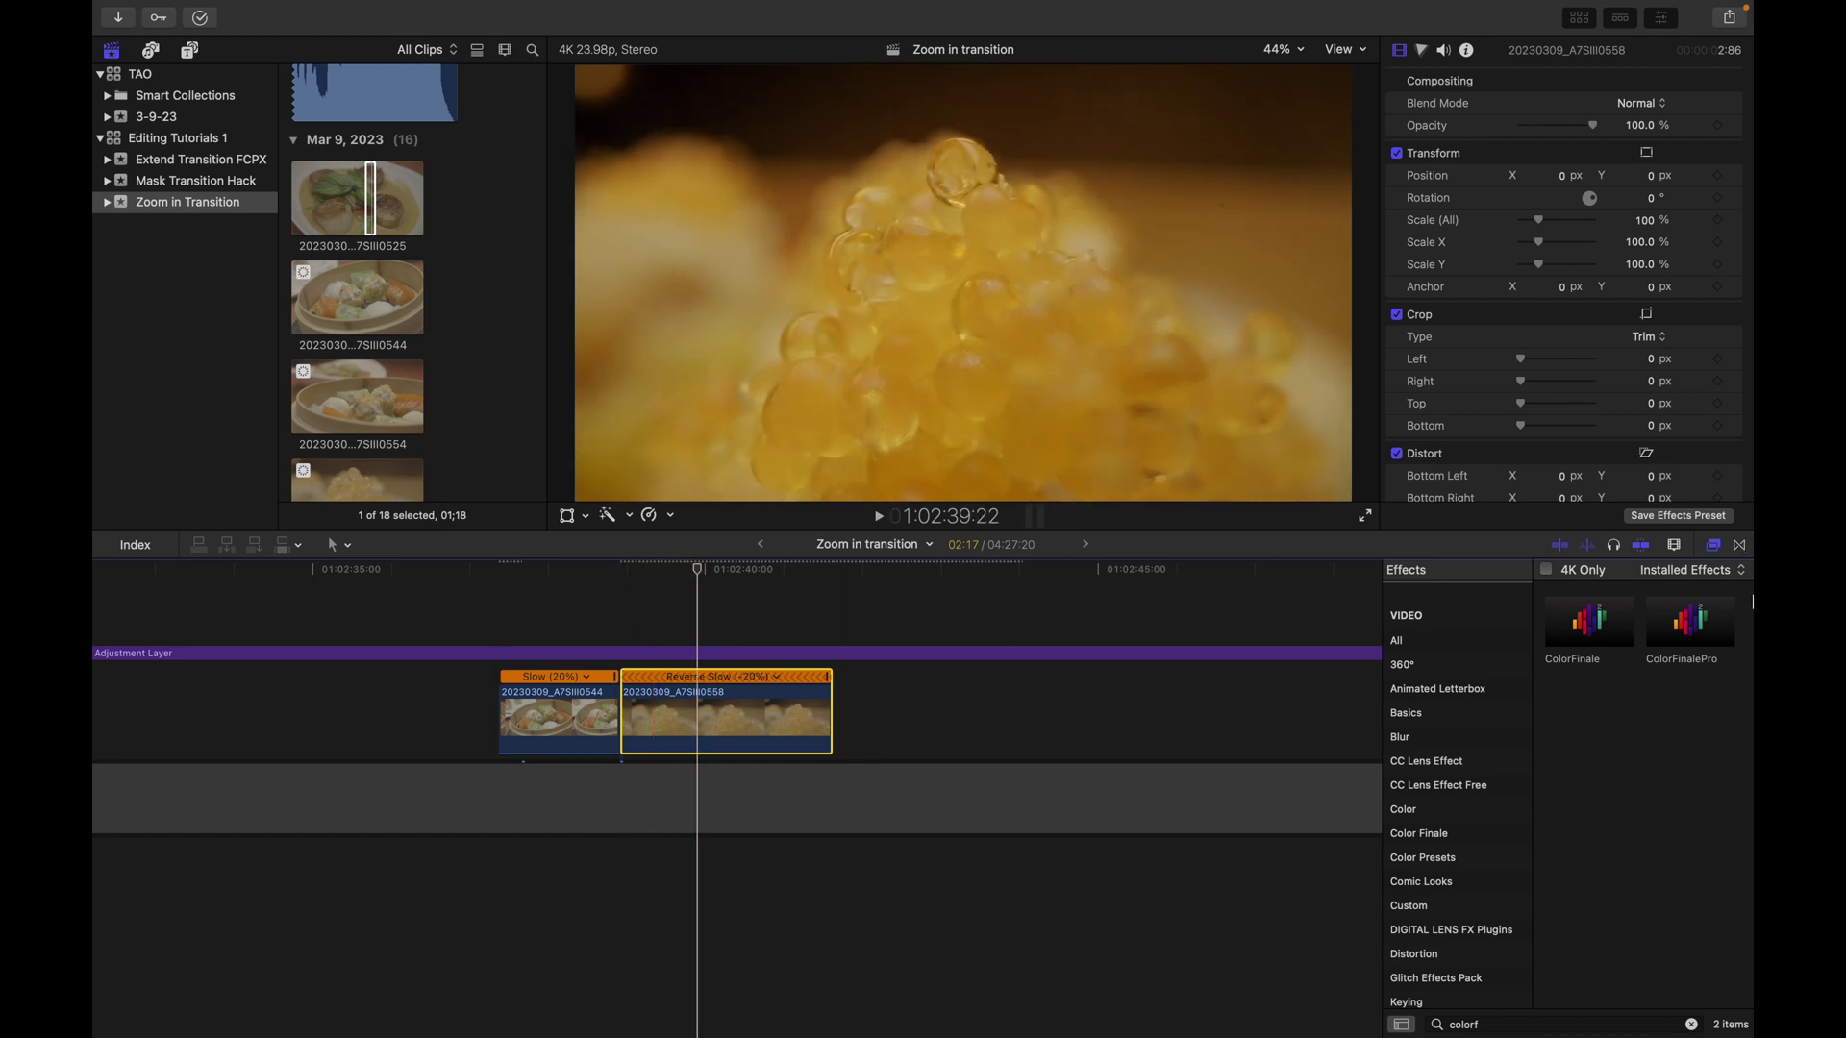
# Add transition 12 from the Twitch Transitions set between the dumpling basket and roe close-up clips and play it.
pyautogui.press('ctrl+super+5')
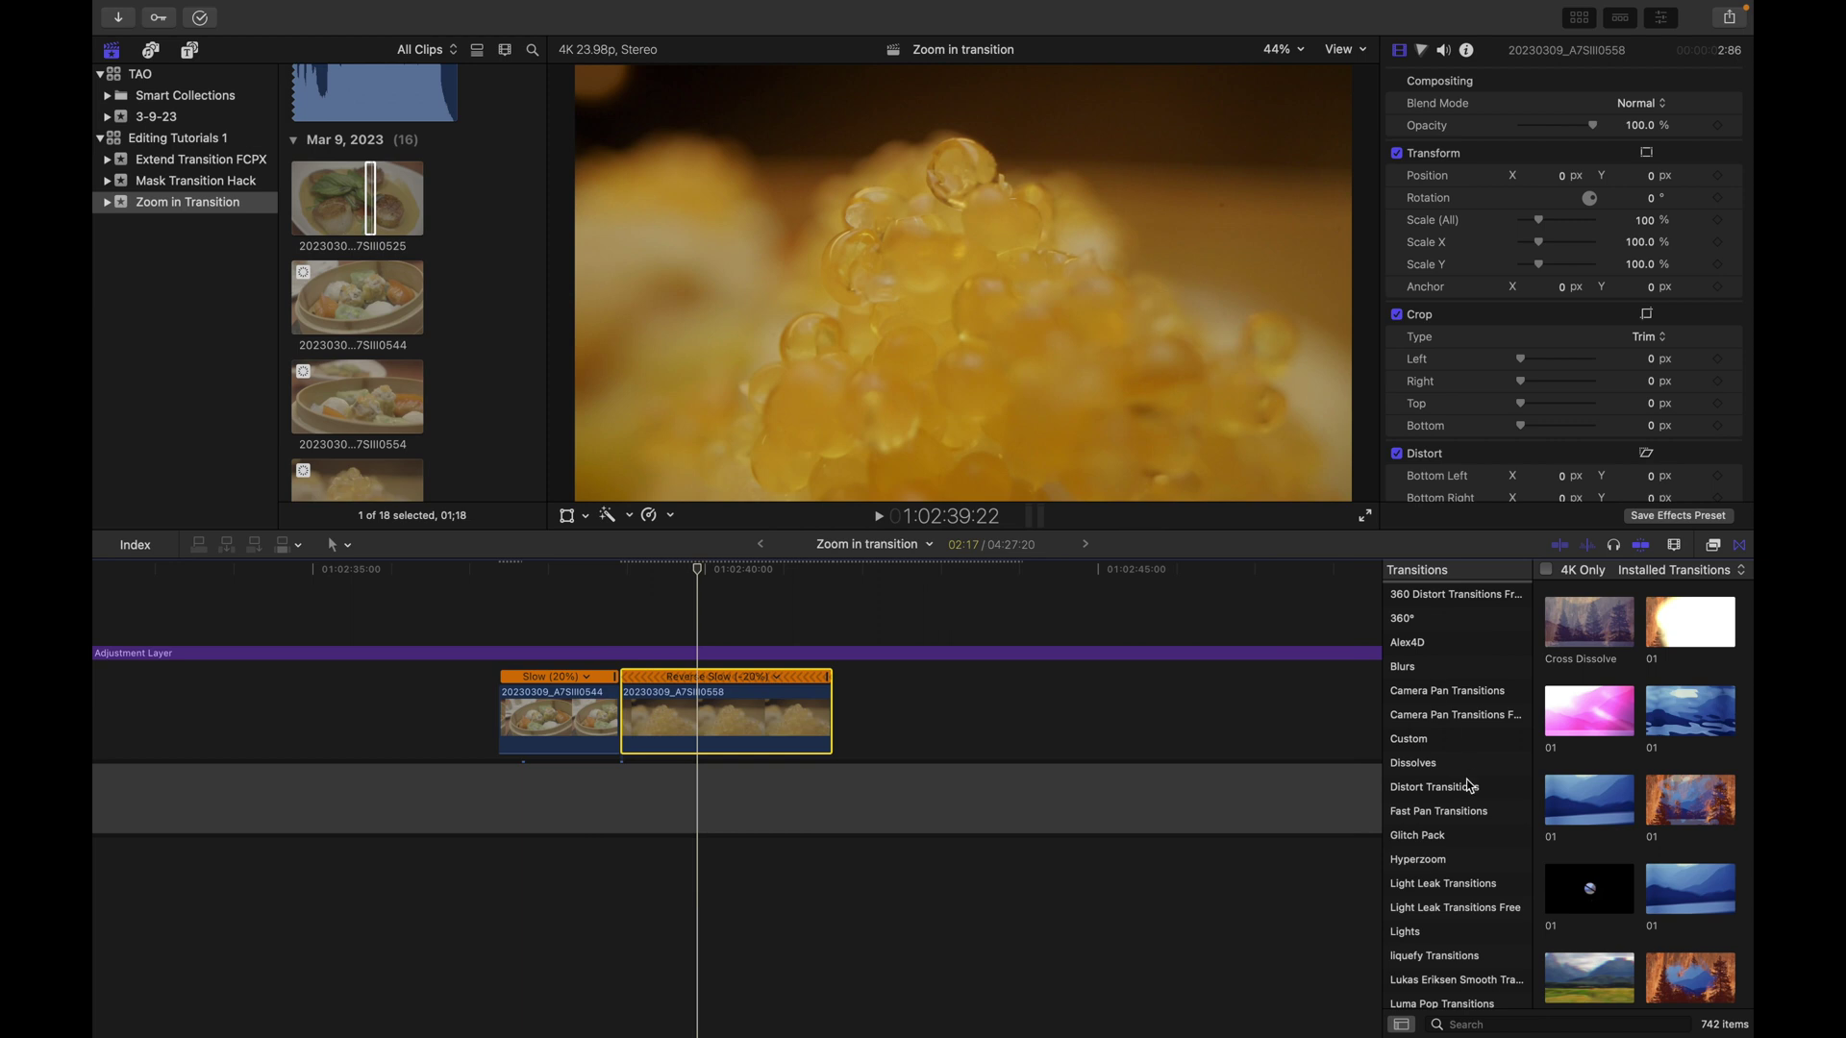
pyautogui.scroll(-3, 1468, 783)
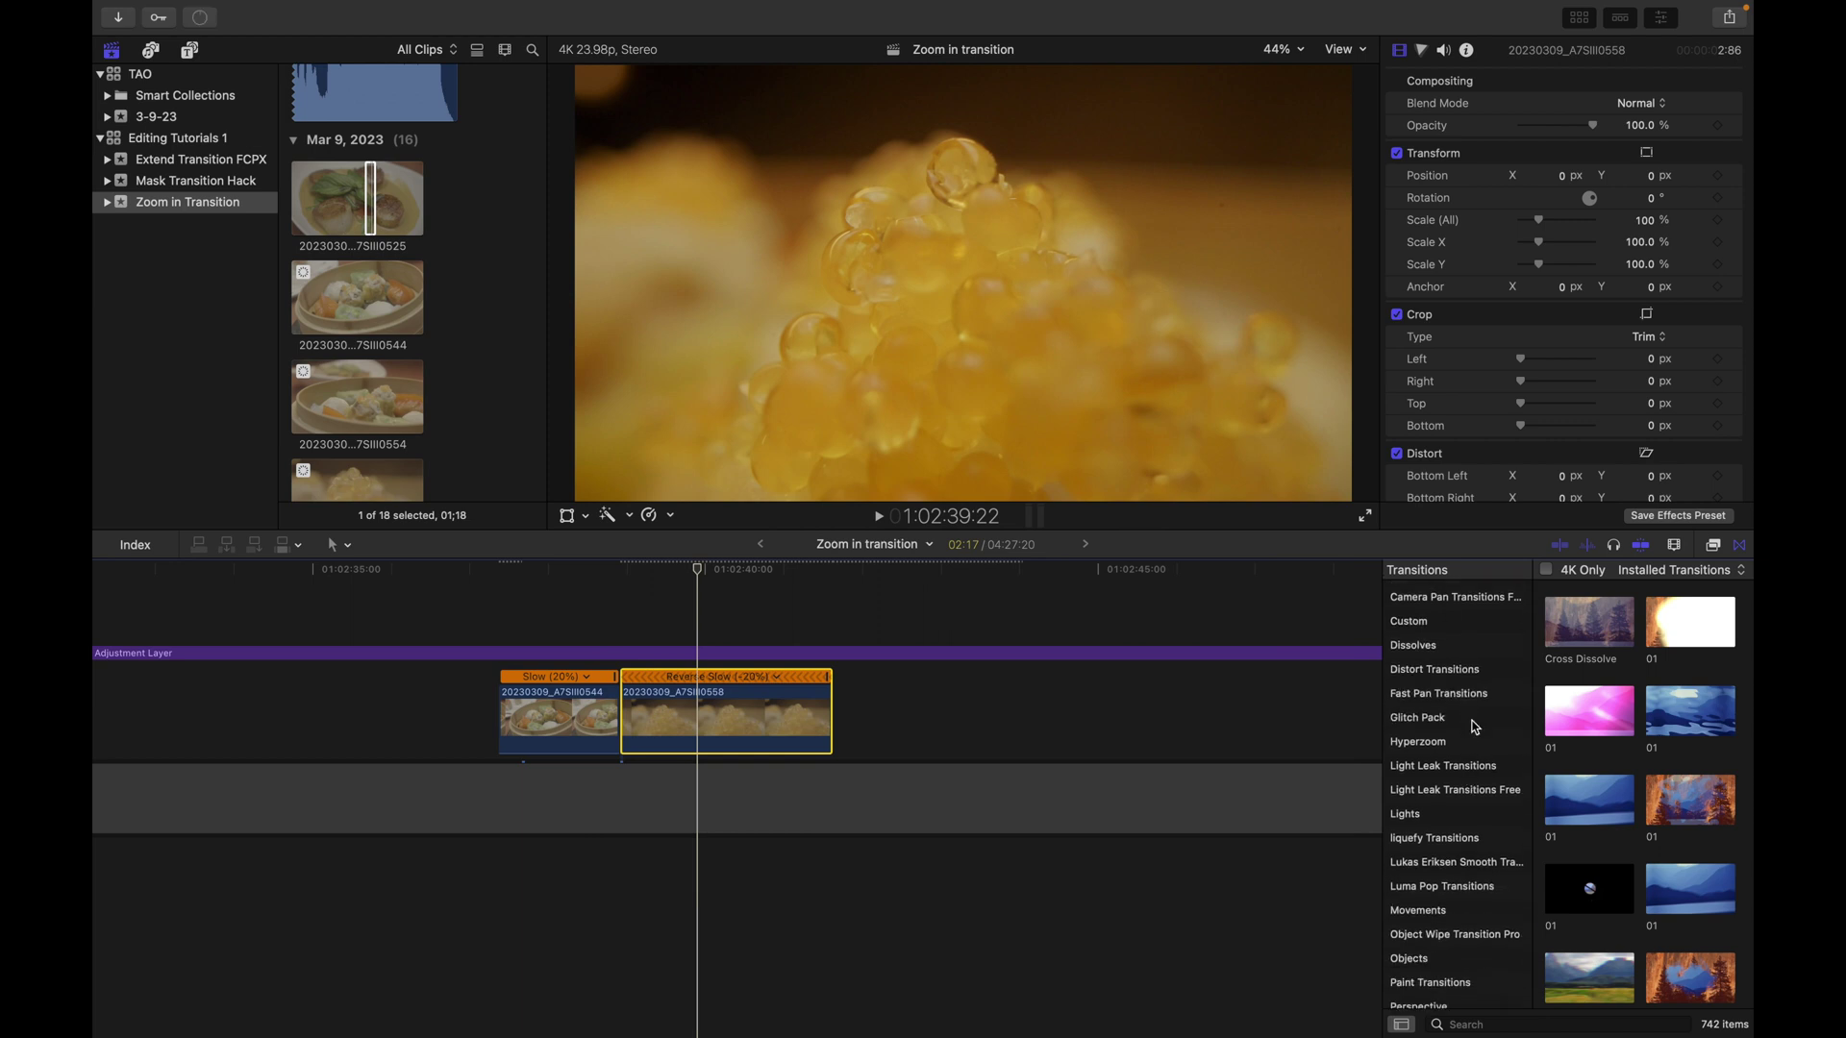
pyautogui.scroll(-10, 1473, 727)
pyautogui.click(1461, 820)
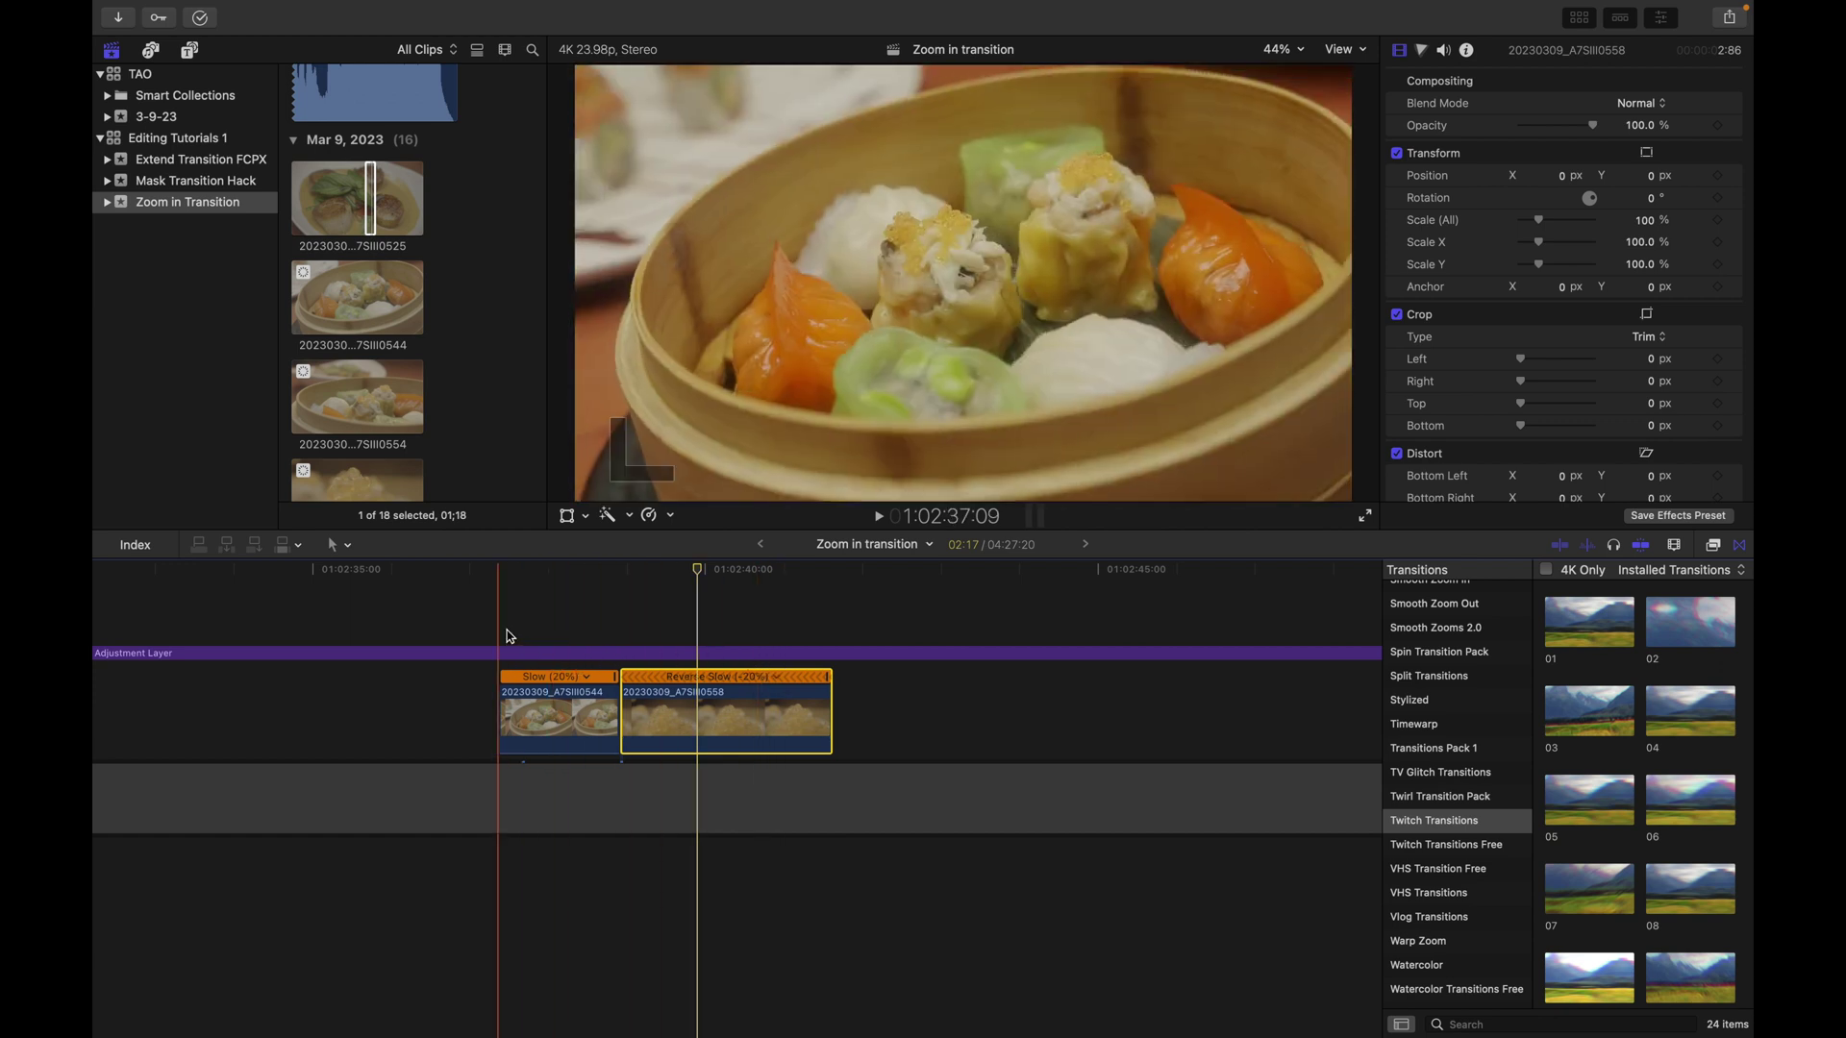
pyautogui.scroll(-5, 1620, 846)
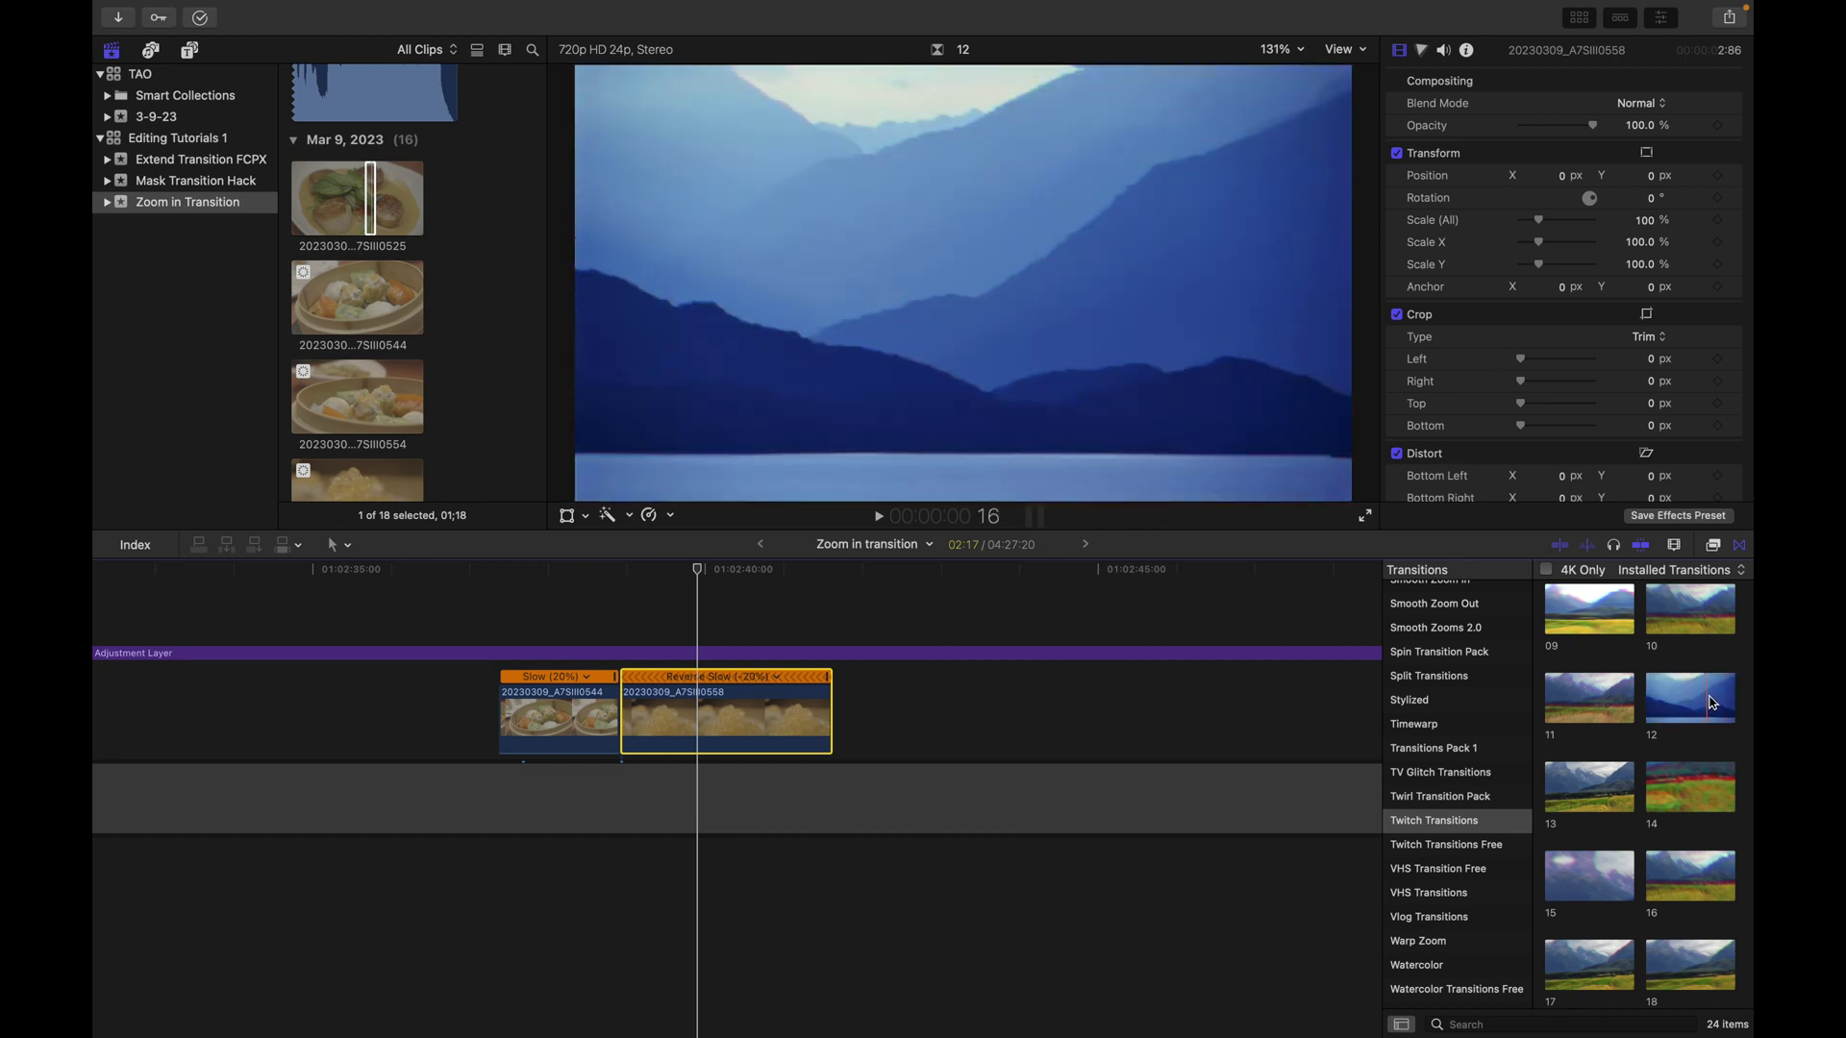
pyautogui.moveTo(1712, 702); pyautogui.dragTo(622, 716)
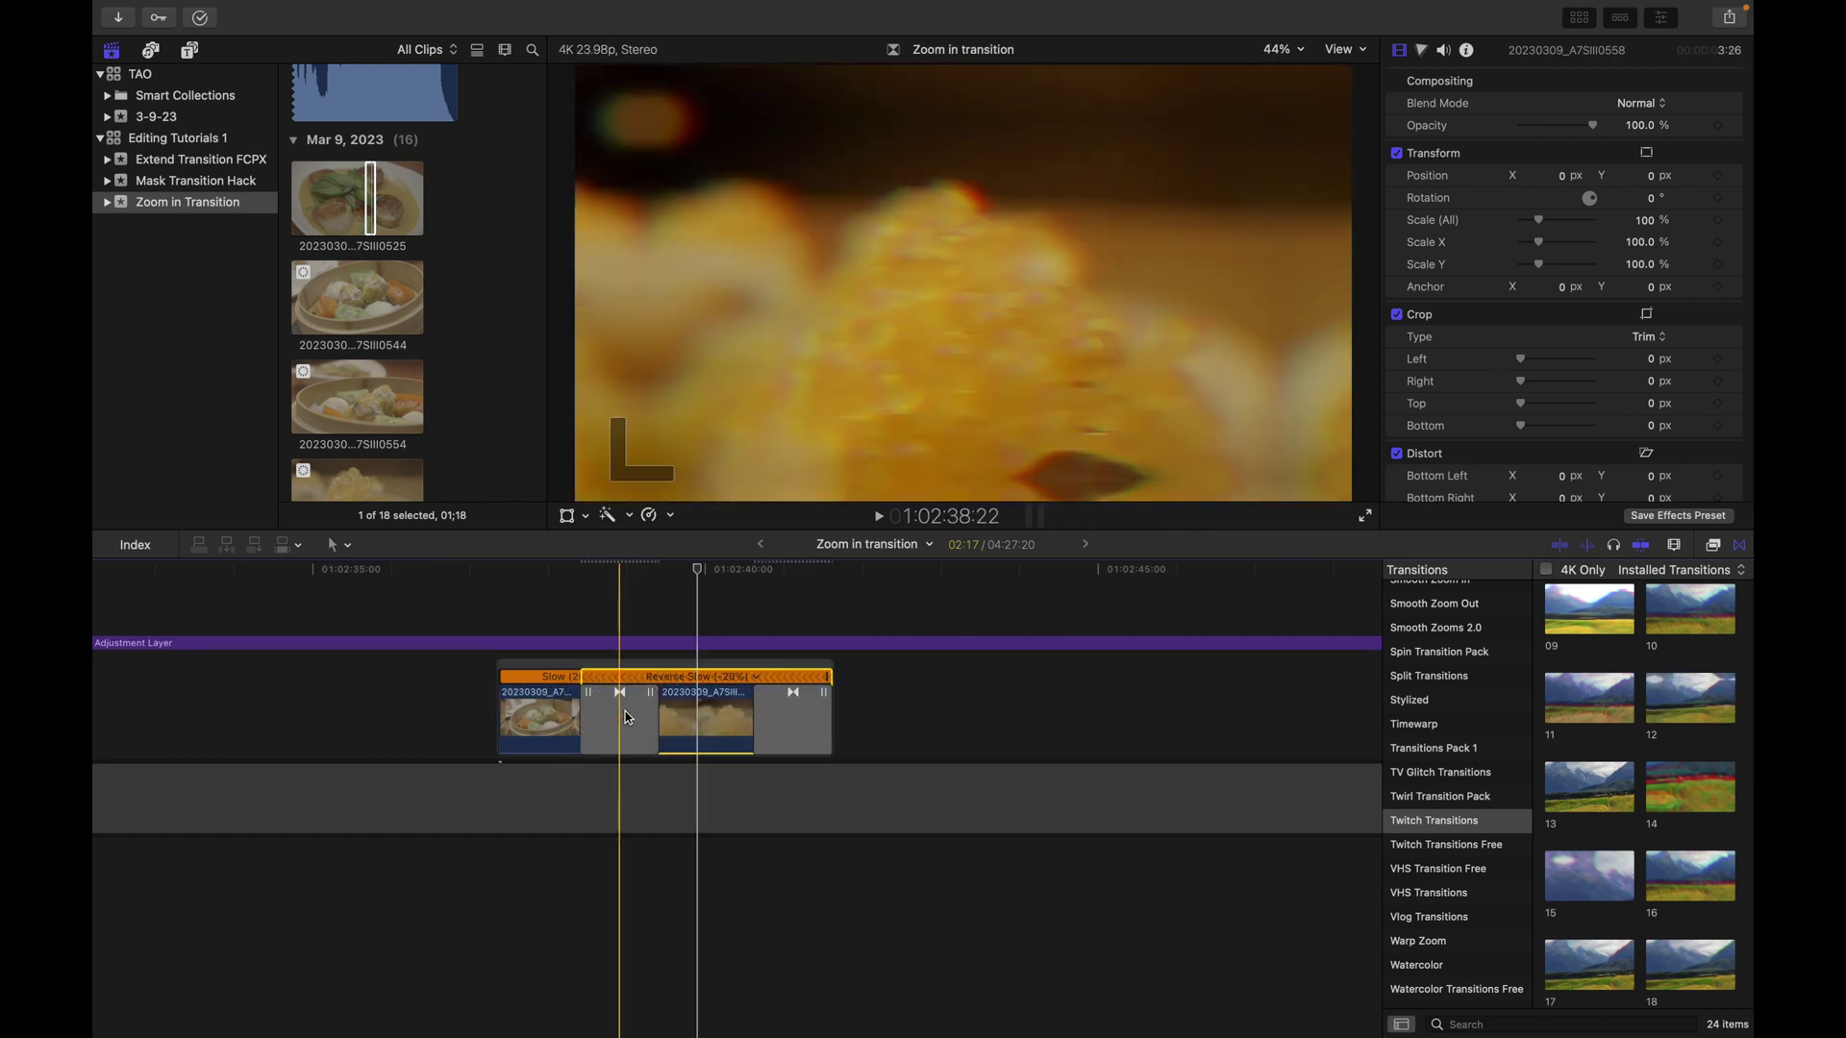
pyautogui.press('space')
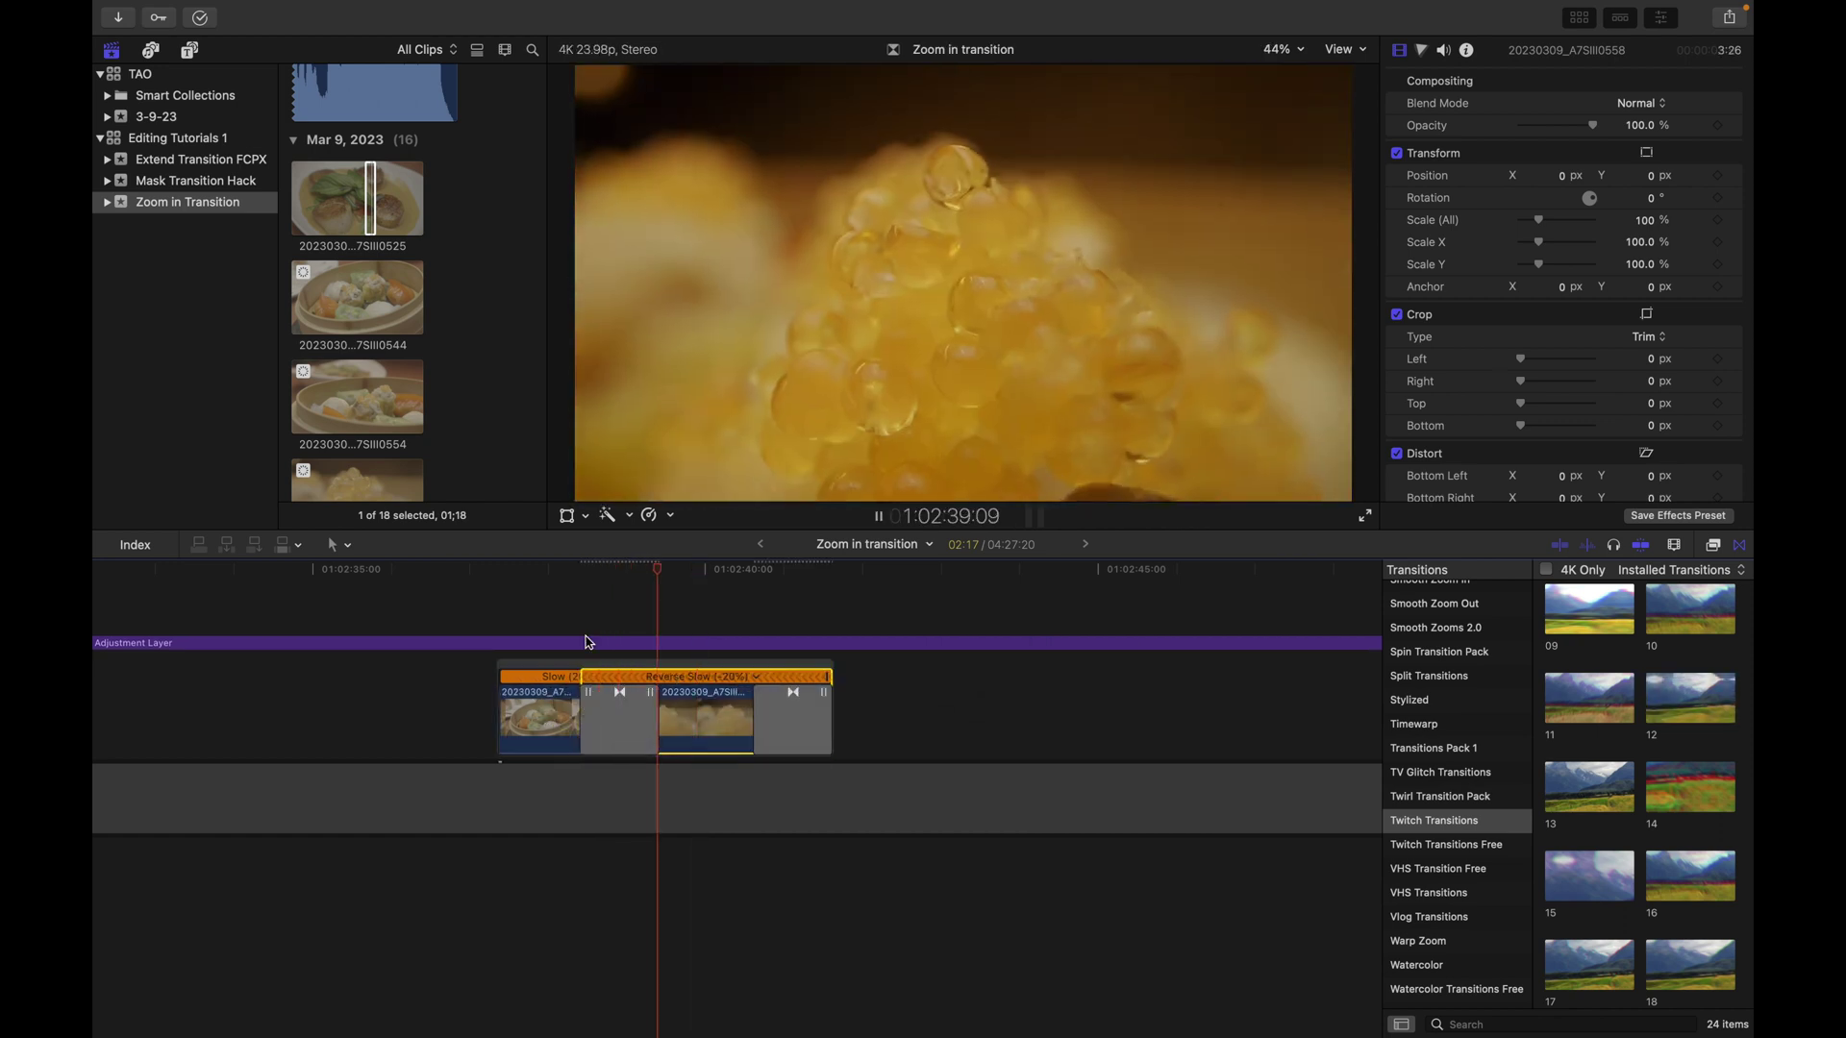
# Delete the extra transition at the end of the roe close-up clip.
pyautogui.click(582, 629)
pyautogui.click(787, 715)
pyautogui.press('BackSpace')
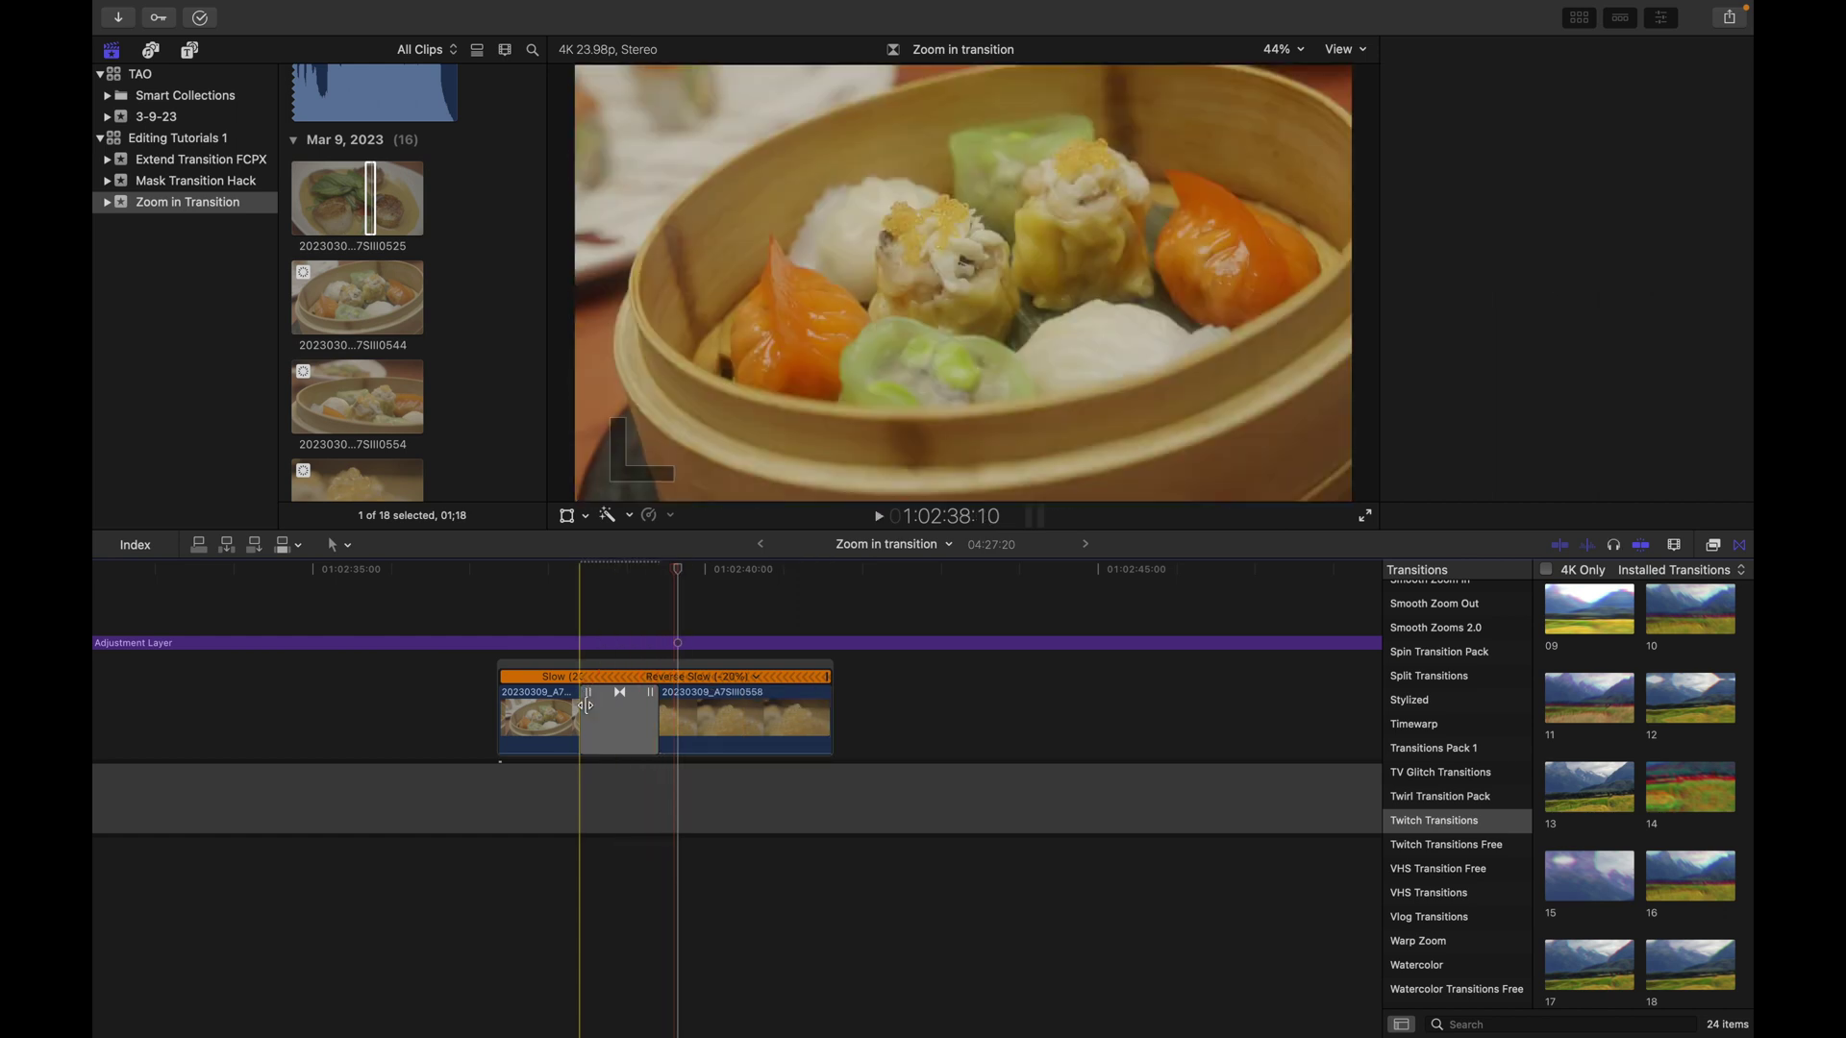
# Lengthen the remaining transition to 01:08 and set its Blur Amount to 28.18 and RGB Split Amount to 58.1.
pyautogui.moveTo(585, 713); pyautogui.dragTo(560, 713)
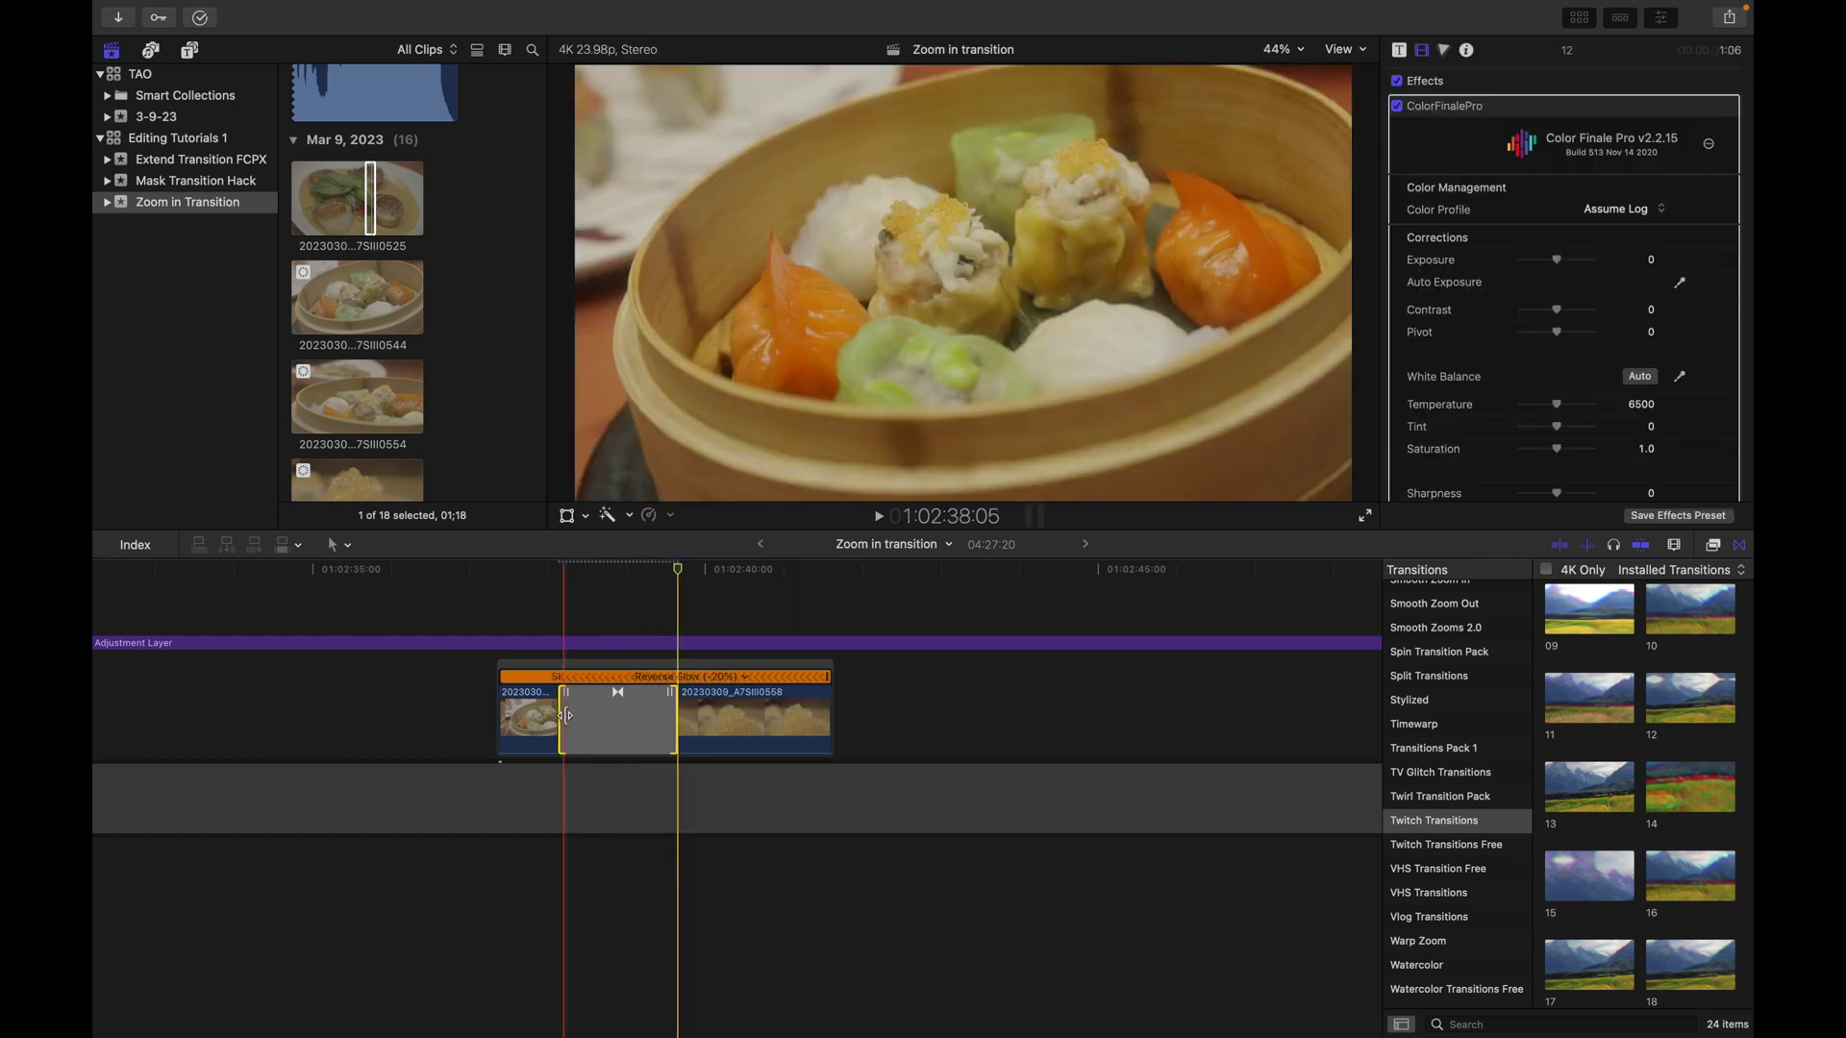
pyautogui.press('space')
pyautogui.press('space')
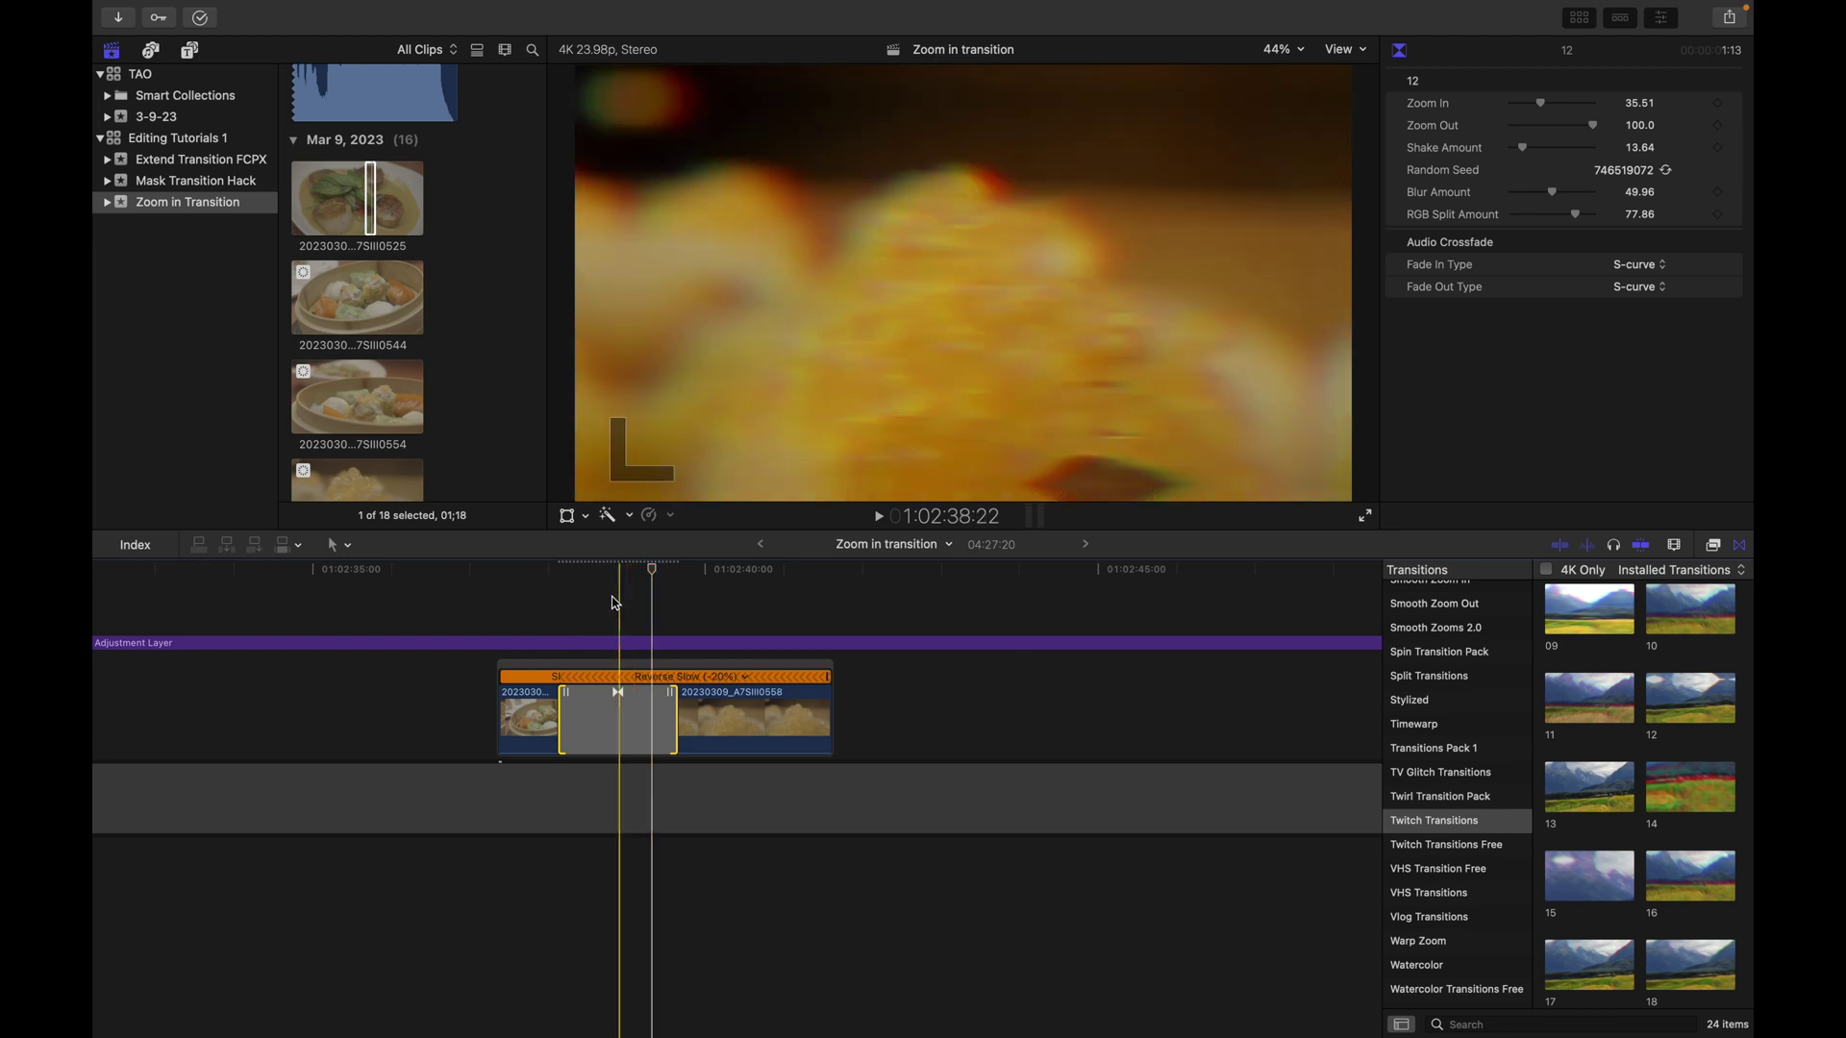
pyautogui.click(610, 610)
pyautogui.moveTo(566, 717); pyautogui.dragTo(576, 717)
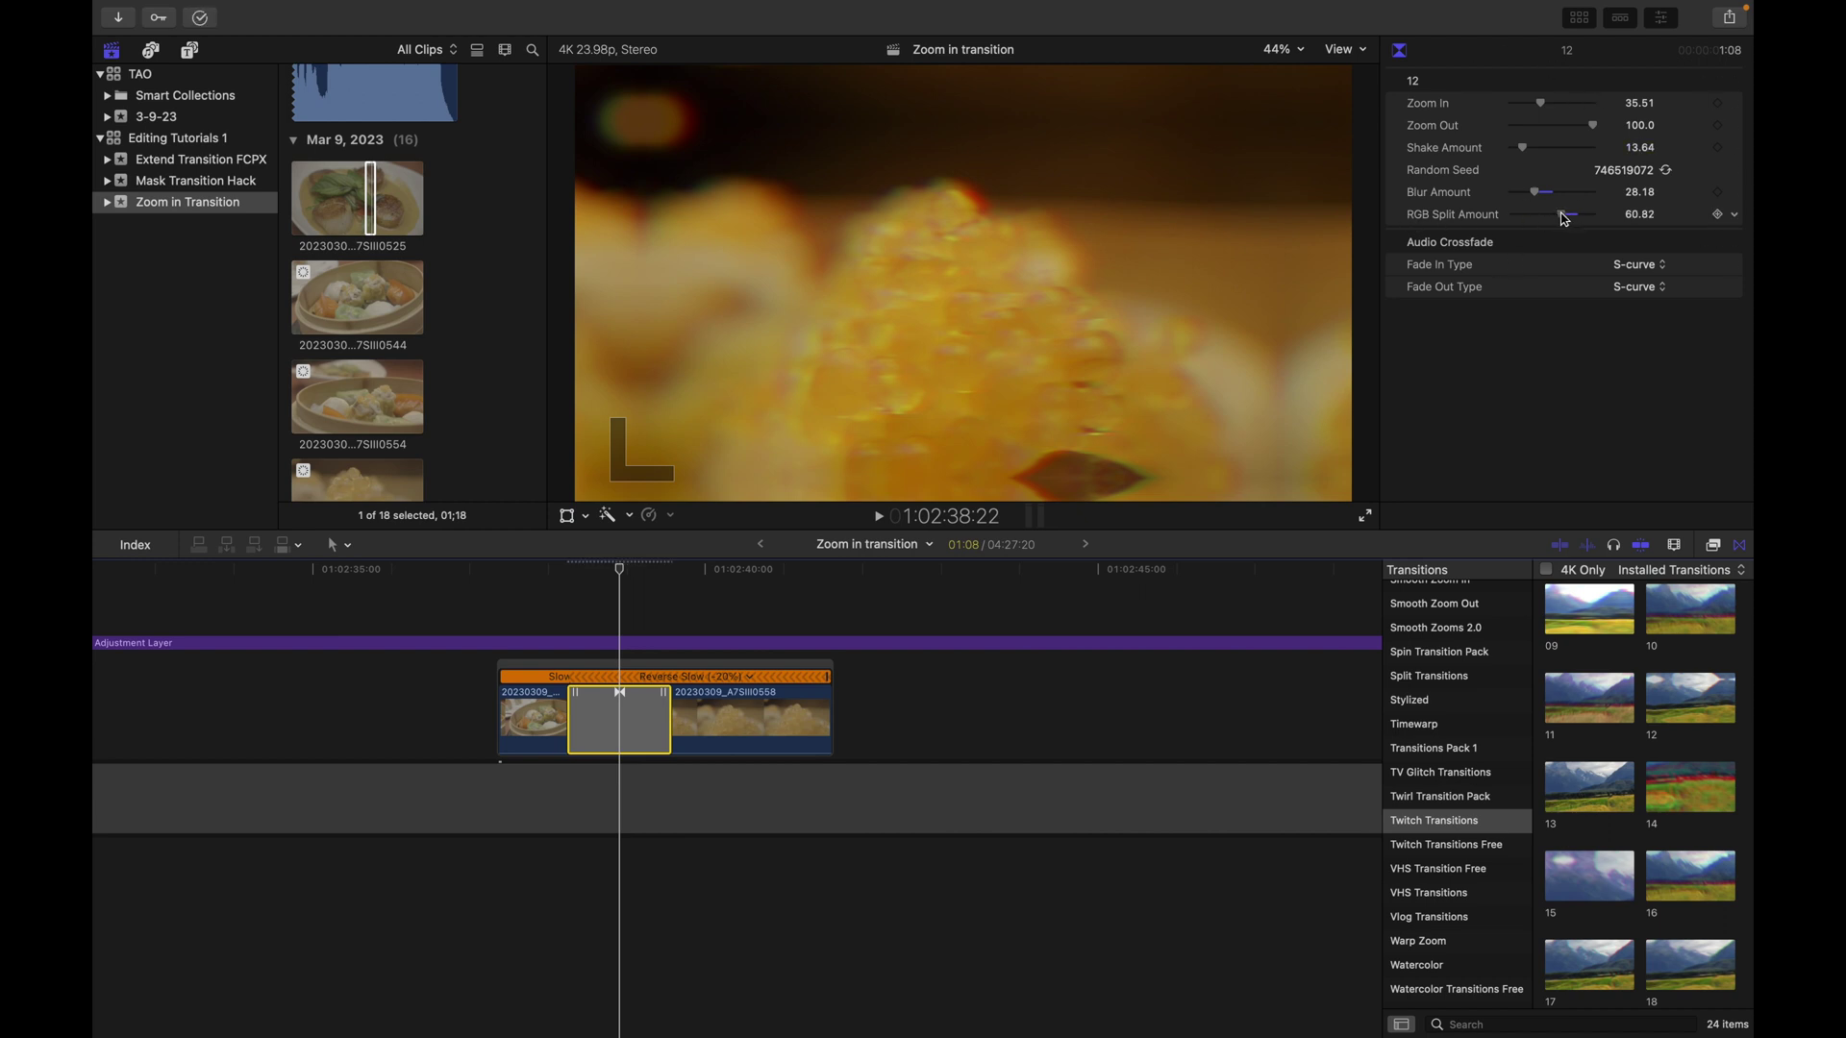
# Play back the adjusted Twitch transition between the dumpling basket and roe clips several times.
pyautogui.press('space')
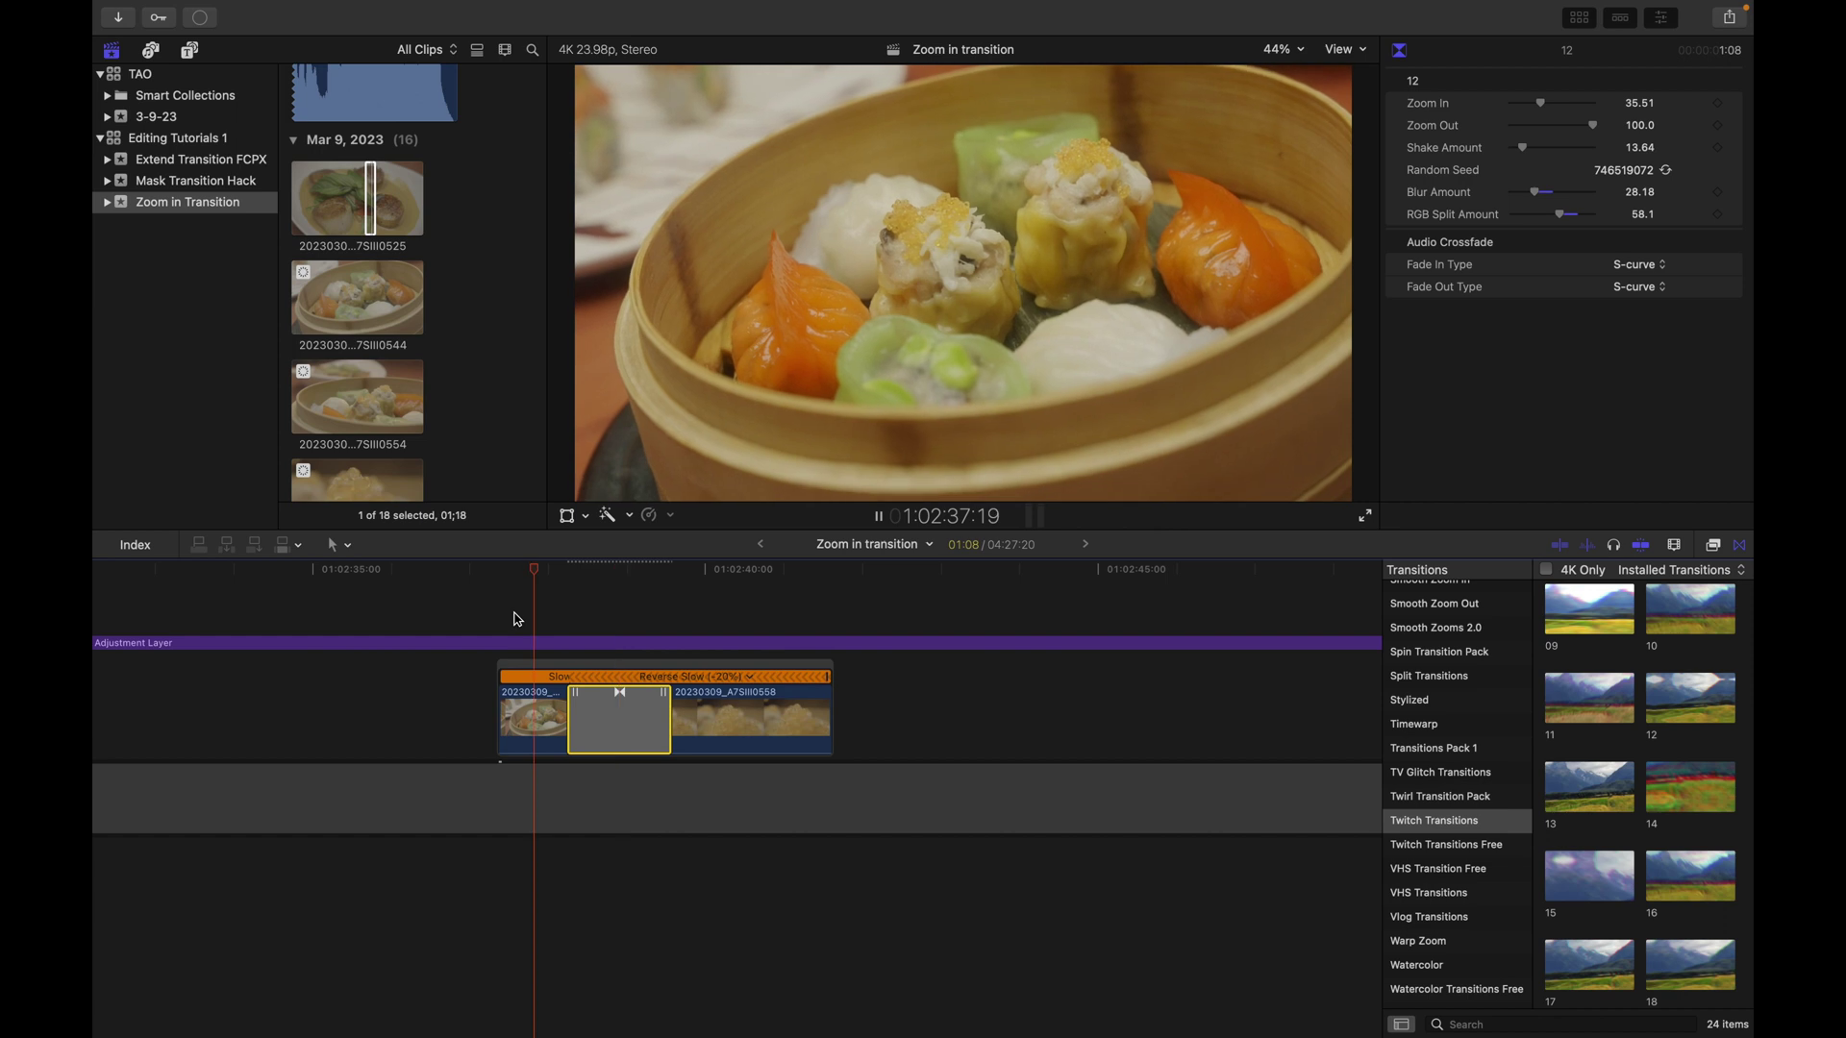
pyautogui.click(490, 569)
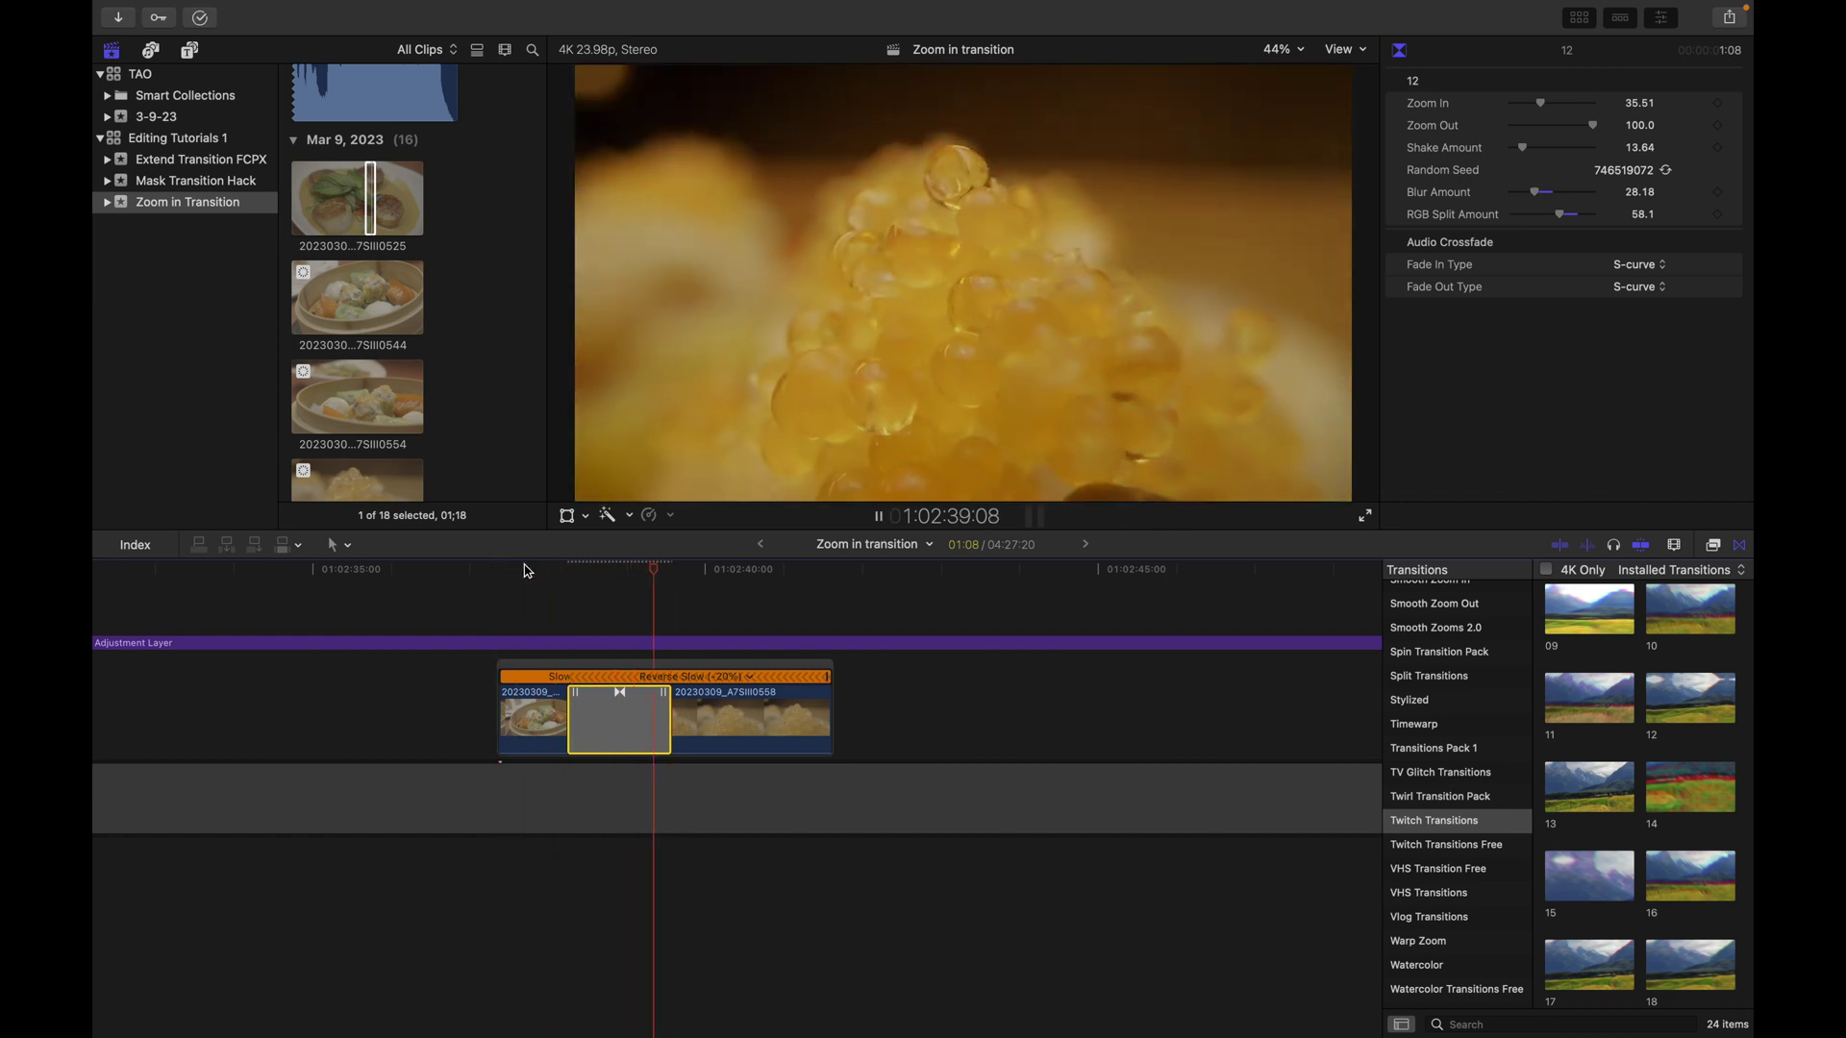
pyautogui.click(517, 580)
pyautogui.click(517, 580)
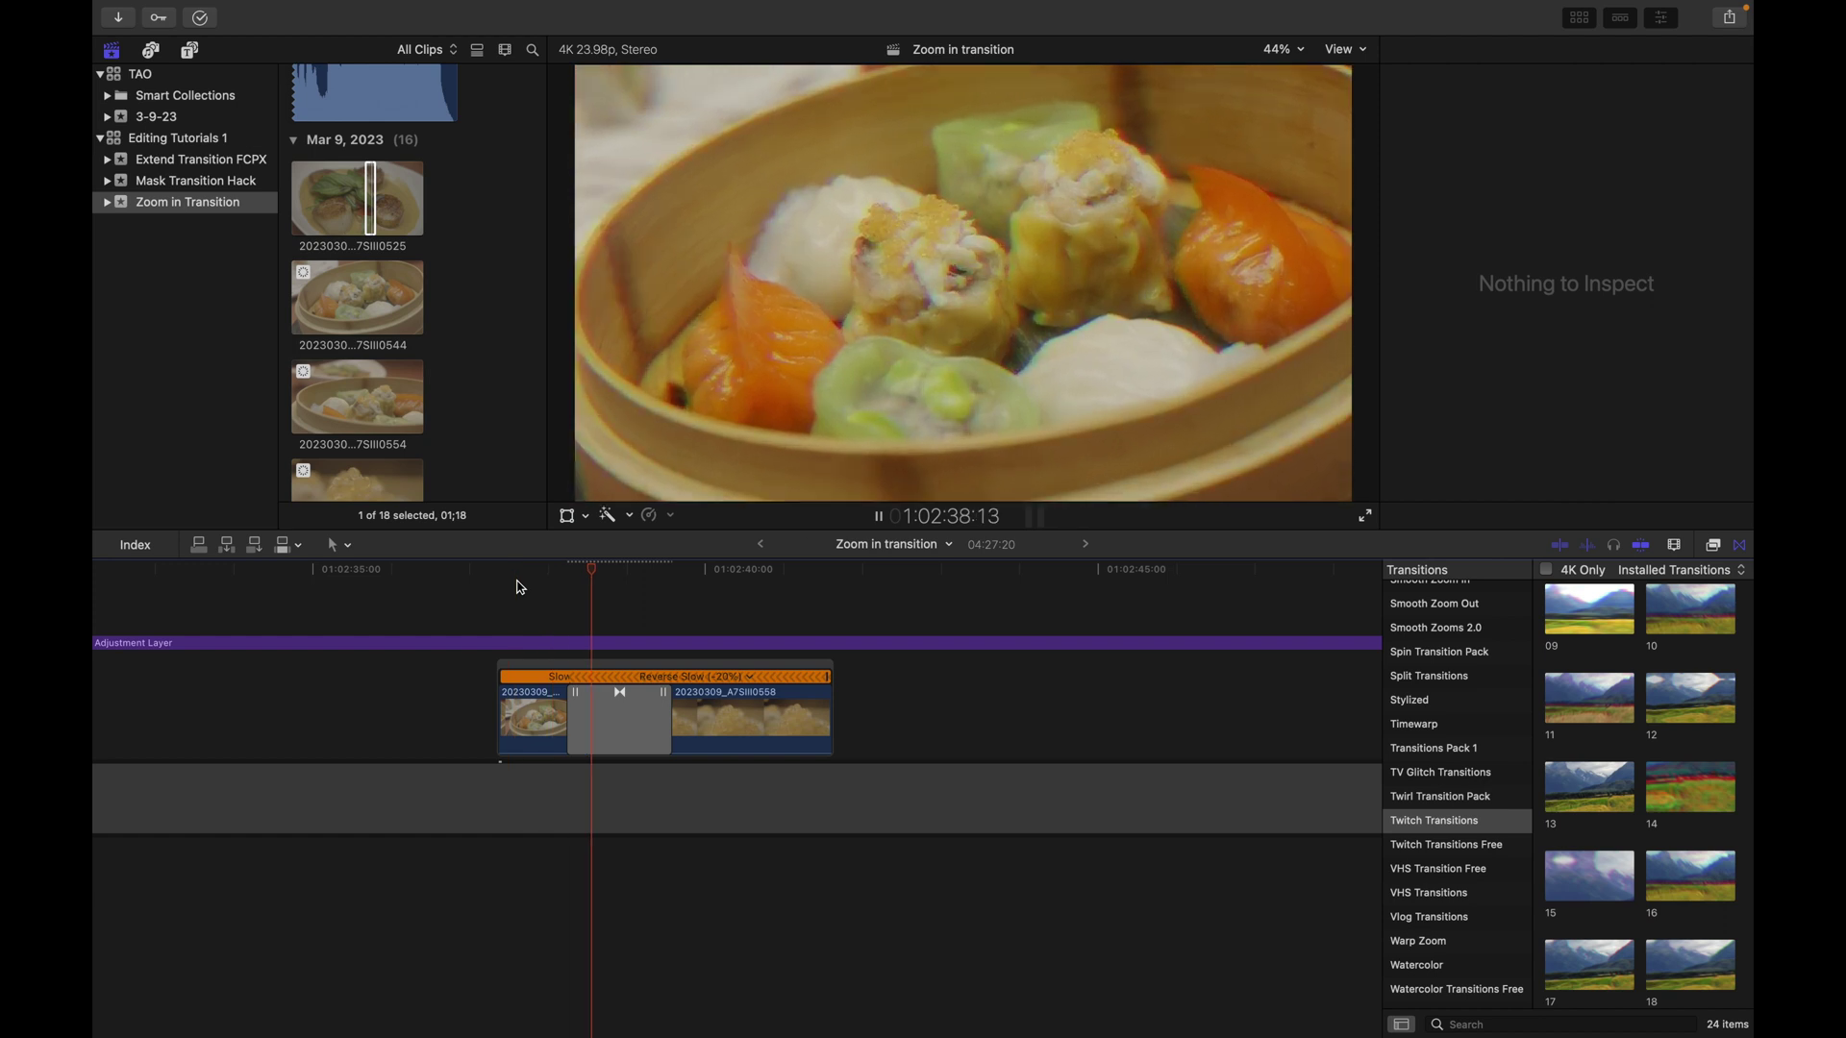
pyautogui.click(526, 583)
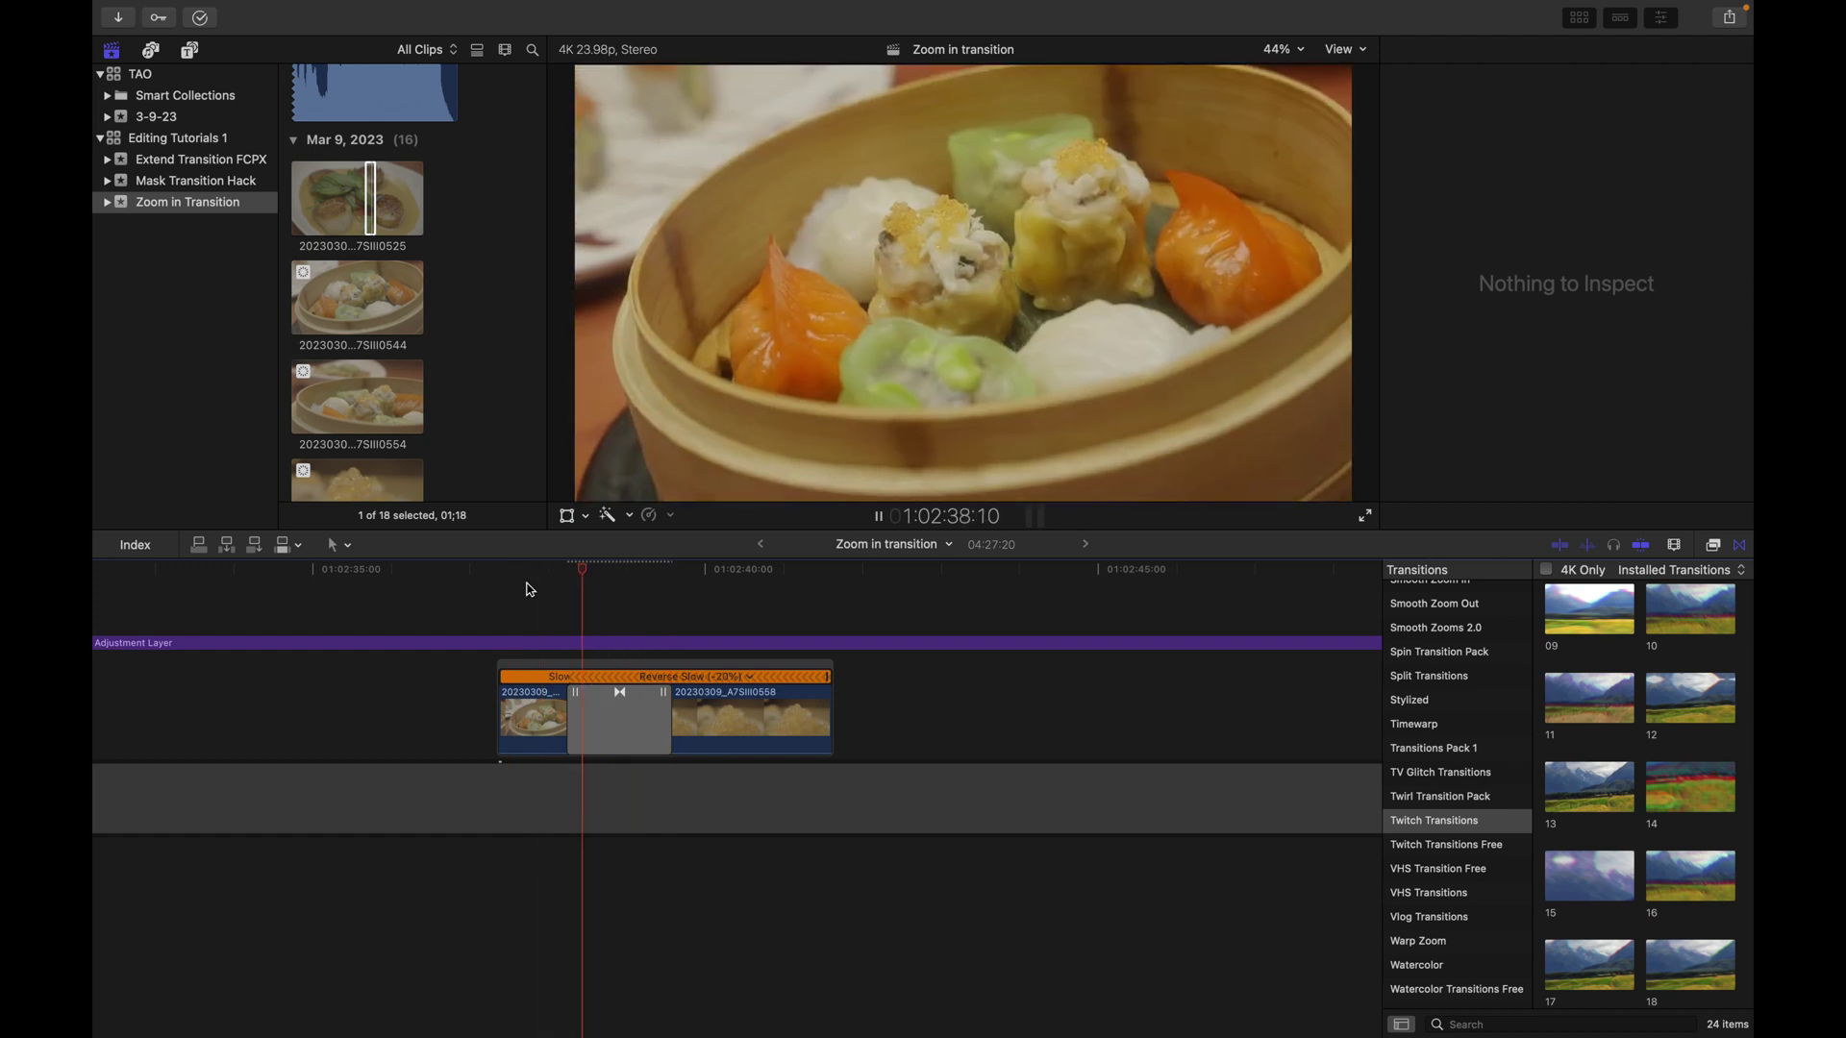
pyautogui.click(551, 589)
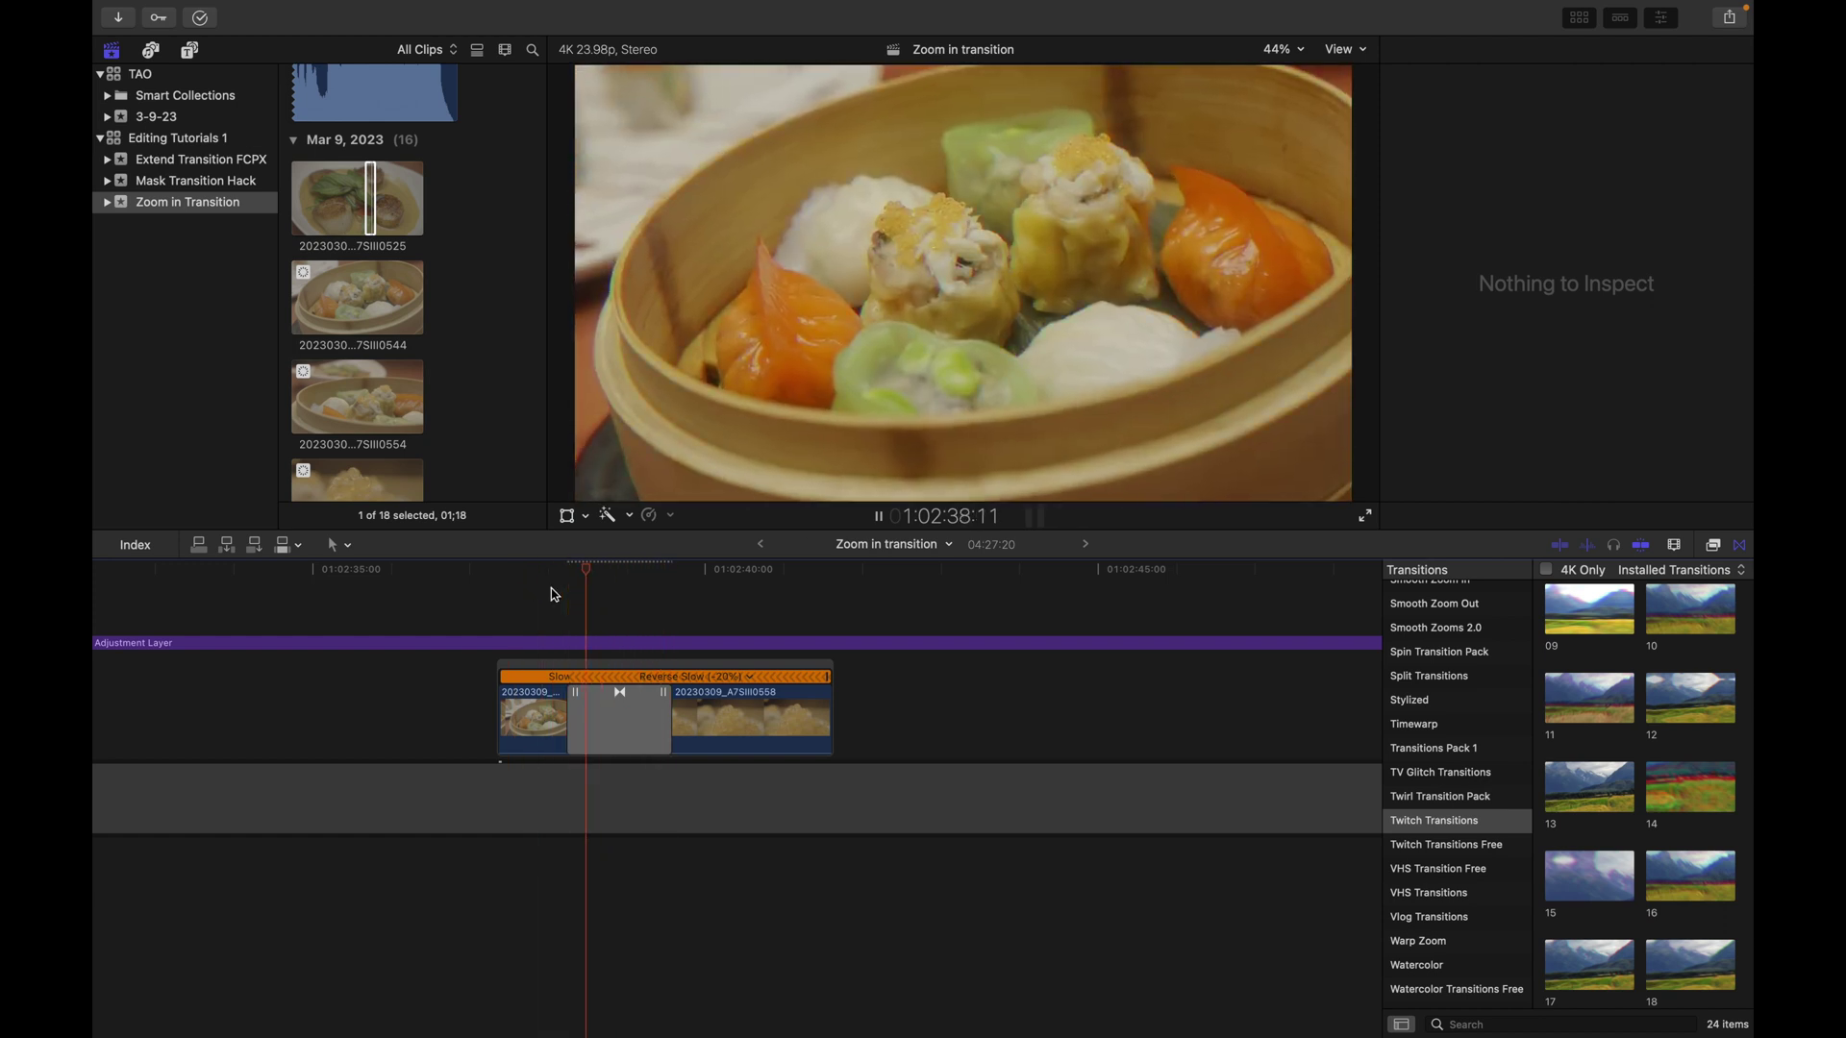
pyautogui.click(553, 594)
pyautogui.press('super+minus')
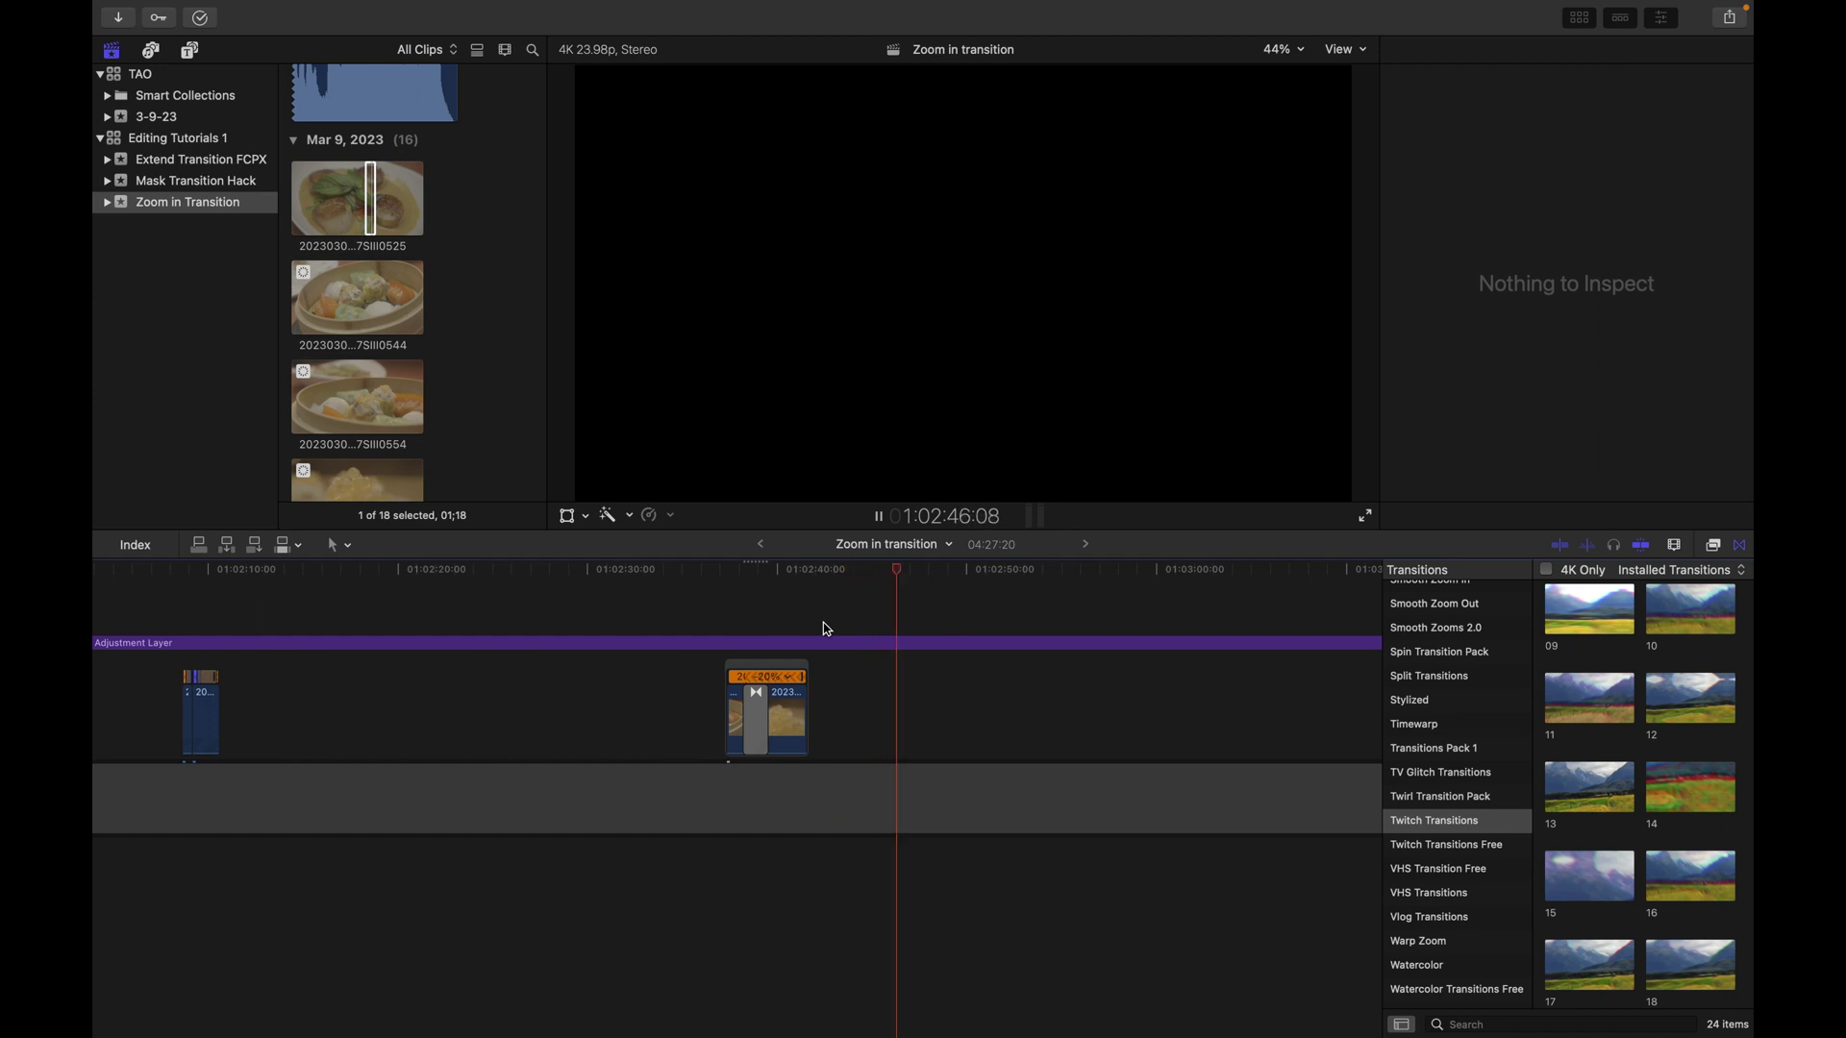
pyautogui.hscroll(5, 506, 634)
pyautogui.press('super+minus')
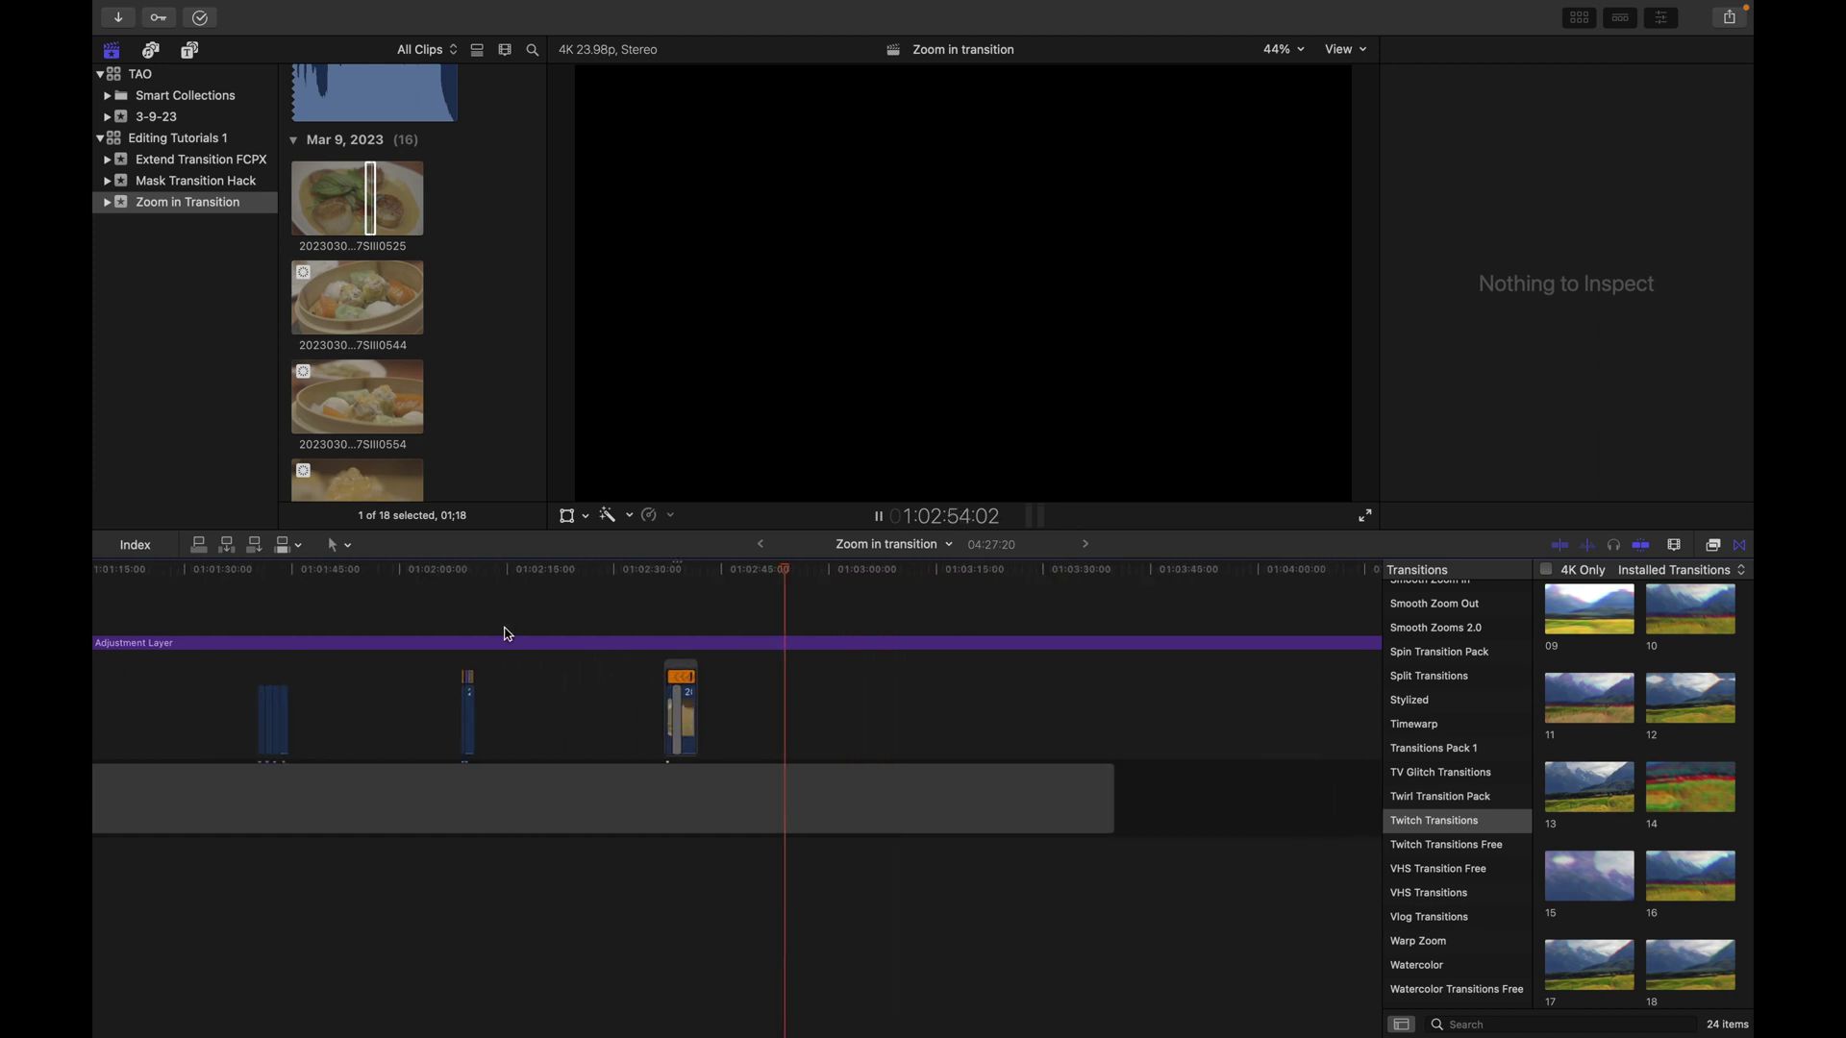